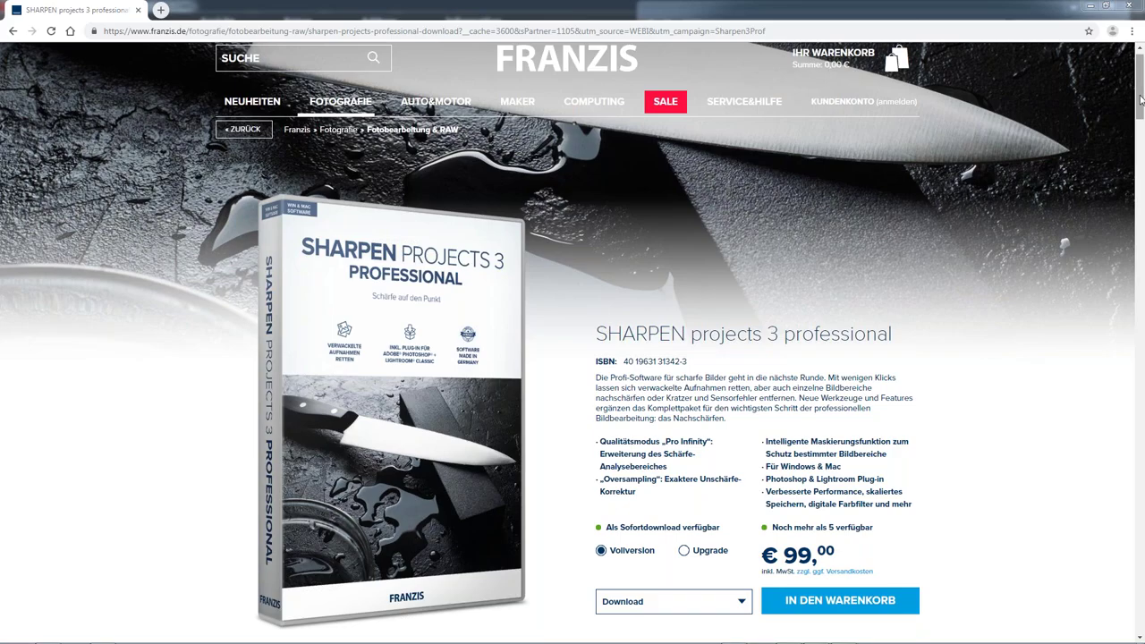
# - Scroll the franzis.de page down to the SHARPEN projects 3 vs 2018 professional comparison cards
pyautogui.moveTo(1141, 100); pyautogui.dragTo(1141, 210)
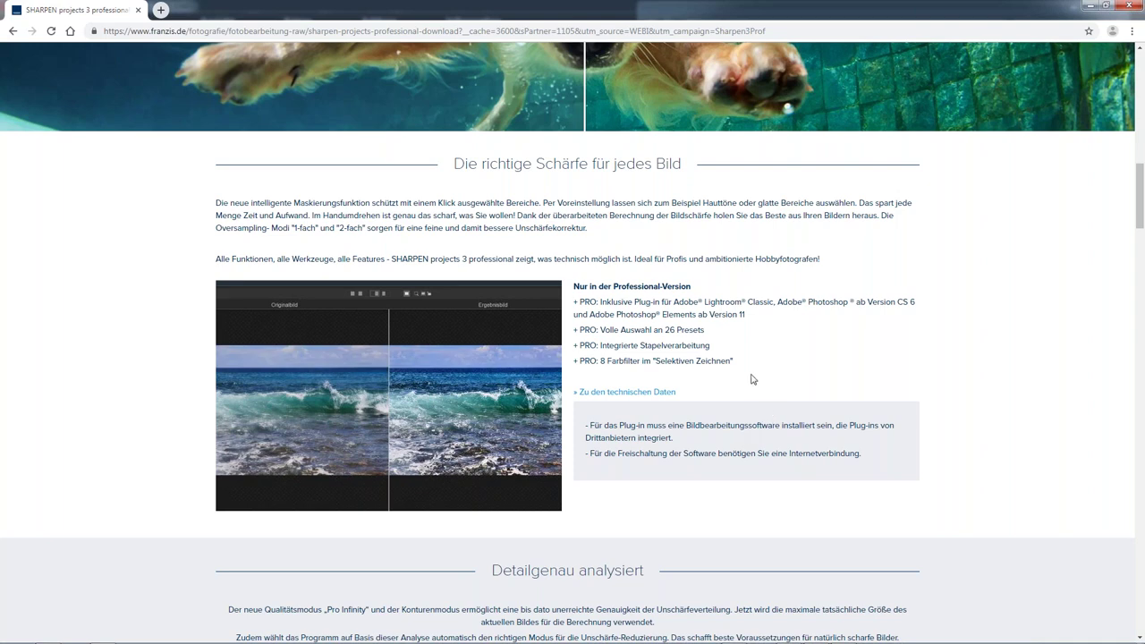
pyautogui.scroll(-5, 751, 379)
pyautogui.scroll(-2, 553, 217)
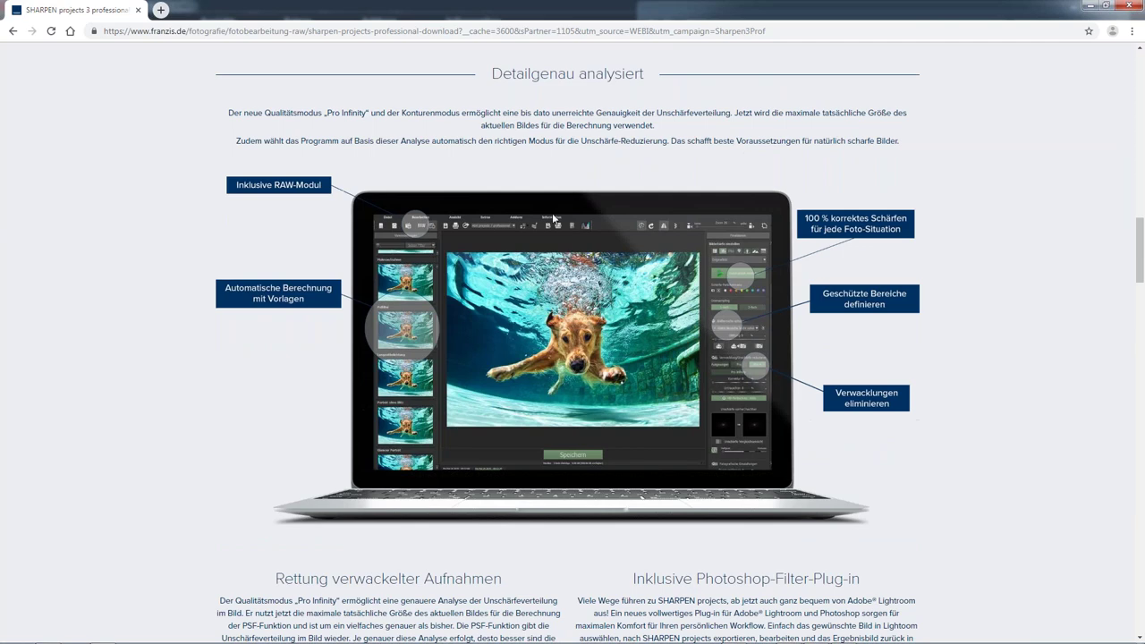
pyautogui.scroll(-3, 544, 319)
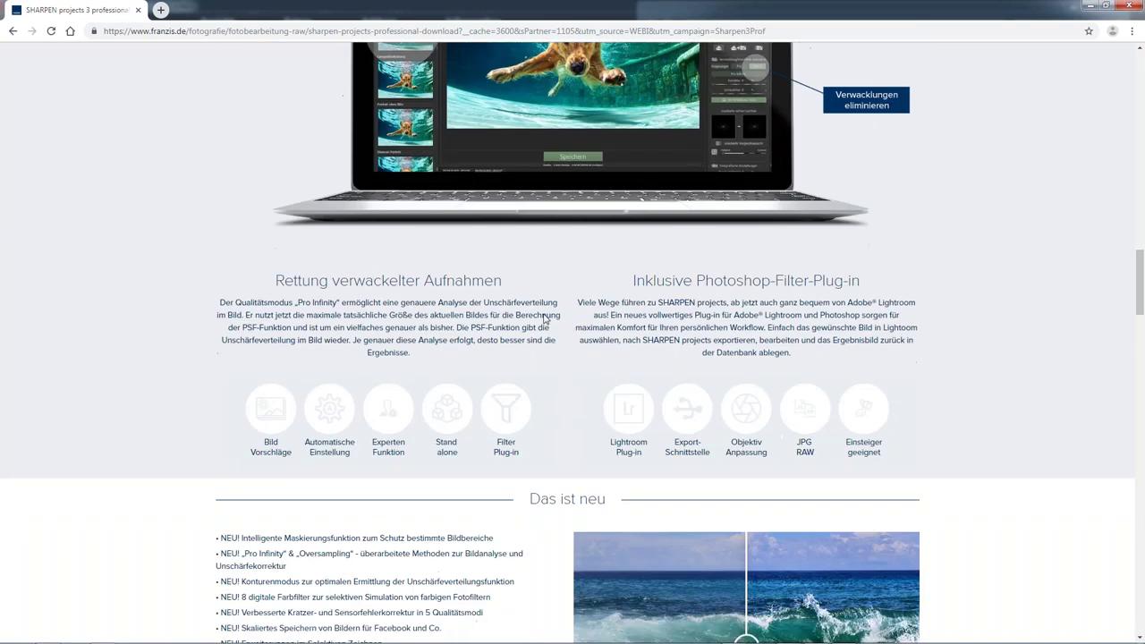
pyautogui.scroll(-2, 545, 319)
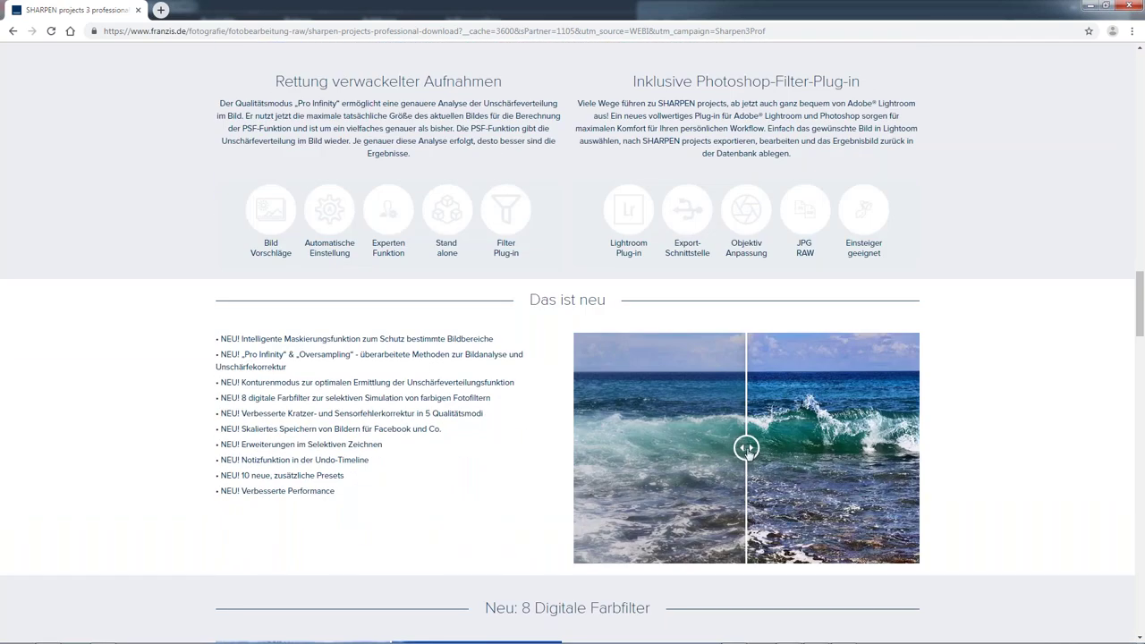
pyautogui.moveTo(748, 450); pyautogui.dragTo(756, 447)
pyautogui.scroll(-1, 784, 344)
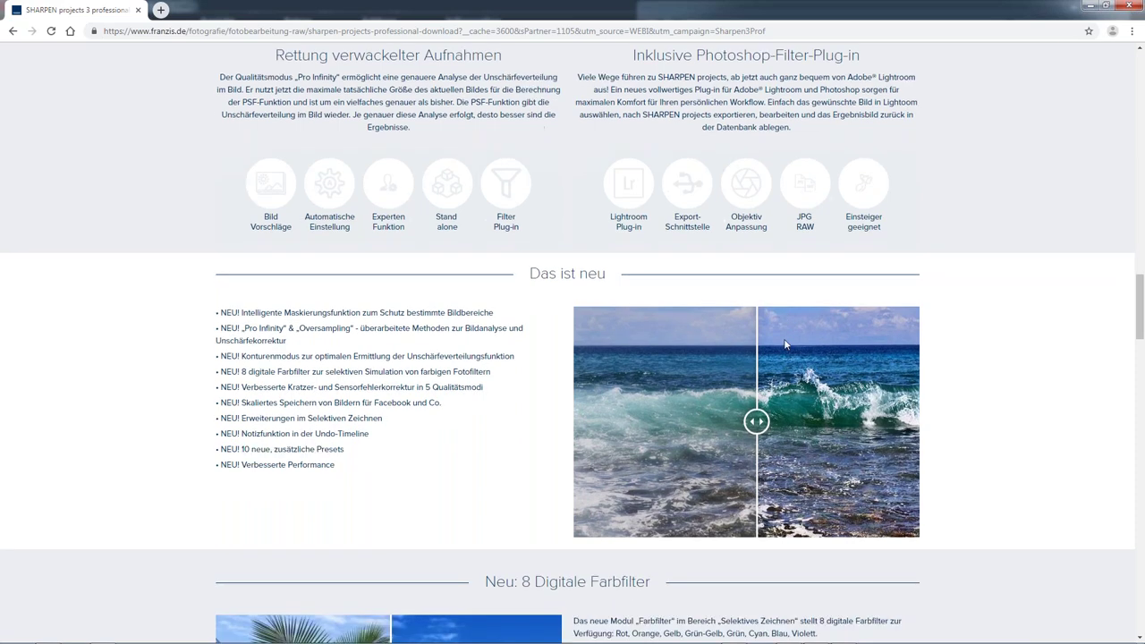
pyautogui.scroll(-3, 784, 344)
pyautogui.scroll(-7, 797, 349)
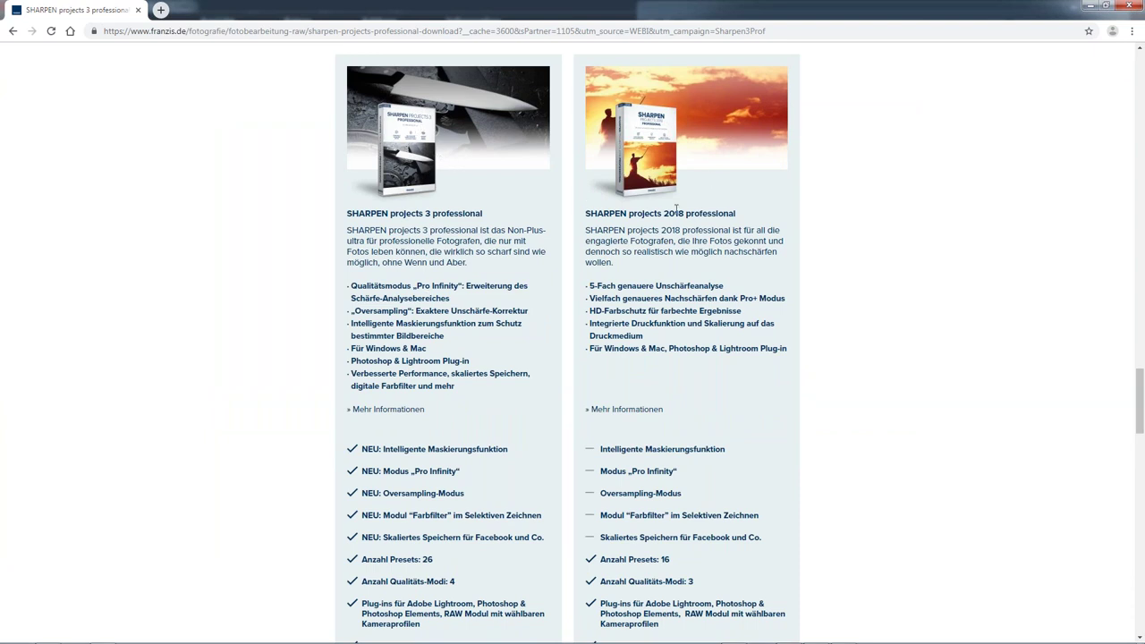
# - Scroll down to the €99,00 download prices of both SHARPEN editions
pyautogui.scroll(-2, 754, 357)
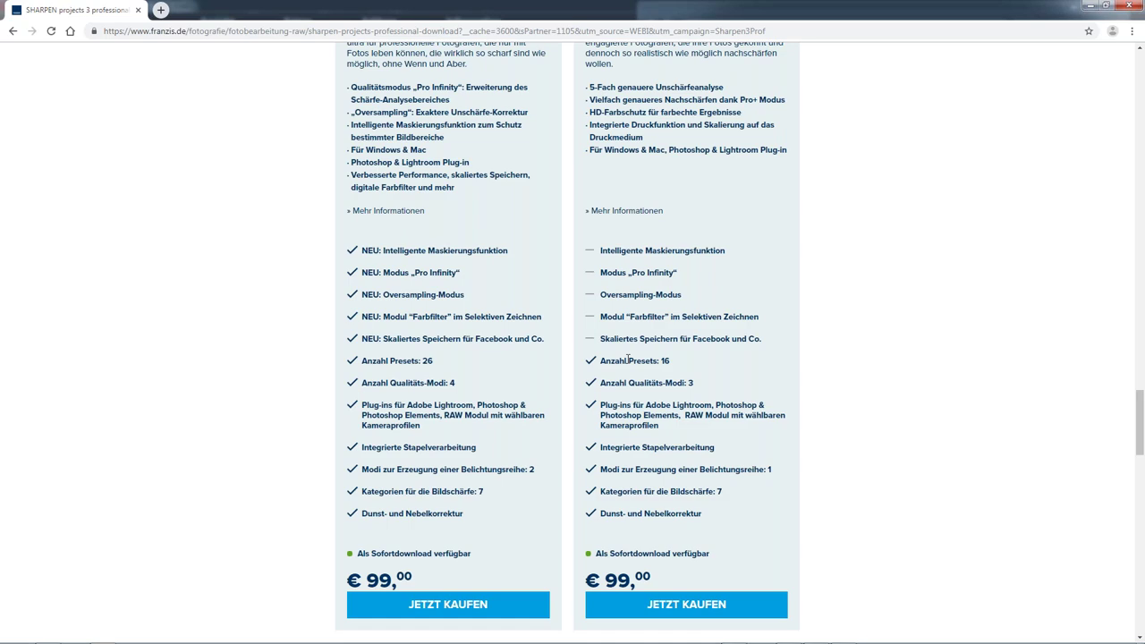
pyautogui.scroll(2, 611, 421)
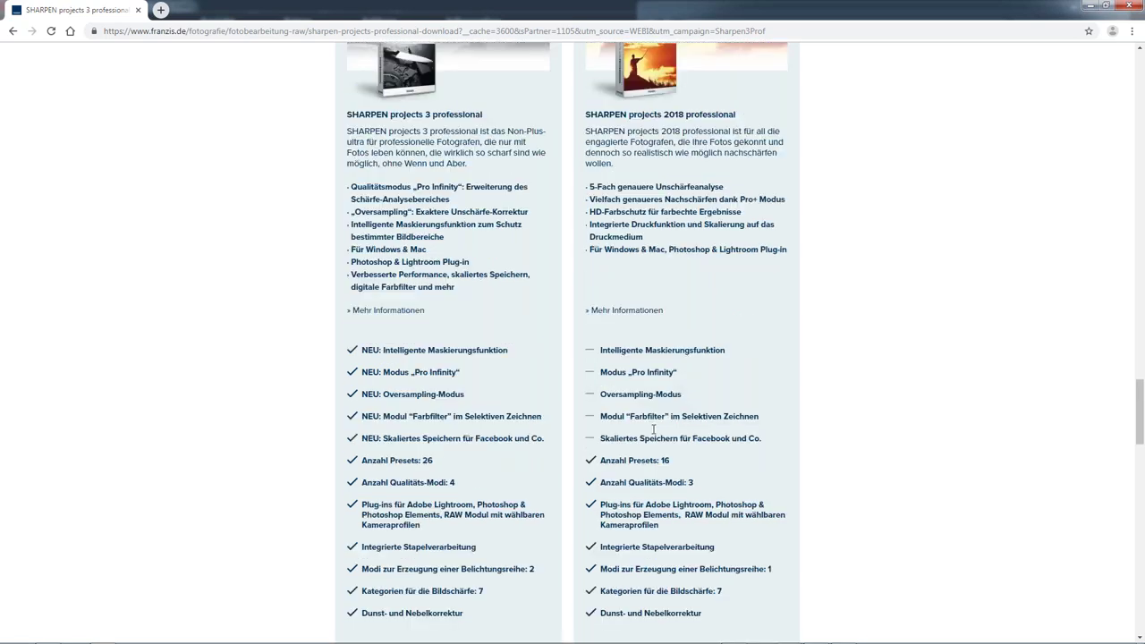
pyautogui.scroll(-2, 572, 357)
pyautogui.scroll(-2, 588, 357)
pyautogui.scroll(-1, 588, 357)
pyautogui.scroll(-1, 588, 358)
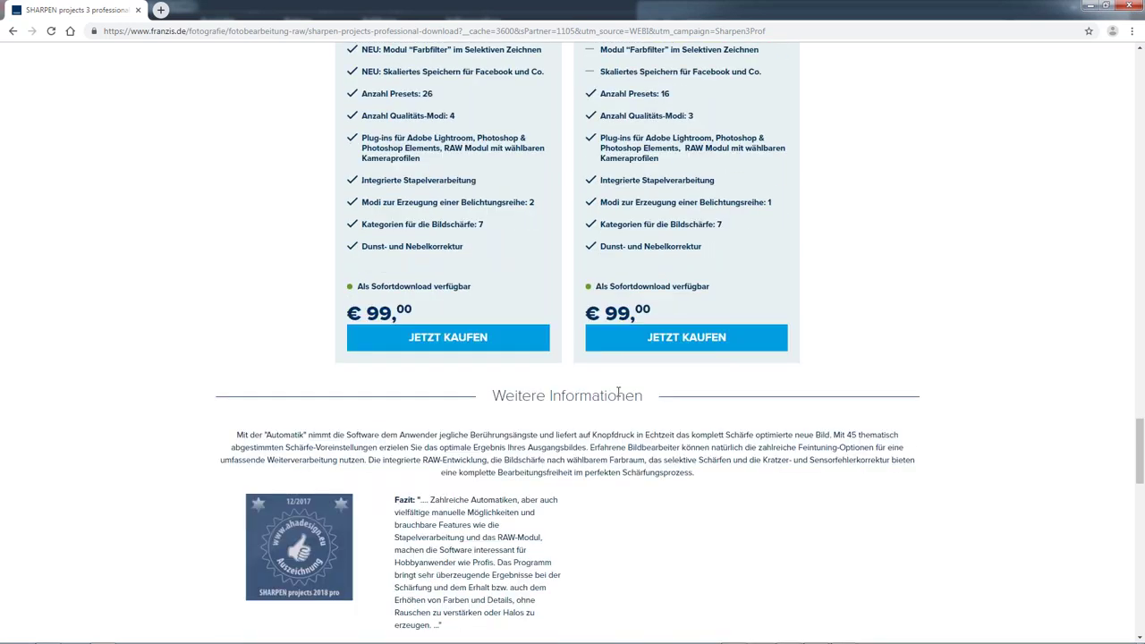
# - Scroll back to the top of the page showing the SHARPEN projects 3 professional box
pyautogui.scroll(4, 573, 358)
pyautogui.scroll(4, 573, 357)
pyautogui.scroll(5, 572, 358)
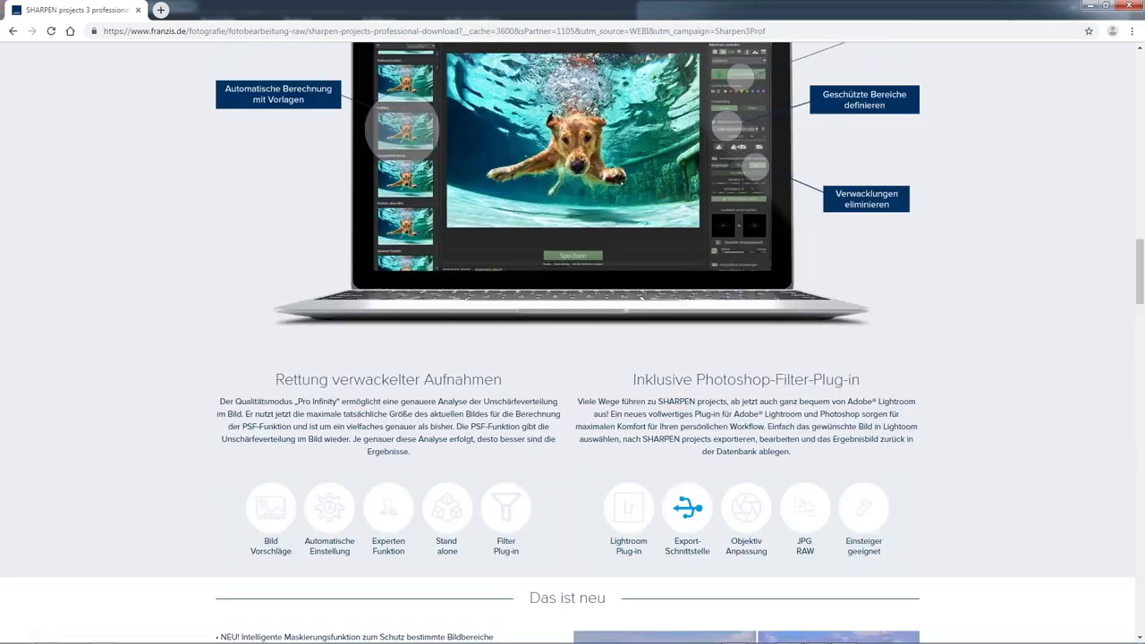
pyautogui.scroll(5, 573, 358)
pyautogui.scroll(3, 572, 357)
pyautogui.scroll(1, 573, 358)
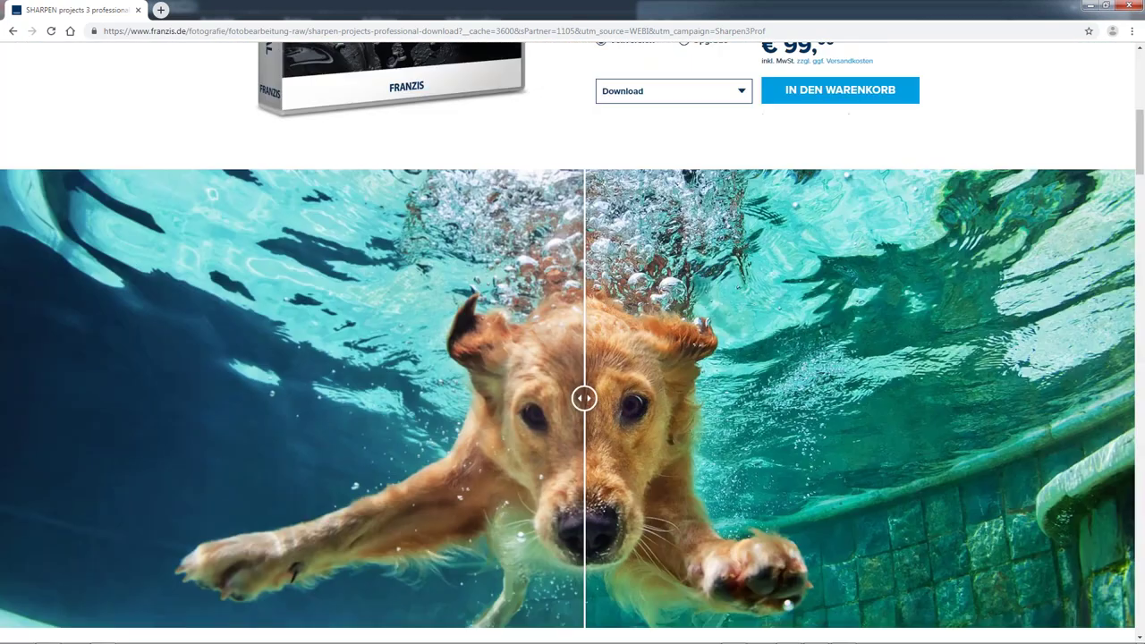
pyautogui.scroll(-1, 572, 358)
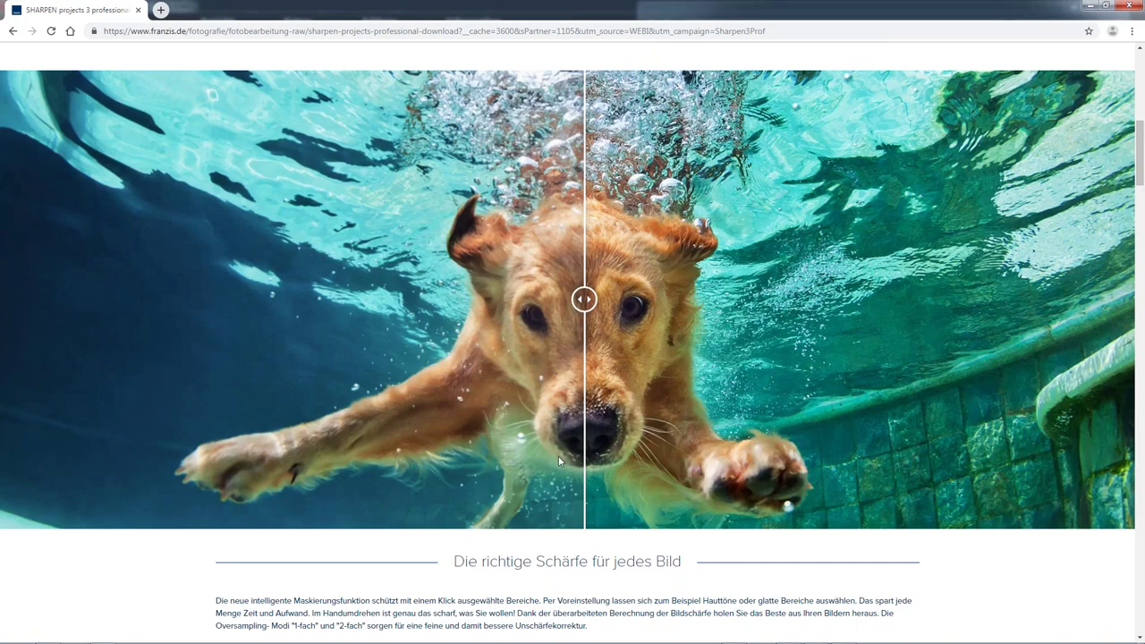
pyautogui.scroll(1, 559, 460)
pyautogui.scroll(4, 559, 460)
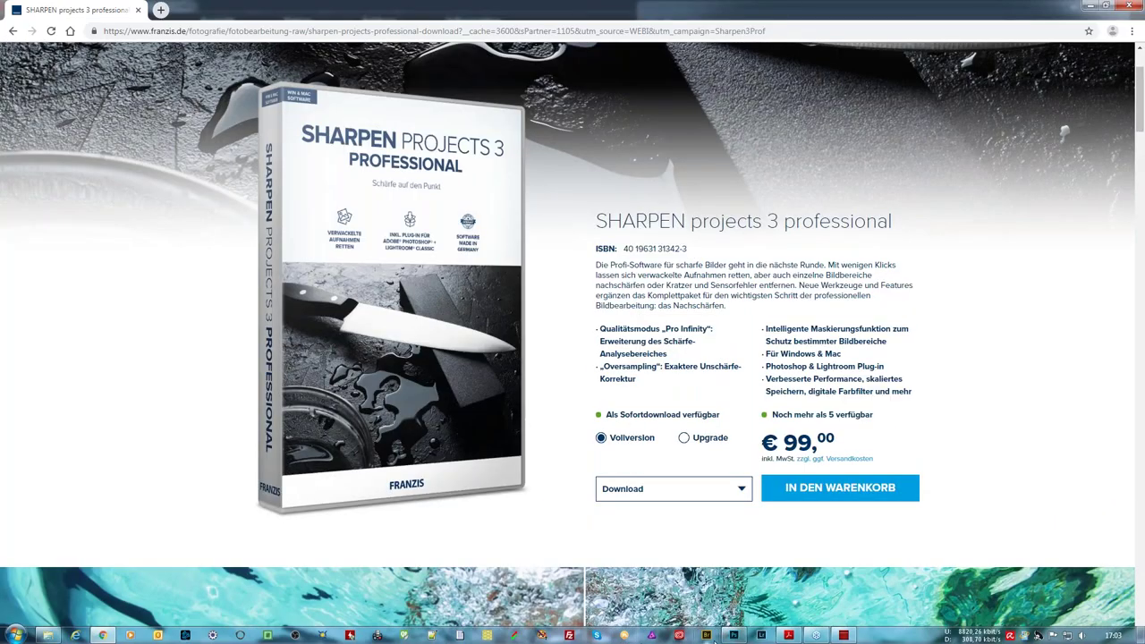
# - Bring SHARPEN projects 3 professional forward and open the 'Neue Funktionen' feature-list PDF in Acrobat
pyautogui.click(840, 635)
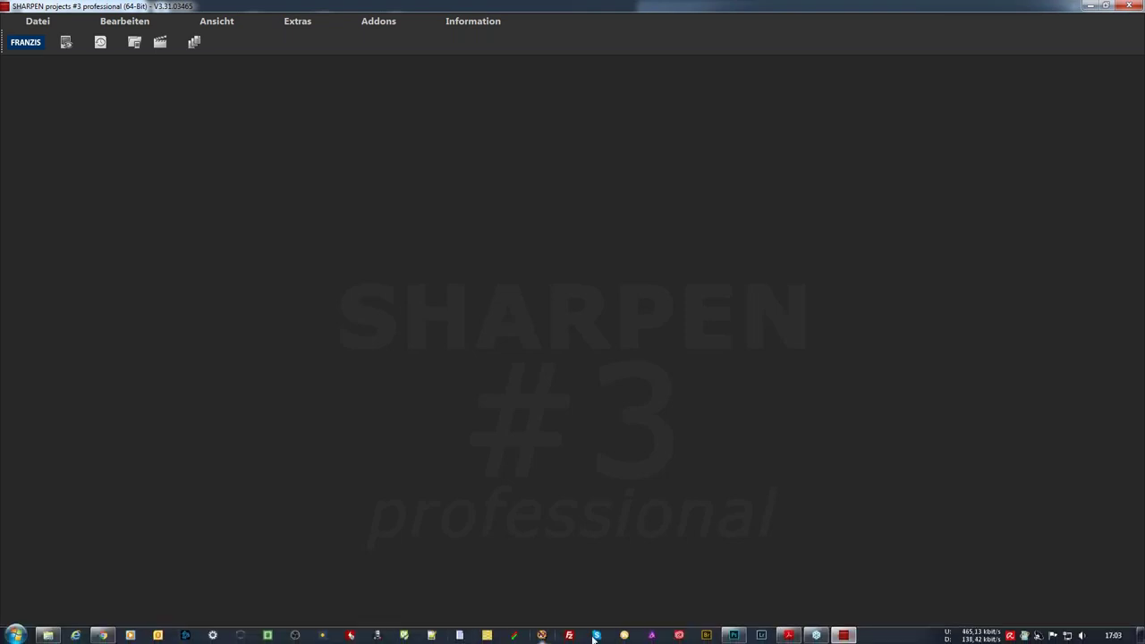
pyautogui.click(841, 635)
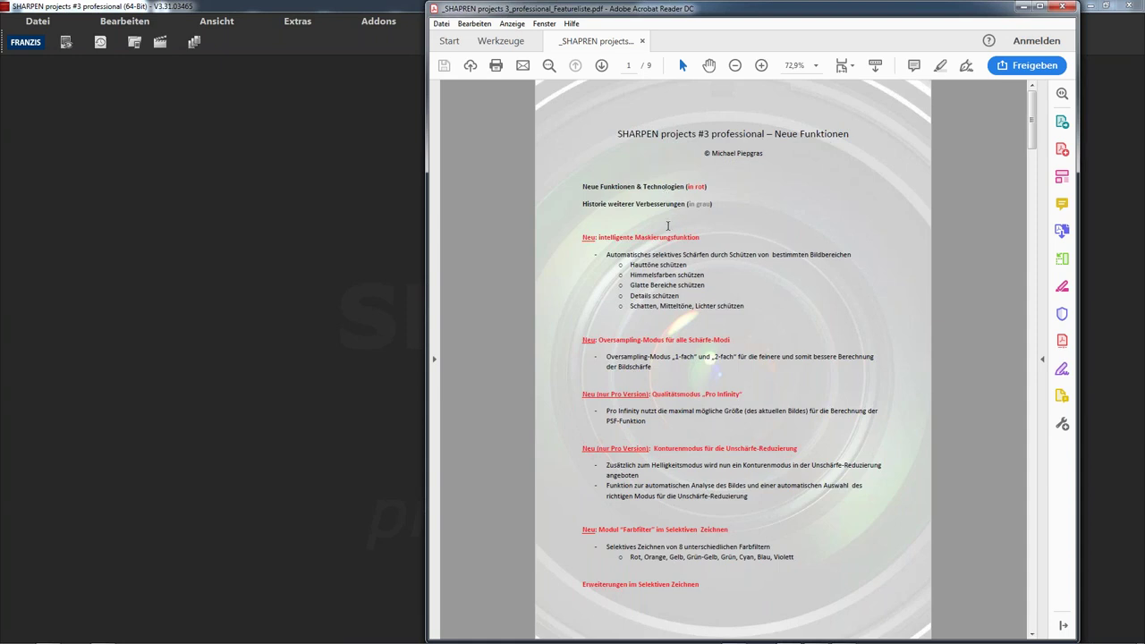
# - Read through the first pages of the feature-list PDF in Acrobat Reader
pyautogui.moveTo(592, 240); pyautogui.dragTo(662, 242)
pyautogui.click(673, 265)
pyautogui.scroll(-1, 690, 296)
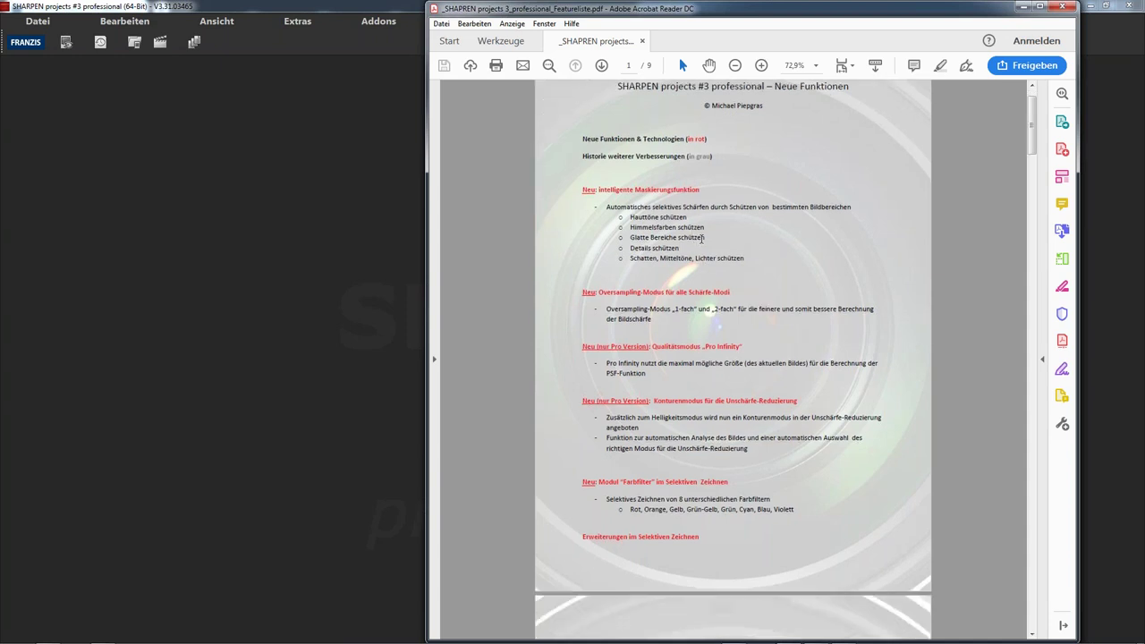
pyautogui.scroll(-1, 727, 277)
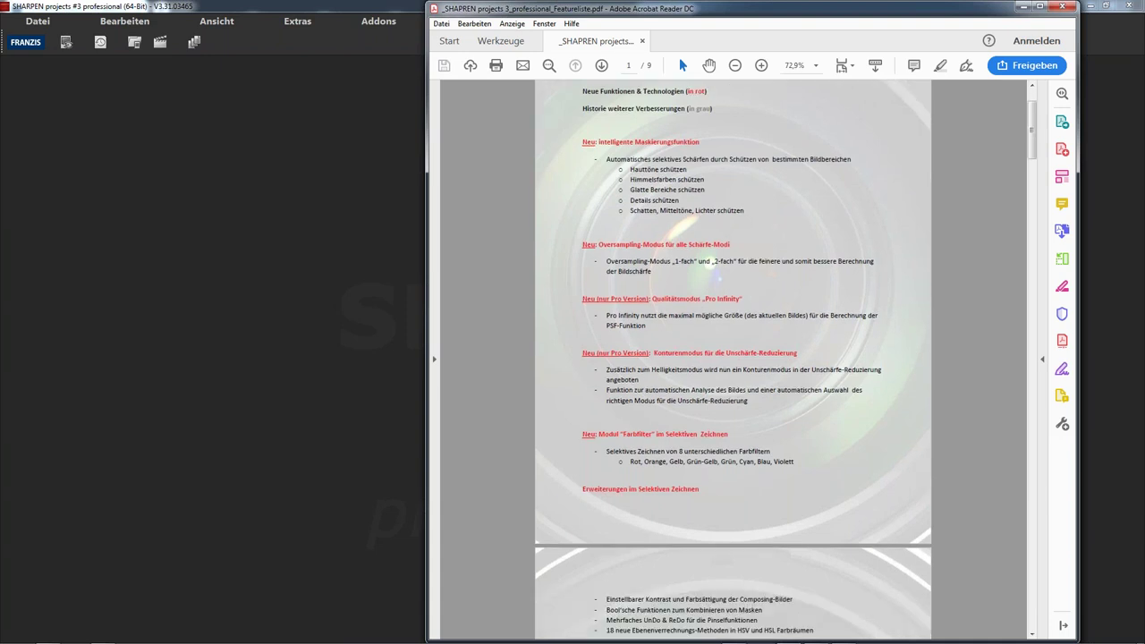
pyautogui.scroll(-3, 739, 286)
pyautogui.scroll(-2, 725, 277)
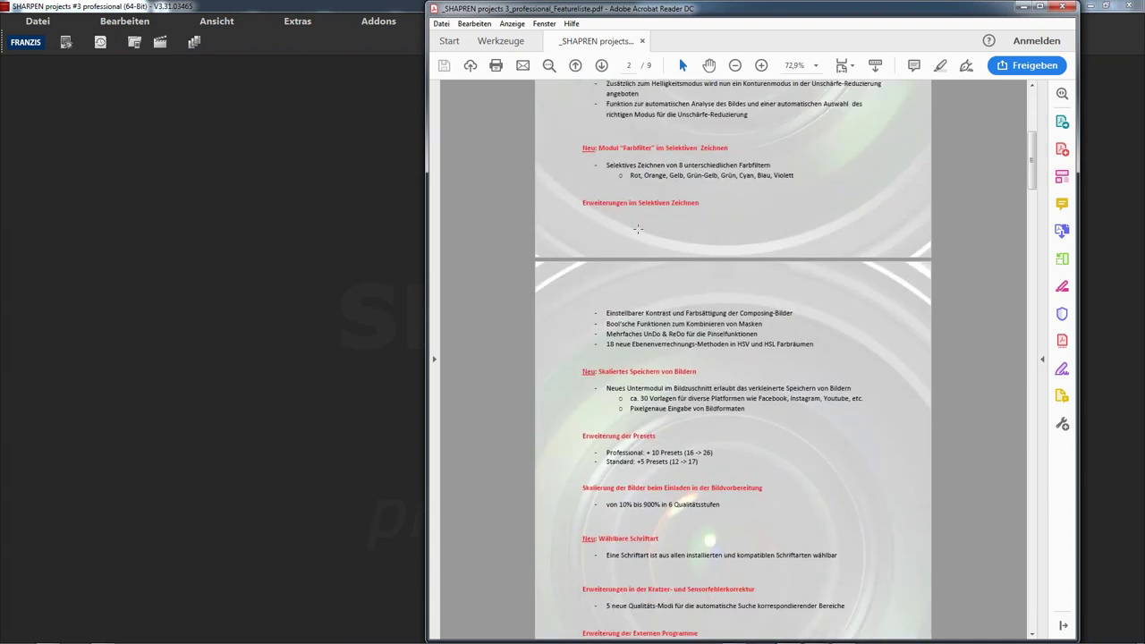
pyautogui.scroll(-2, 667, 249)
pyautogui.scroll(-1, 667, 250)
pyautogui.scroll(-2, 687, 293)
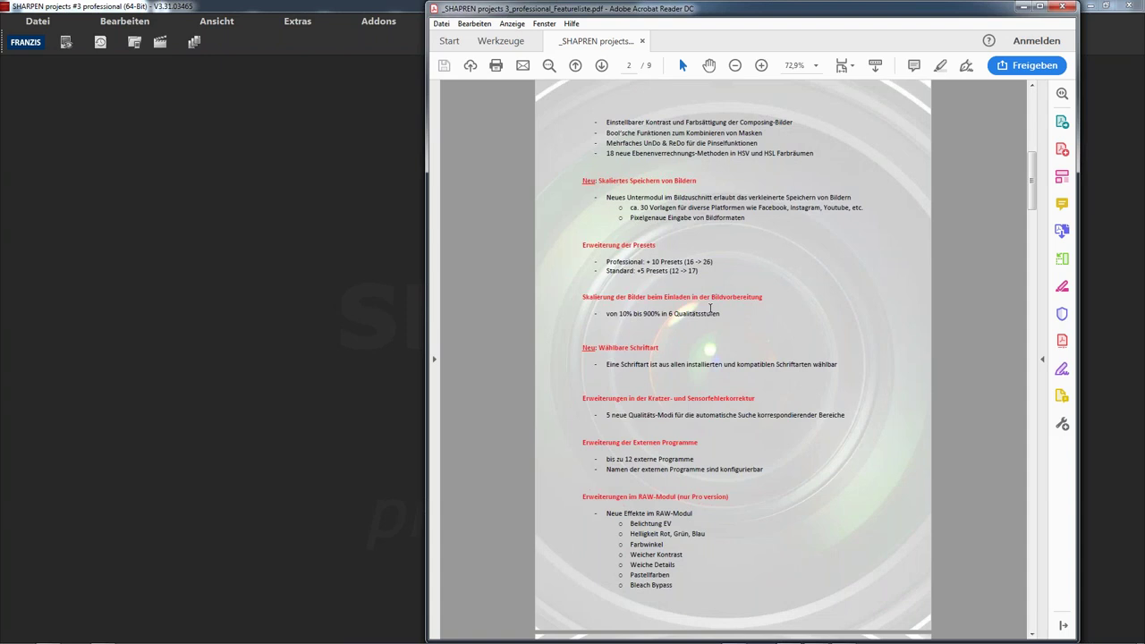
pyautogui.scroll(-1, 713, 309)
pyautogui.scroll(-1, 729, 320)
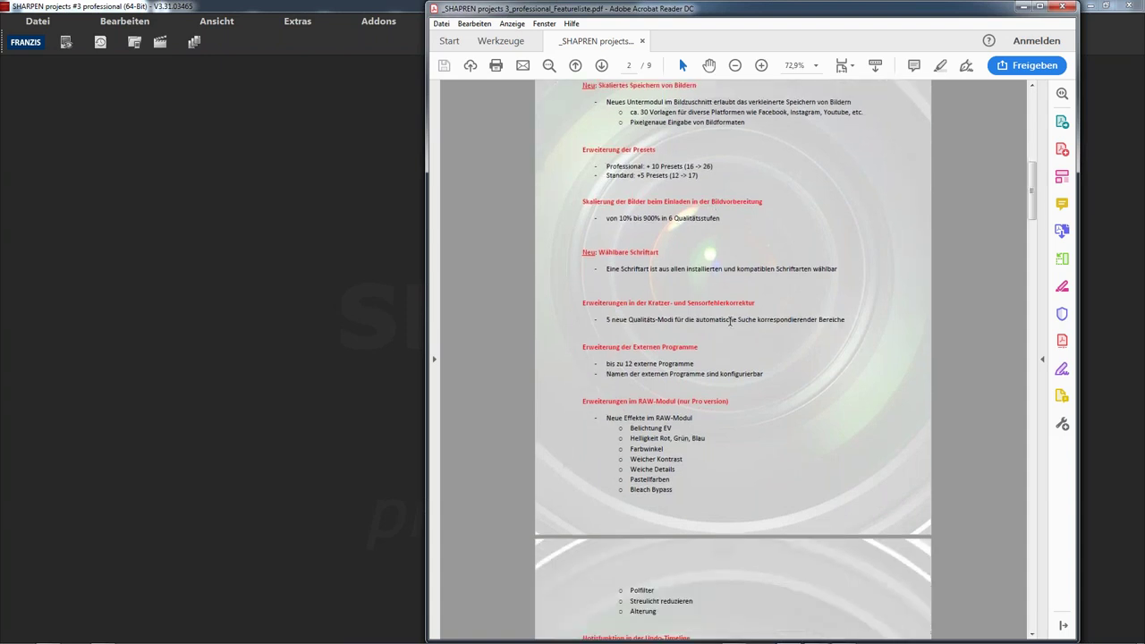
pyautogui.scroll(-1, 739, 312)
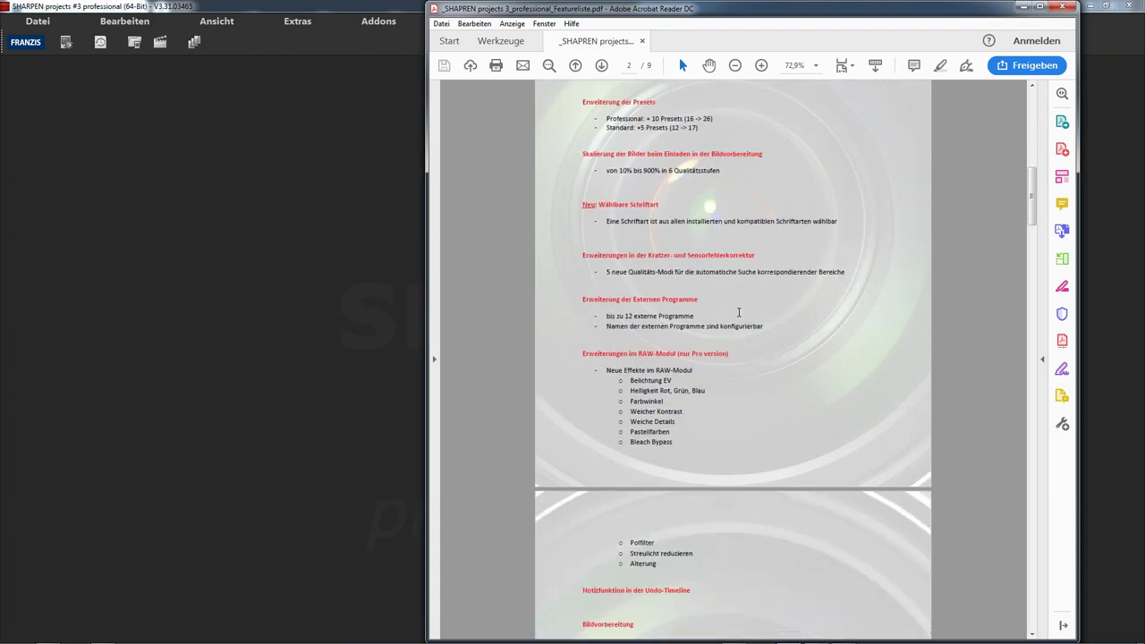
pyautogui.scroll(-2, 724, 327)
pyautogui.scroll(-1, 711, 340)
pyautogui.scroll(-2, 698, 356)
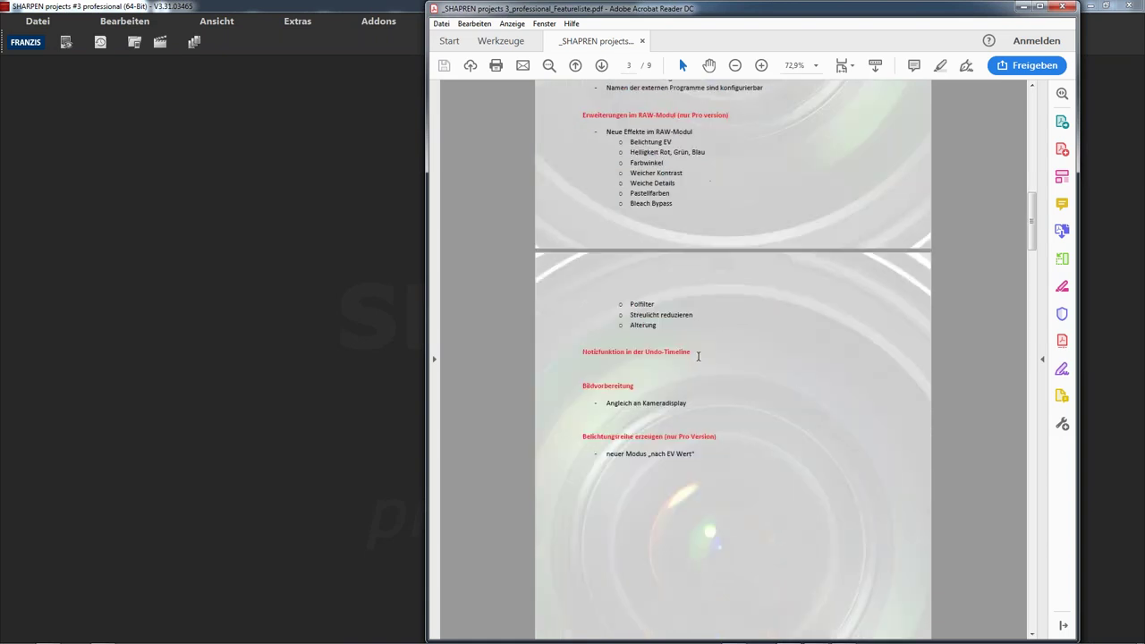
pyautogui.scroll(-2, 700, 357)
pyautogui.scroll(-4, 707, 358)
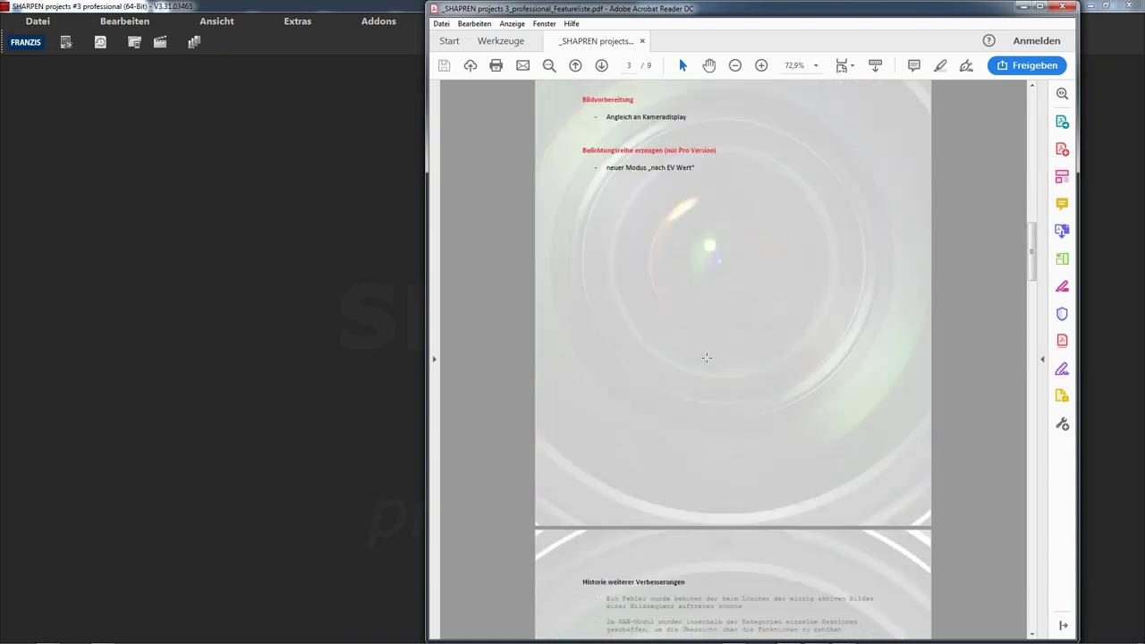
pyautogui.scroll(-4, 707, 358)
pyautogui.scroll(-2, 711, 360)
pyautogui.scroll(-3, 720, 365)
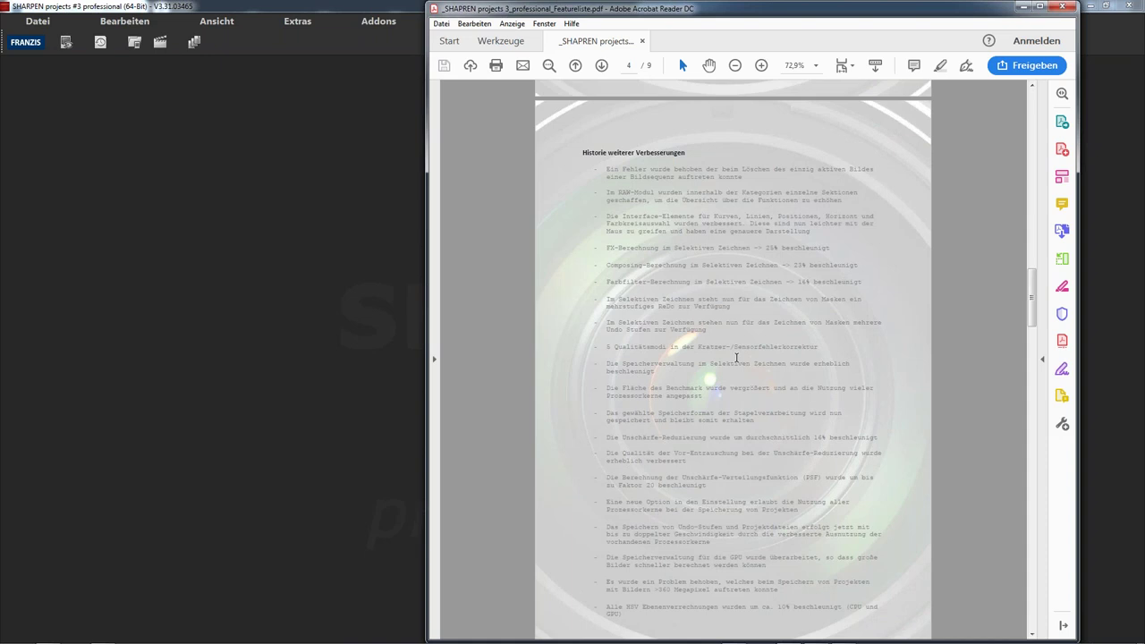
# - Finish scrolling the PDF, return it to page 1, and bring SHARPEN back in front
pyautogui.scroll(-6, 737, 357)
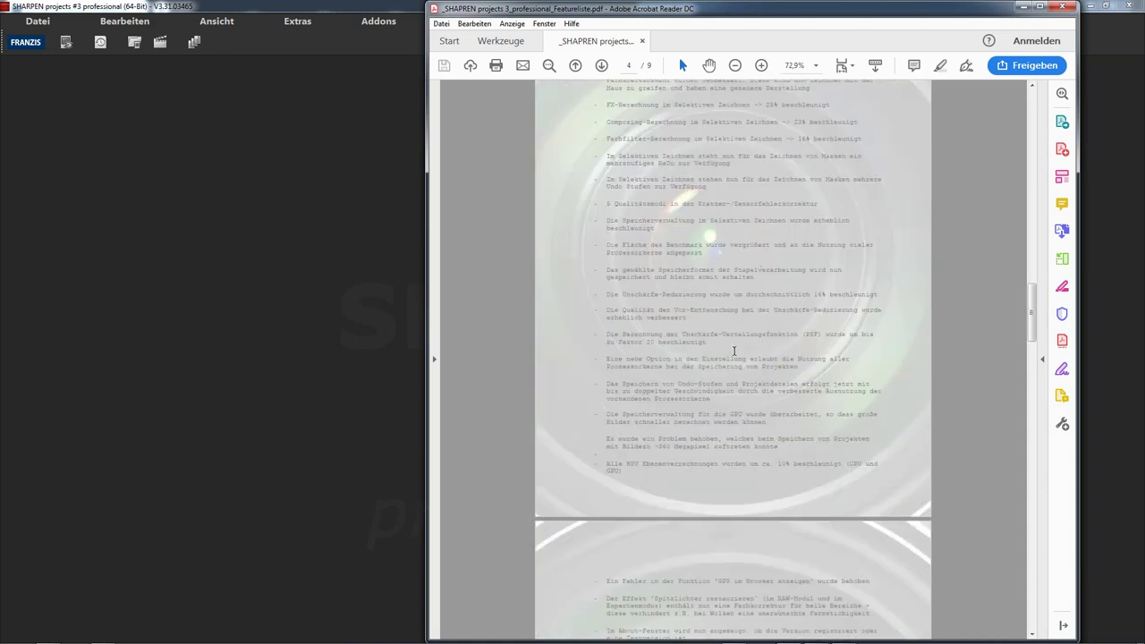
pyautogui.scroll(-4, 738, 359)
pyautogui.scroll(-5, 739, 360)
pyautogui.scroll(-10, 739, 361)
pyautogui.scroll(-5, 804, 376)
pyautogui.scroll(5, 868, 403)
pyautogui.moveTo(1030, 398); pyautogui.dragTo(1031, 116)
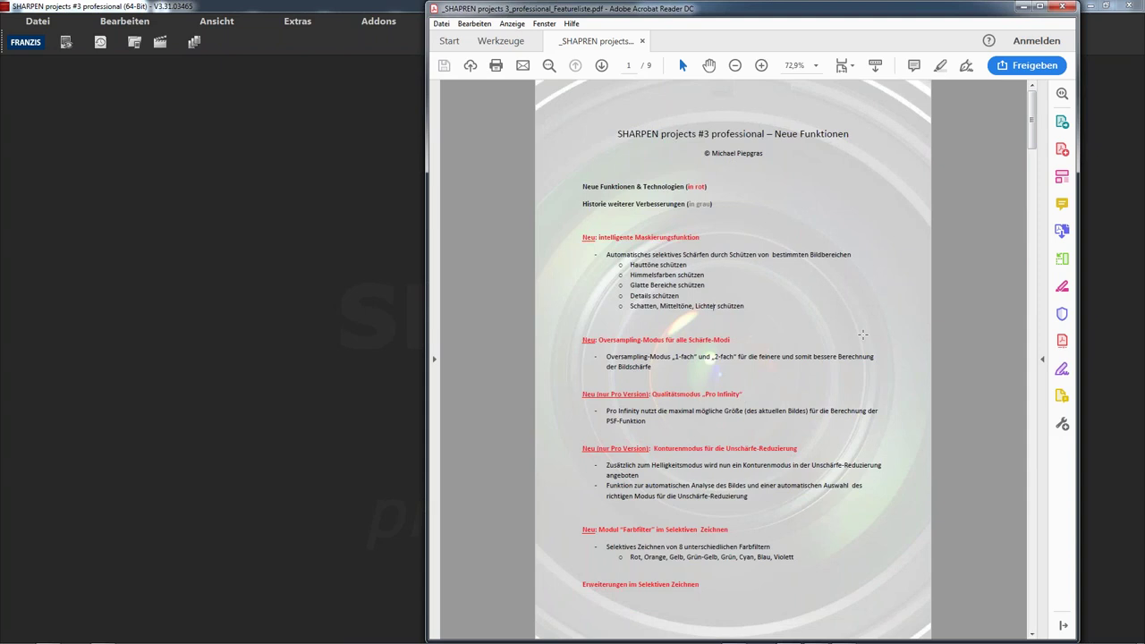
pyautogui.click(167, 409)
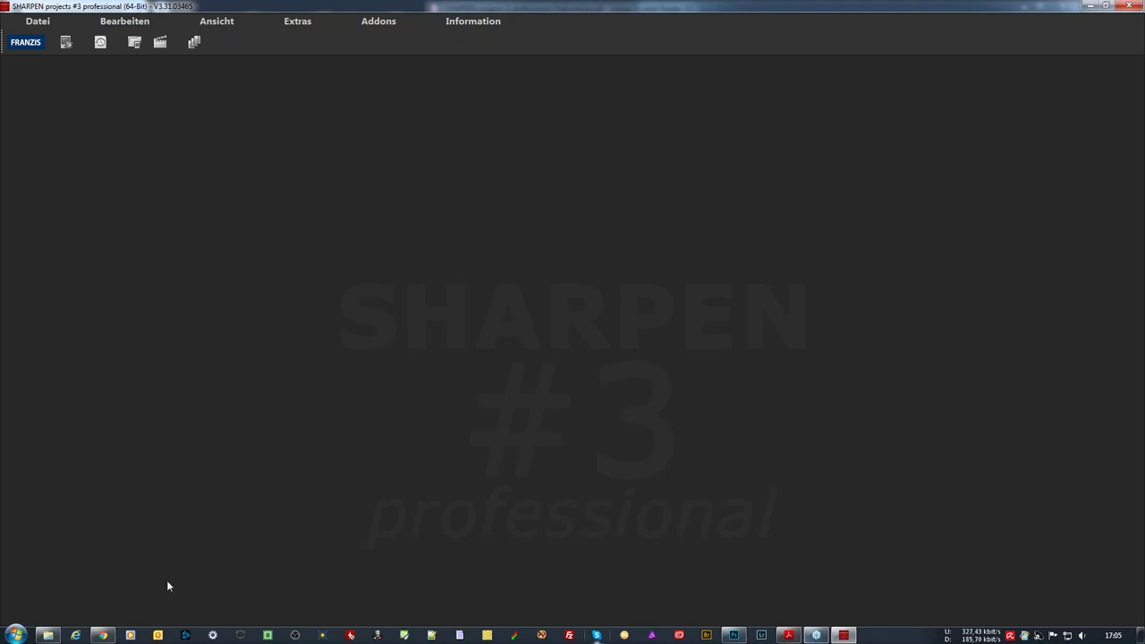
# - Glance over the franzis.de product page in Chrome again
pyautogui.click(102, 636)
pyautogui.scroll(-3, 587, 409)
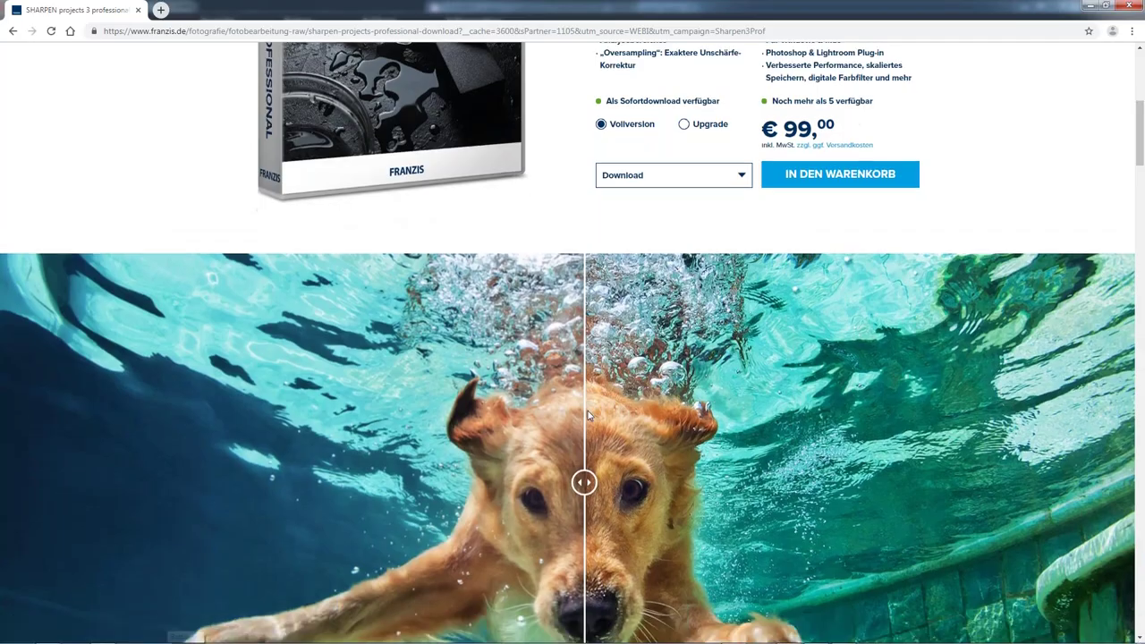
pyautogui.scroll(-2, 588, 409)
pyautogui.scroll(1, 572, 358)
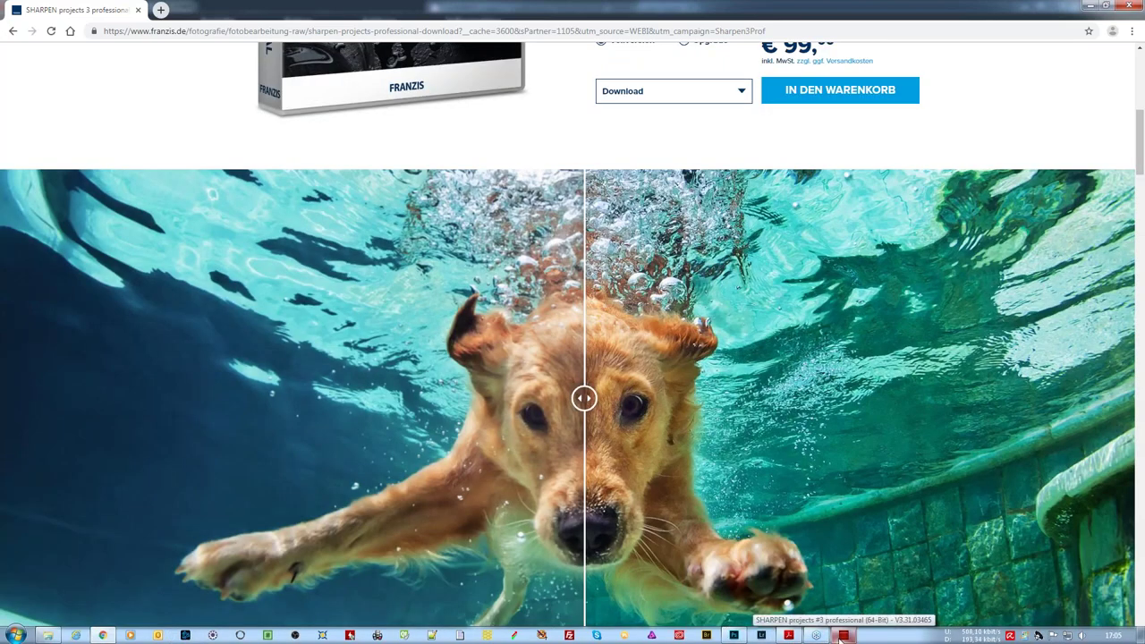
# - Open the Webinar sample-photo folder beside SHARPEN and select the Hund im Pool photo
pyautogui.click(840, 636)
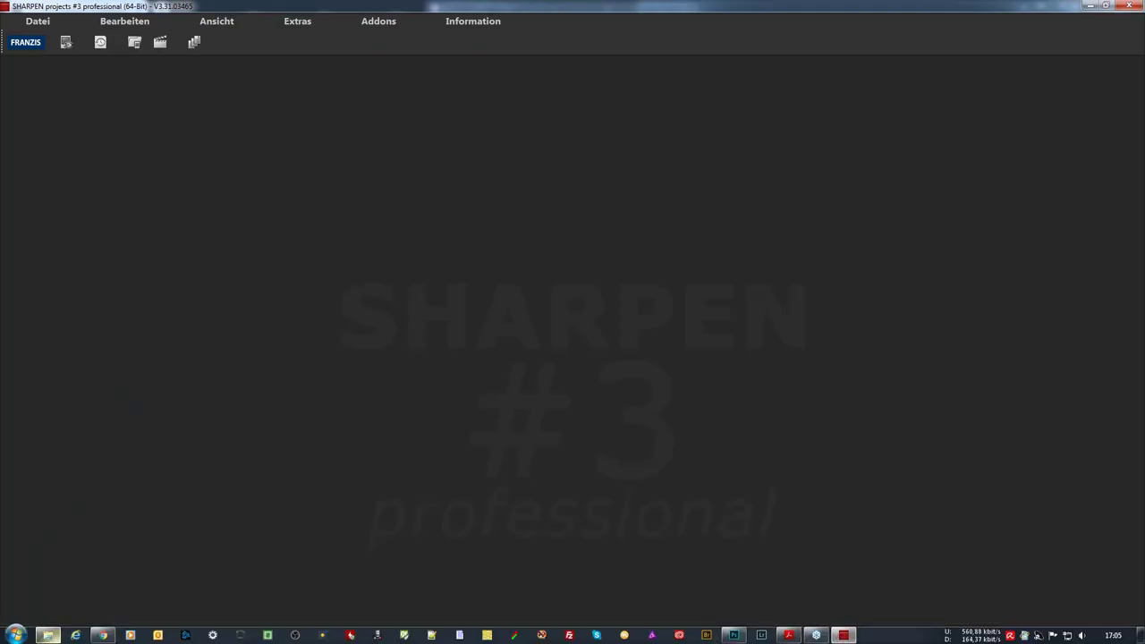
pyautogui.click(48, 635)
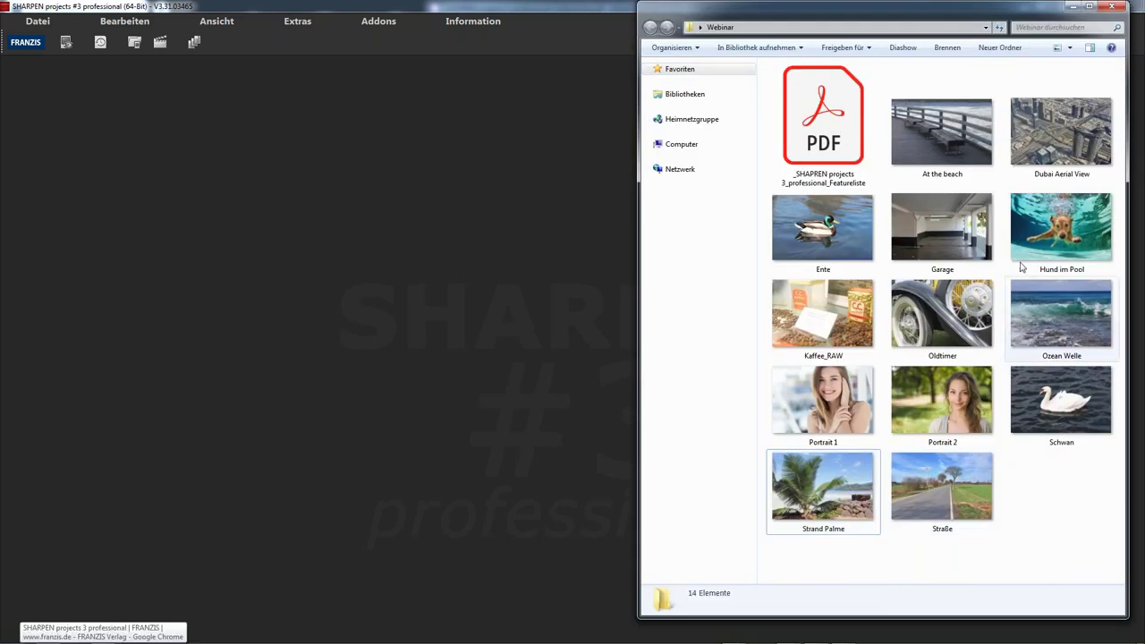
pyautogui.click(1064, 239)
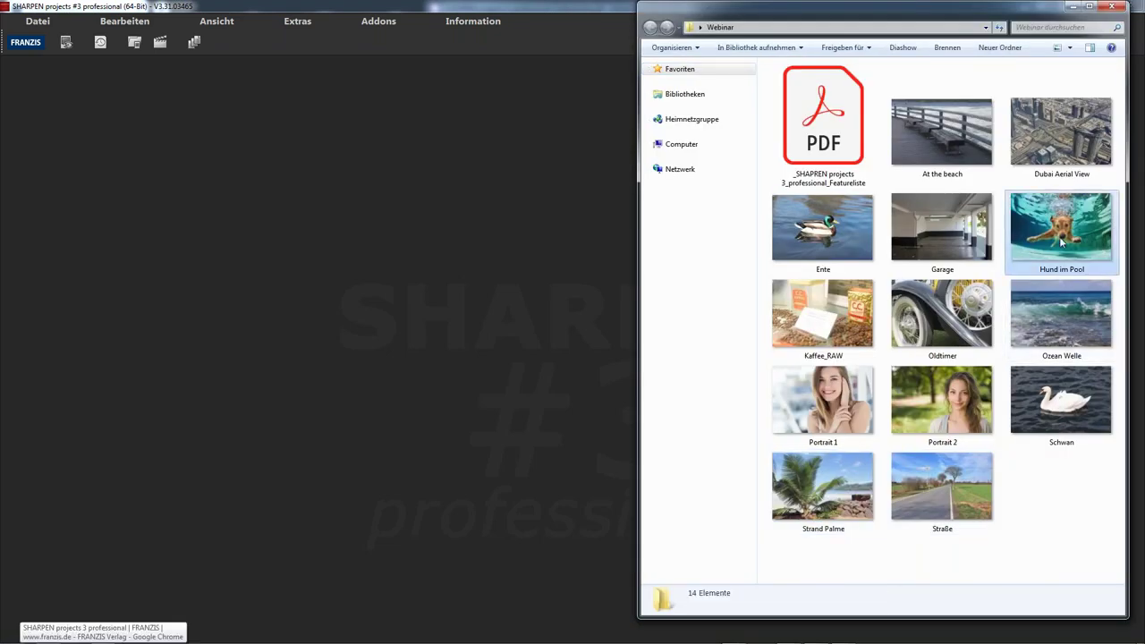
# - Load Hund im Pool.jpg into SHARPEN and browse its generated Voreinstellungen preset previews
pyautogui.moveTo(1073, 234); pyautogui.dragTo(402, 230)
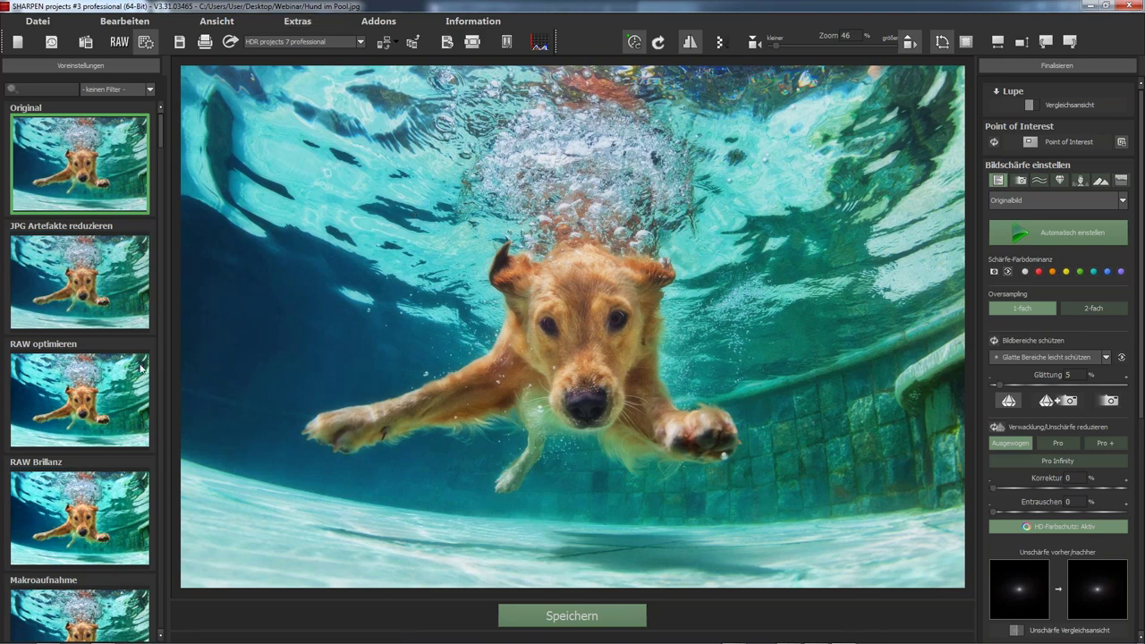
pyautogui.scroll(-2, 158, 133)
pyautogui.scroll(2, 158, 134)
pyautogui.scroll(-2, 159, 134)
pyautogui.scroll(-3, 159, 134)
pyautogui.scroll(-3, 159, 143)
pyautogui.scroll(-2, 152, 165)
pyautogui.scroll(10, 152, 165)
pyautogui.scroll(-1, 97, 291)
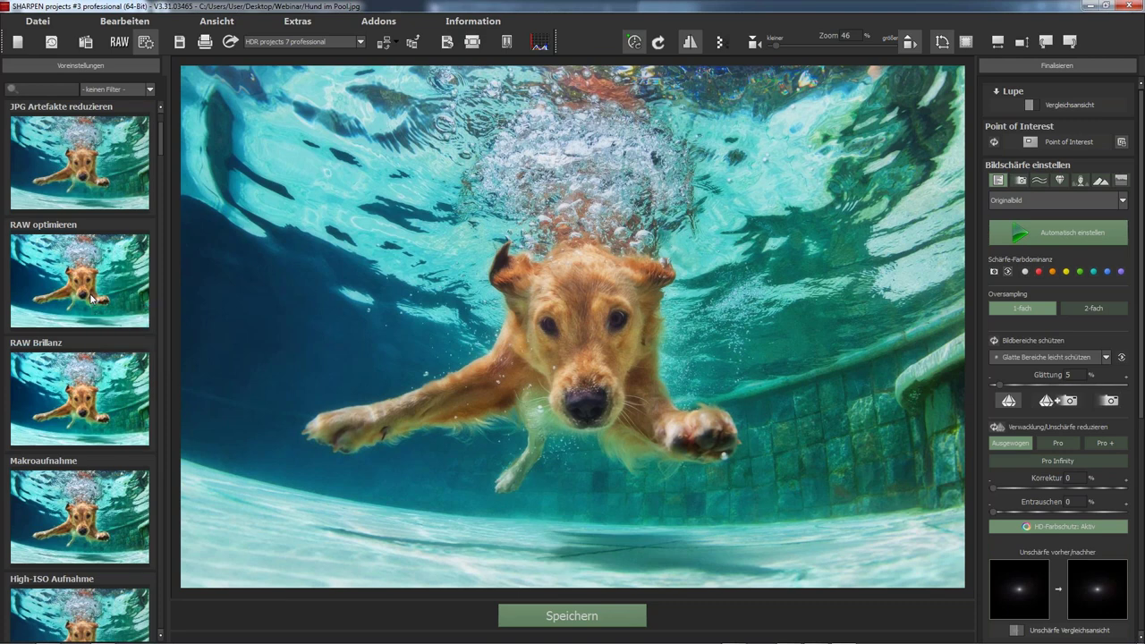
pyautogui.click(88, 265)
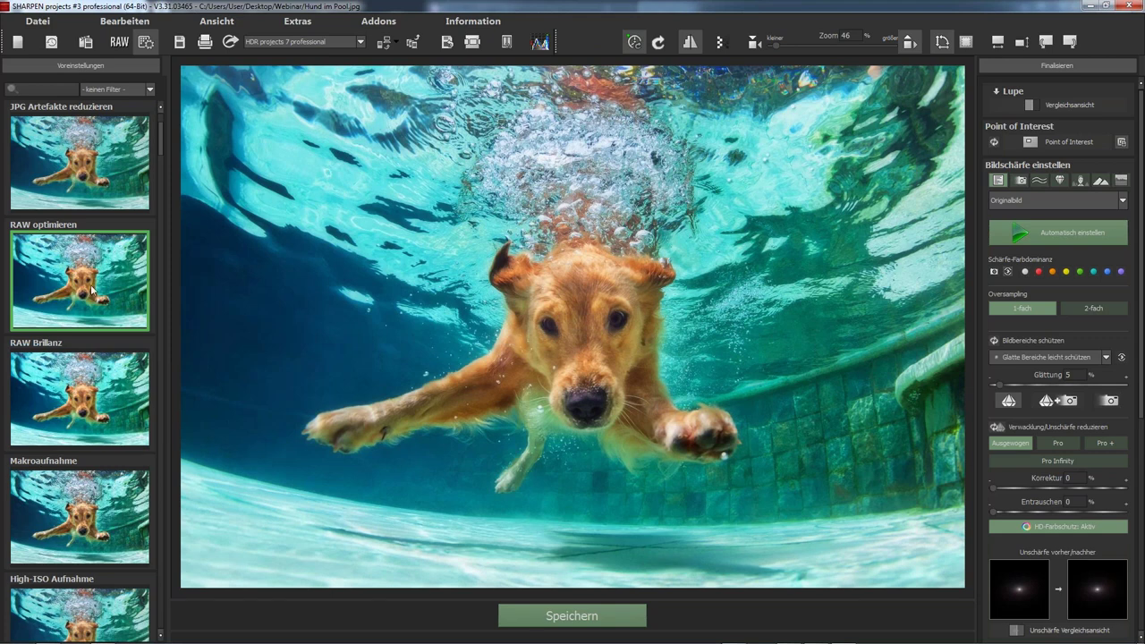
pyautogui.scroll(-1, 89, 358)
pyautogui.click(101, 476)
pyautogui.scroll(-2, 80, 456)
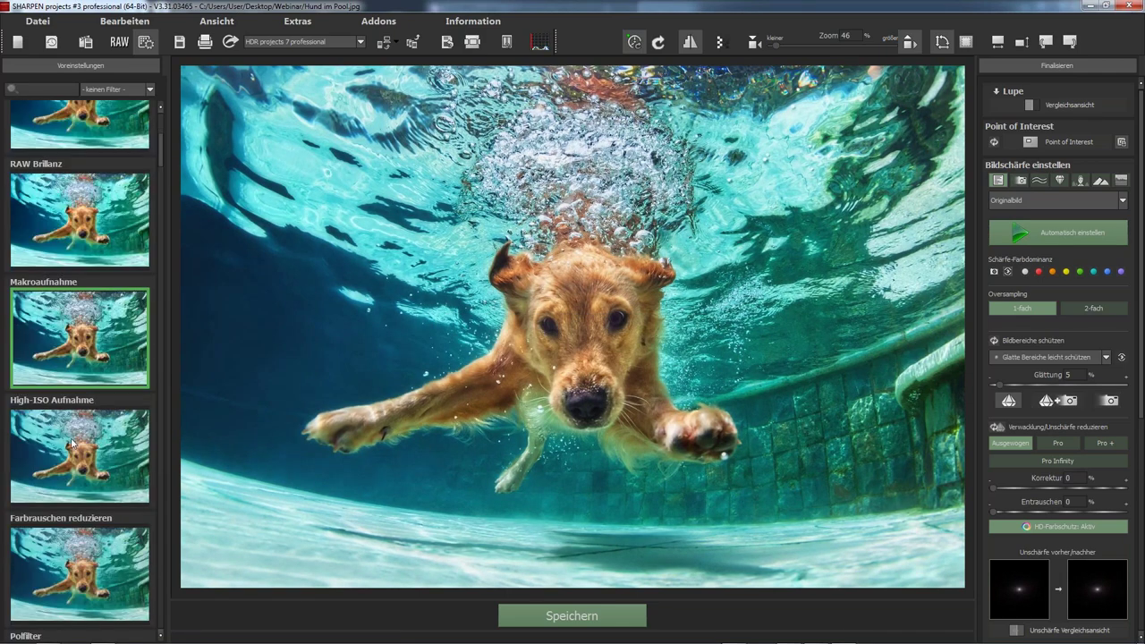
pyautogui.click(72, 443)
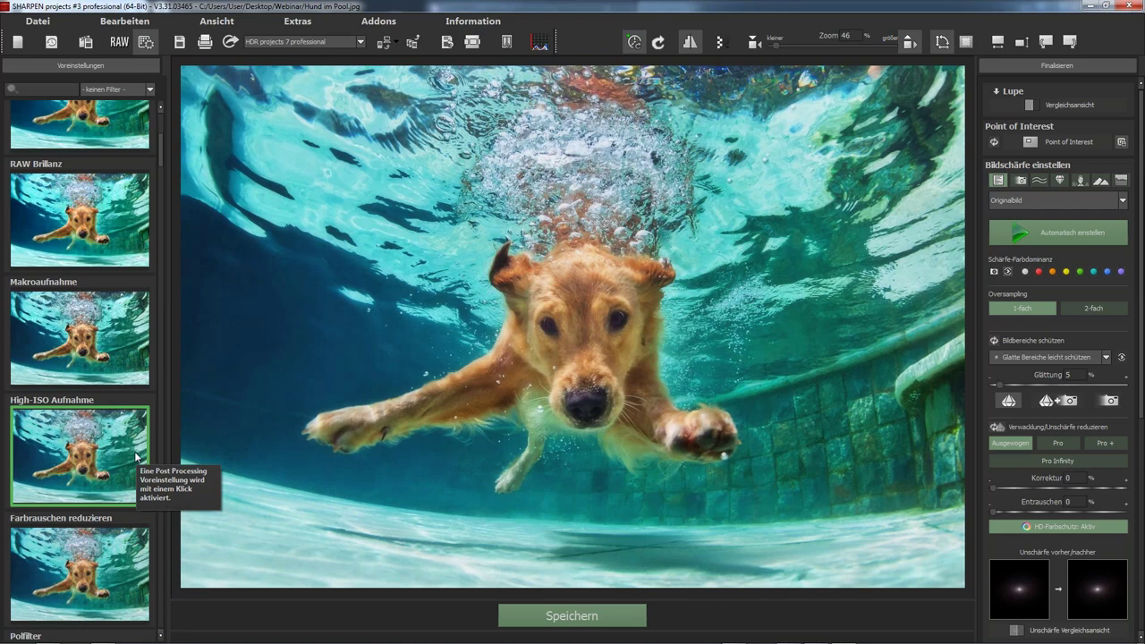
pyautogui.scroll(-3, 134, 460)
pyautogui.scroll(-2, 122, 492)
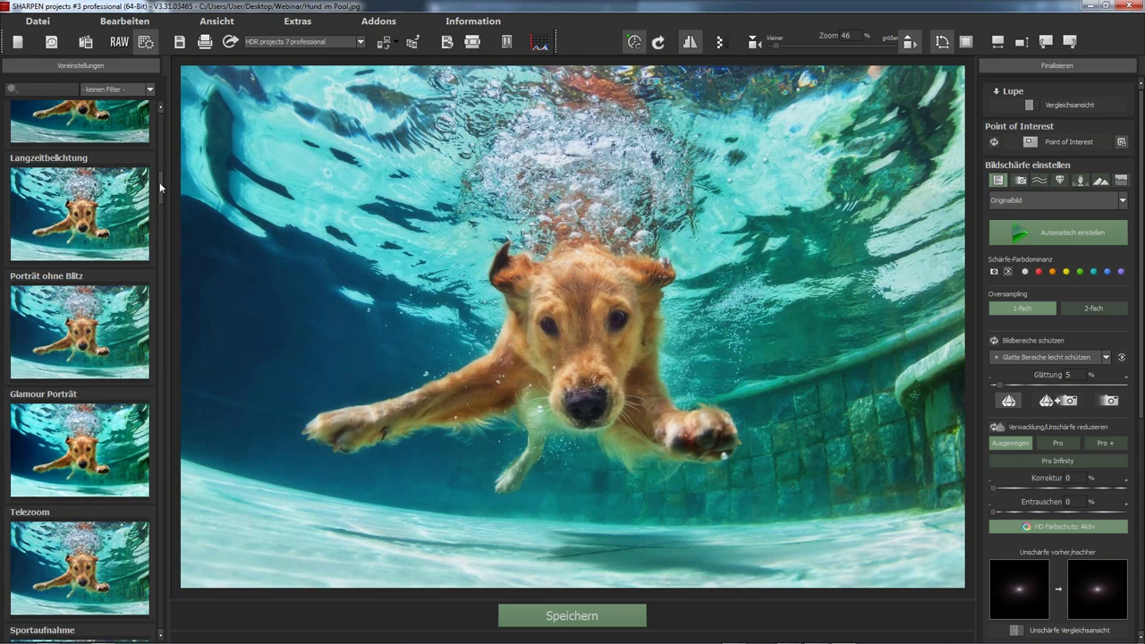
pyautogui.moveTo(162, 193); pyautogui.dragTo(162, 116)
pyautogui.click(93, 181)
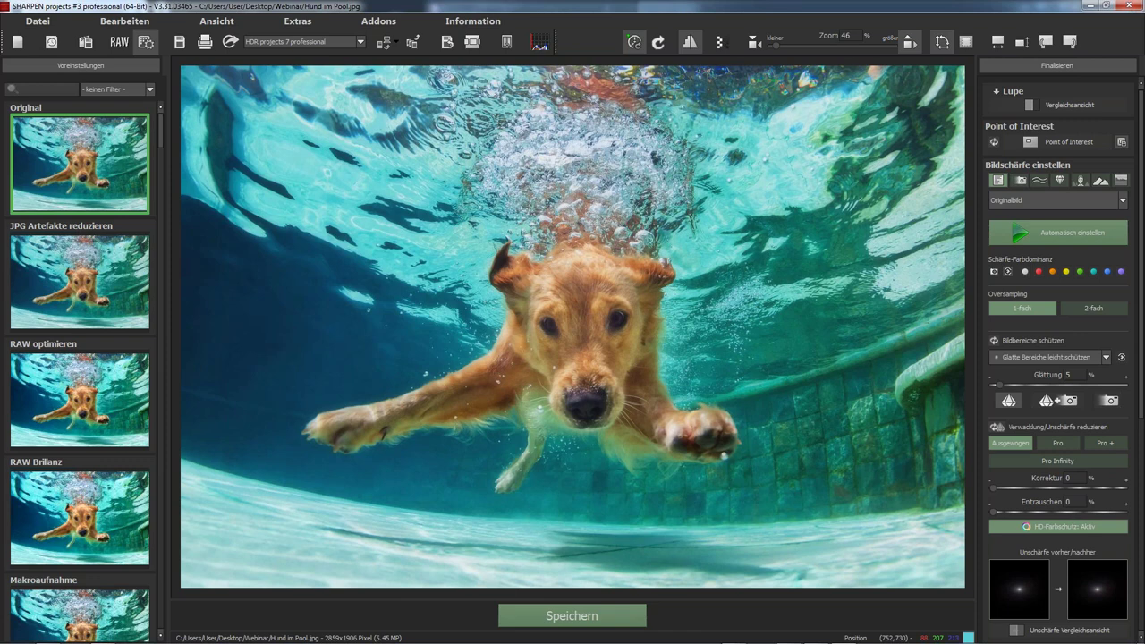
pyautogui.click(567, 340)
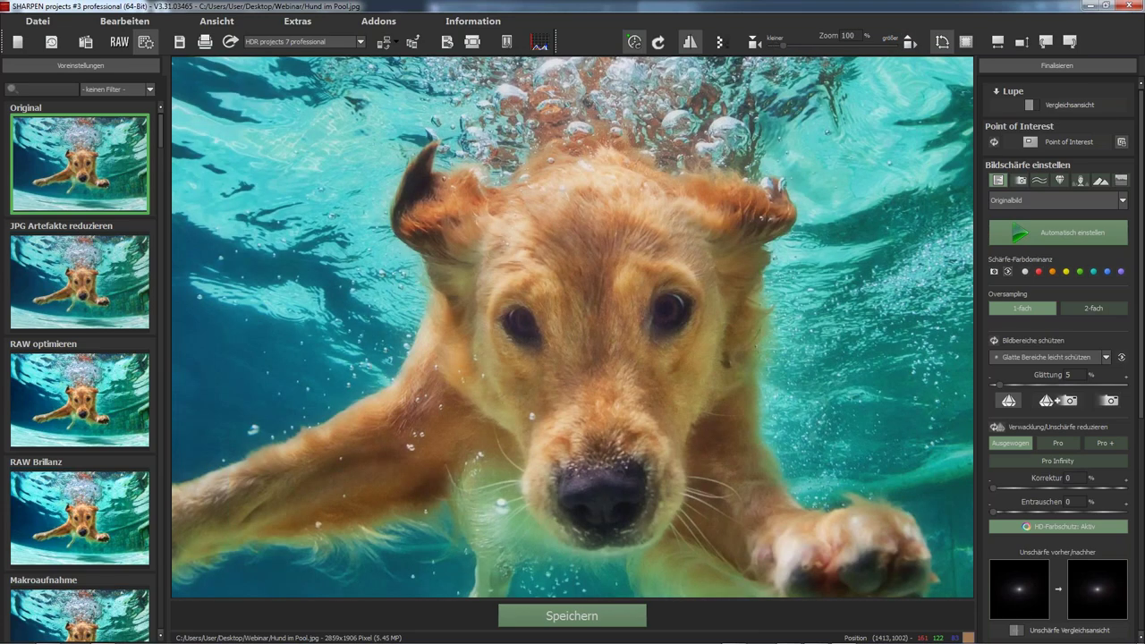
pyautogui.click(564, 354)
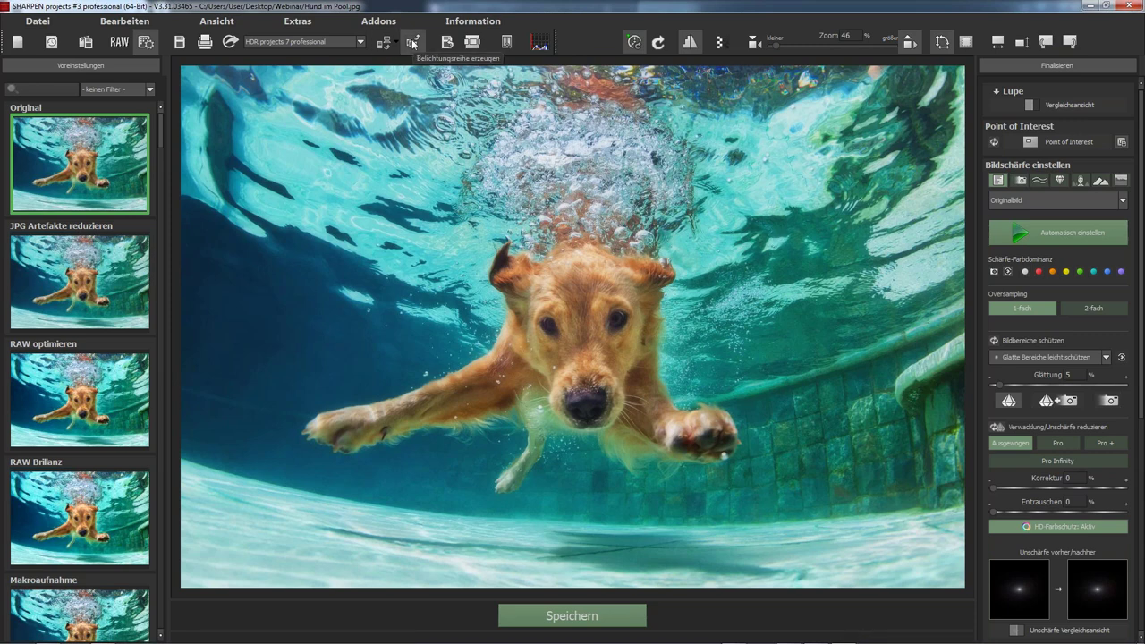
pyautogui.click(506, 42)
pyautogui.moveTo(234, 126)
pyautogui.mouseDown()
pyautogui.moveTo(306, 85)
pyautogui.moveTo(290, 77)
pyautogui.mouseUp()
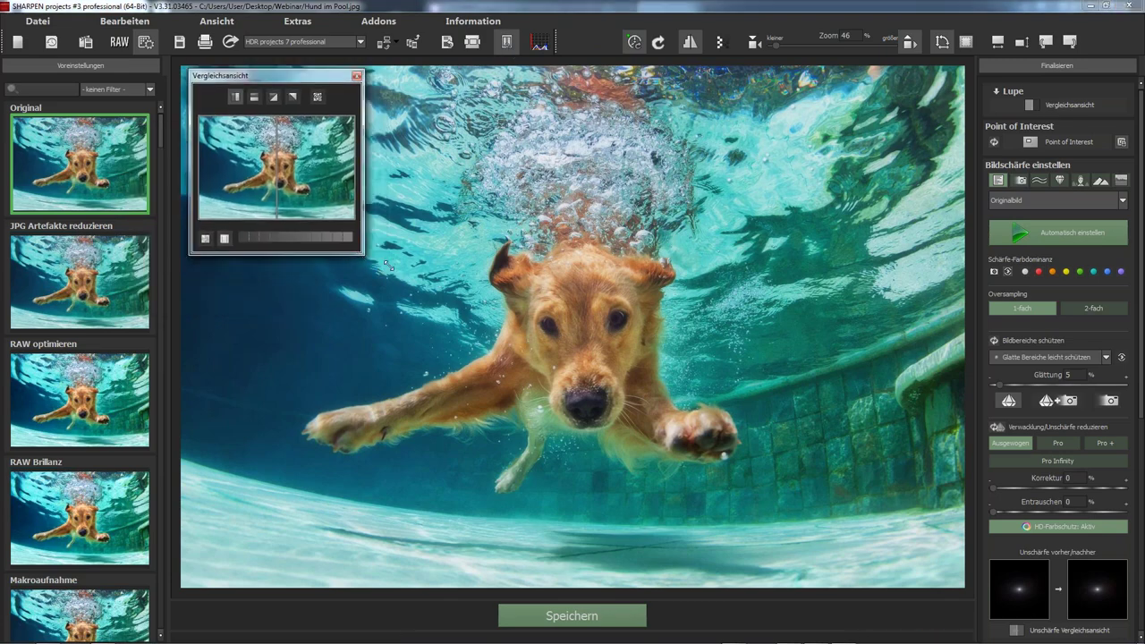
pyautogui.moveTo(385, 265); pyautogui.dragTo(955, 603)
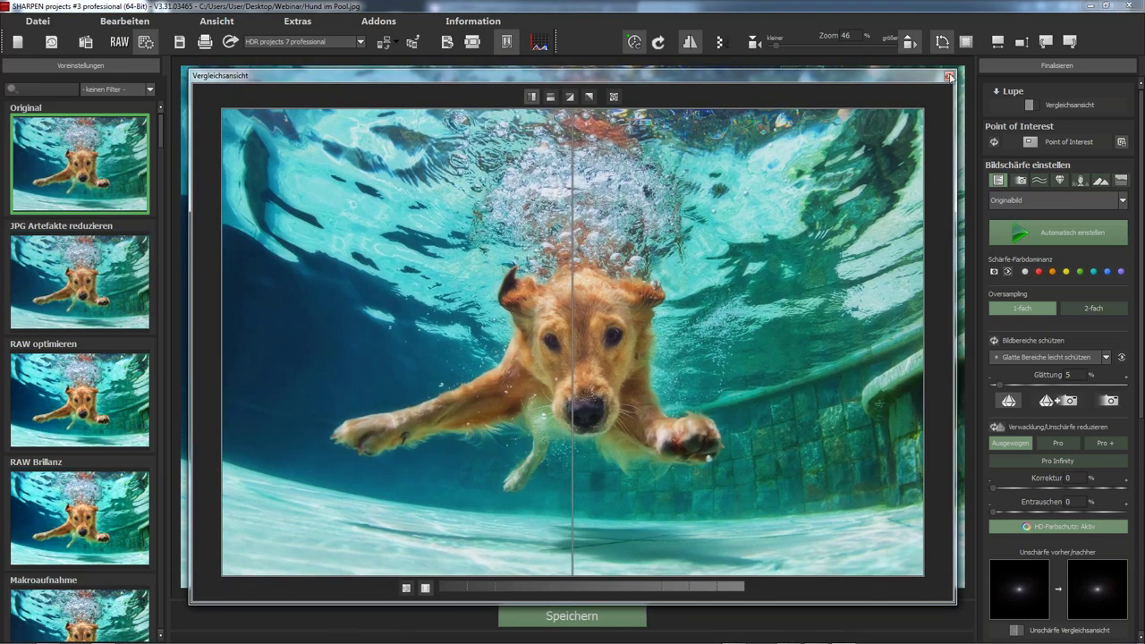
pyautogui.click(948, 78)
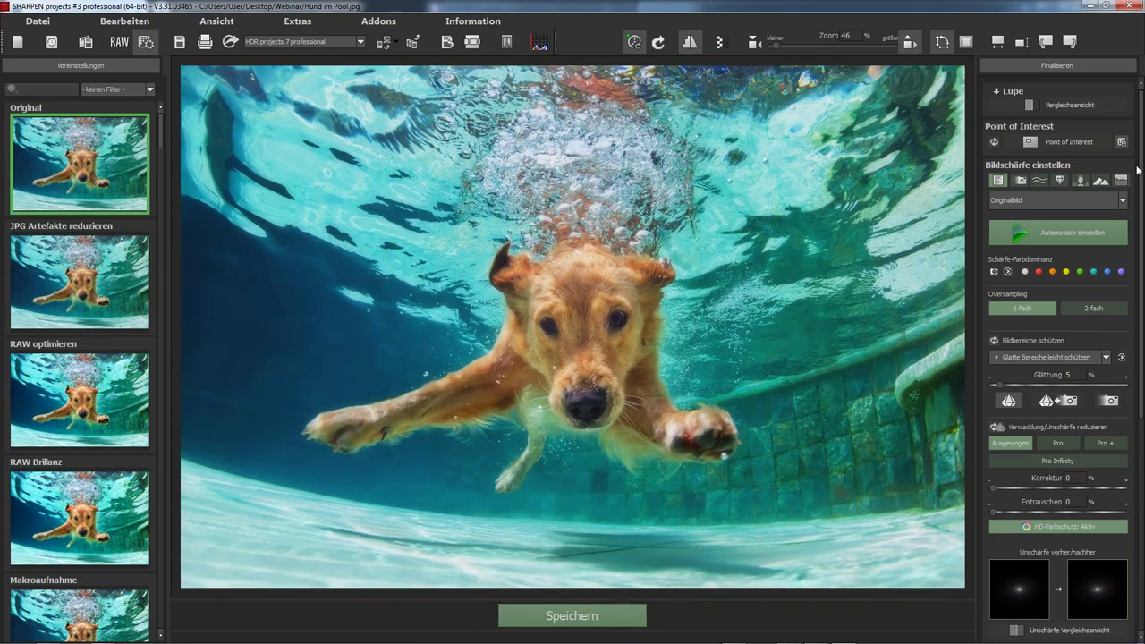
# - Auto-sharpen the dog photo to Artwork: Korrektur 75, Radius 140, Qualität 110, Entrauschen 35
pyautogui.scroll(-3, 1142, 178)
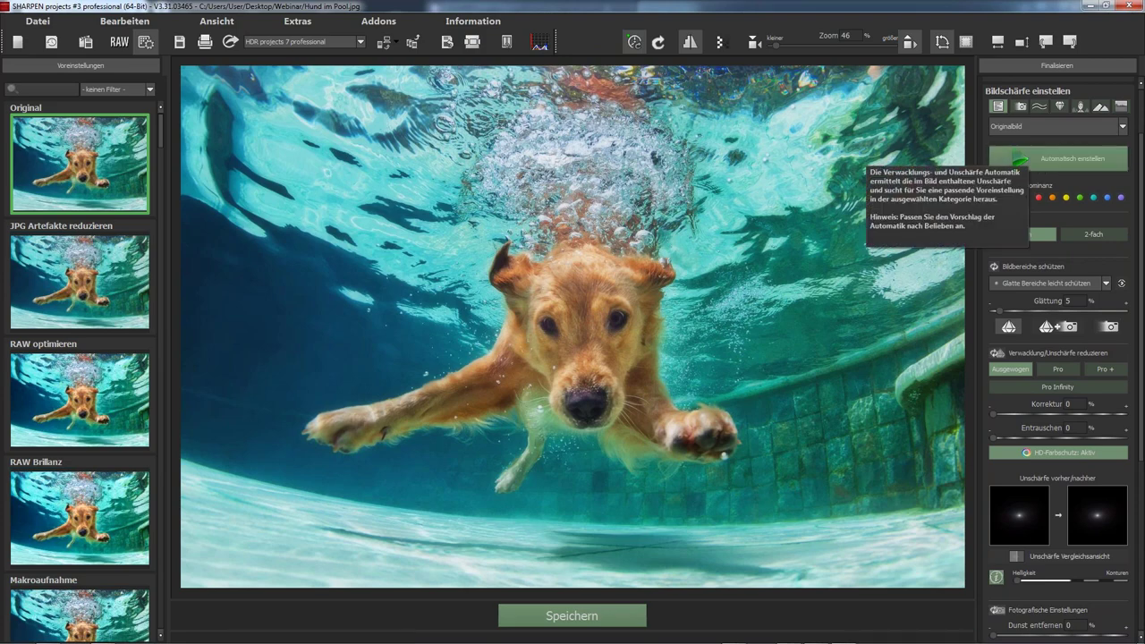
pyautogui.click(909, 41)
pyautogui.click(966, 41)
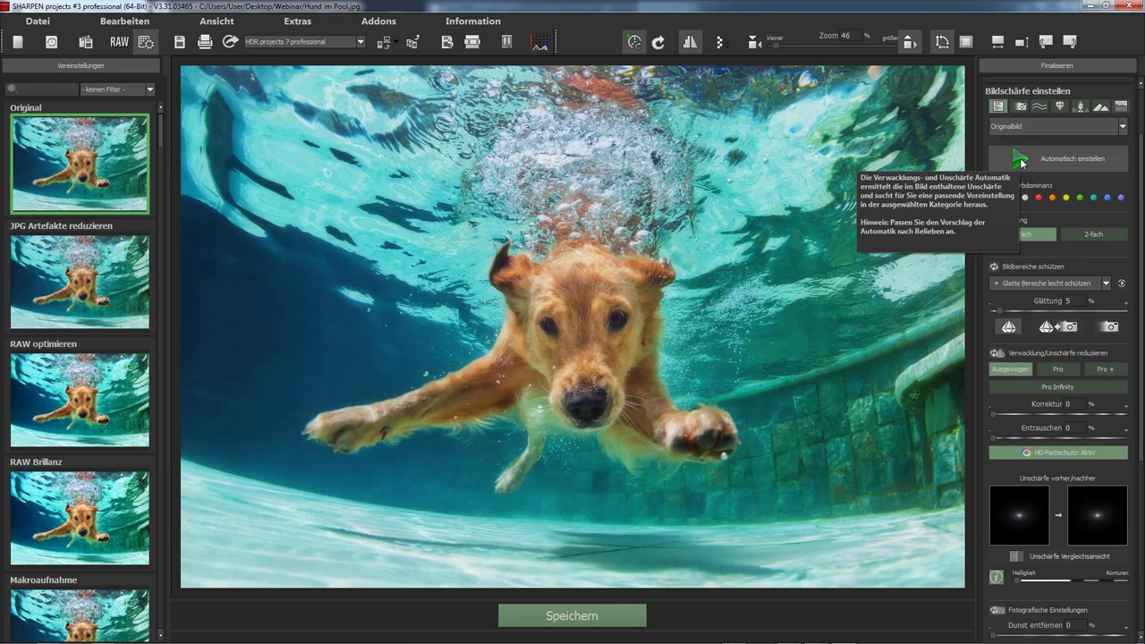
pyautogui.click(1020, 161)
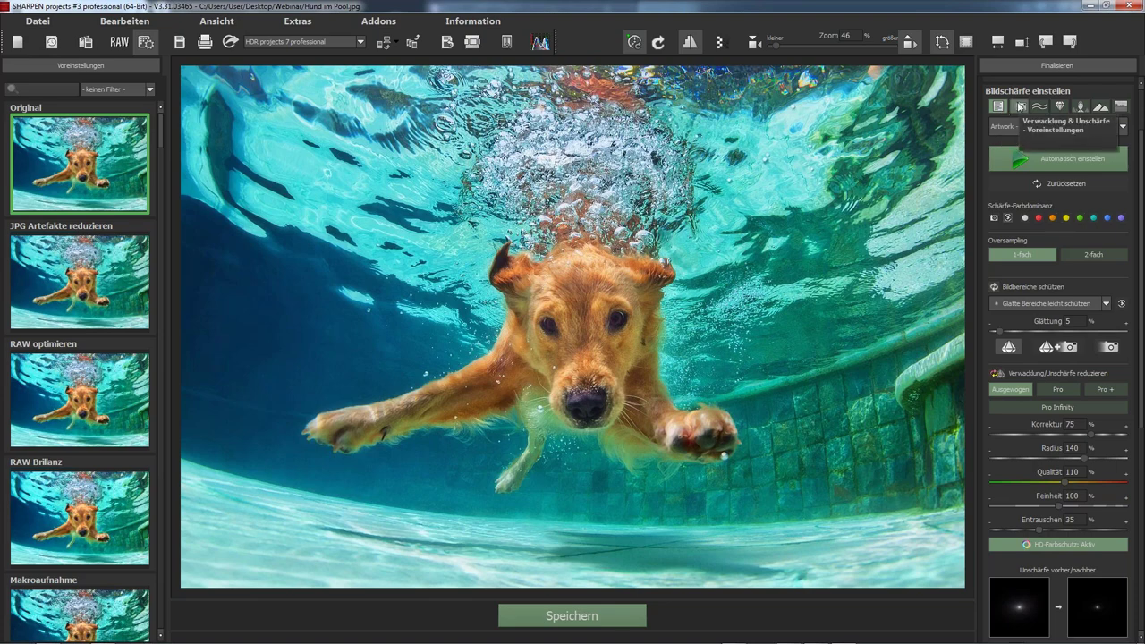
# - Review shake-correction presets at 100%, try and undo Zurücksetzen, then choose the Dunst/Nebel haze presets
pyautogui.click(1020, 105)
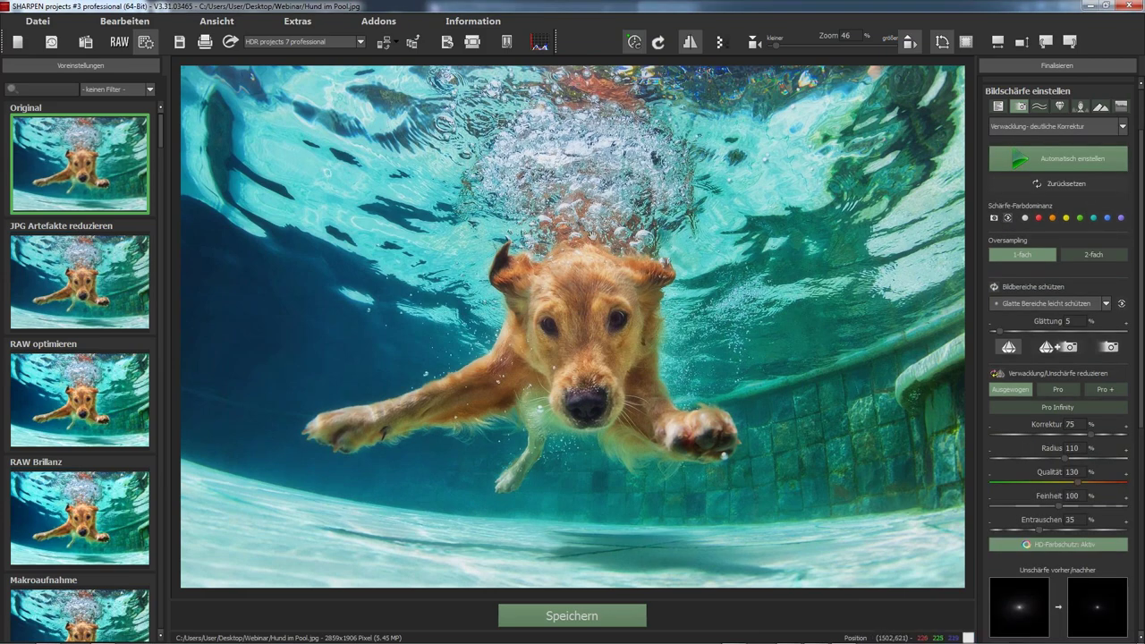
pyautogui.click(592, 235)
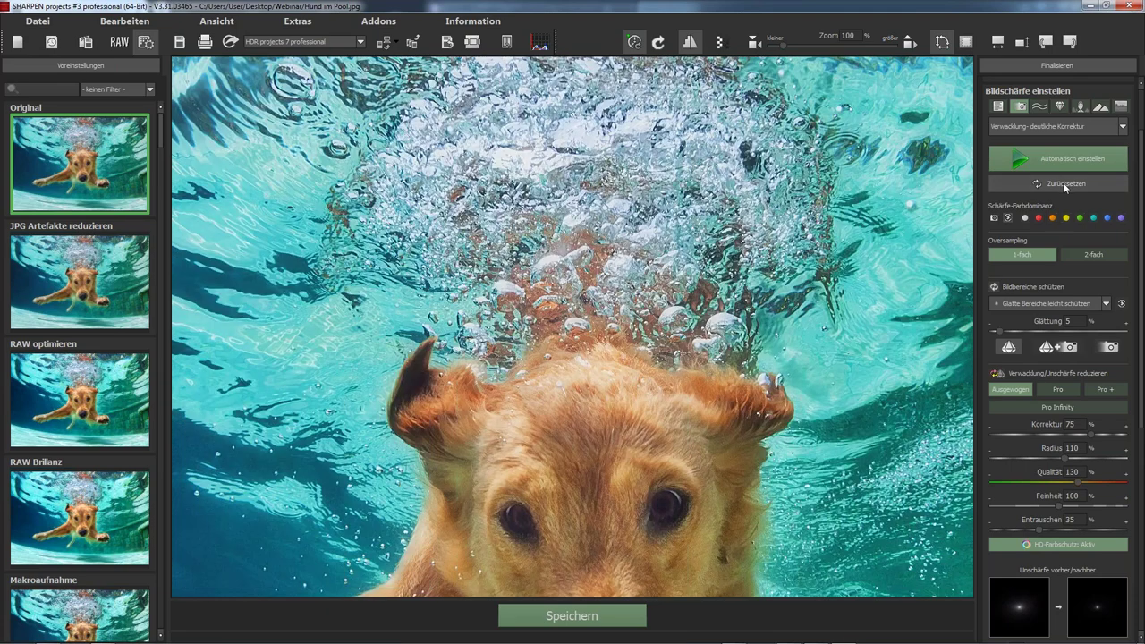
pyautogui.click(1064, 184)
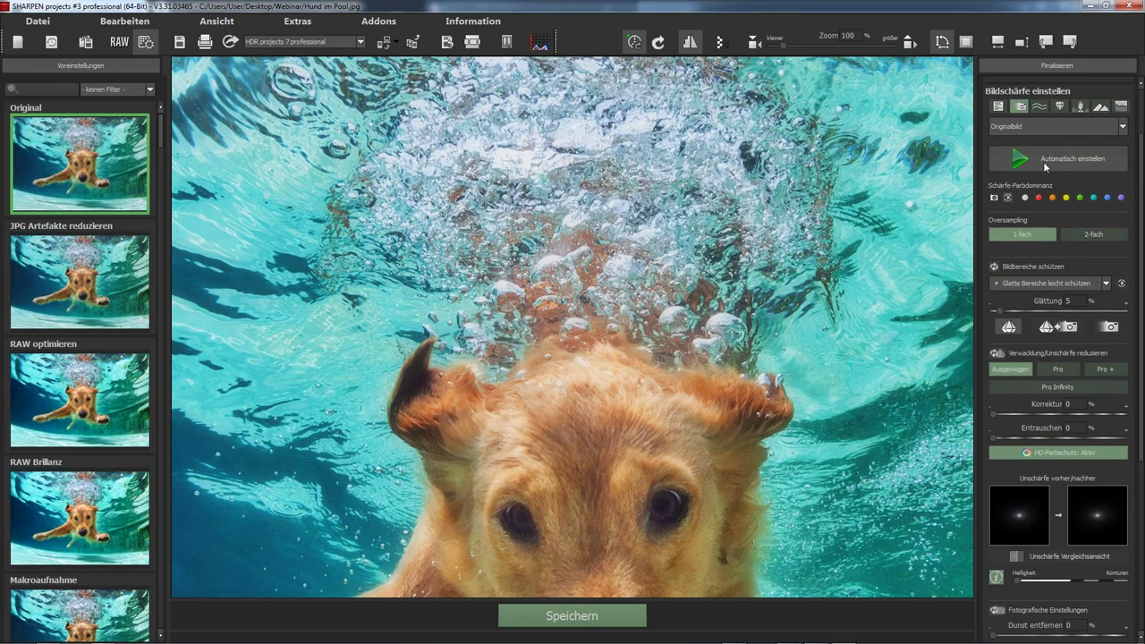
pyautogui.hotkey('ctrl', 'z')
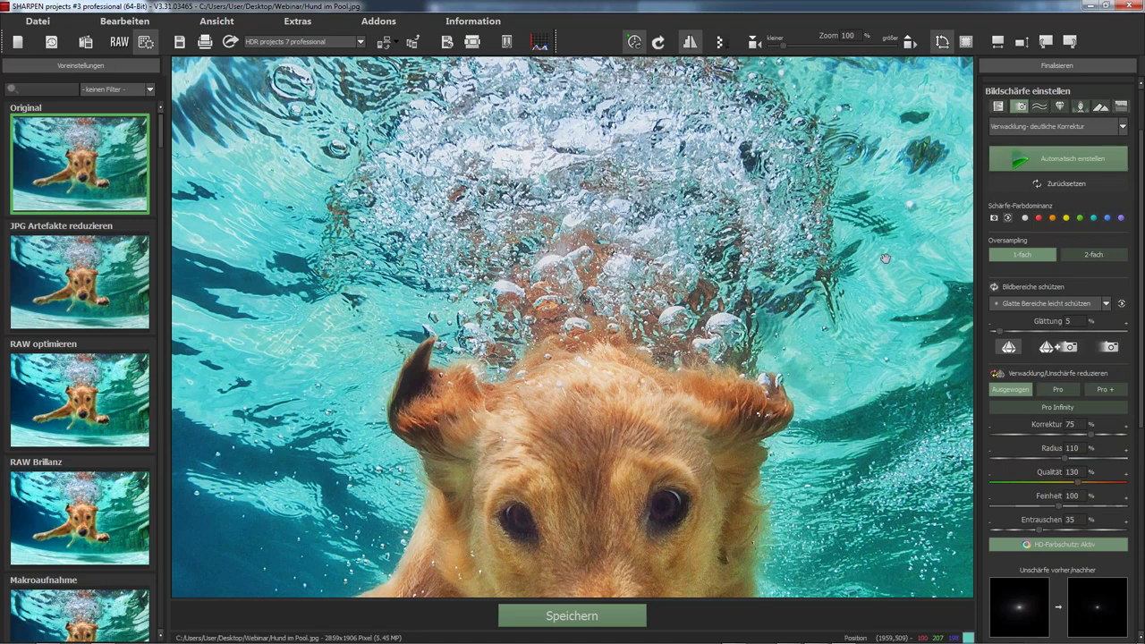
pyautogui.click(1036, 106)
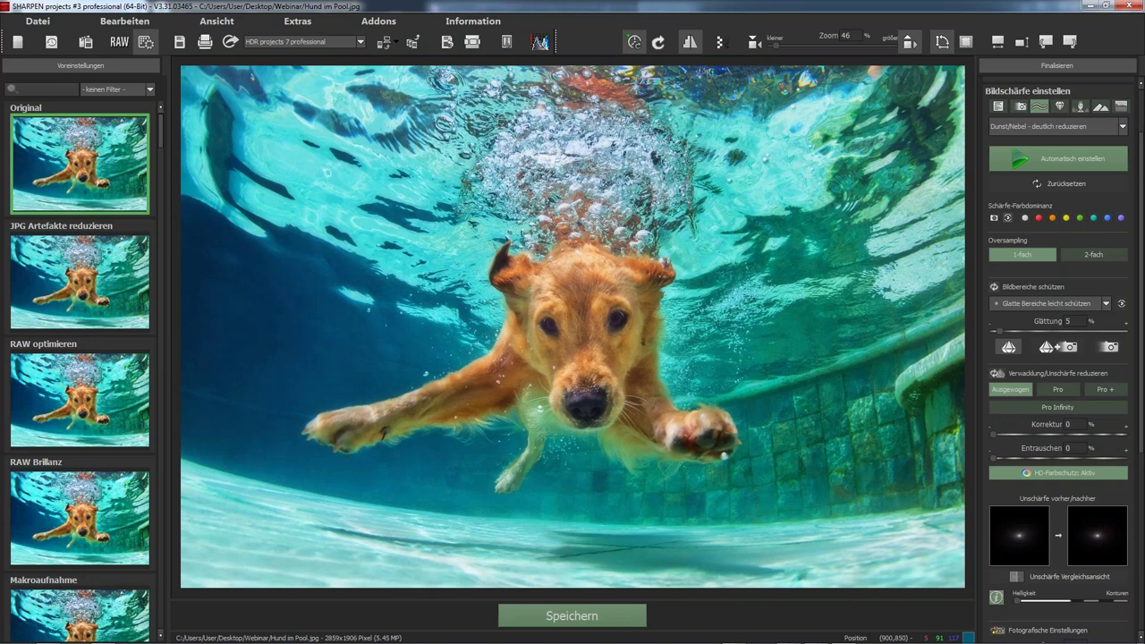
# - Apply the Artwork – deutlicher Dunst/Unschärfe preset and compare it with the original in Vergleichsansicht
pyautogui.click(1049, 183)
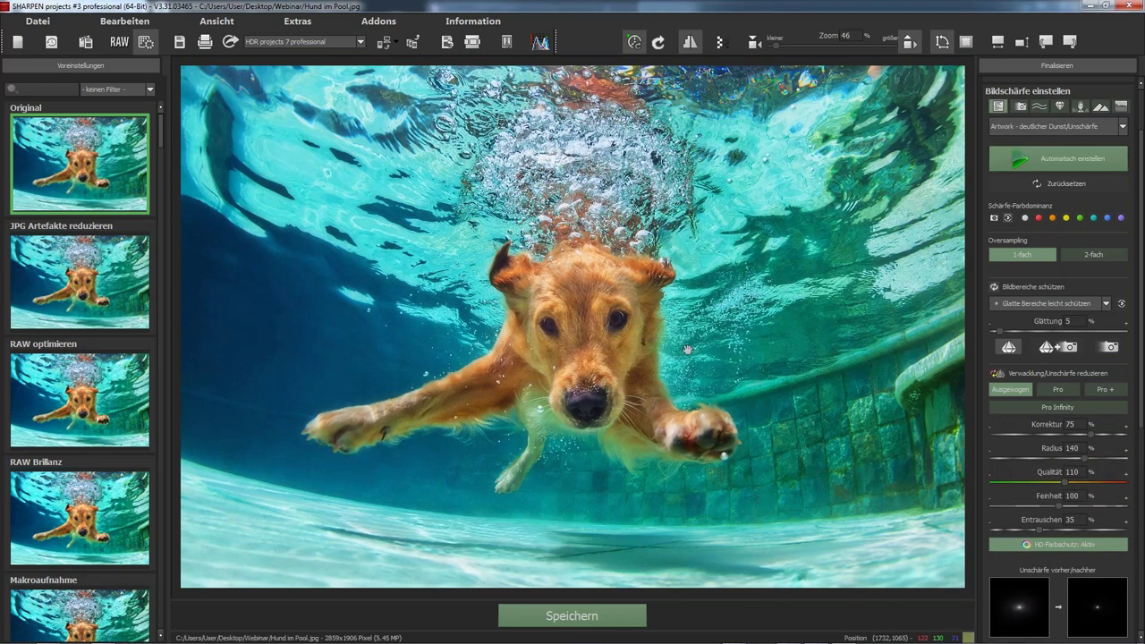
pyautogui.click(999, 107)
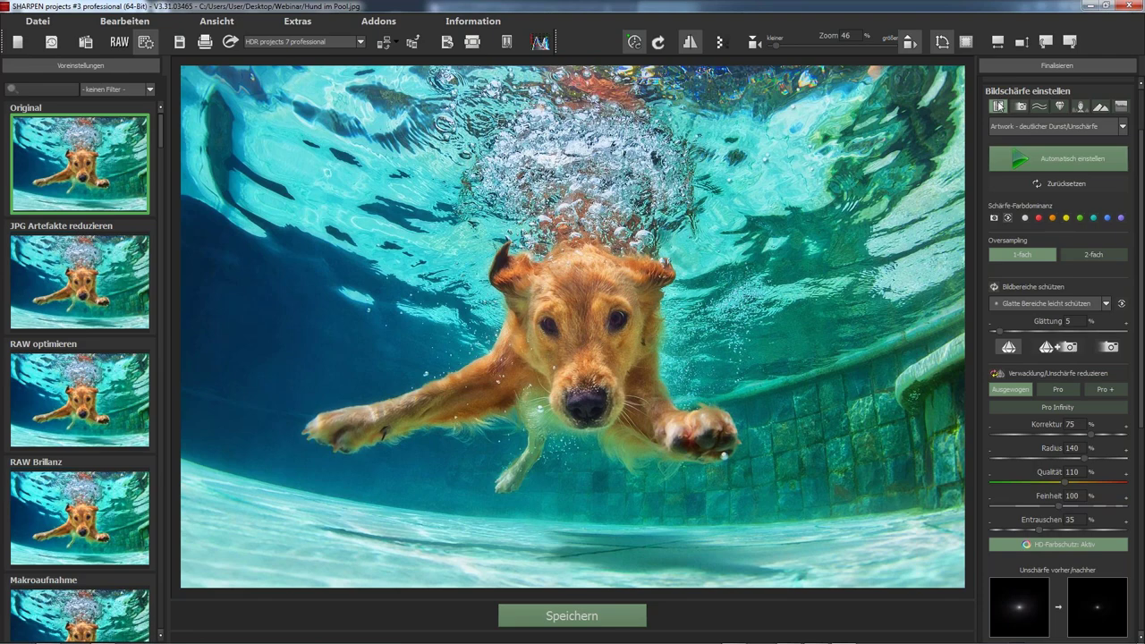
pyautogui.scroll(1, 1089, 358)
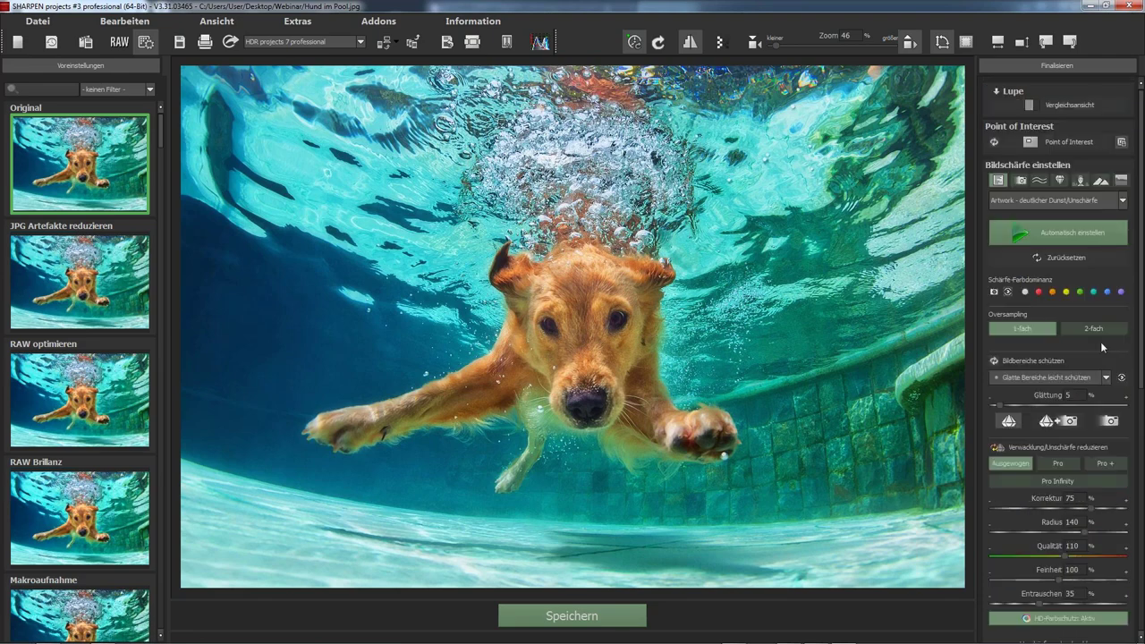
pyautogui.click(1045, 106)
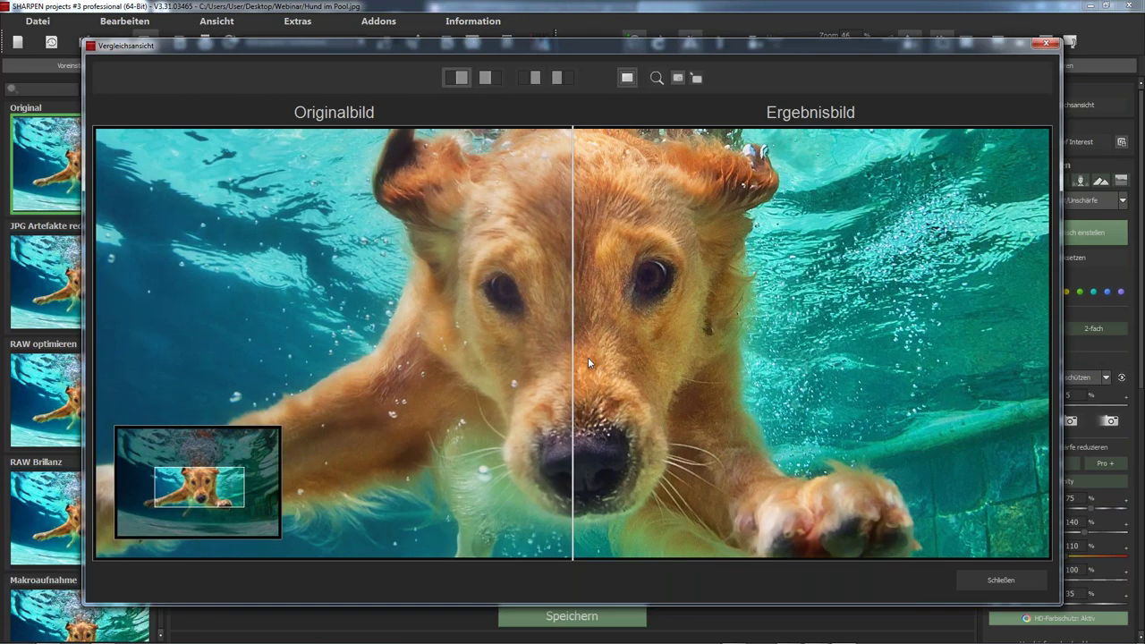
pyautogui.moveTo(588, 362); pyautogui.dragTo(580, 399)
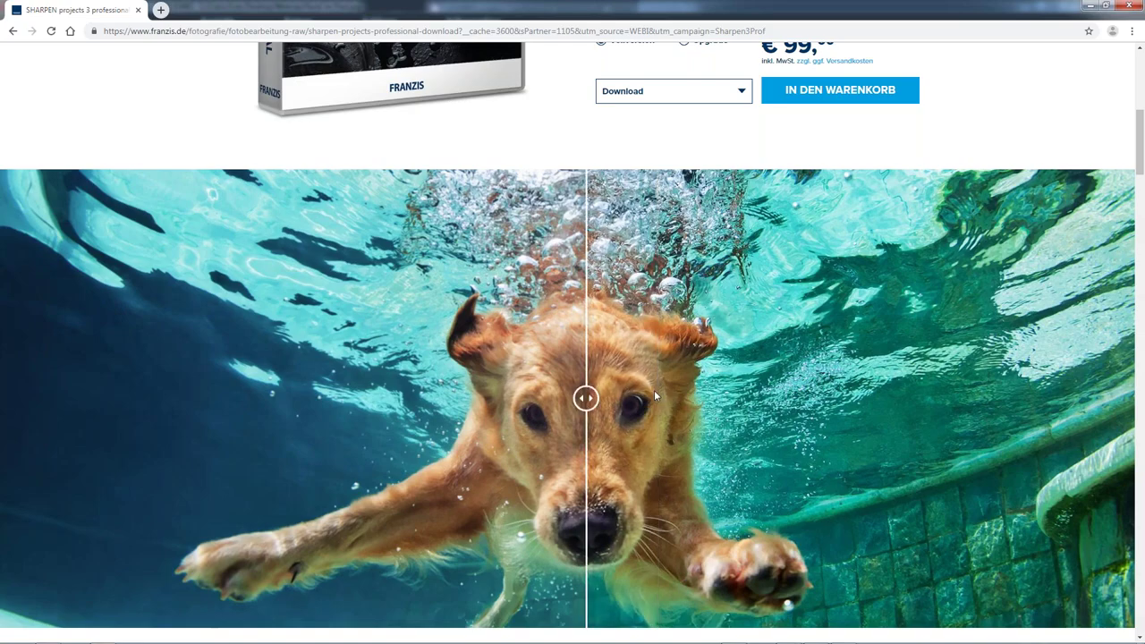
# - Leave the franzis.de page, return to SHARPEN and close the Vergleichsansicht window
pyautogui.scroll(-1, 654, 390)
pyautogui.scroll(-5, 653, 389)
pyautogui.scroll(4, 657, 398)
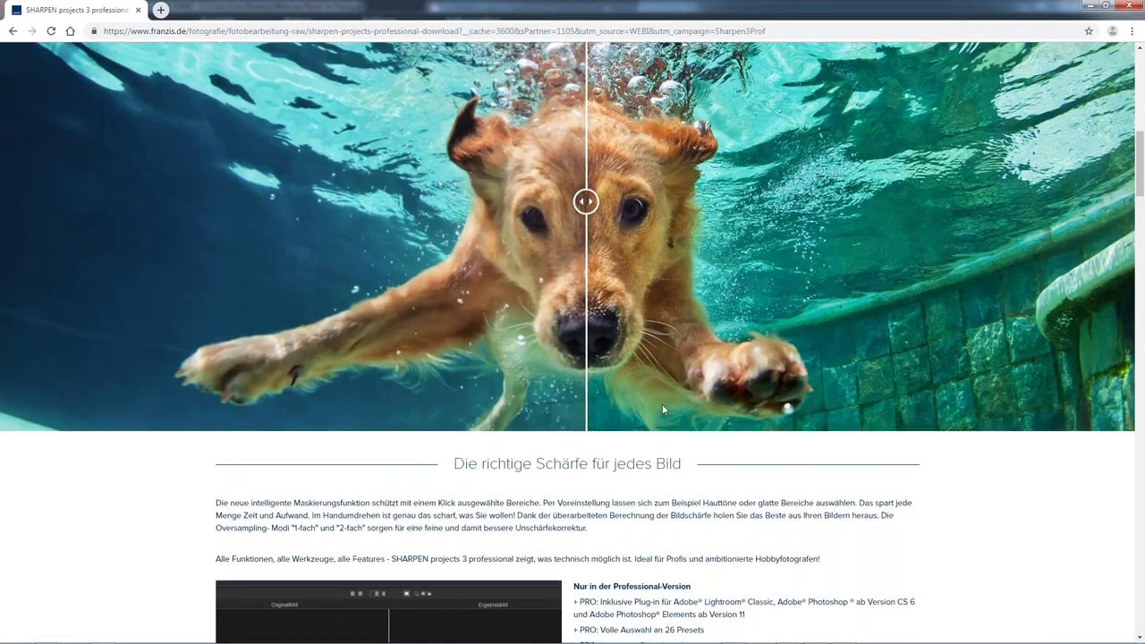
pyautogui.scroll(3, 663, 410)
pyautogui.scroll(-1, 662, 410)
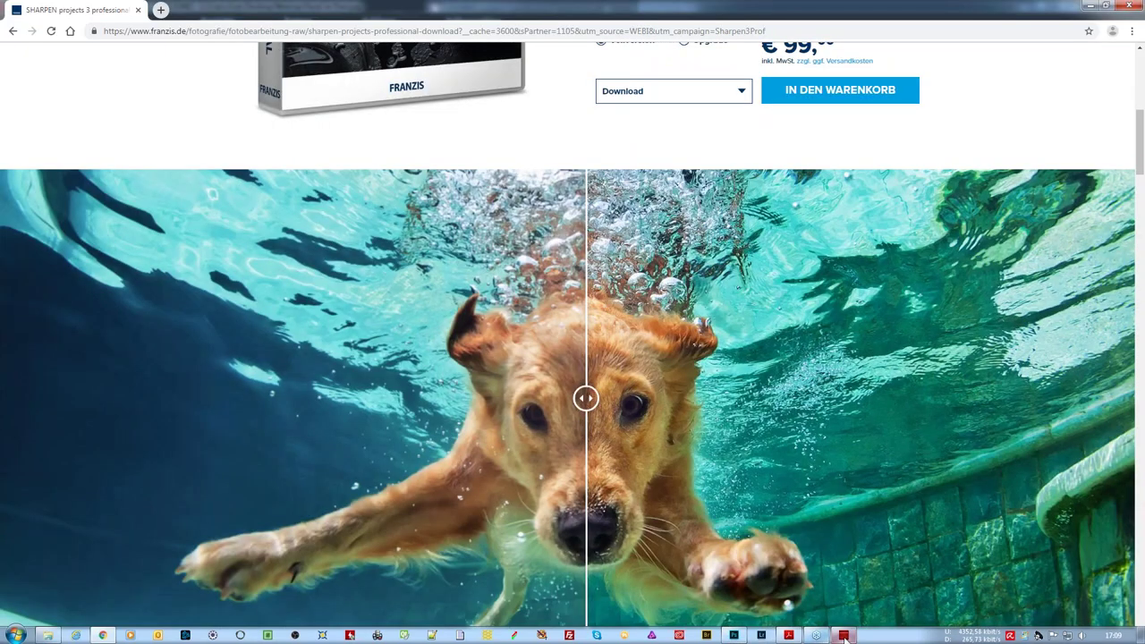
pyautogui.click(843, 635)
pyautogui.click(1002, 579)
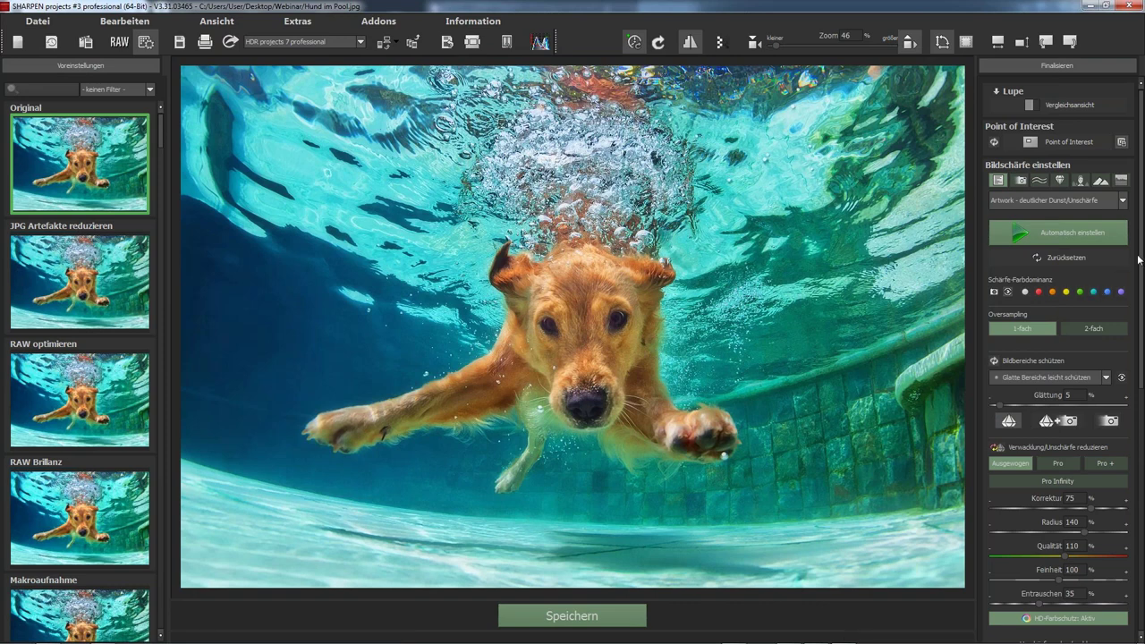
# - Review the dog photo's Artwork settings, then bring up the Webinar sample-photo folder in Explorer
pyautogui.scroll(-1, 1141, 261)
pyautogui.scroll(-3, 1084, 274)
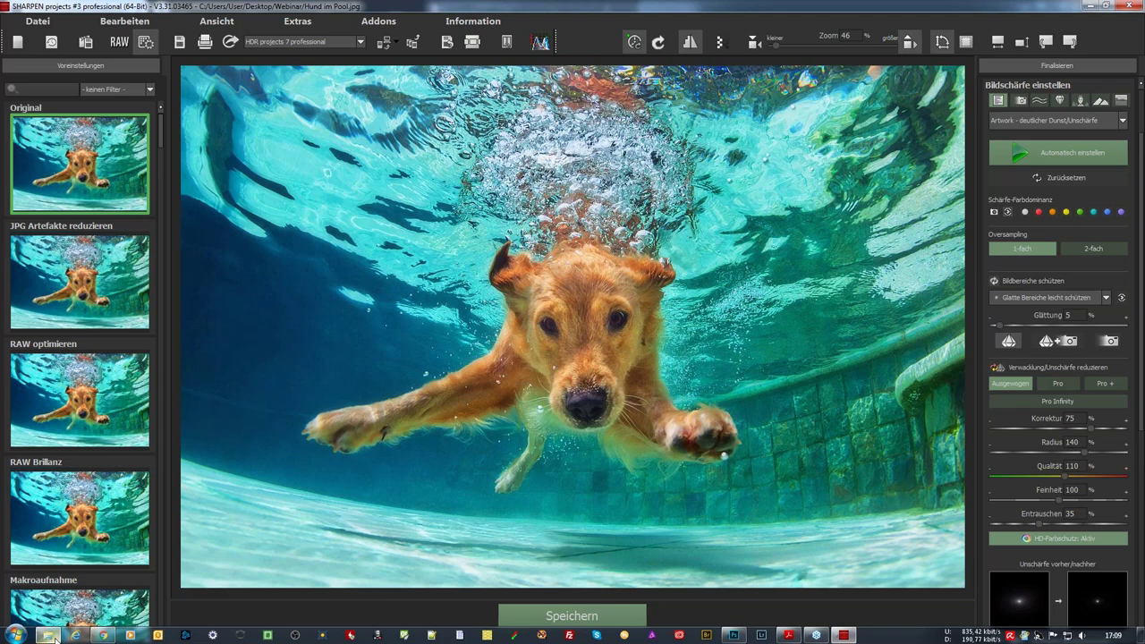
pyautogui.click(49, 636)
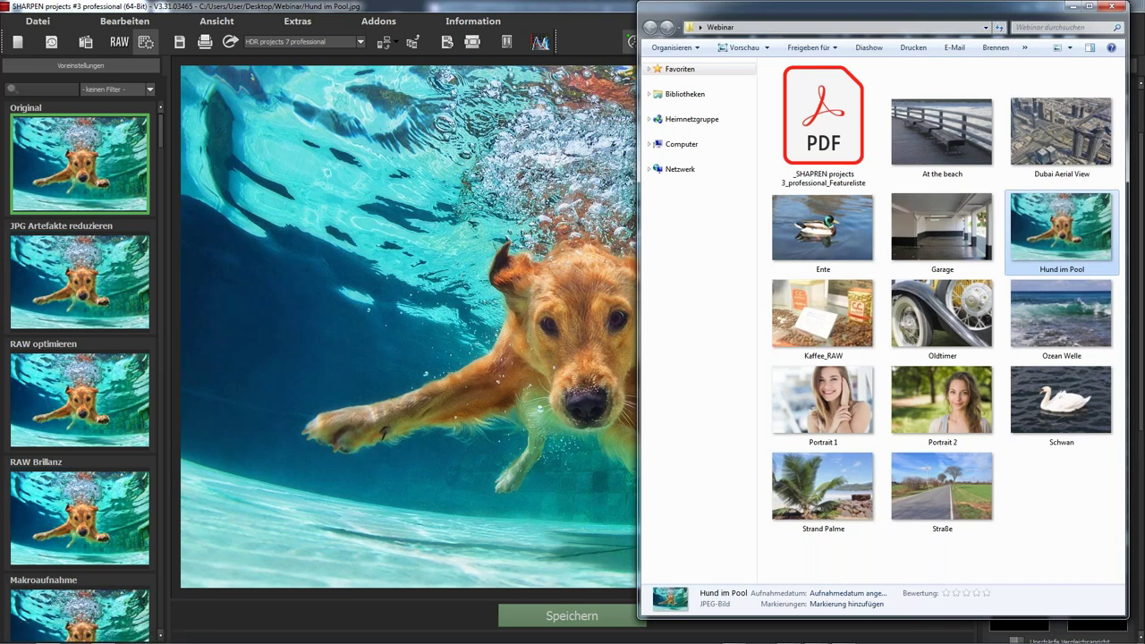
# - Drag Straße.jpg from the Webinar folder onto the SHARPEN preview area
pyautogui.moveTo(941, 488); pyautogui.dragTo(432, 322)
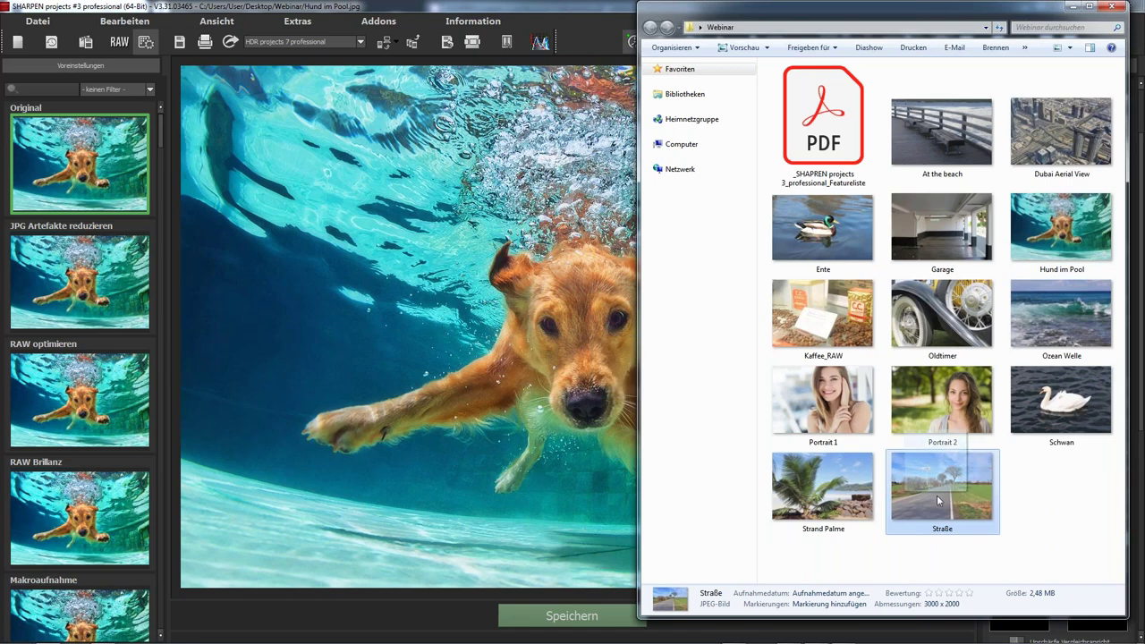
pyautogui.moveTo(432, 322); pyautogui.dragTo(461, 301)
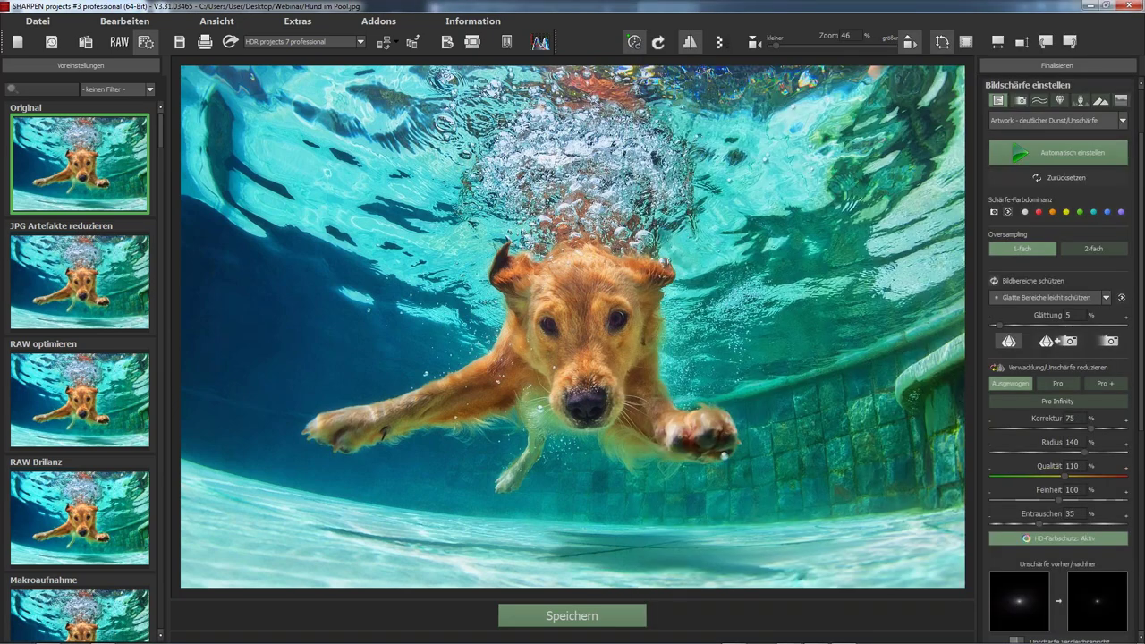
# - Confirm the unsaved-project warning to load Straße.jpg with the Artwork – leichter Dunst/Unschärfe preset, and zoom in
pyautogui.click(570, 339)
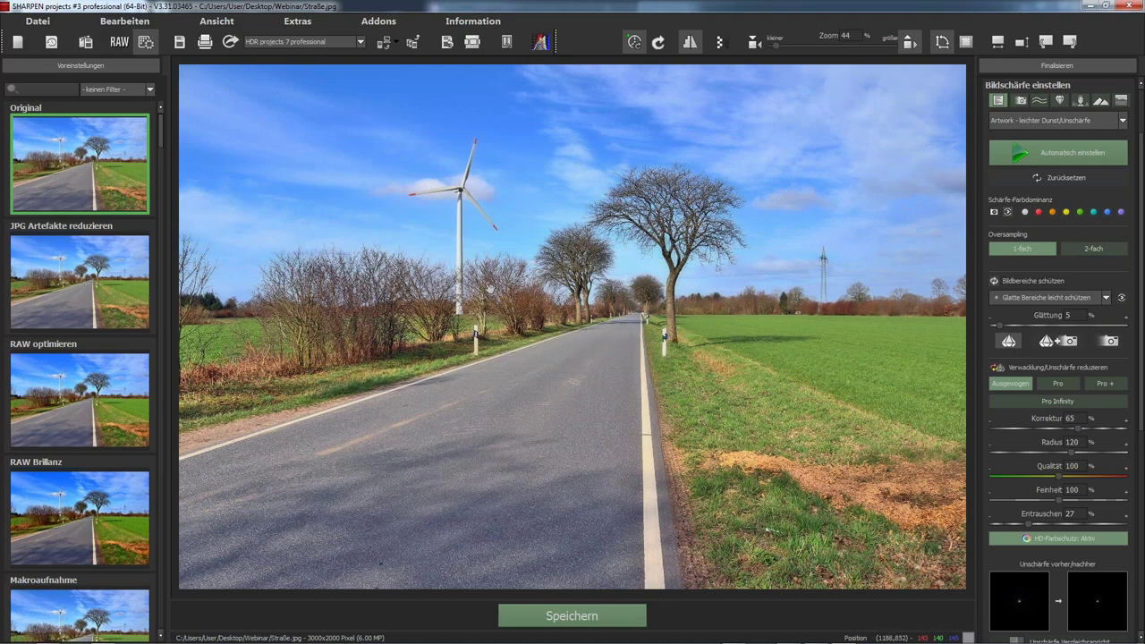
pyautogui.scroll(1, 489, 287)
pyautogui.scroll(1, 537, 295)
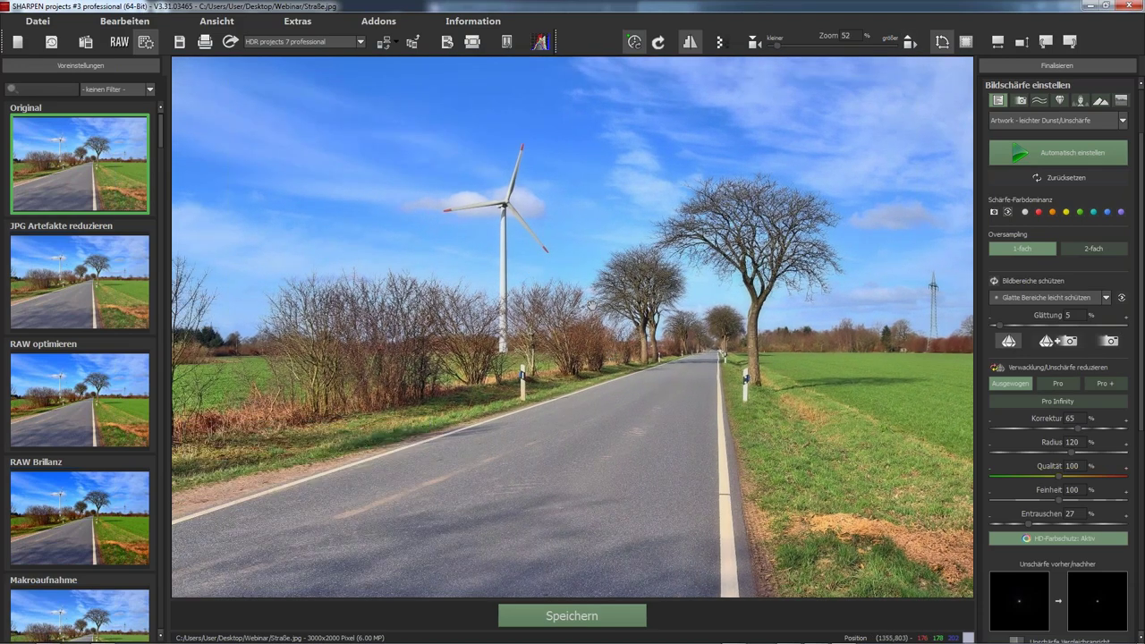
pyautogui.scroll(1, 591, 306)
pyautogui.scroll(2, 591, 306)
pyautogui.scroll(2, 600, 288)
pyautogui.scroll(2, 600, 332)
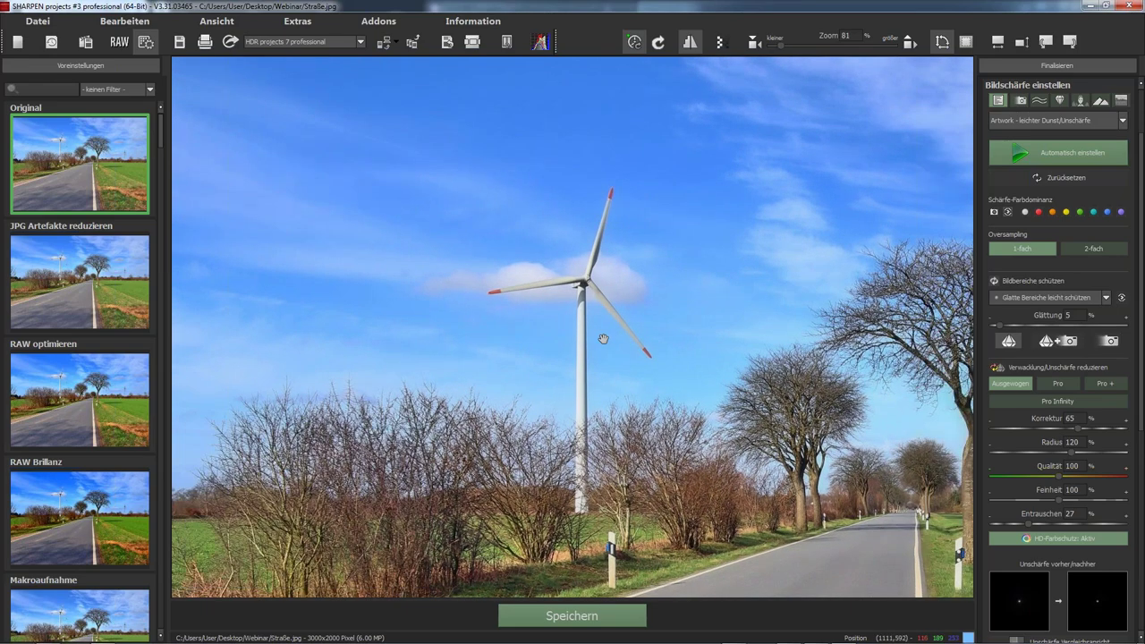
pyautogui.scroll(1, 772, 386)
# - Centre the wind turbine in the view and zoom in further on it
pyautogui.moveTo(773, 386); pyautogui.dragTo(531, 281)
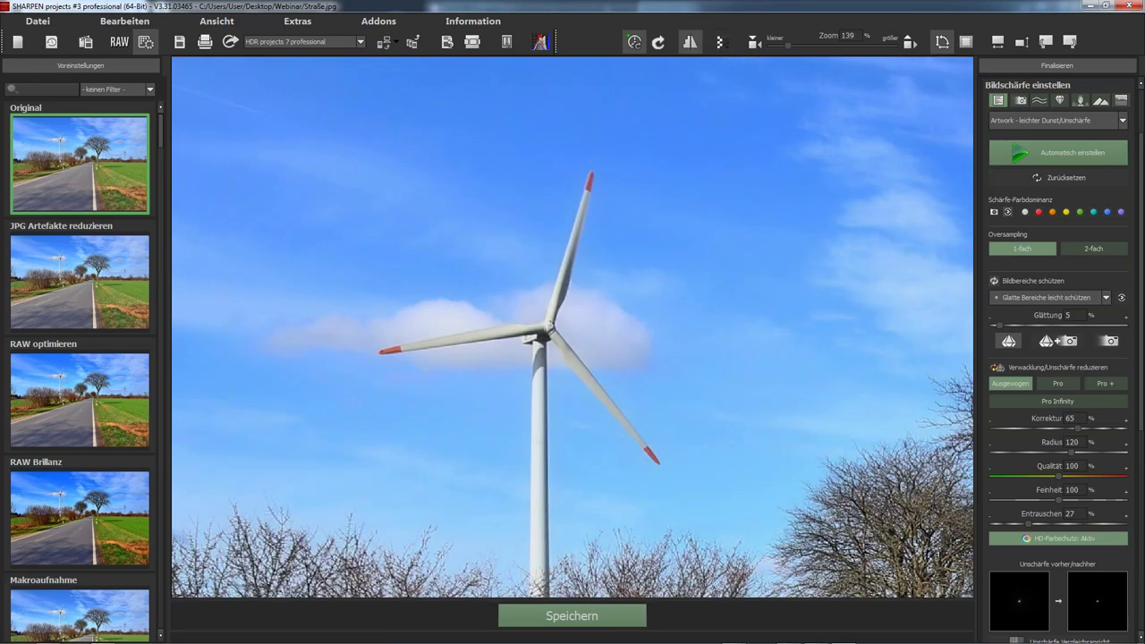
pyautogui.scroll(1, 575, 378)
pyautogui.scroll(1, 599, 358)
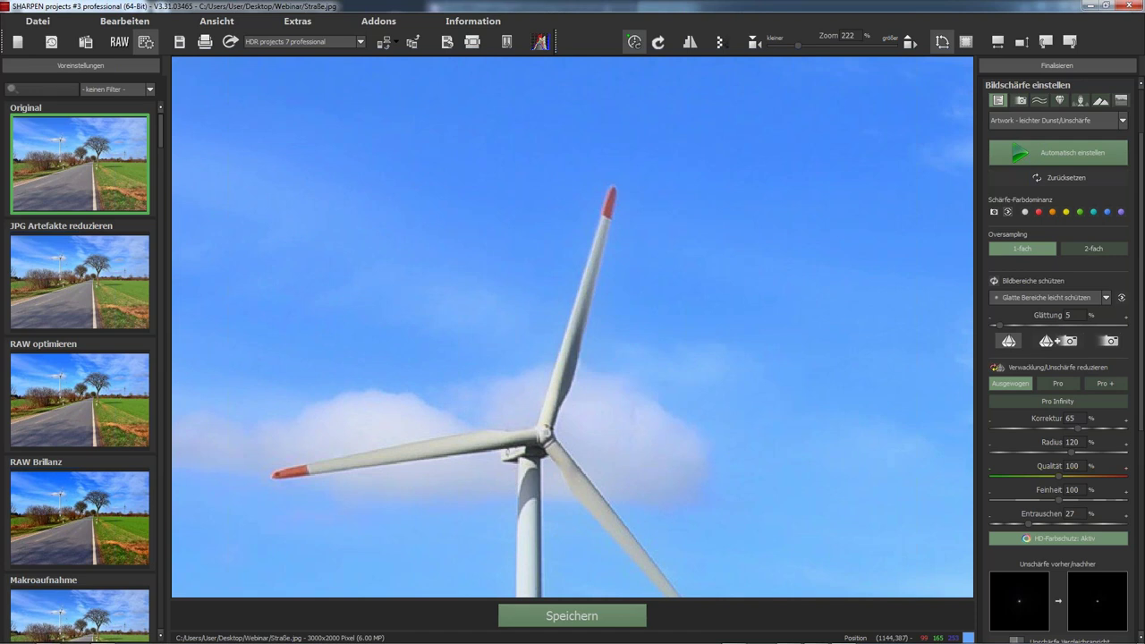
pyautogui.scroll(1, 573, 318)
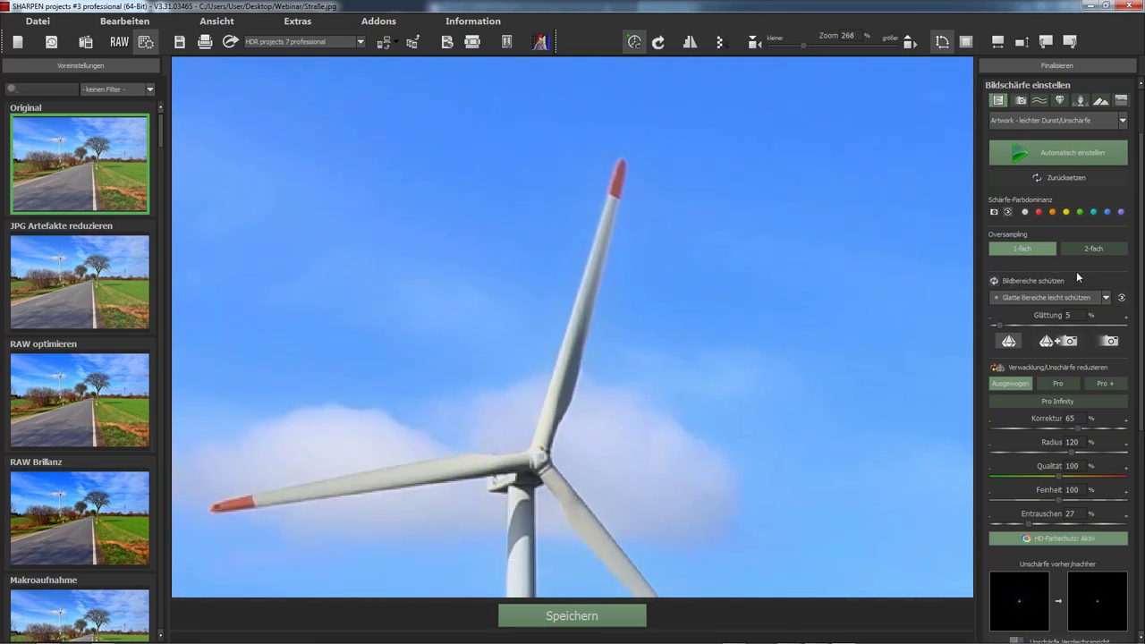
# - Set area protection to Himmelblau schützen and inspect the whole wind turbine
pyautogui.click(1034, 299)
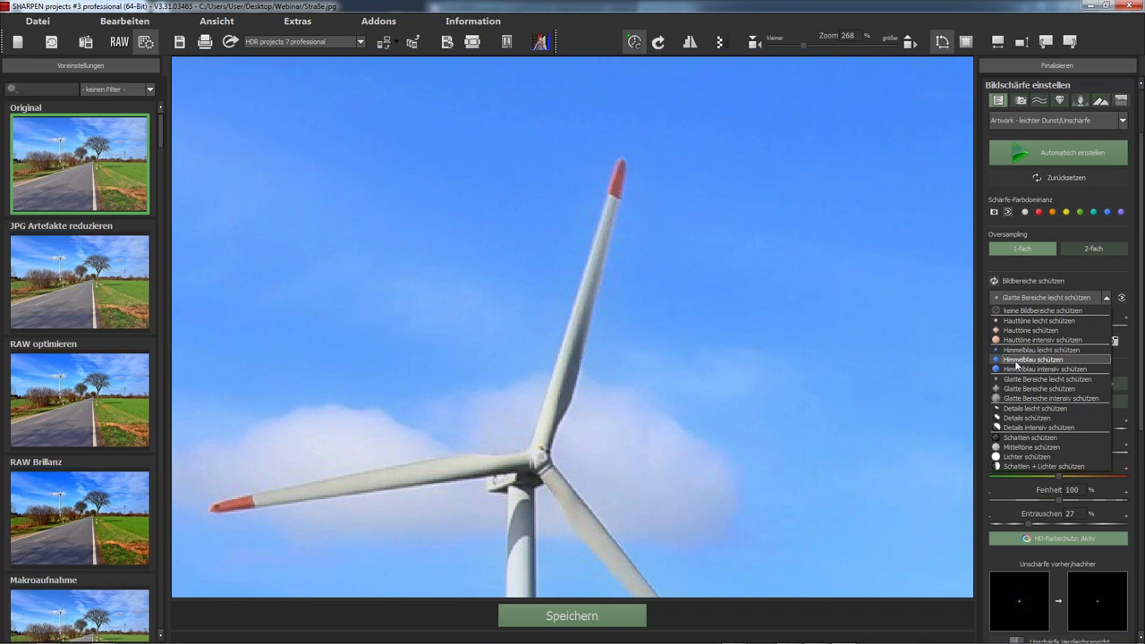
pyautogui.click(831, 394)
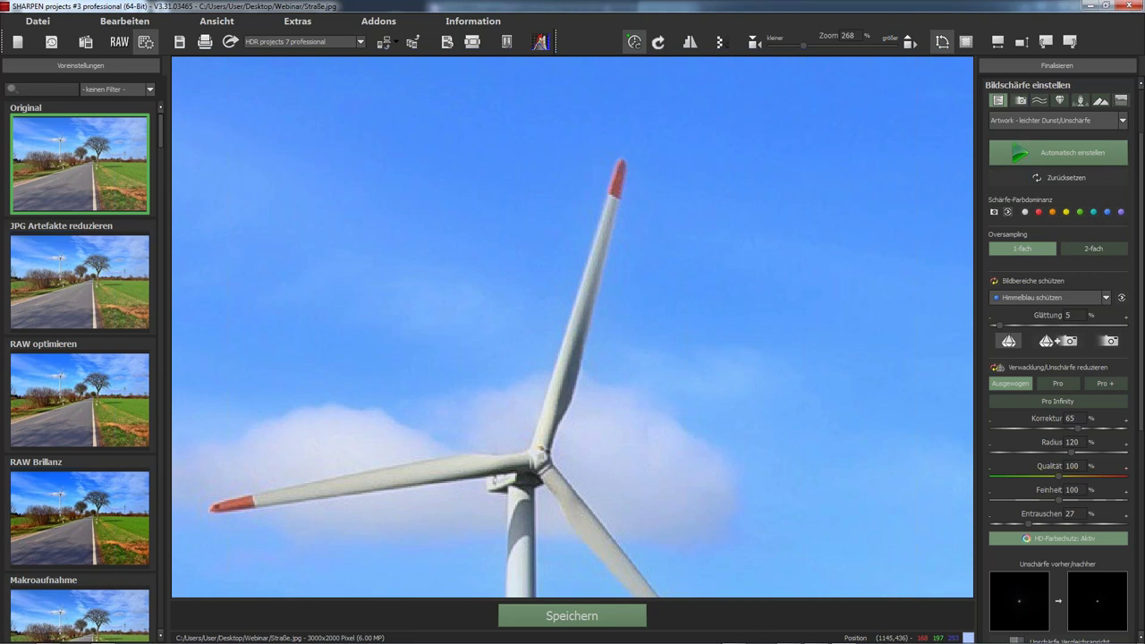
pyautogui.scroll(-5, 626, 390)
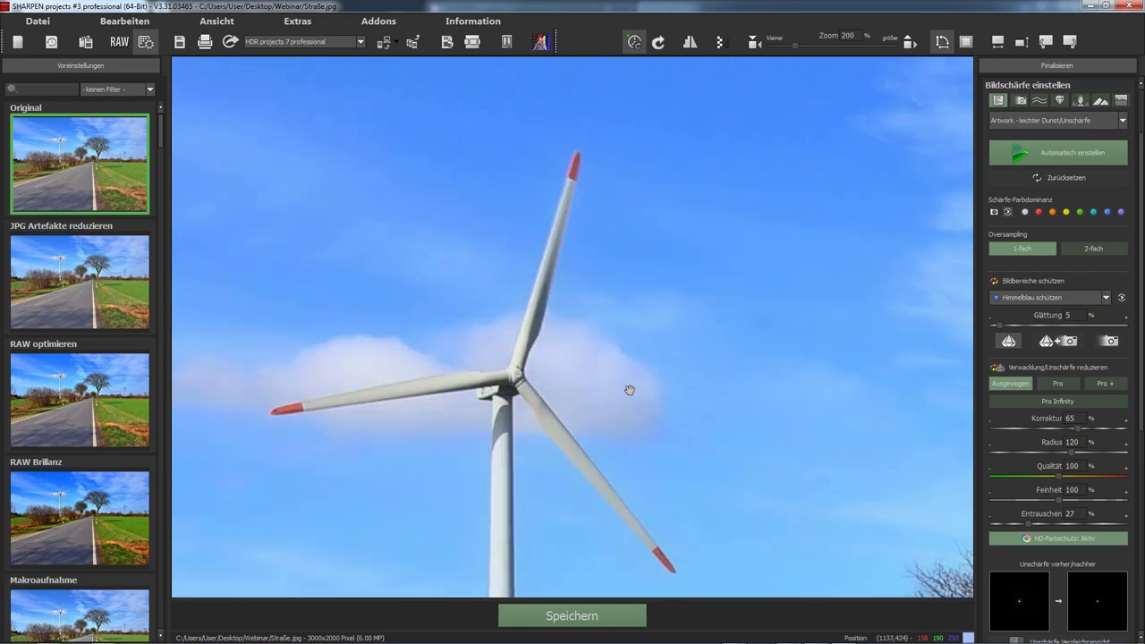
pyautogui.moveTo(615, 347); pyautogui.dragTo(609, 412)
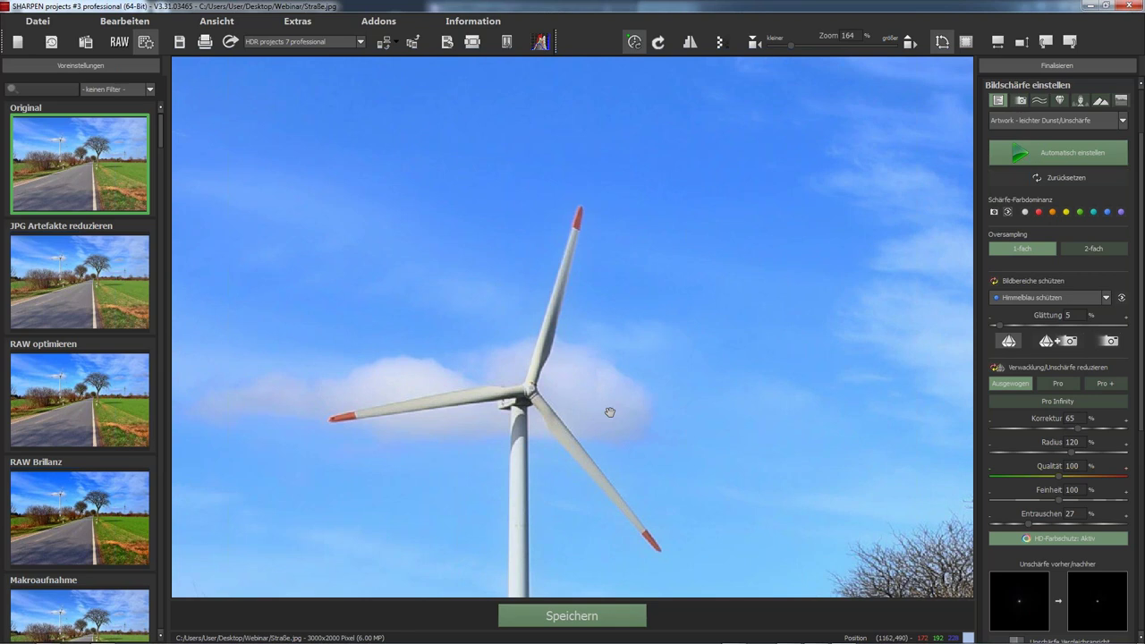
pyautogui.scroll(5, 531, 321)
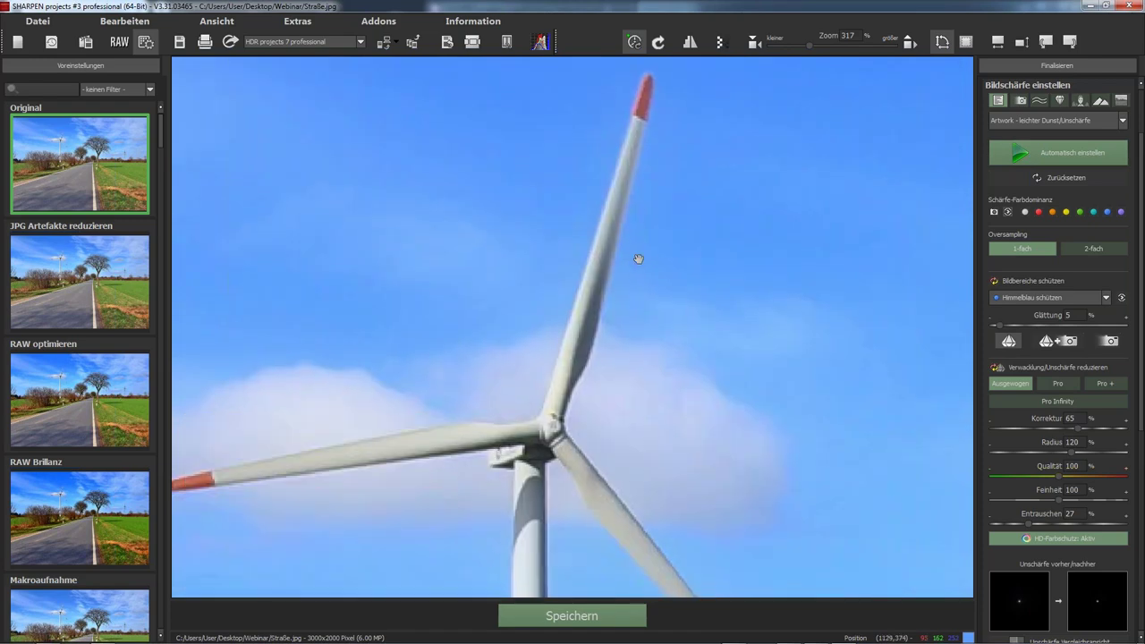
pyautogui.scroll(-2, 605, 315)
pyautogui.click(1040, 296)
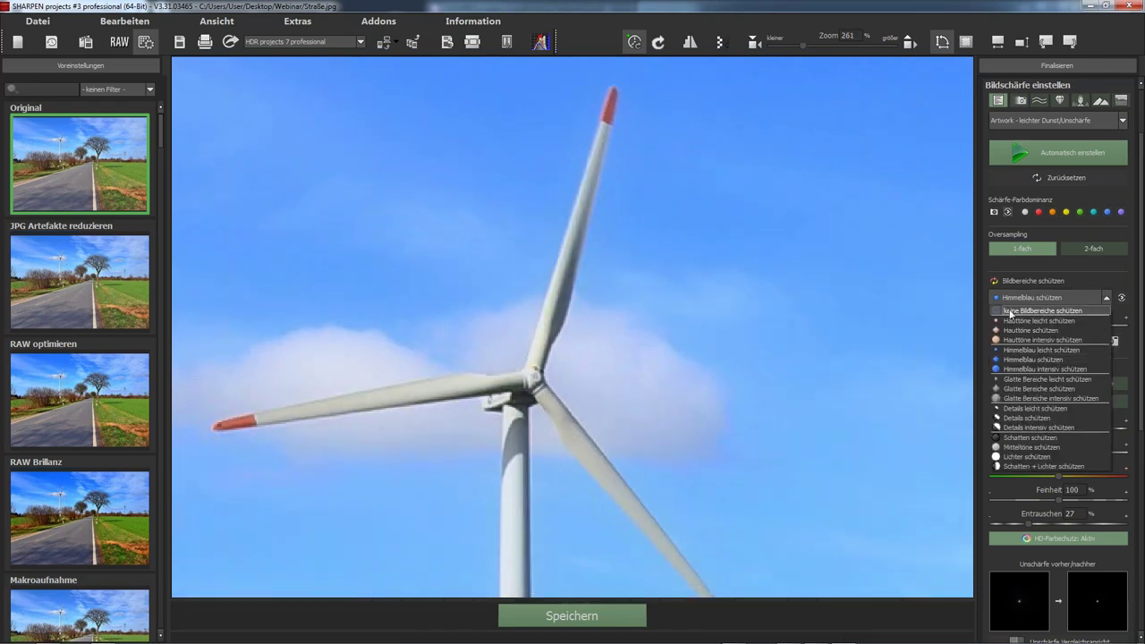
# - Choose 'keine Bildbereiche schützen' and zoom in on the turbine's blade tip
pyautogui.click(1010, 313)
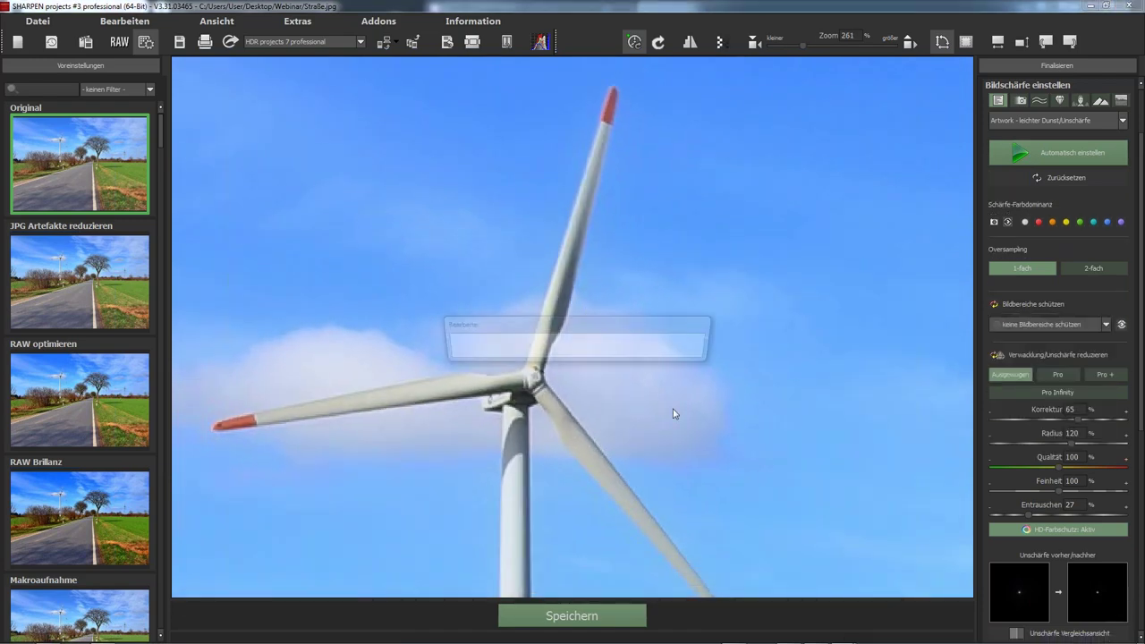
pyautogui.scroll(1, 643, 256)
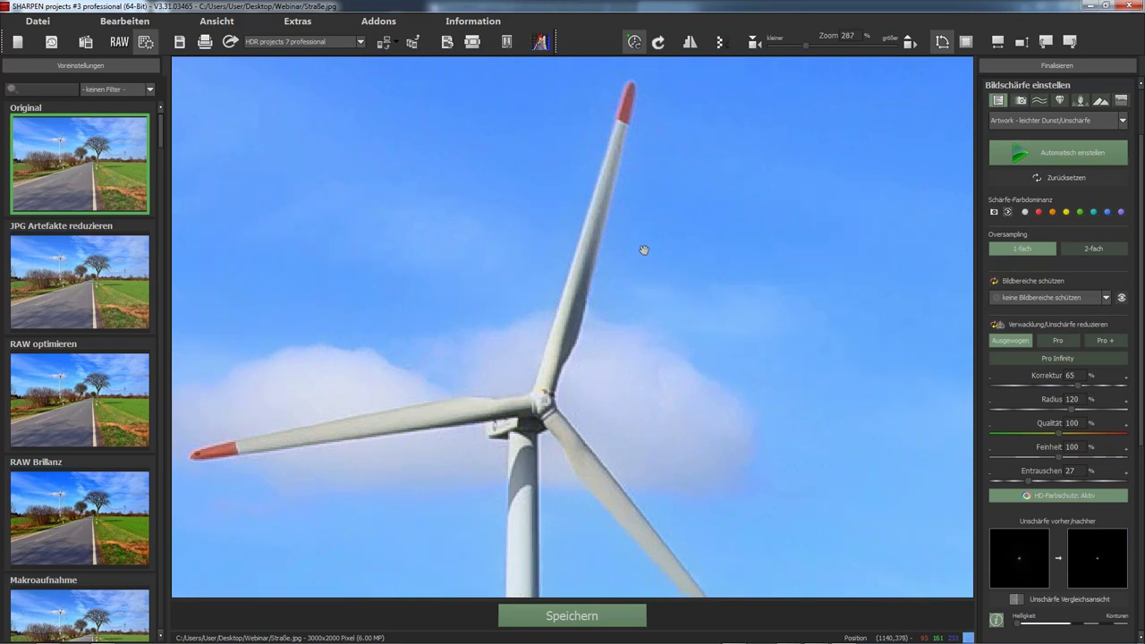
pyautogui.scroll(1, 644, 253)
pyautogui.scroll(1, 682, 247)
pyautogui.scroll(1, 672, 280)
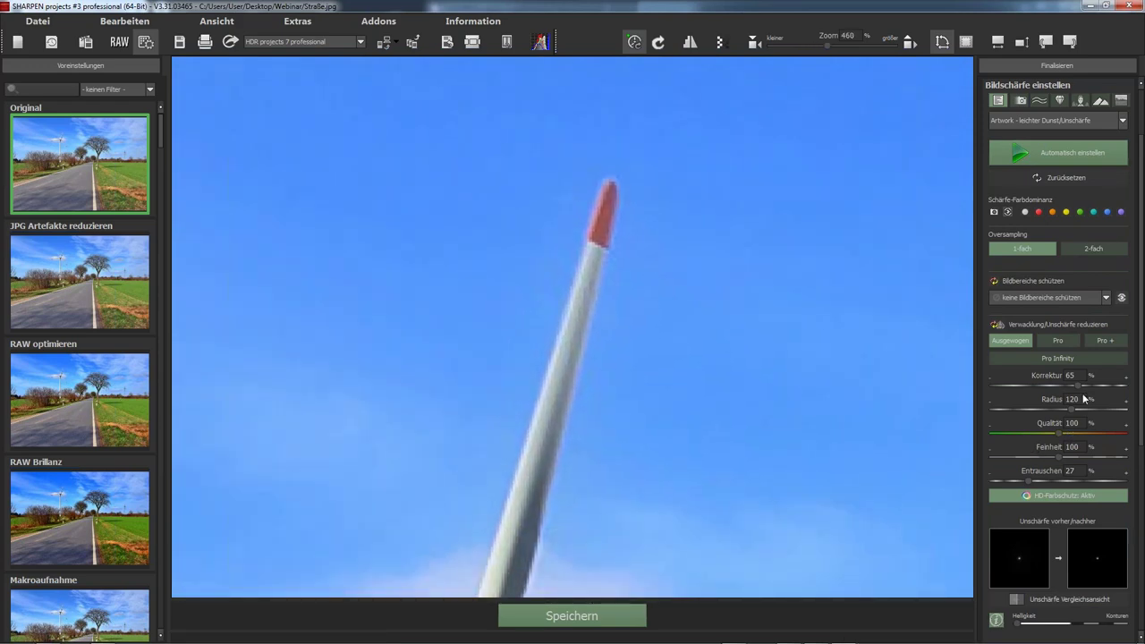
# - Switch blur reduction to Pro + mode, confirming the prompt
pyautogui.click(1099, 342)
pyautogui.press('Return')
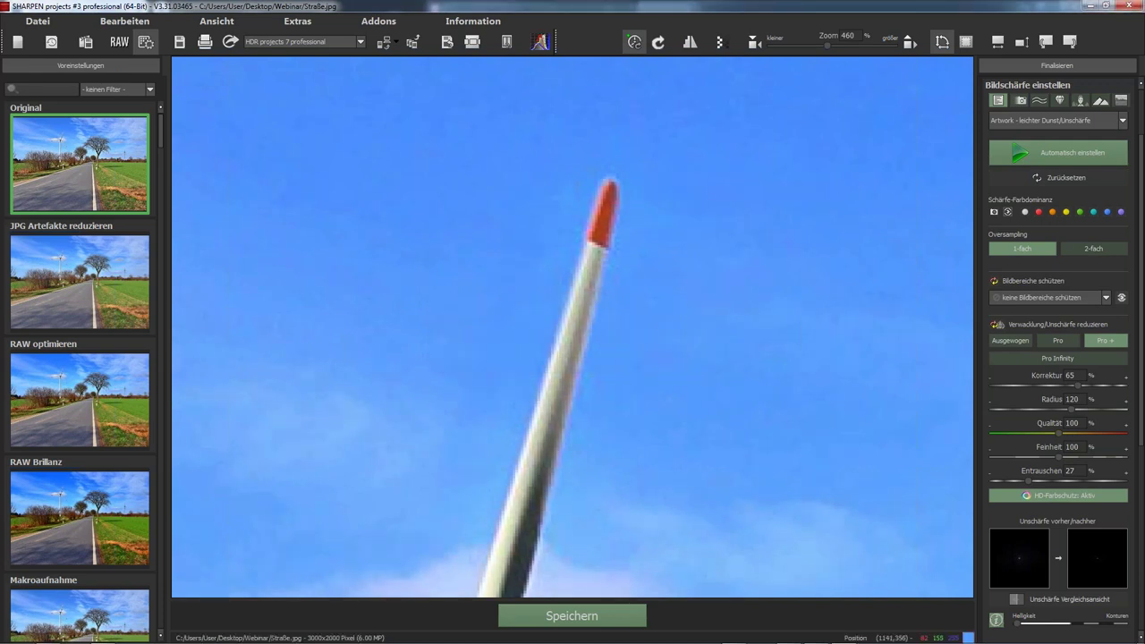
pyautogui.moveTo(572, 327); pyautogui.dragTo(548, 304)
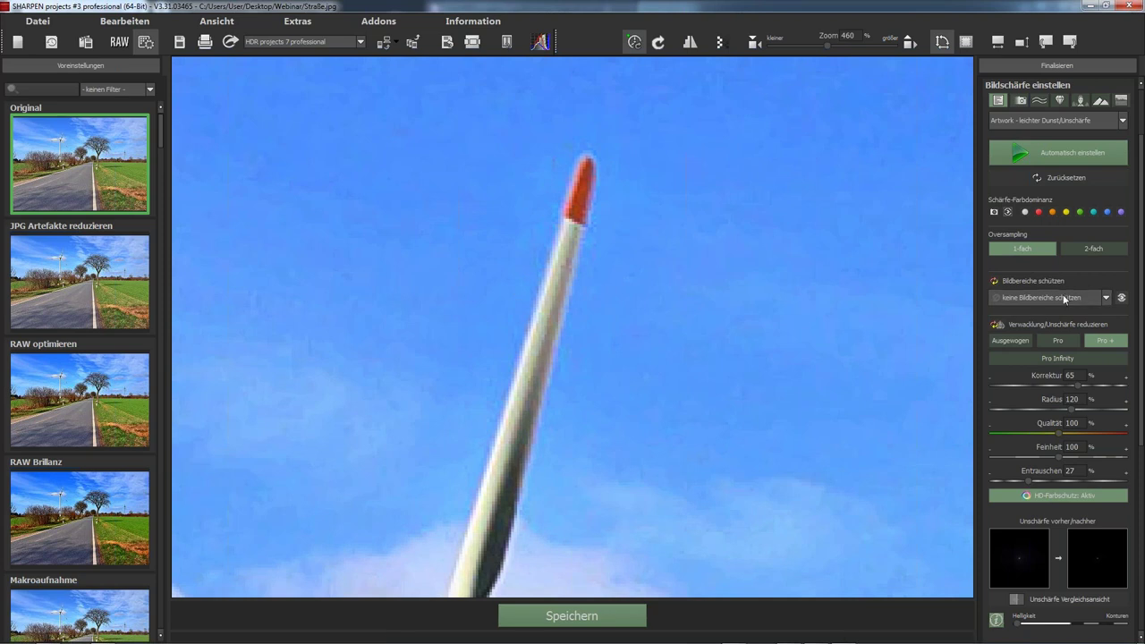
# - Re-enable Himmelblau schützen with Pro + kept, checking grass, trees and turbine at fit and 100% zoom
pyautogui.click(1007, 297)
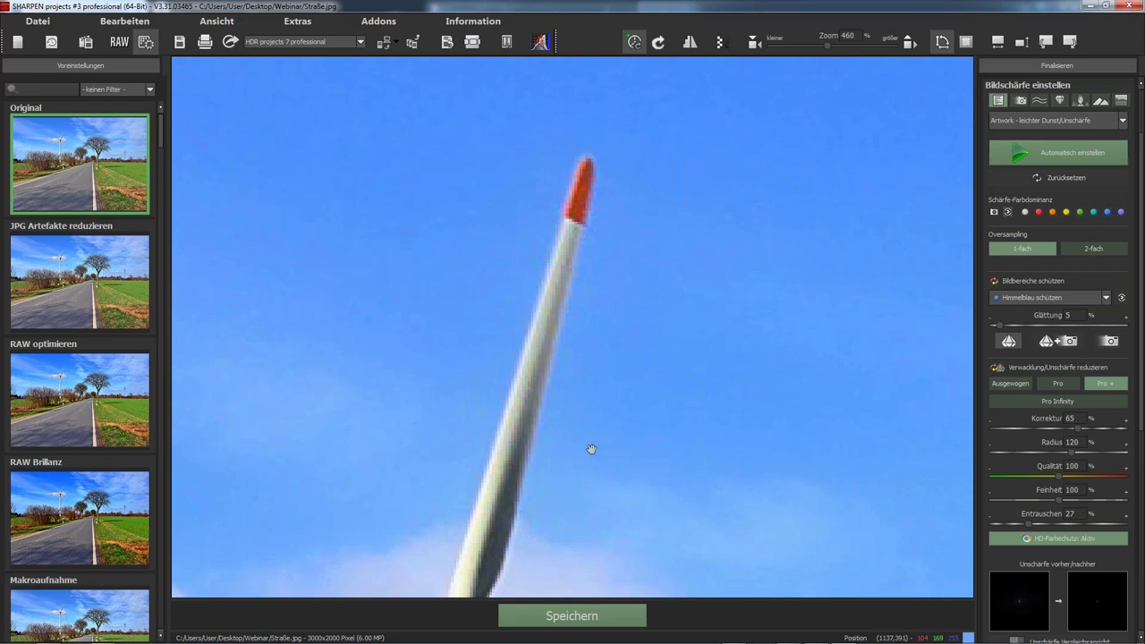
pyautogui.hotkey('ctrl', '0')
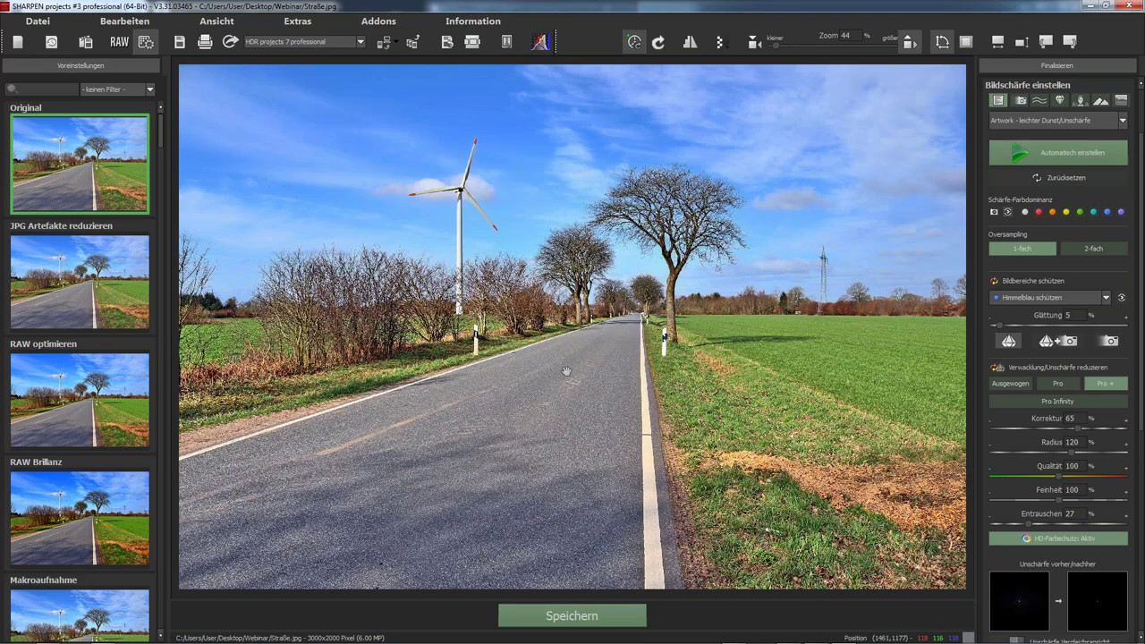
pyautogui.hotkey('ctrl', '1')
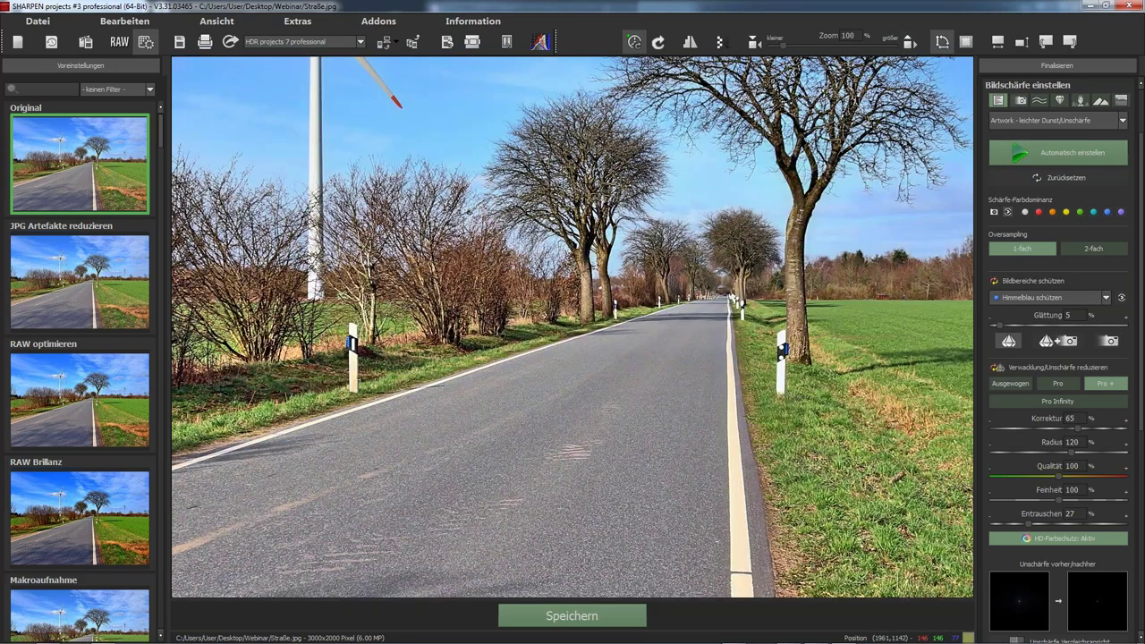
pyautogui.scroll(5, 894, 402)
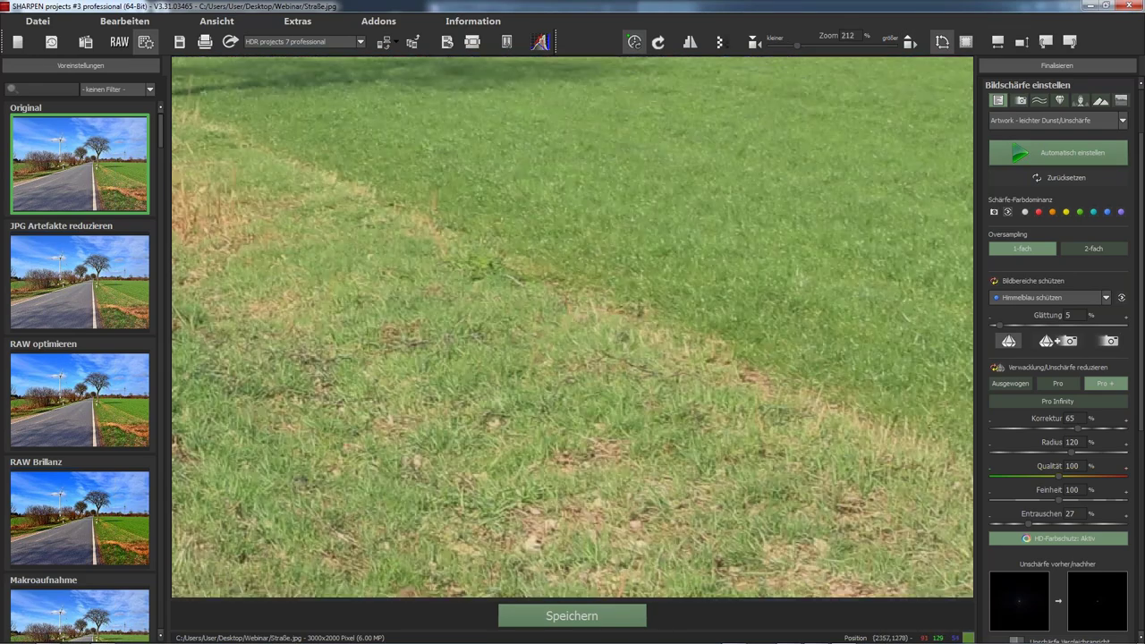
pyautogui.moveTo(317, 100); pyautogui.dragTo(533, 322)
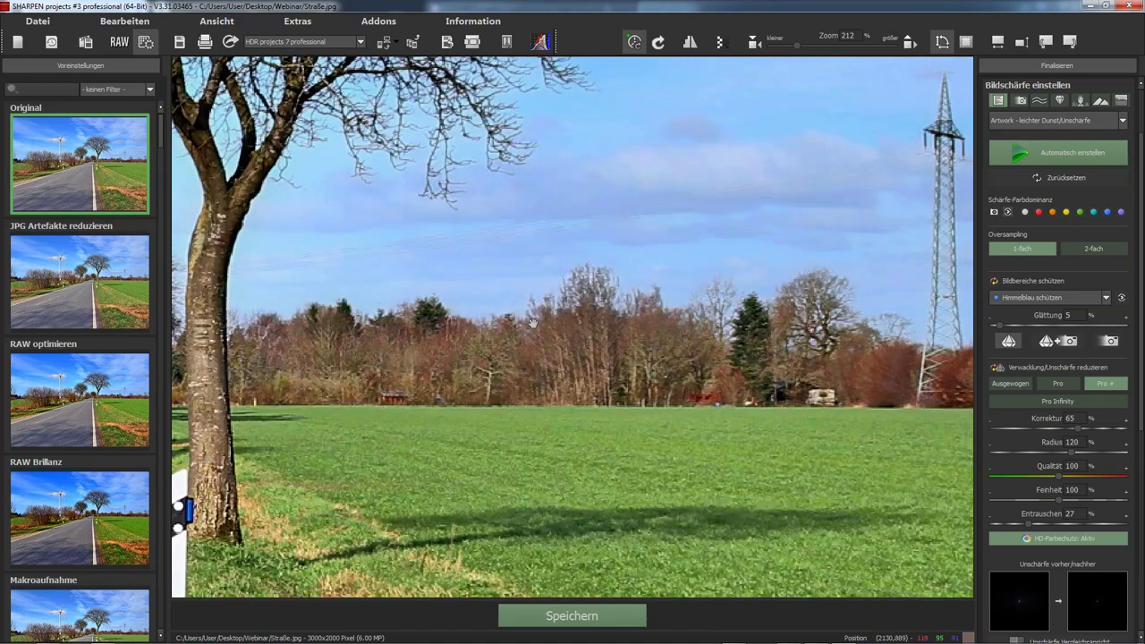
pyautogui.hotkey('ctrl', '0')
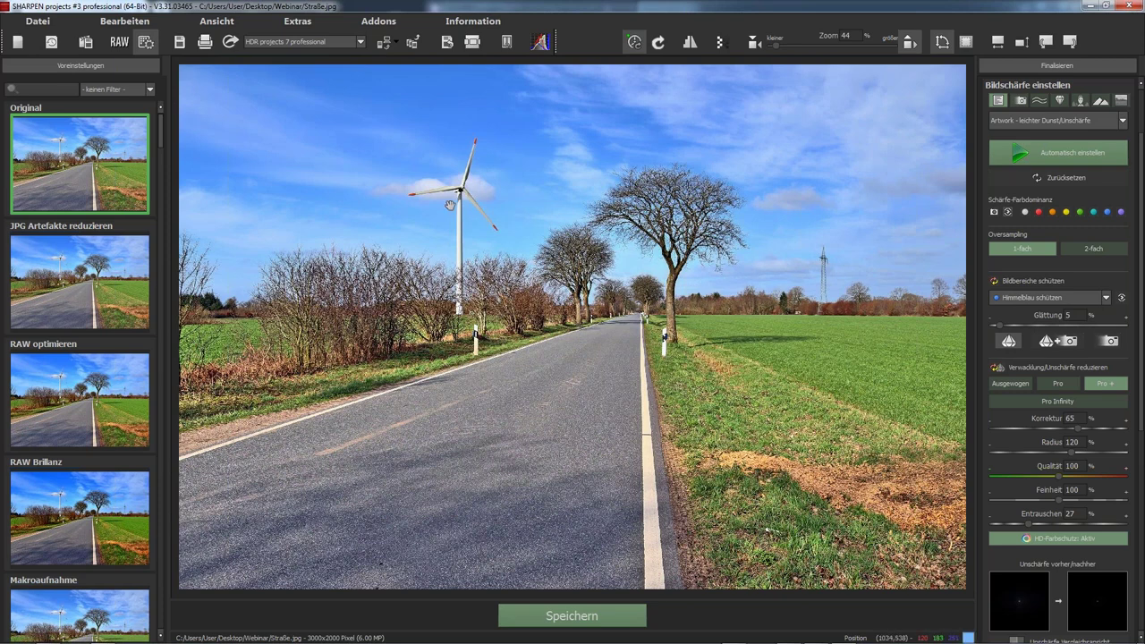
pyautogui.scroll(3, 450, 205)
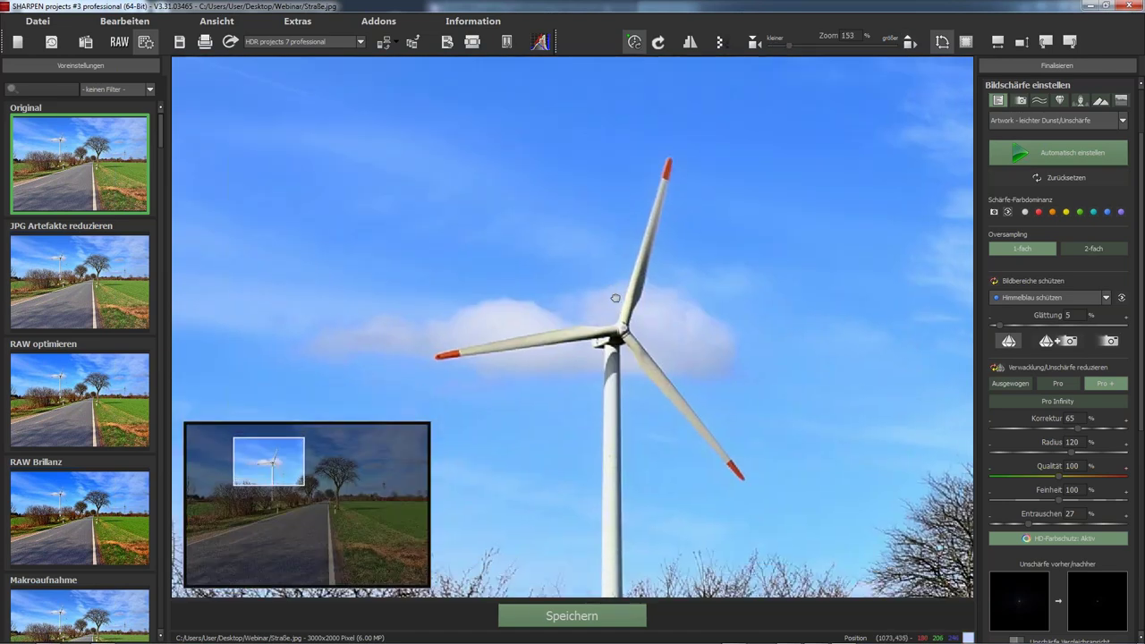
pyautogui.click(1085, 298)
pyautogui.click(1078, 301)
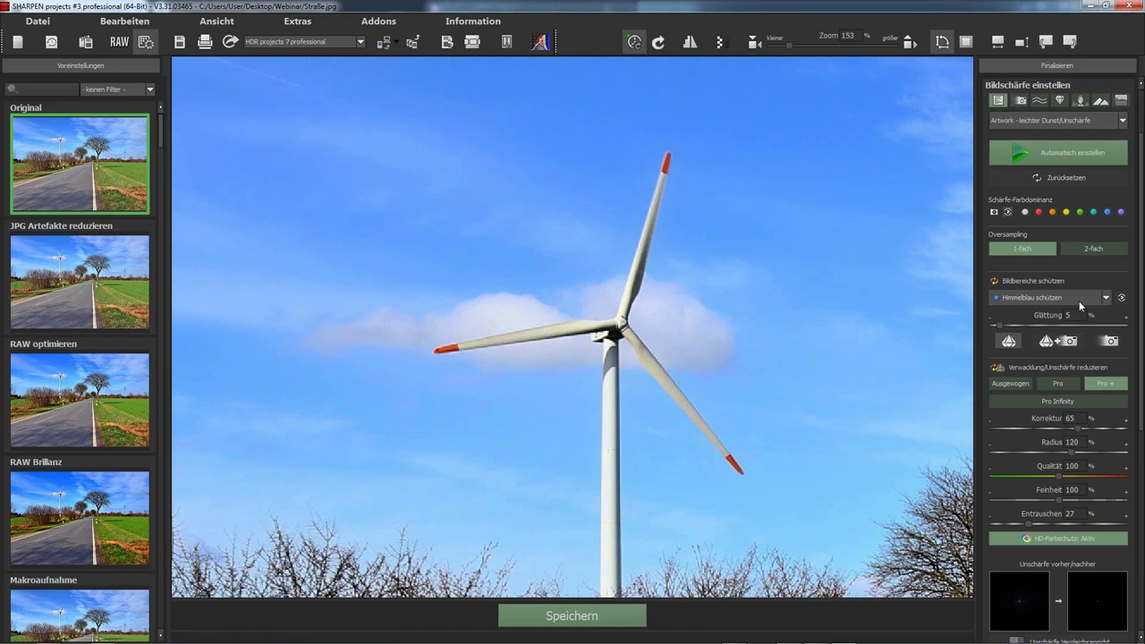
pyautogui.moveTo(1121, 297)
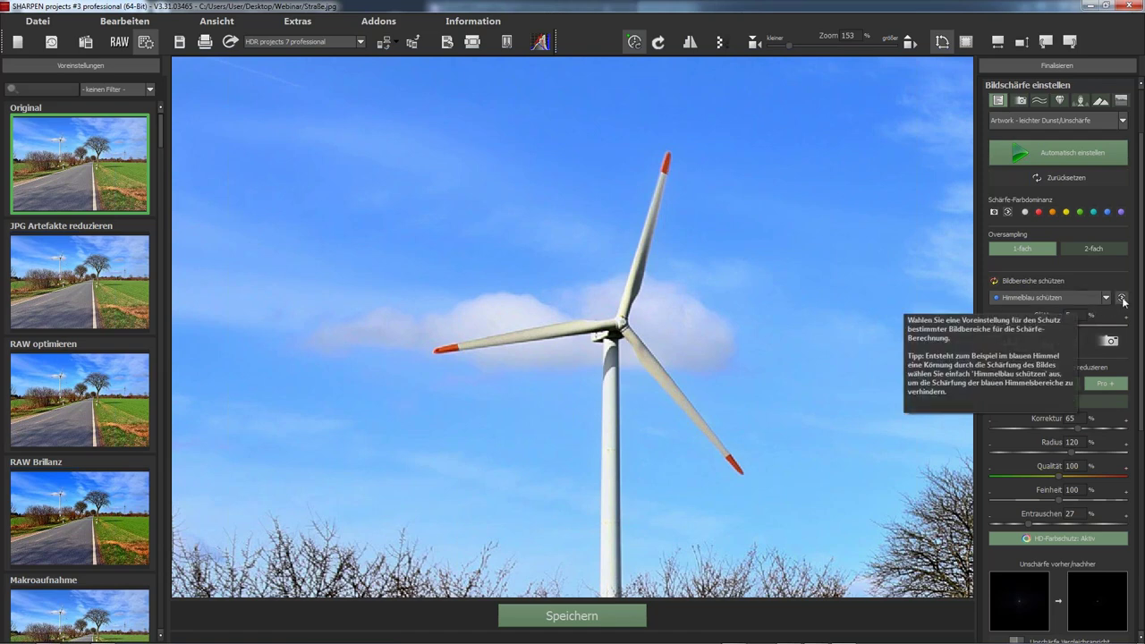
# - Show the Himmelblau schützen mask, zoom out to view it, then hide it again
pyautogui.click(1122, 299)
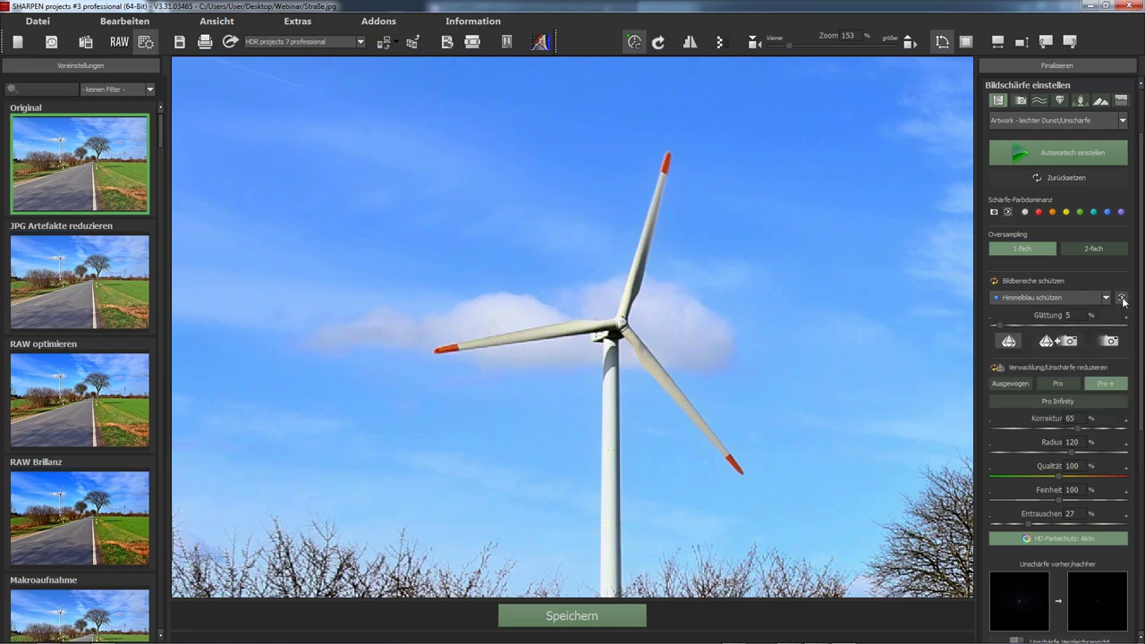
pyautogui.scroll(-3, 664, 324)
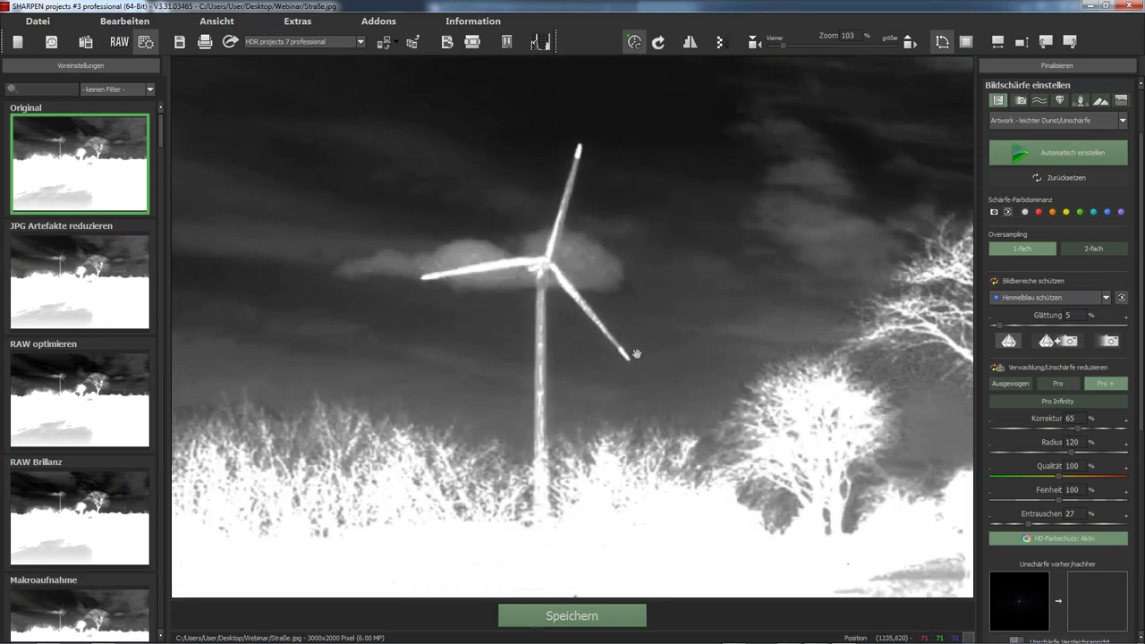
pyautogui.scroll(-3, 631, 353)
pyautogui.scroll(-2, 567, 348)
pyautogui.scroll(-2, 545, 335)
pyautogui.scroll(-1, 543, 332)
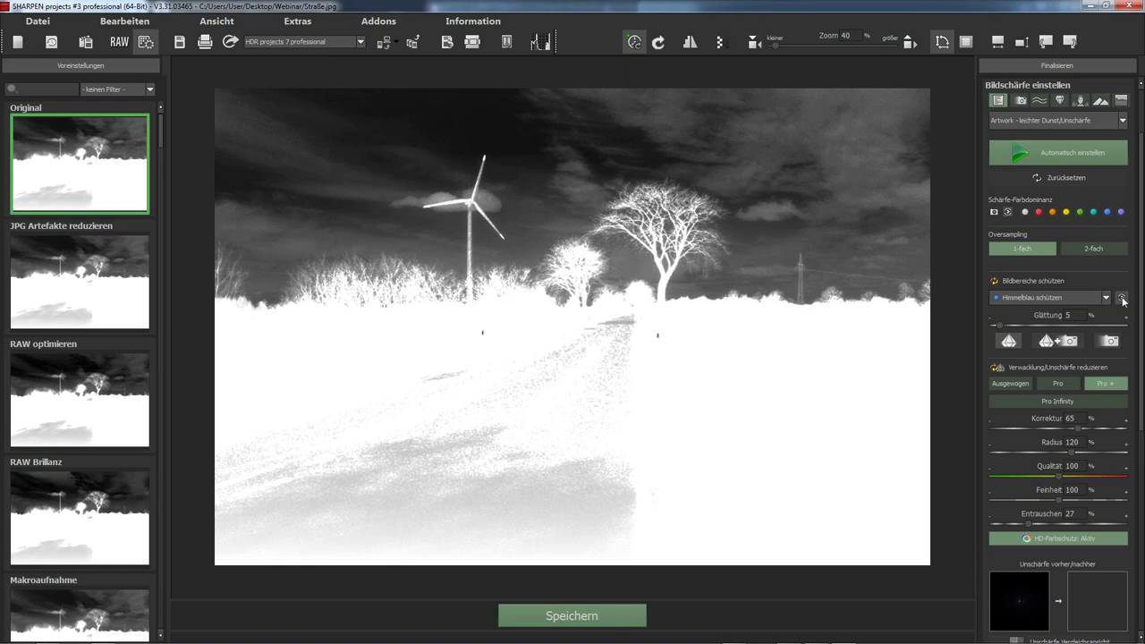
pyautogui.click(1122, 298)
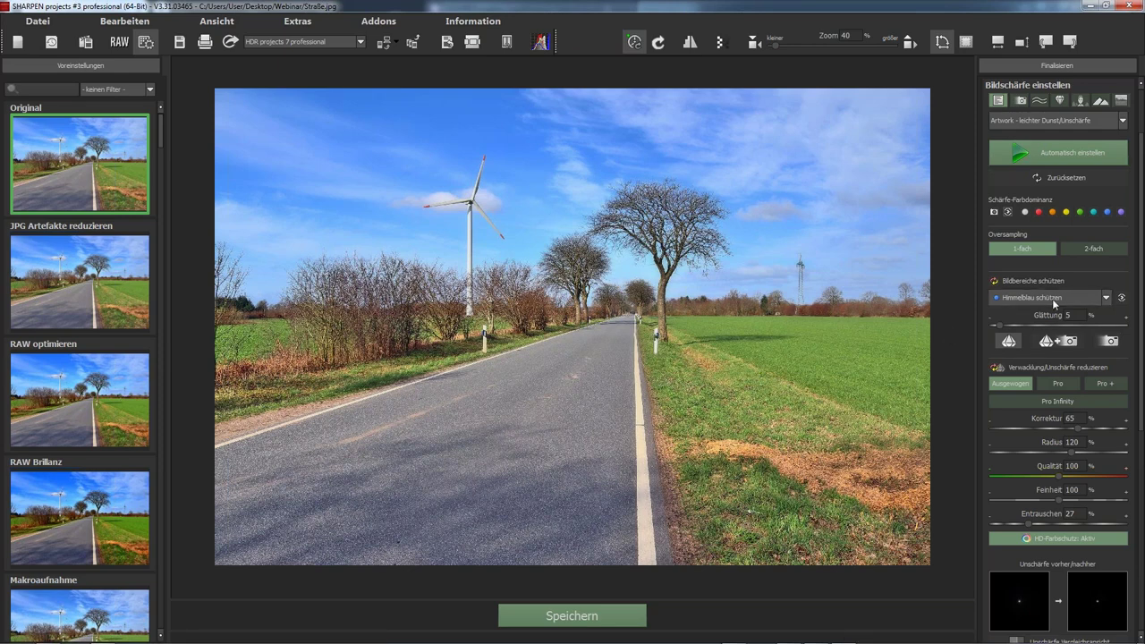
# - Zoom in and pan across the road, leaving Himmelblau schützen unchanged
pyautogui.click(1053, 301)
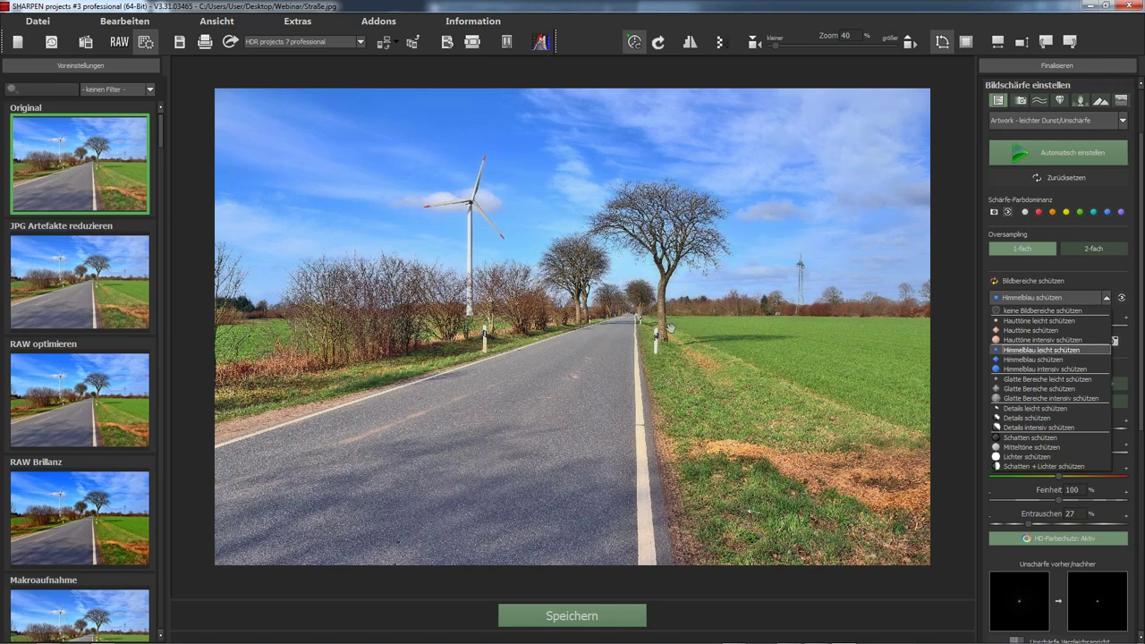
pyautogui.click(482, 315)
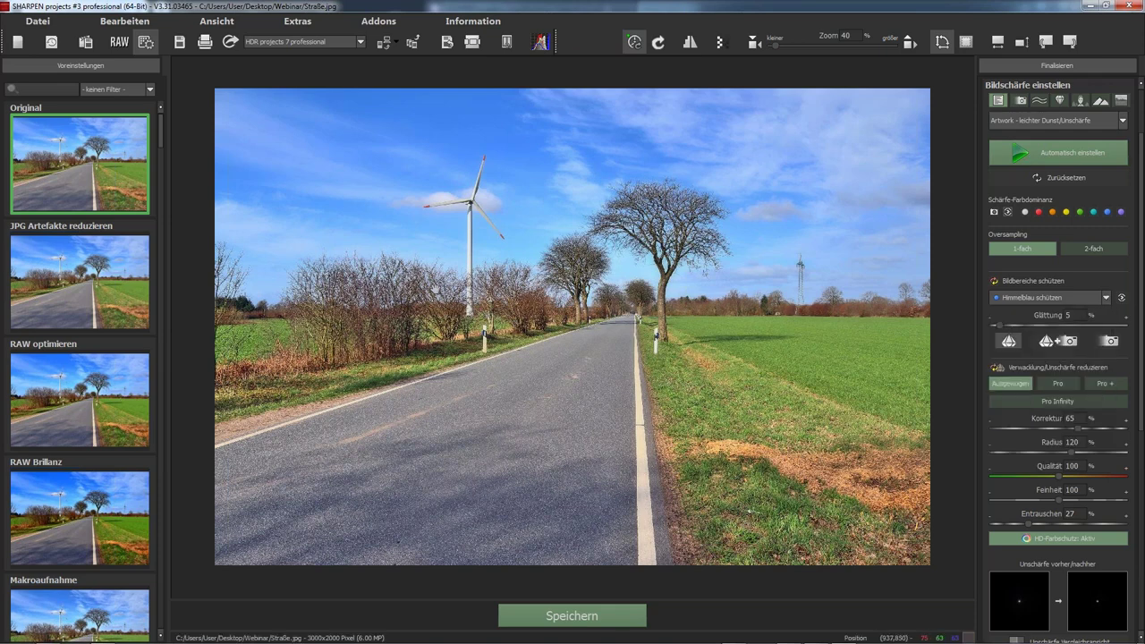
pyautogui.scroll(3, 611, 417)
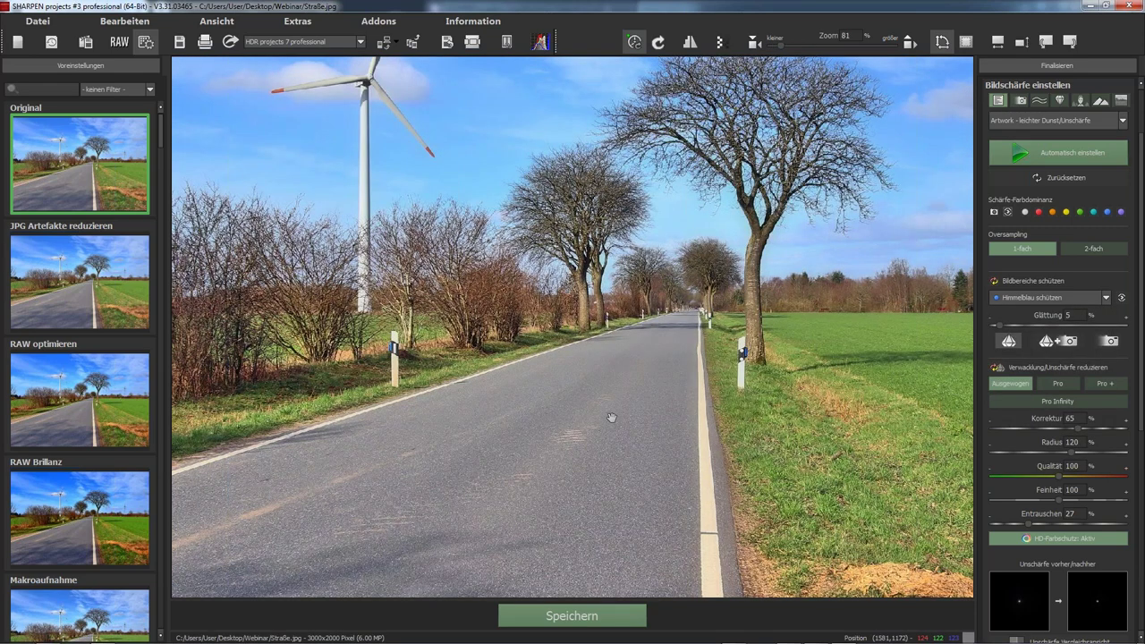
pyautogui.scroll(3, 610, 418)
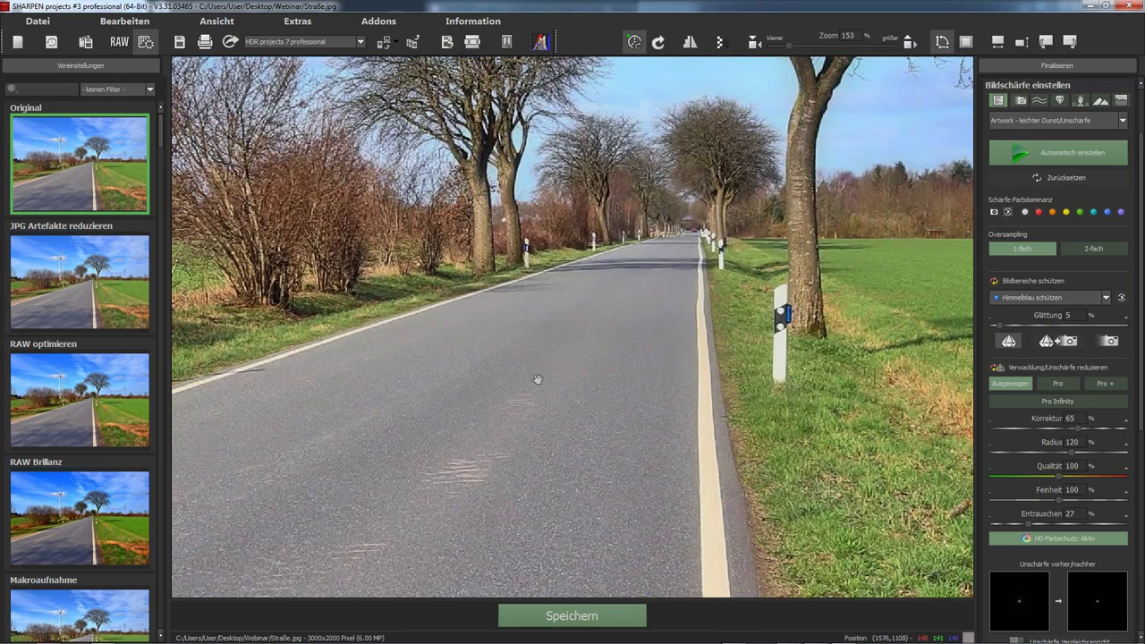
pyautogui.moveTo(537, 379); pyautogui.dragTo(559, 383)
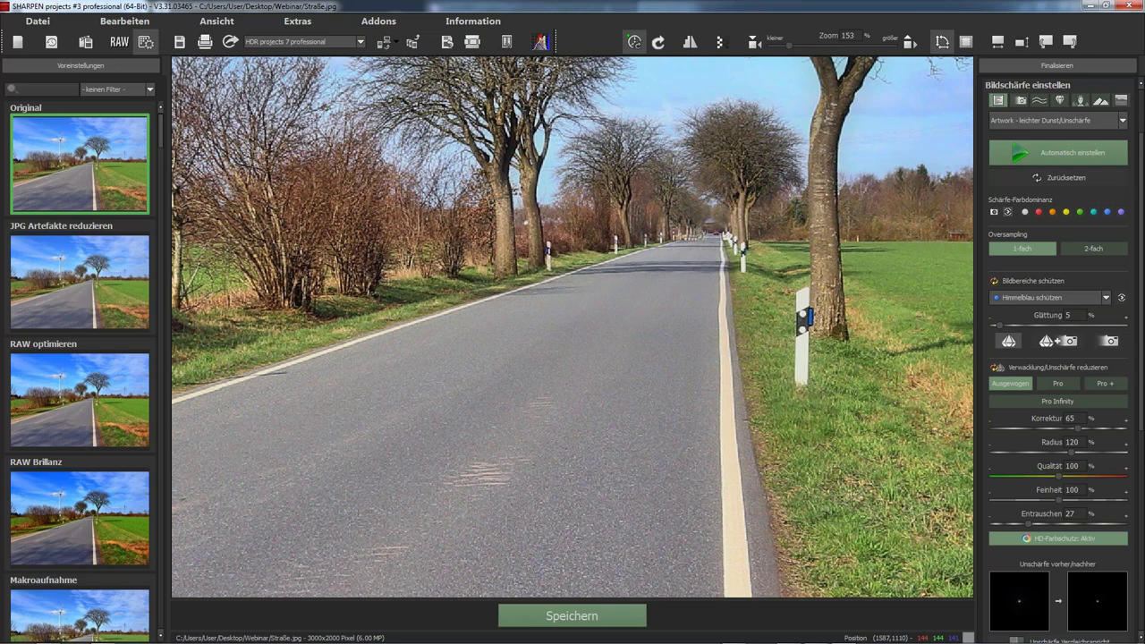
# - Switch area protection to Glatte Bereiche schützen and zoom back out to 44%
pyautogui.click(1034, 299)
pyautogui.click(680, 488)
pyautogui.scroll(-2, 609, 341)
pyautogui.scroll(-2, 613, 349)
pyautogui.scroll(-2, 613, 349)
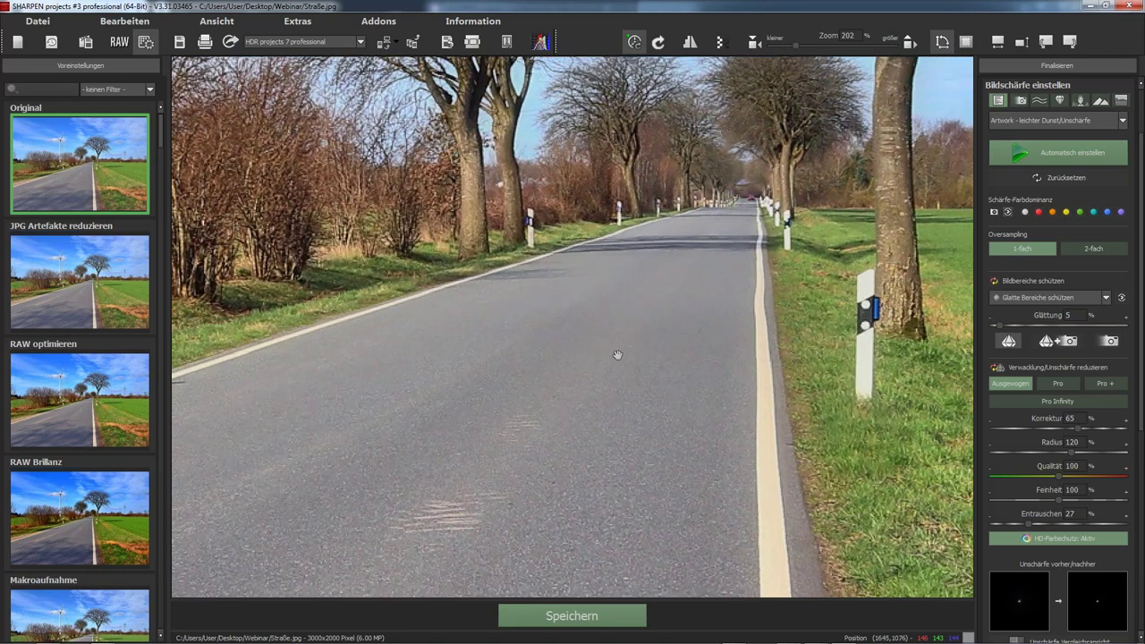
pyautogui.scroll(-3, 613, 350)
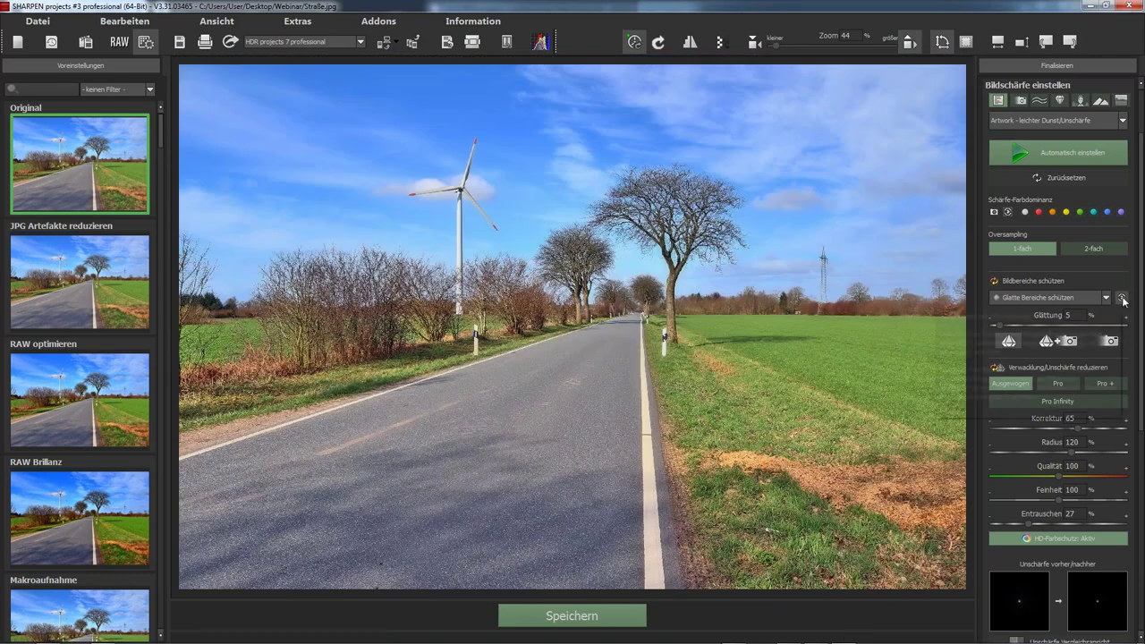
# - Preview the protection mask, then change protection to Glatte Bereiche leicht schützen
pyautogui.click(1121, 299)
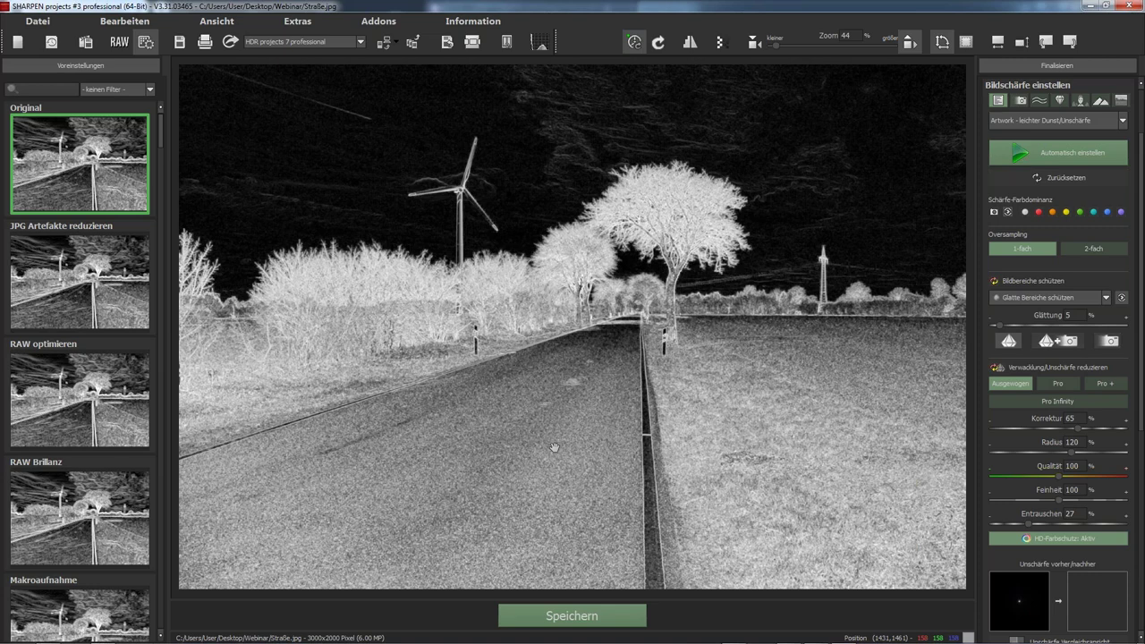
pyautogui.click(1026, 298)
pyautogui.click(1026, 298)
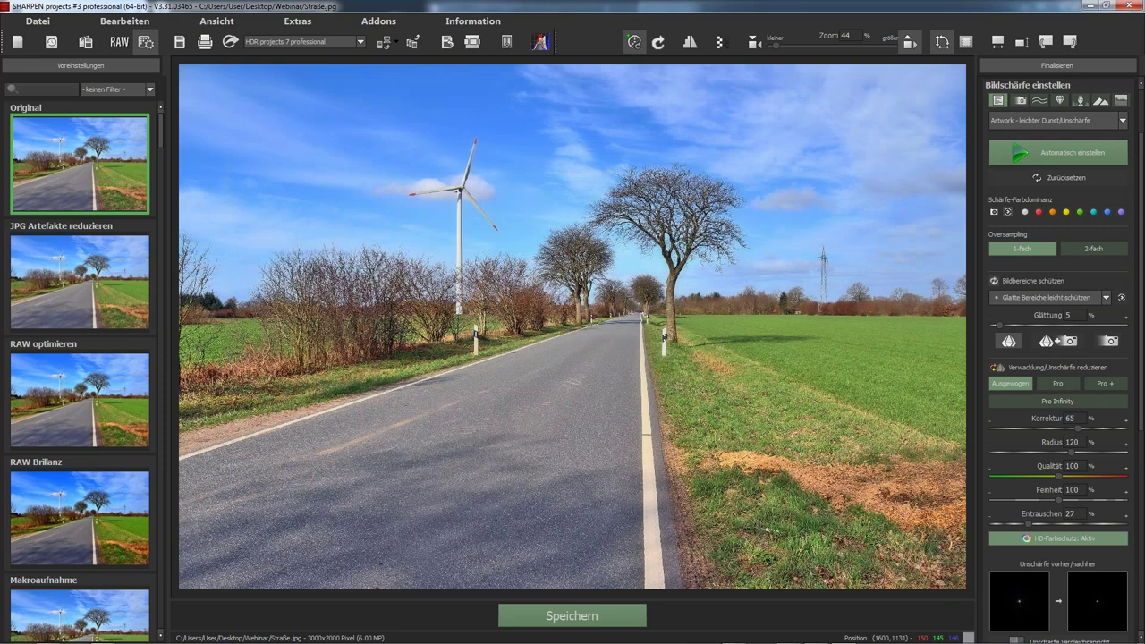
# - Review the settings (Korrektur 65%, Radius 120, Entrauschen 27%) and display the black-and-white protection mask
pyautogui.scroll(-1, 1141, 338)
pyautogui.scroll(-3, 1142, 338)
pyautogui.scroll(-2, 1142, 338)
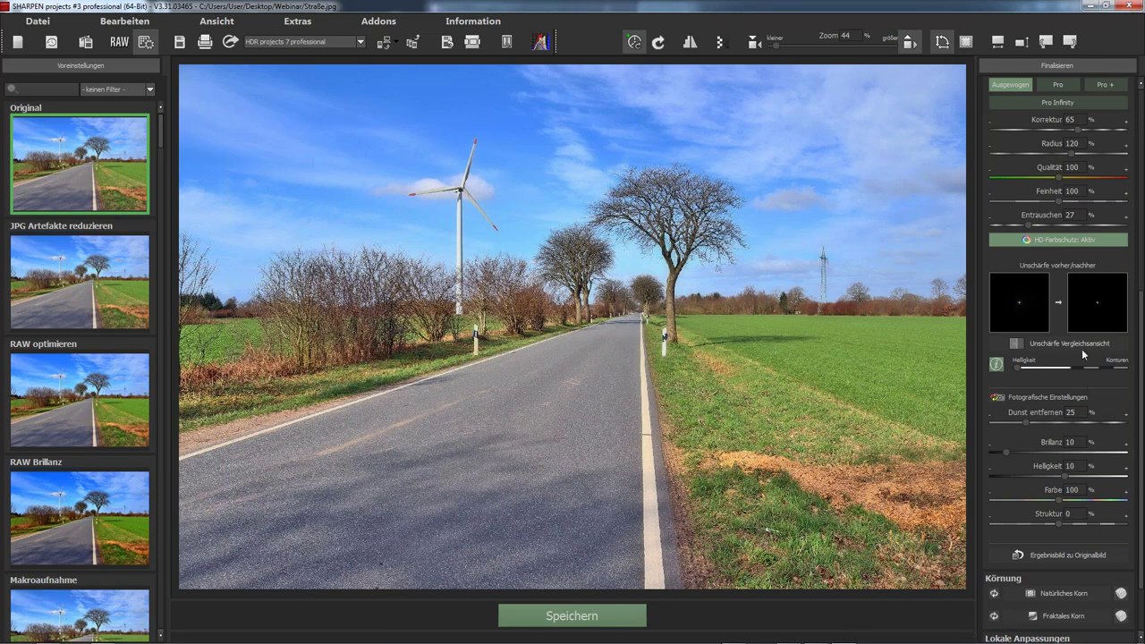
pyautogui.scroll(2, 1078, 384)
pyautogui.scroll(3, 1073, 417)
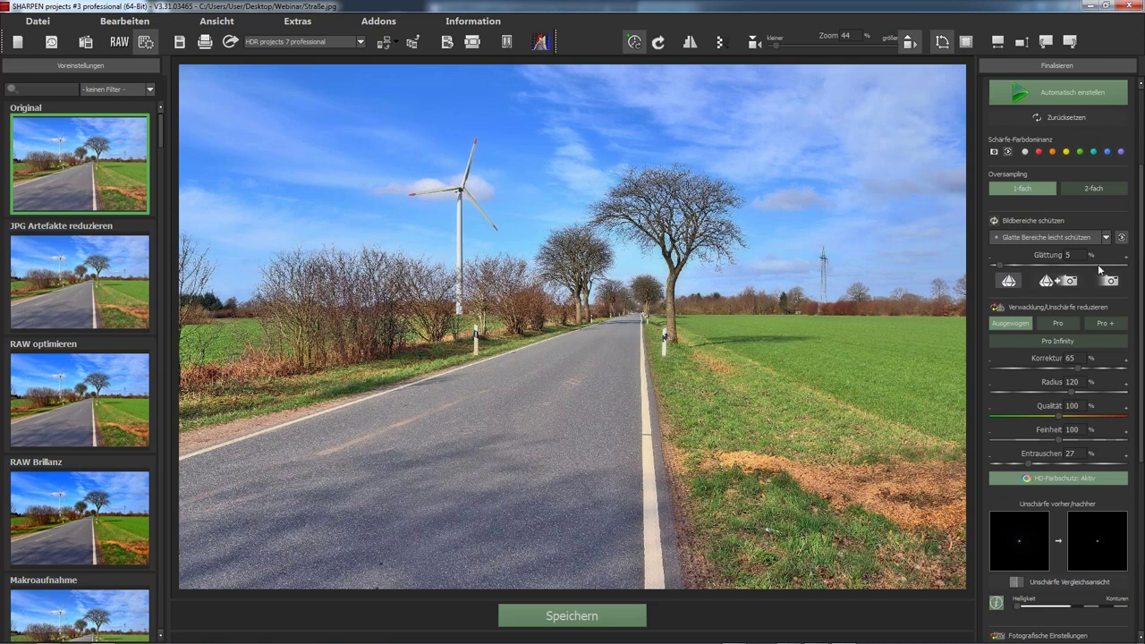
pyautogui.click(1105, 278)
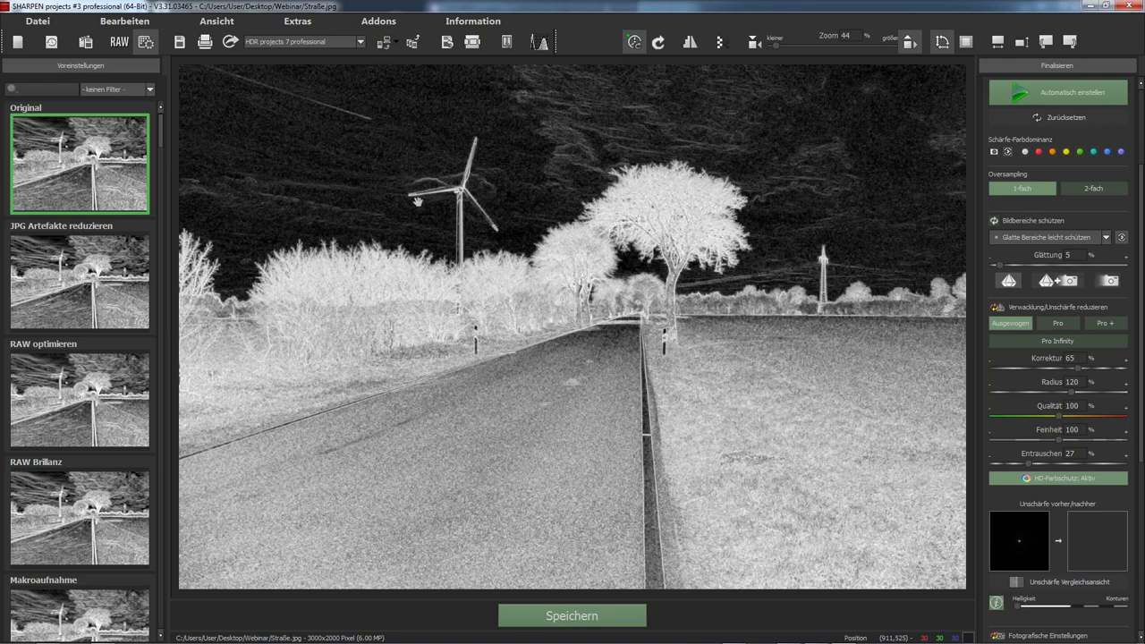
# - Browse the area protection options and keep light smooth-area protection
pyautogui.click(1026, 238)
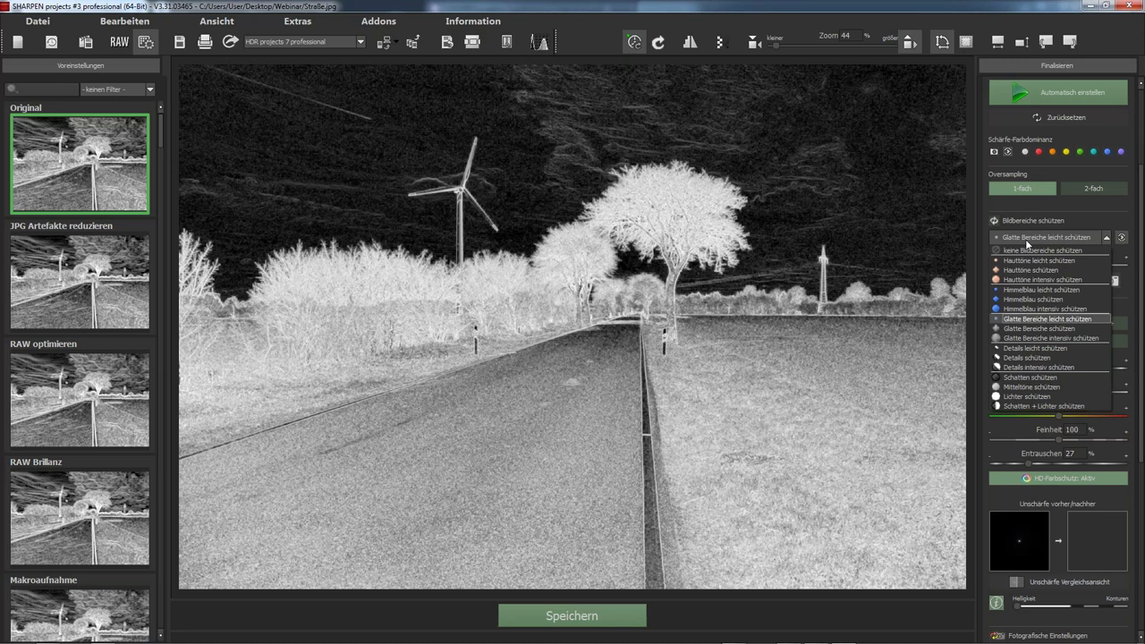
pyautogui.click(1025, 238)
pyautogui.click(1025, 239)
pyautogui.click(1024, 239)
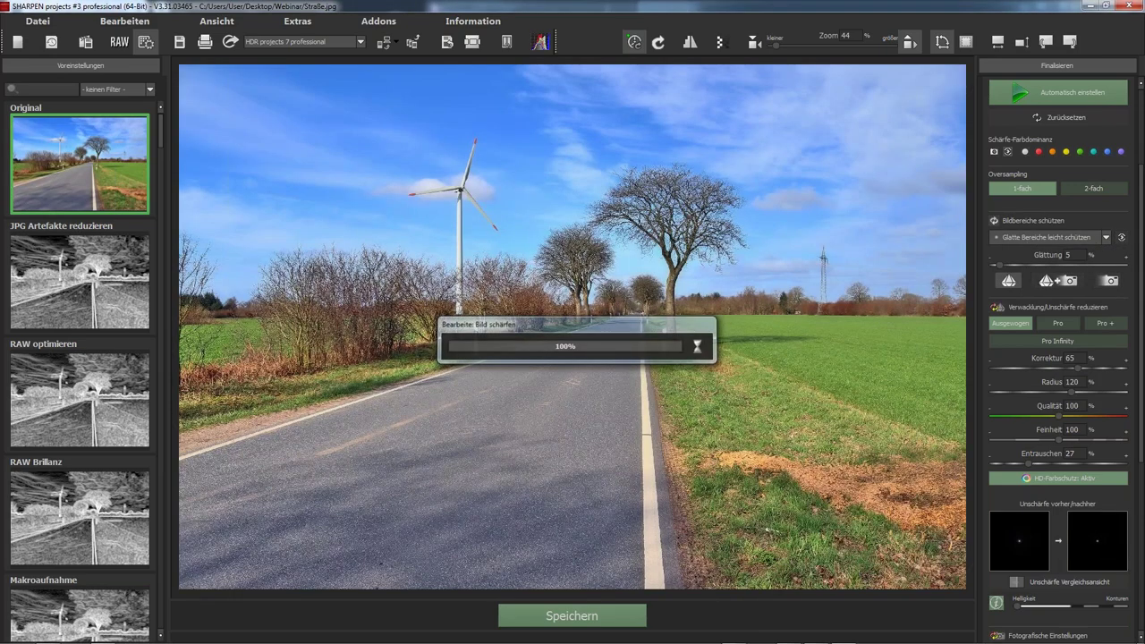
# - Drag Portrait 1 from the Webinar folder into SHARPEN projects 3
pyautogui.click(48, 635)
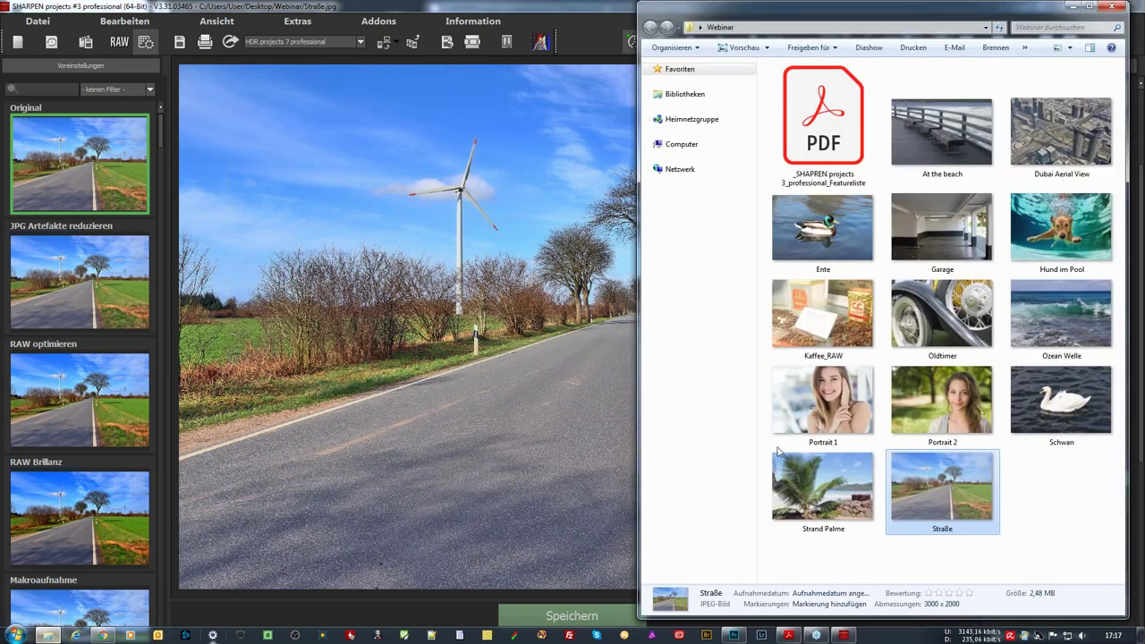
pyautogui.click(840, 402)
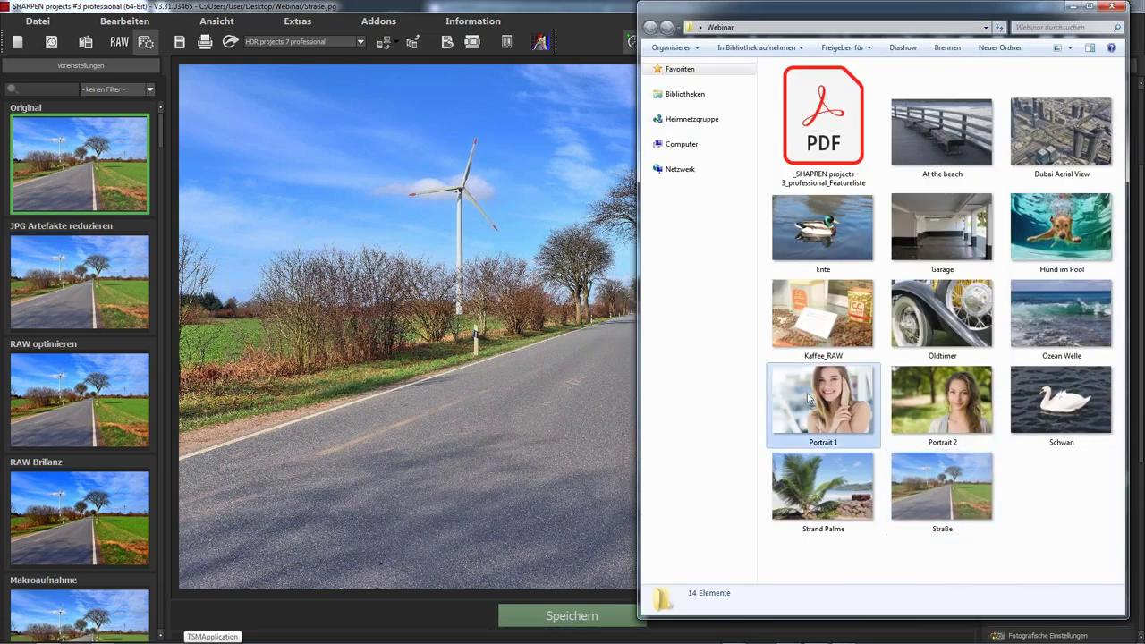
pyautogui.moveTo(443, 261); pyautogui.dragTo(443, 261)
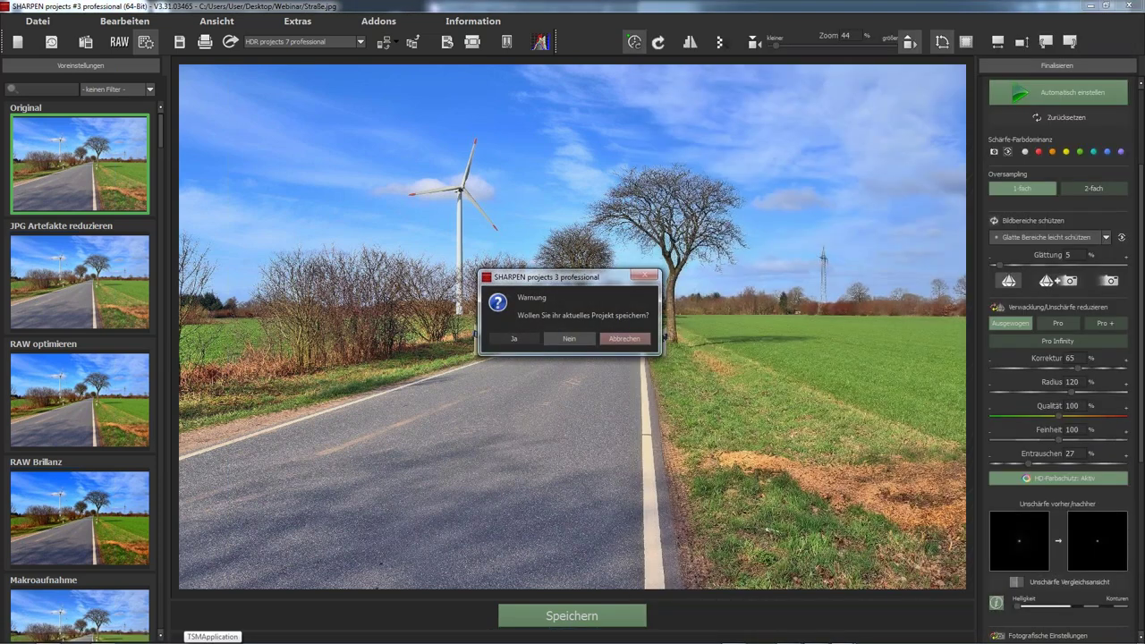
# - Discard the road project so Portrait 1 opens, then zoom in on the face
pyautogui.click(569, 338)
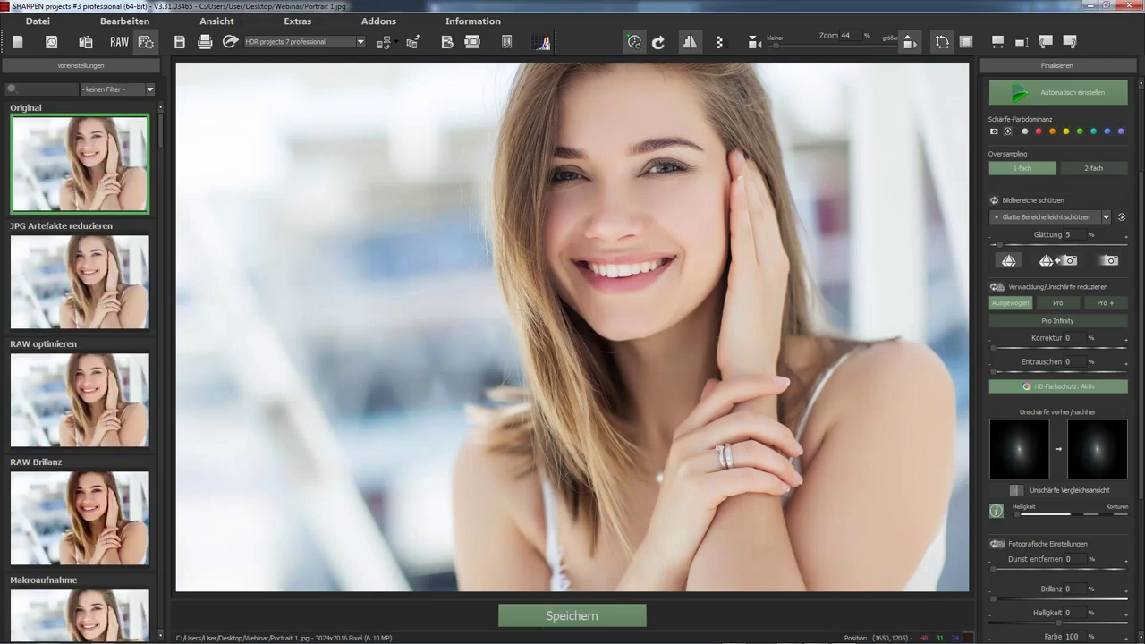
pyautogui.click(38, 21)
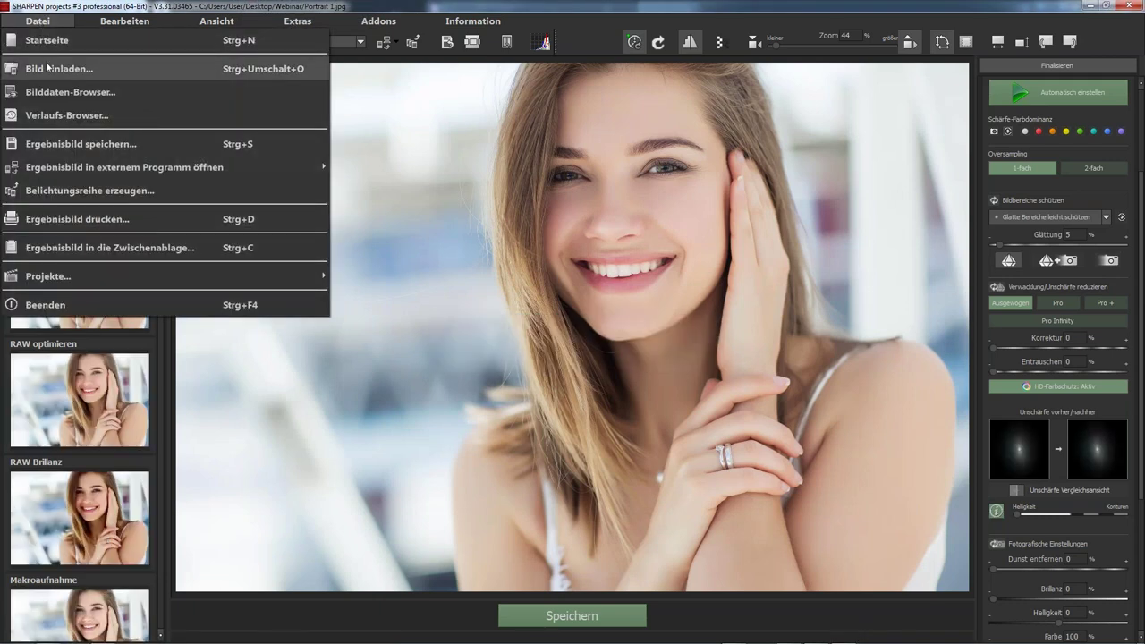
pyautogui.click(573, 233)
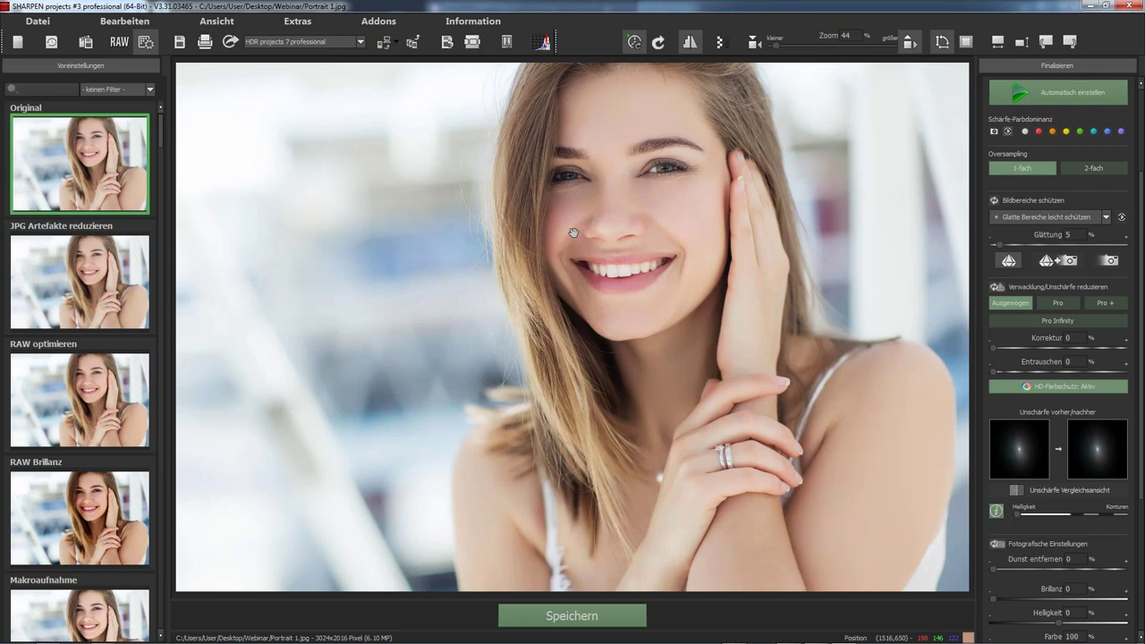
pyautogui.scroll(2, 573, 233)
pyautogui.scroll(2, 590, 286)
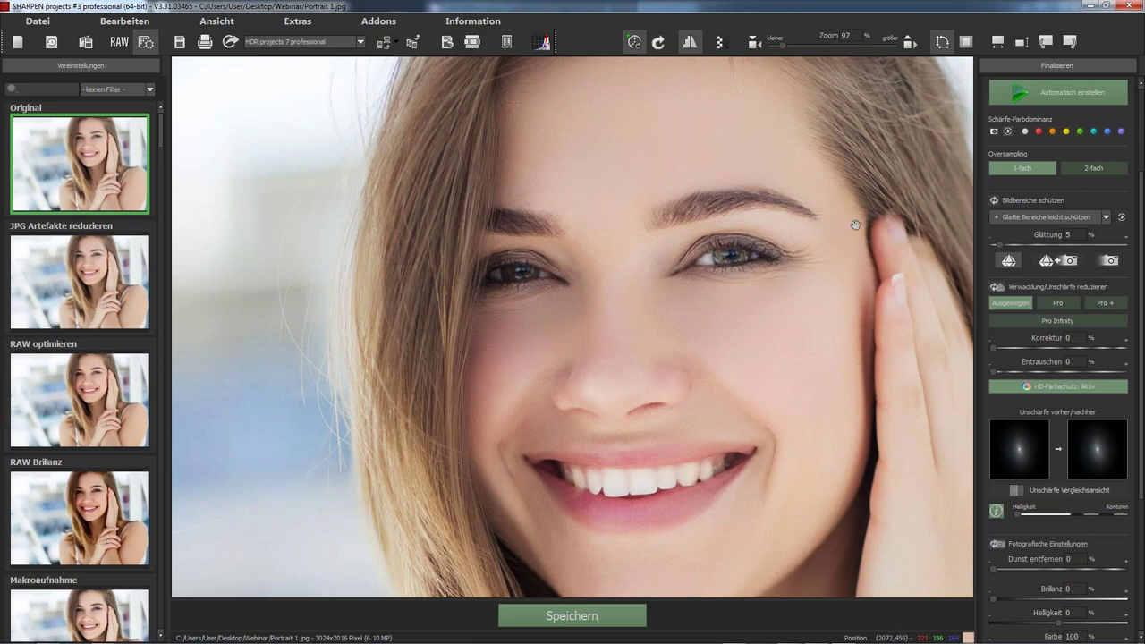
pyautogui.scroll(3, 1142, 204)
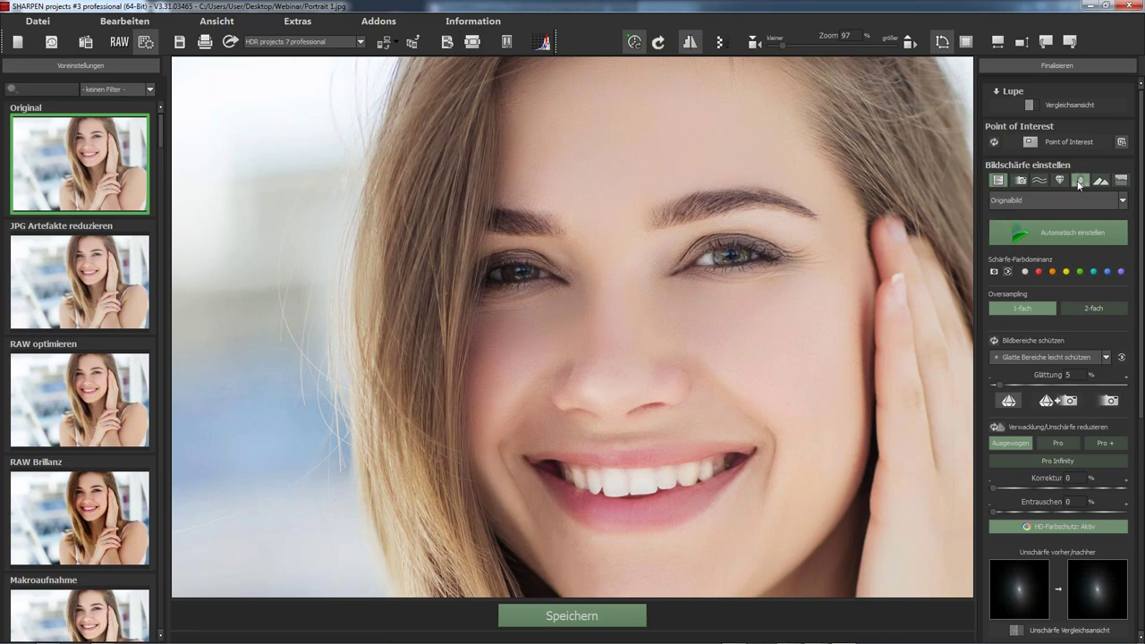
# - Apply the Porträt - intensive Schärfe preset (Schärfe 90, Feinheit 110, Entrauschen 30)
pyautogui.click(1078, 182)
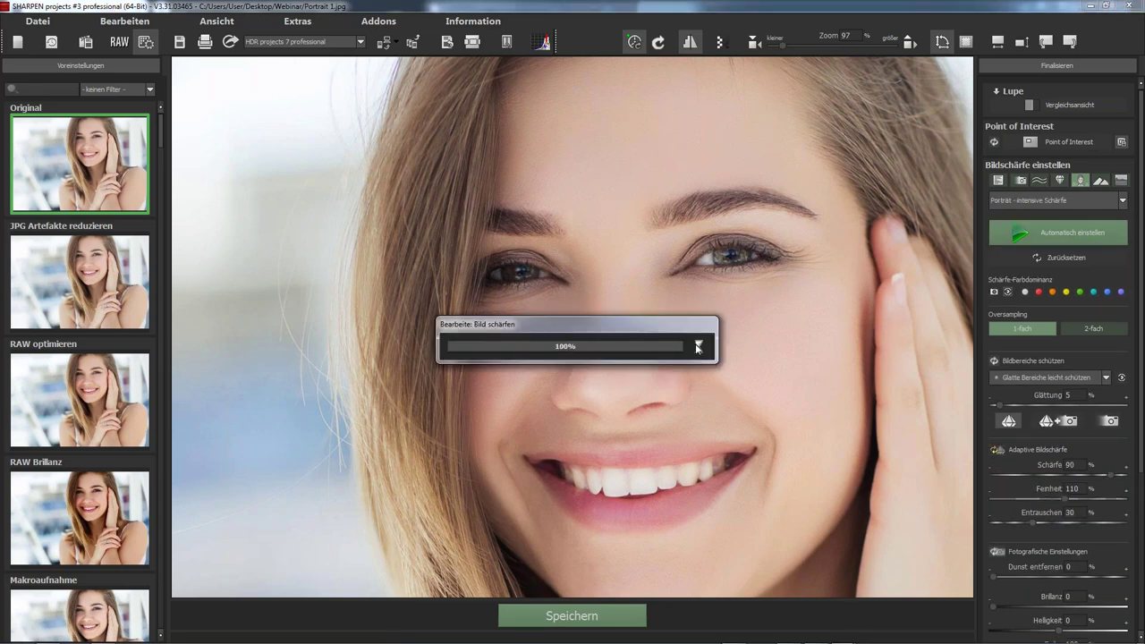
pyautogui.scroll(2, 539, 307)
pyautogui.scroll(2, 539, 307)
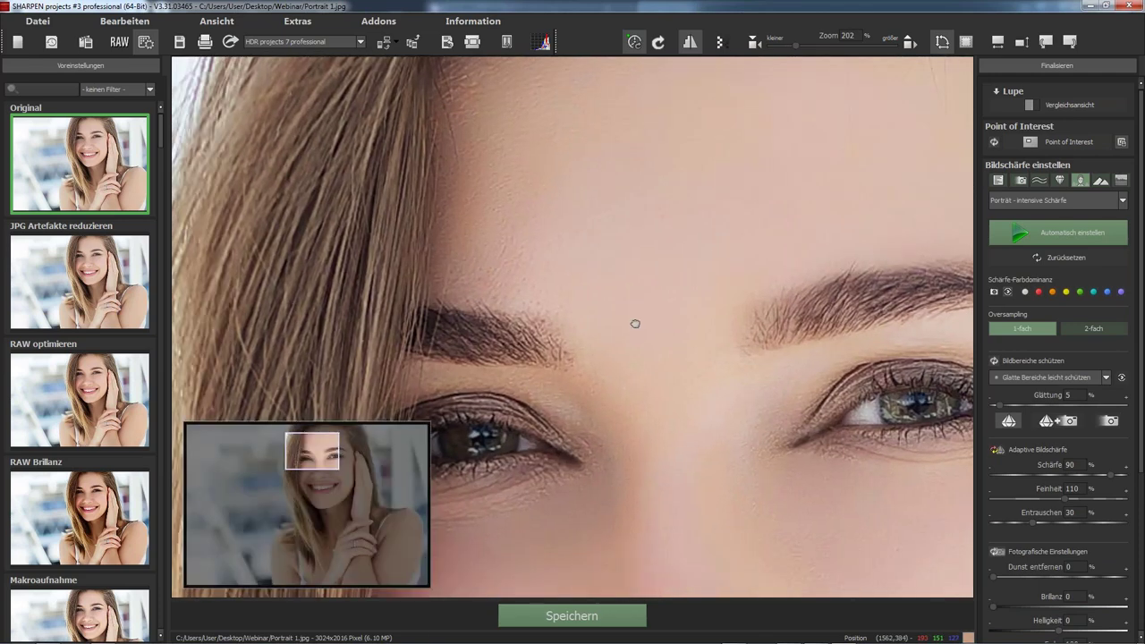
pyautogui.scroll(1, 634, 322)
# - Compare Originalbild against the intensive portrait preset around the eyes, nose and mouth
pyautogui.click(1057, 257)
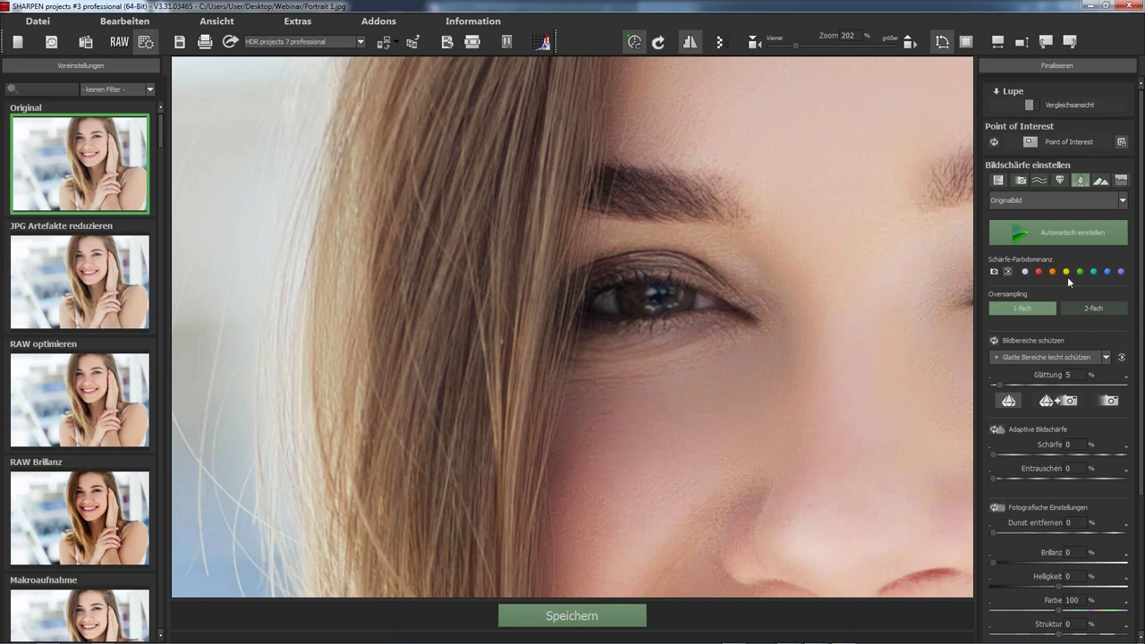
pyautogui.click(1019, 234)
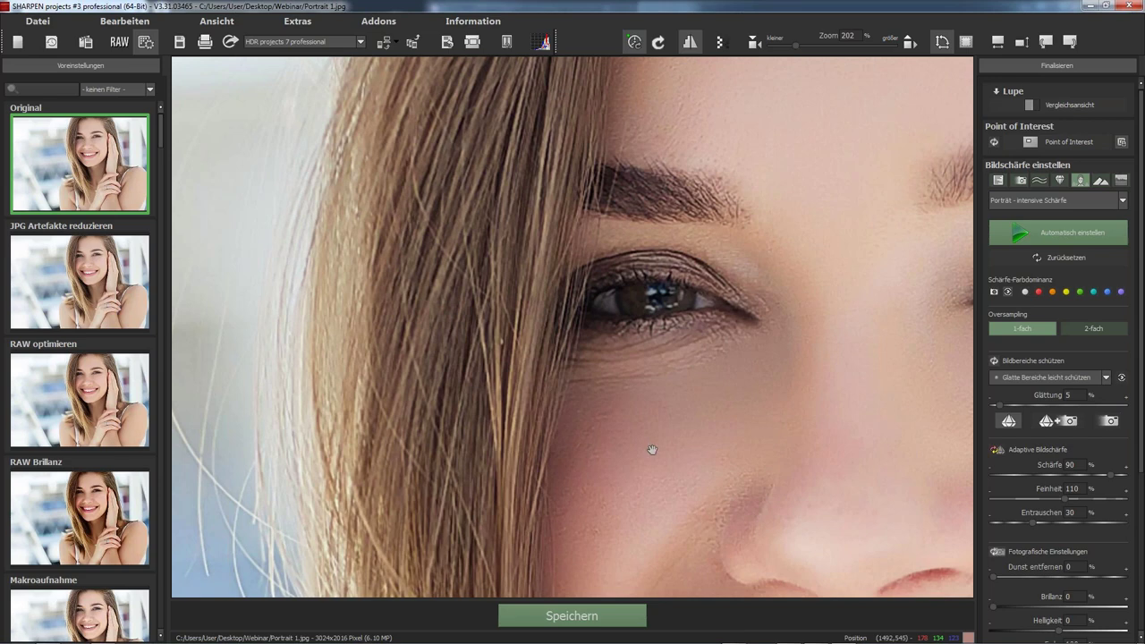
pyautogui.moveTo(684, 480)
pyautogui.mouseDown()
pyautogui.moveTo(638, 355)
pyautogui.moveTo(594, 355)
pyautogui.mouseUp()
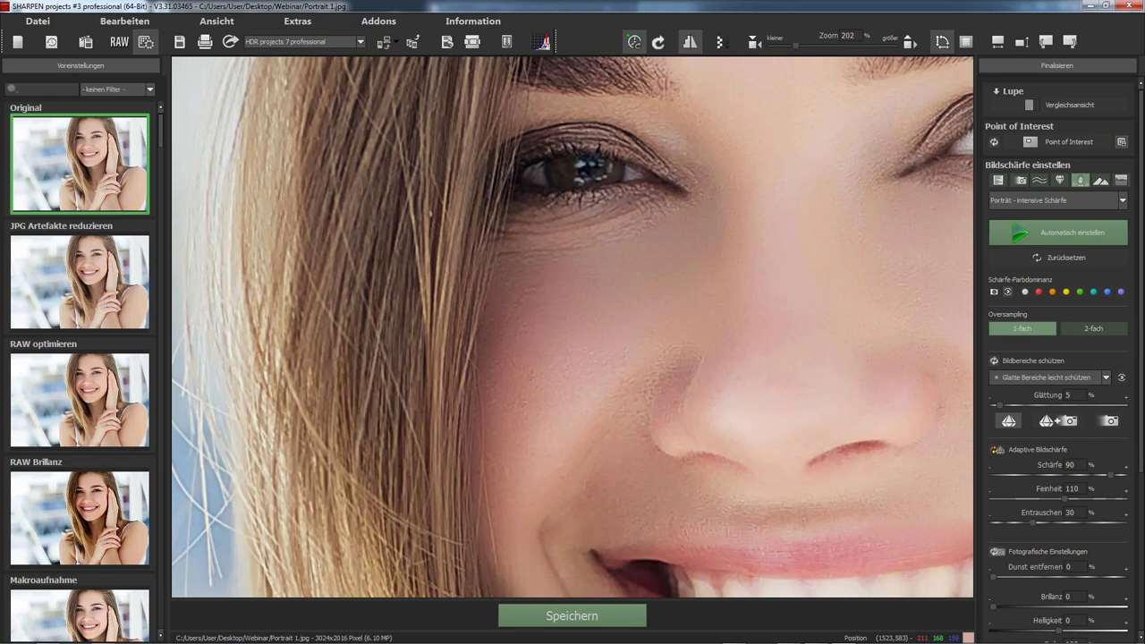
pyautogui.scroll(-2, 611, 343)
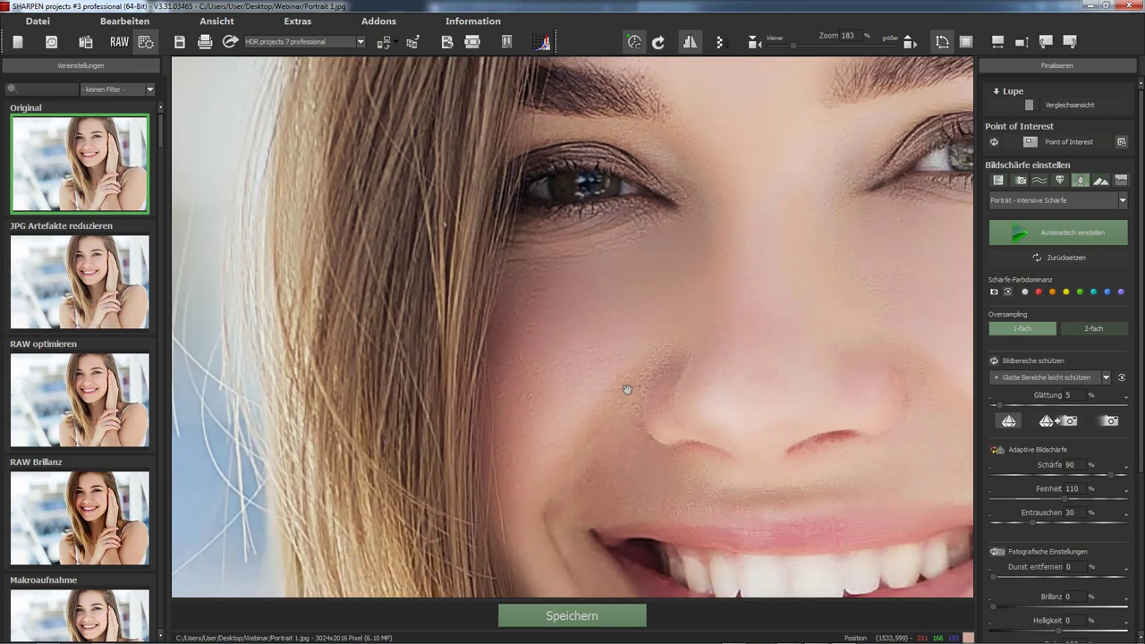
pyautogui.scroll(2, 626, 389)
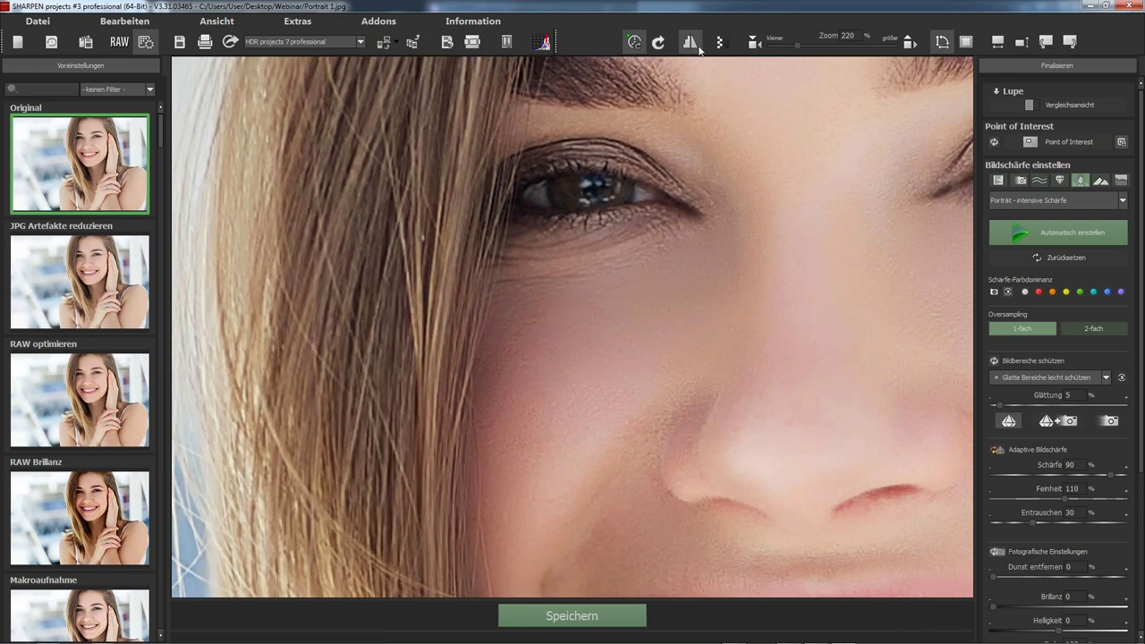
pyautogui.moveTo(657, 341); pyautogui.dragTo(682, 413)
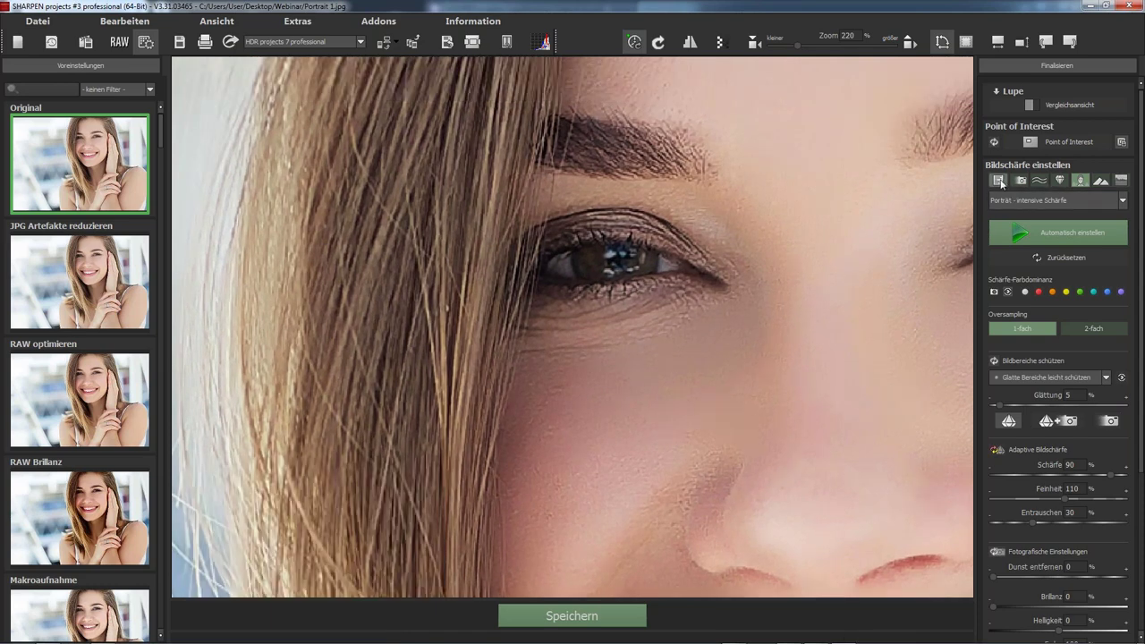
# - Show all sharpening presets and set area protection to keine Bildbereiche schützen
pyautogui.click(993, 183)
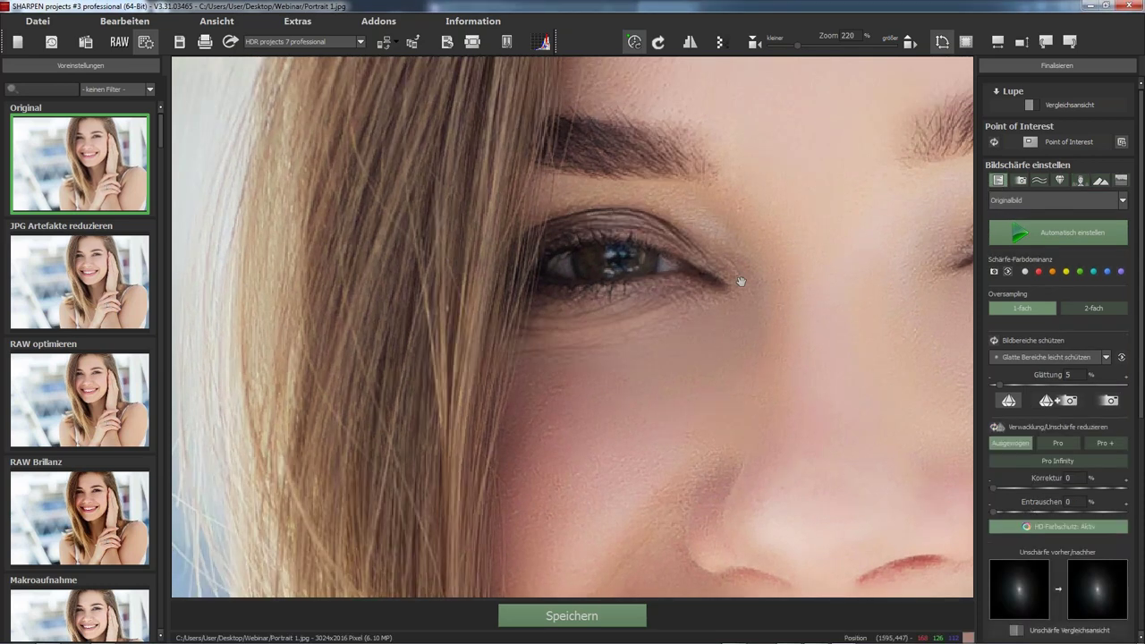
pyautogui.scroll(-1, 654, 421)
pyautogui.scroll(1, 653, 427)
pyautogui.moveTo(654, 426); pyautogui.dragTo(631, 289)
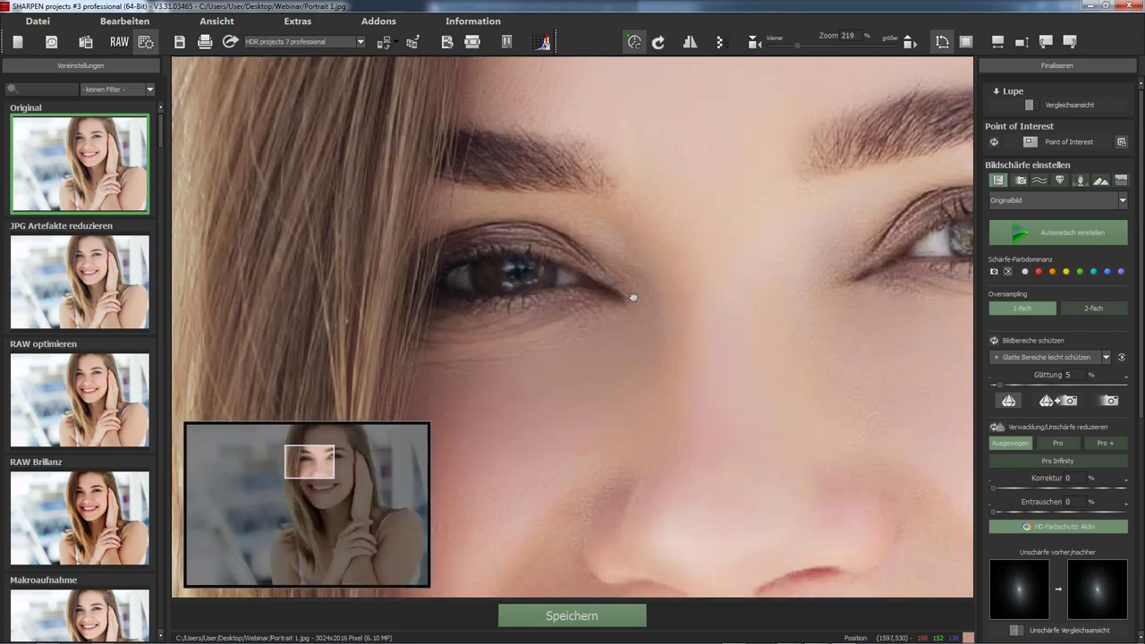
pyautogui.click(1030, 360)
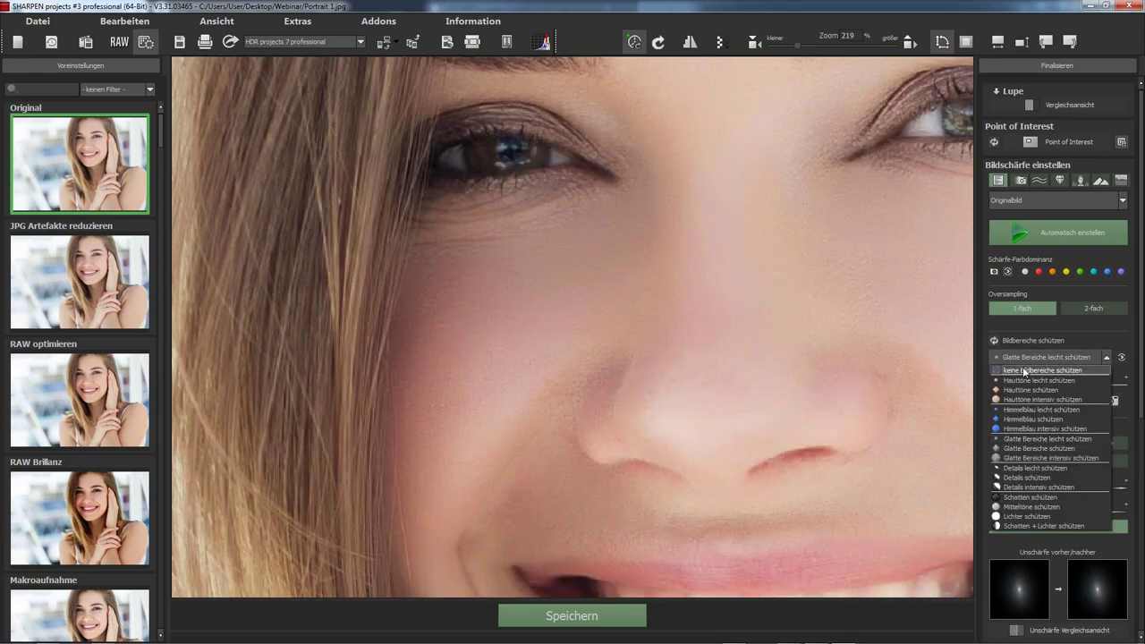
pyautogui.click(1022, 366)
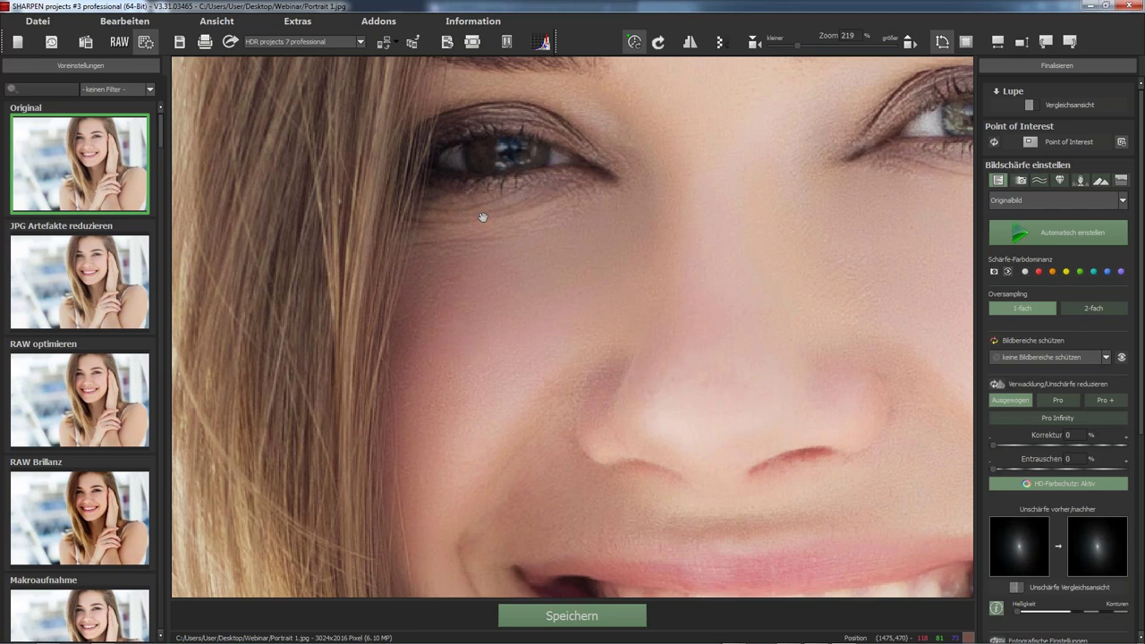
pyautogui.moveTo(480, 217); pyautogui.dragTo(572, 358)
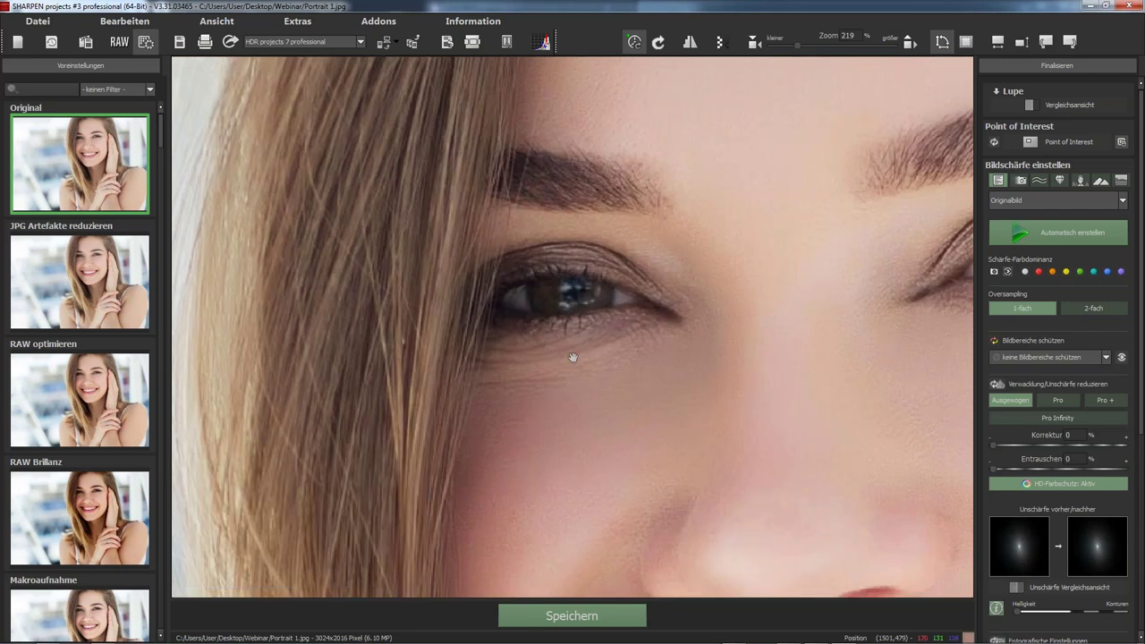
# - Apply Verwacklung - intensive Korrektur (Korrektur 95, Radius 180, Entrauschen 48) and centre the face
pyautogui.click(1020, 181)
pyautogui.click(989, 254)
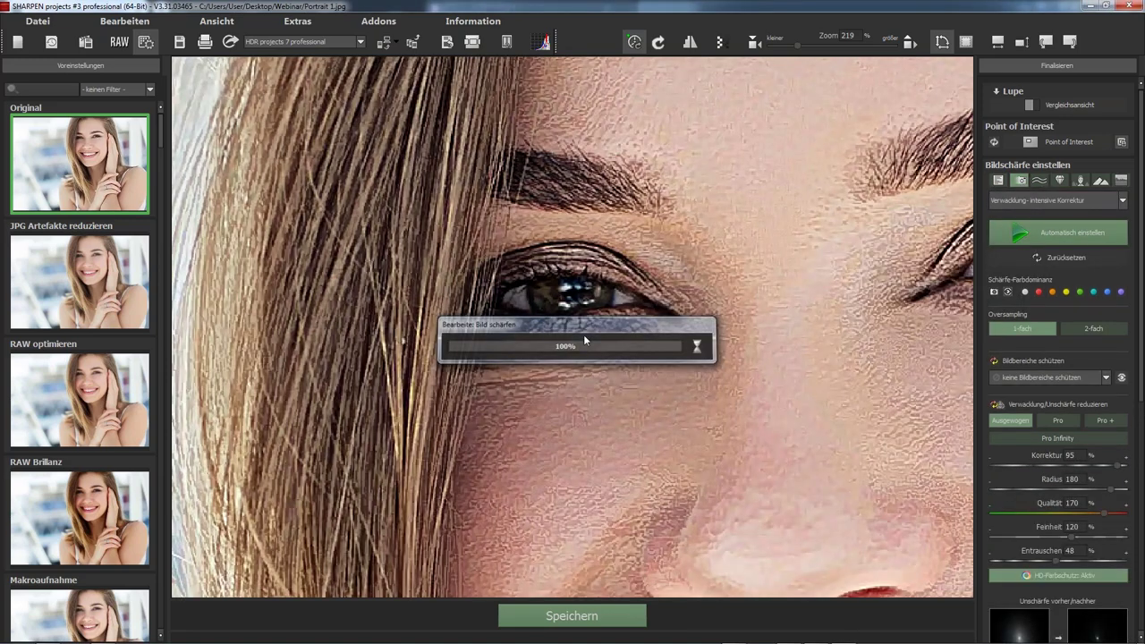
pyautogui.moveTo(700, 457); pyautogui.dragTo(617, 328)
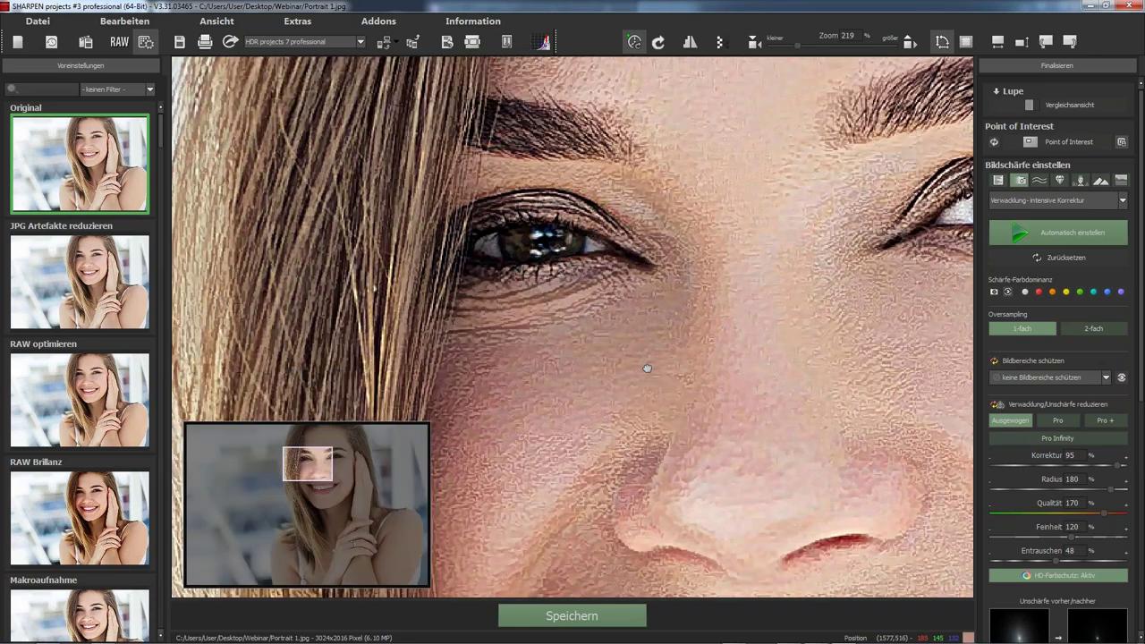
pyautogui.scroll(-2, 617, 328)
pyautogui.scroll(-1, 618, 345)
pyautogui.scroll(-1, 626, 362)
pyautogui.moveTo(628, 371); pyautogui.dragTo(600, 450)
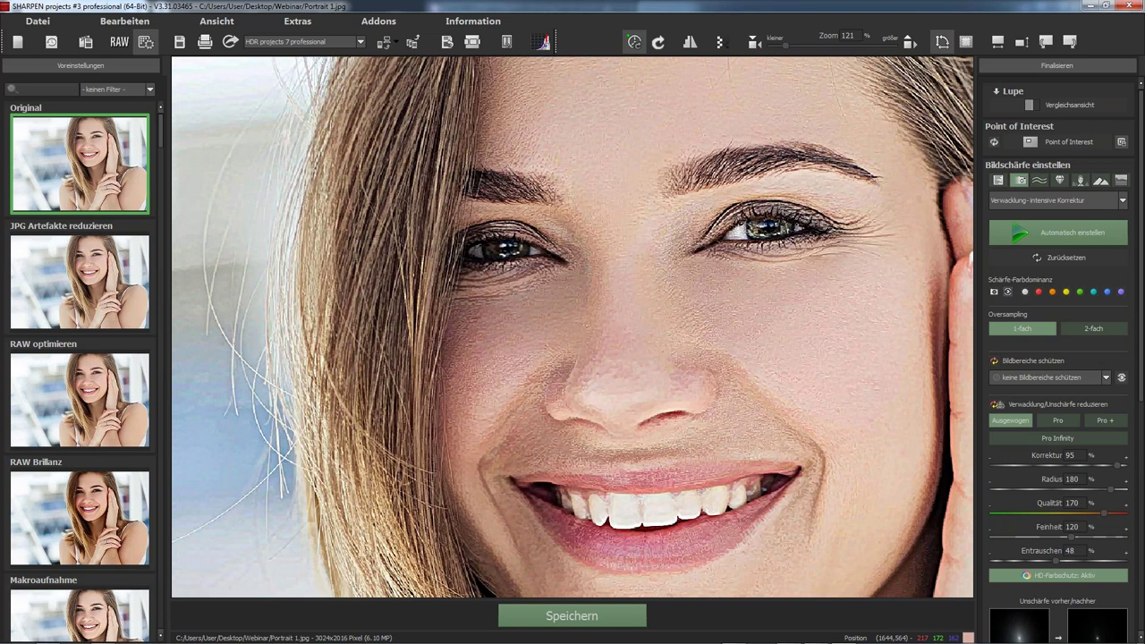
pyautogui.click(1044, 377)
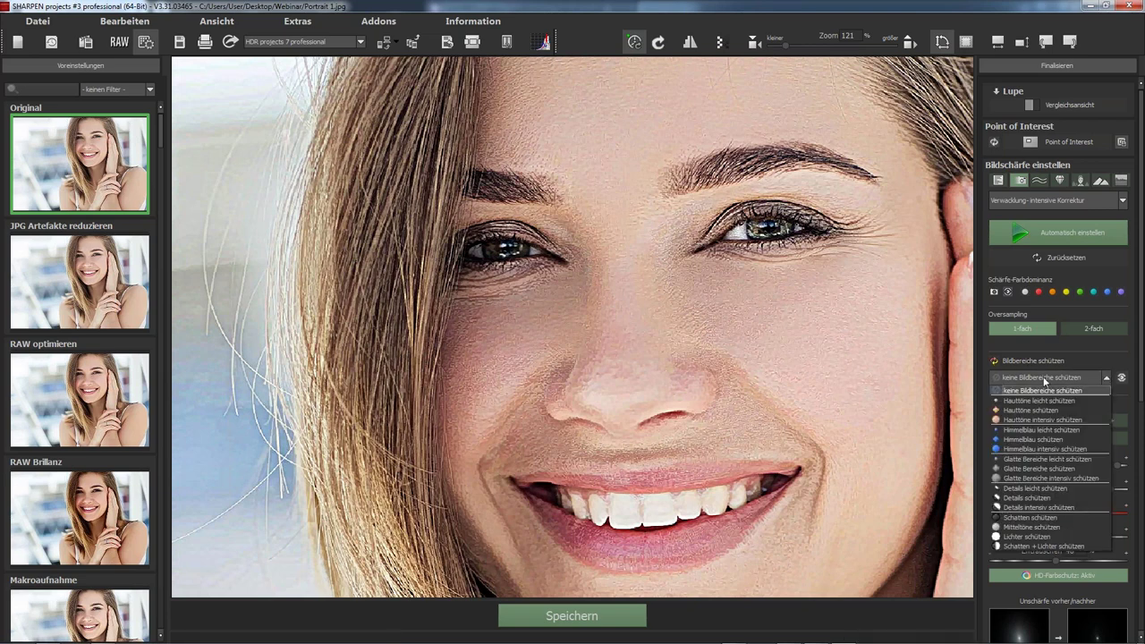
# - Set area protection to Hauttöne schützen, then Hauttöne intensiv schützen, zooming onto the eyes
pyautogui.click(995, 424)
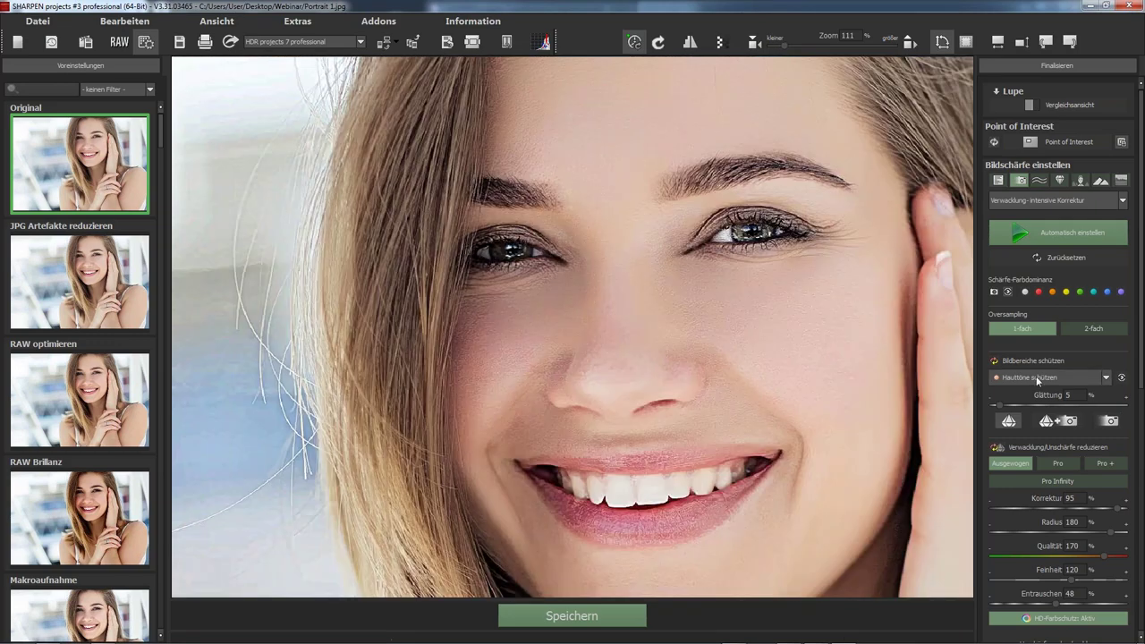
pyautogui.click(1036, 377)
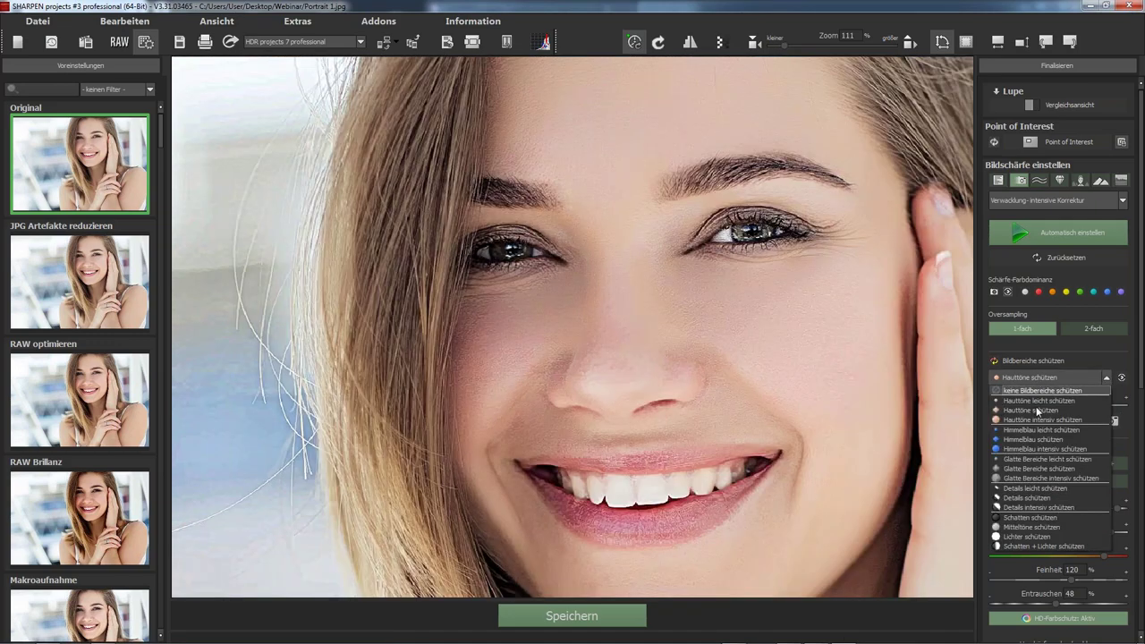
pyautogui.click(849, 454)
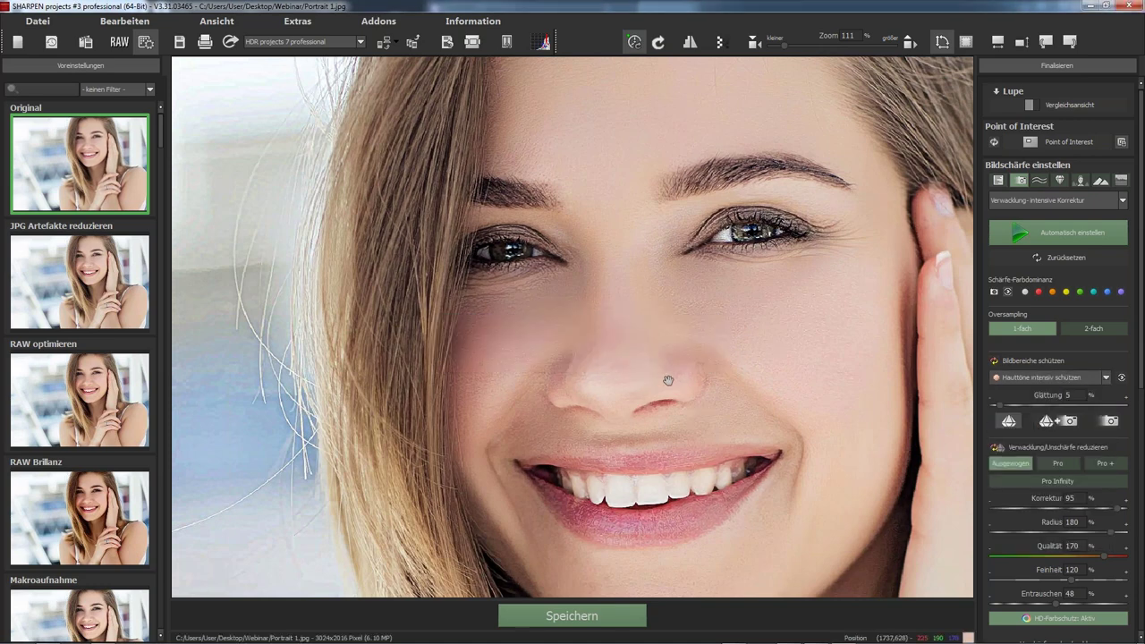
pyautogui.scroll(2, 588, 315)
pyautogui.scroll(2, 587, 314)
pyautogui.scroll(1, 662, 396)
pyautogui.moveTo(662, 396); pyautogui.dragTo(647, 331)
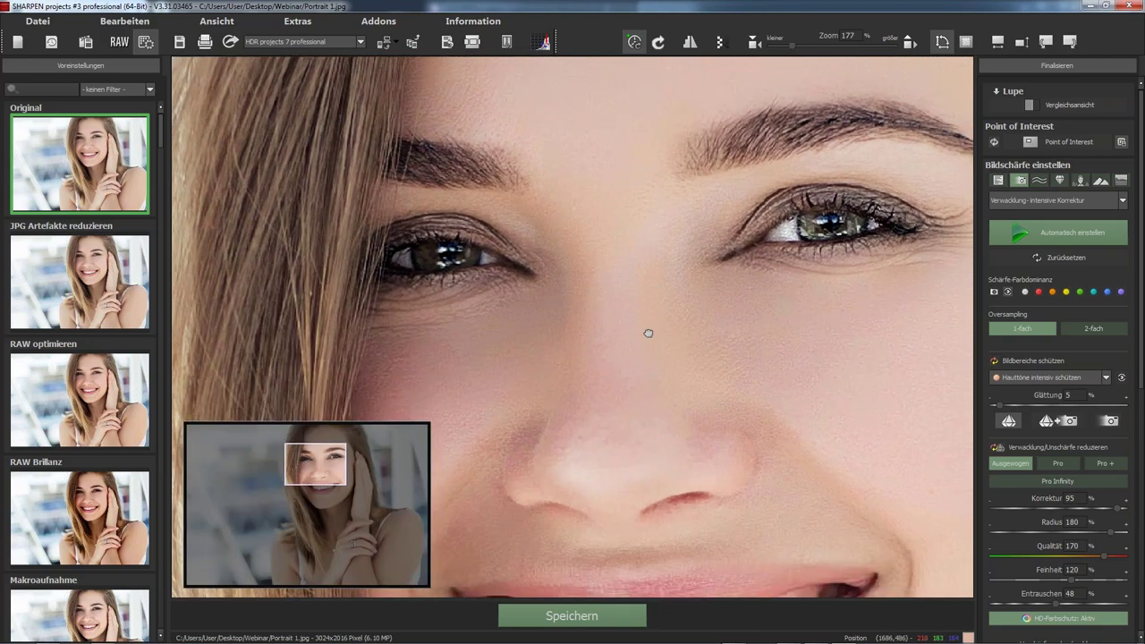
# - Open the Vergleichsansicht comparing original and result, panned to the smile
pyautogui.scroll(1, 643, 332)
pyautogui.scroll(1, 643, 332)
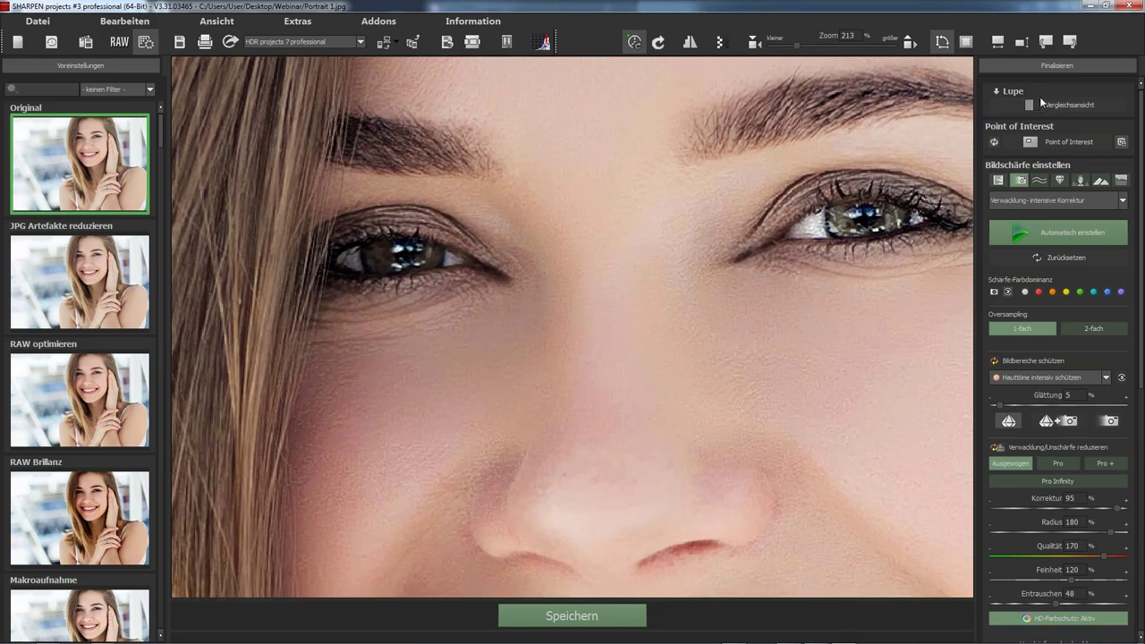
pyautogui.click(1036, 101)
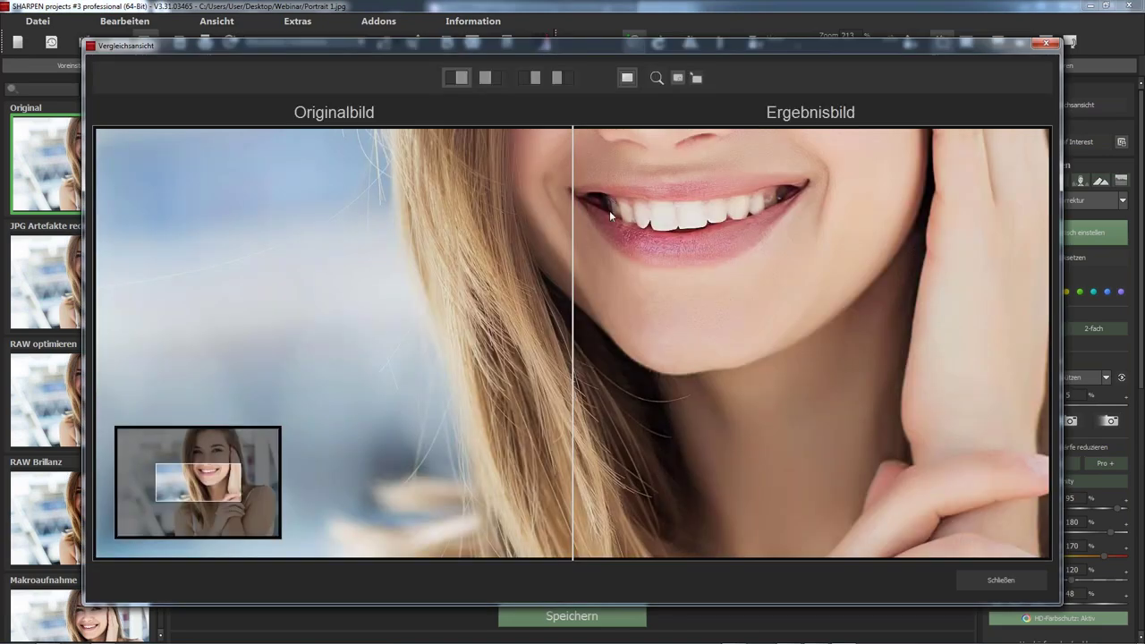
pyautogui.moveTo(609, 211); pyautogui.dragTo(600, 407)
# - Switch the comparison to side-by-side view and centre both images on the face
pyautogui.click(528, 77)
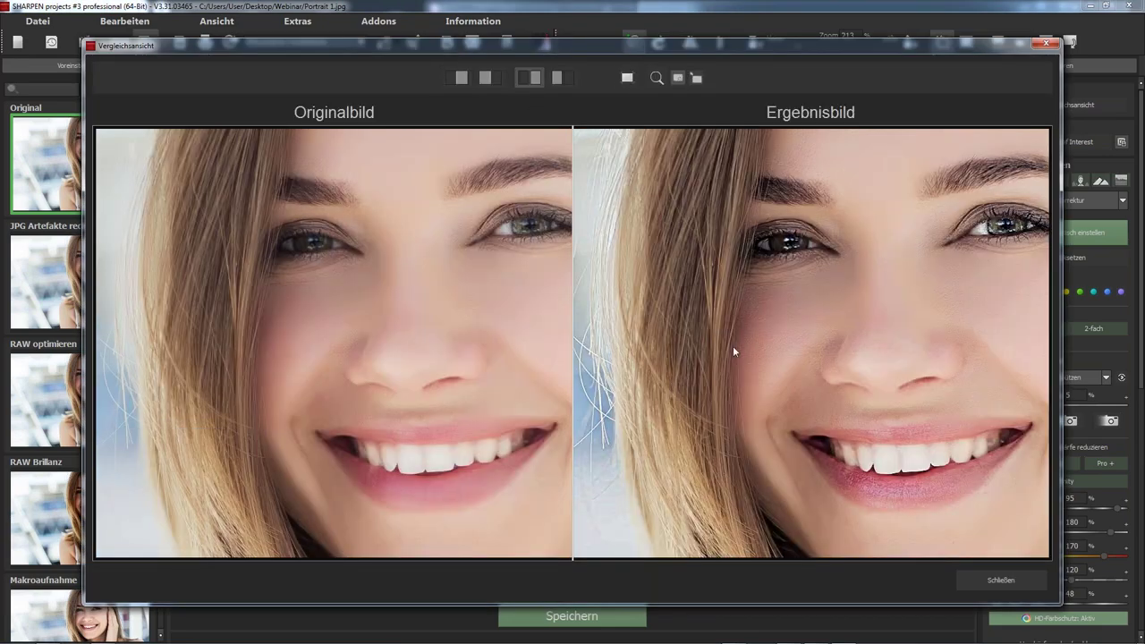
pyautogui.moveTo(778, 350)
pyautogui.mouseDown()
pyautogui.moveTo(728, 346)
pyautogui.moveTo(667, 480)
pyautogui.mouseUp()
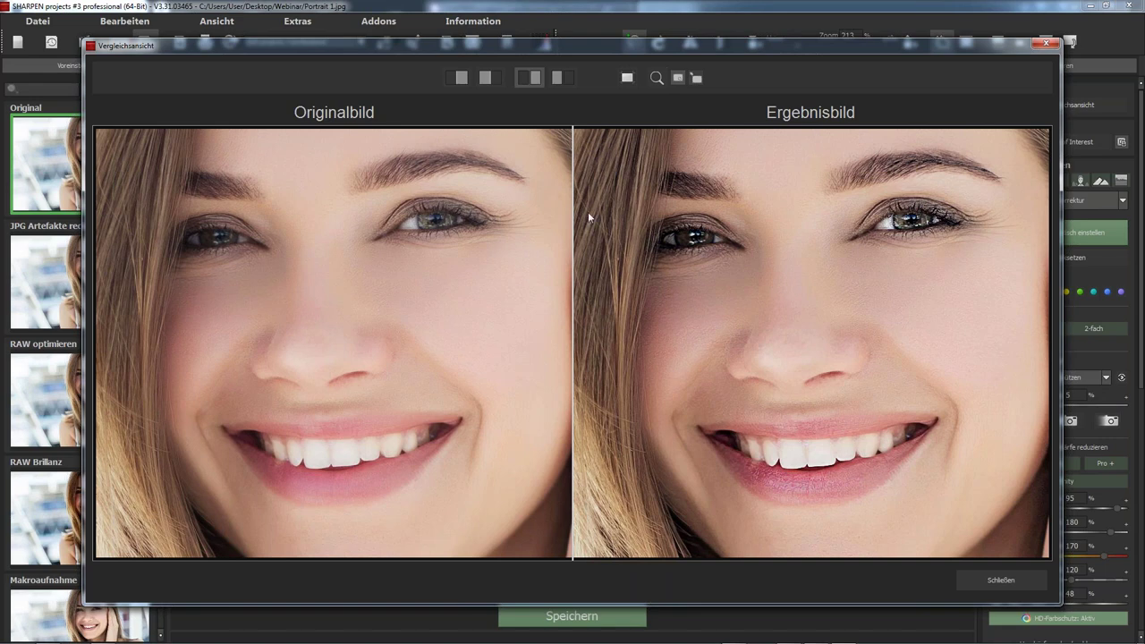
# - Close the comparison, switch protection to Glatte Bereiche leicht schützen, and show the mask
pyautogui.click(1045, 47)
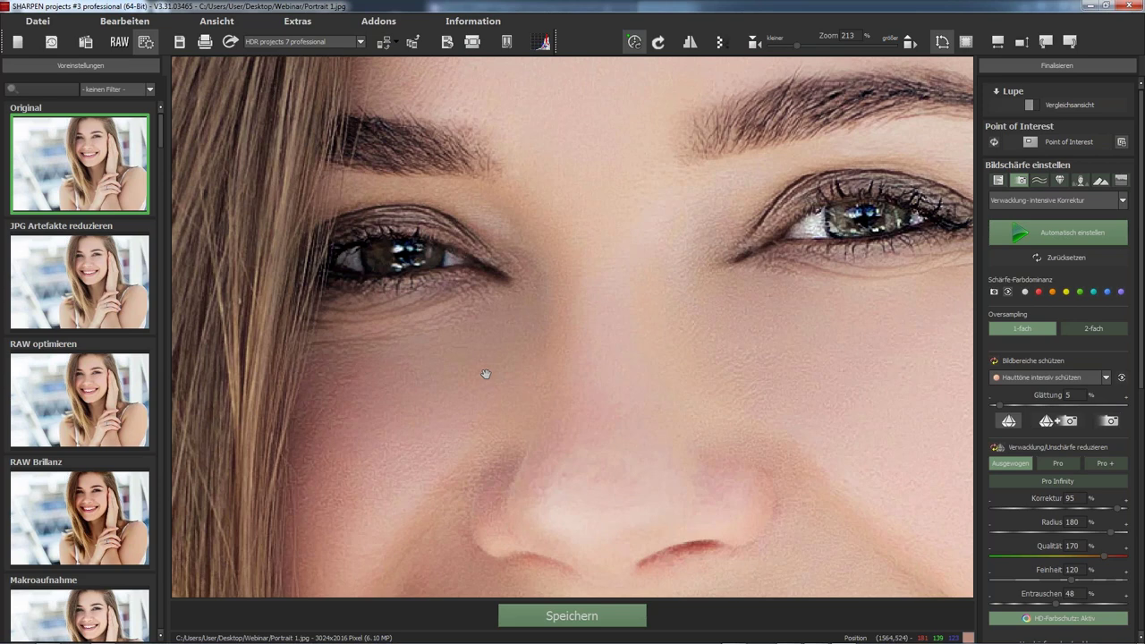
pyautogui.click(994, 361)
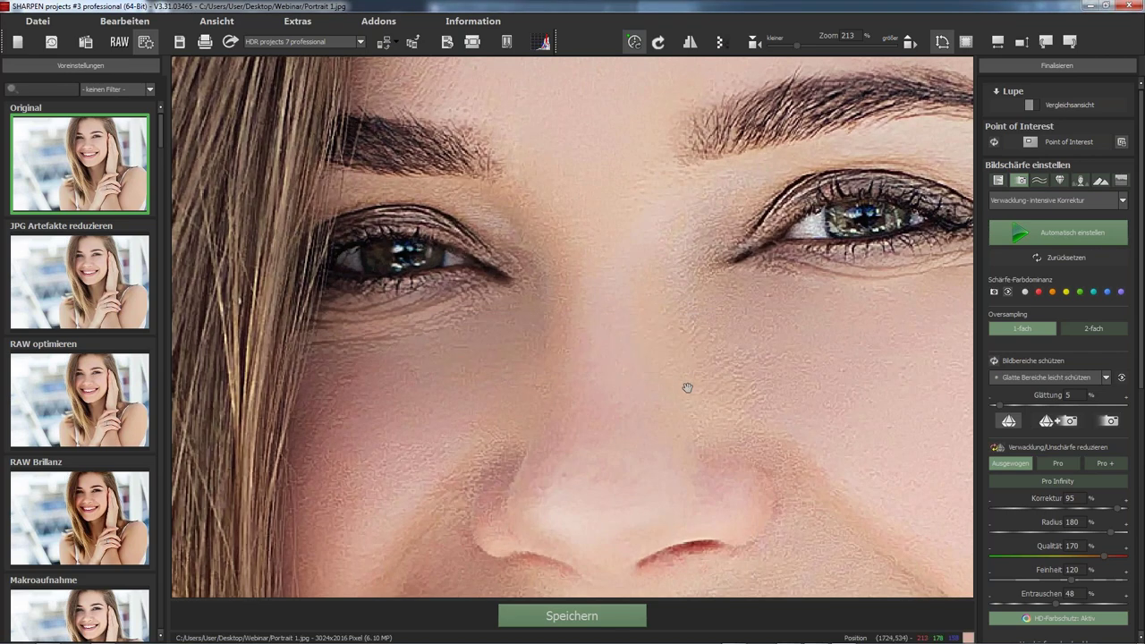
pyautogui.scroll(-3, 686, 387)
pyautogui.scroll(-2, 639, 403)
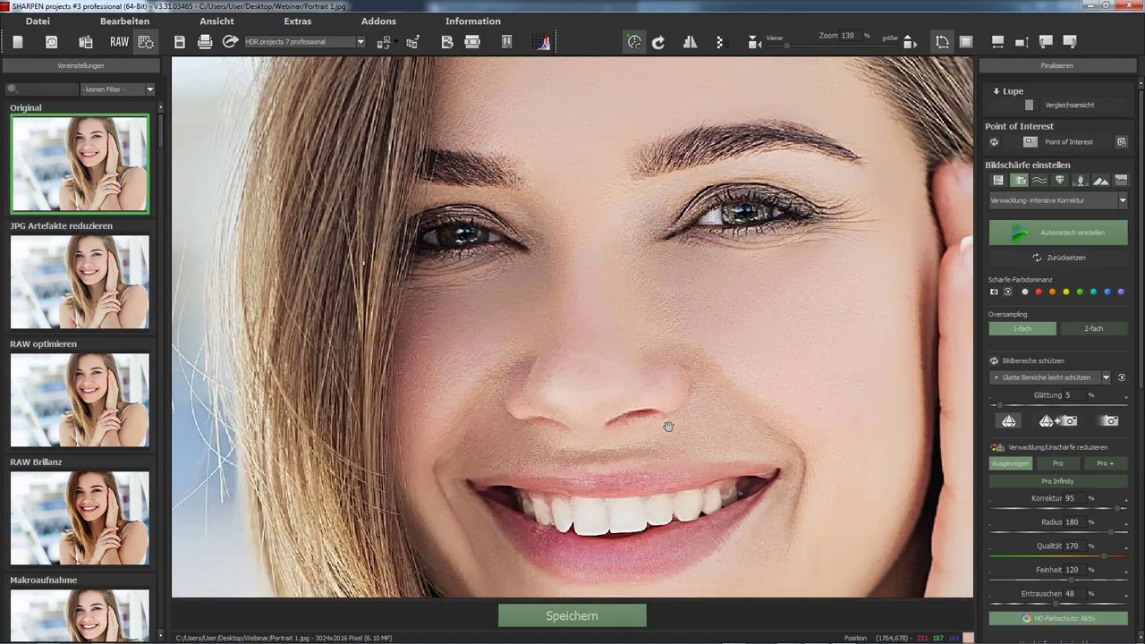
pyautogui.scroll(2, 666, 426)
pyautogui.scroll(1, 665, 436)
pyautogui.scroll(1, 685, 382)
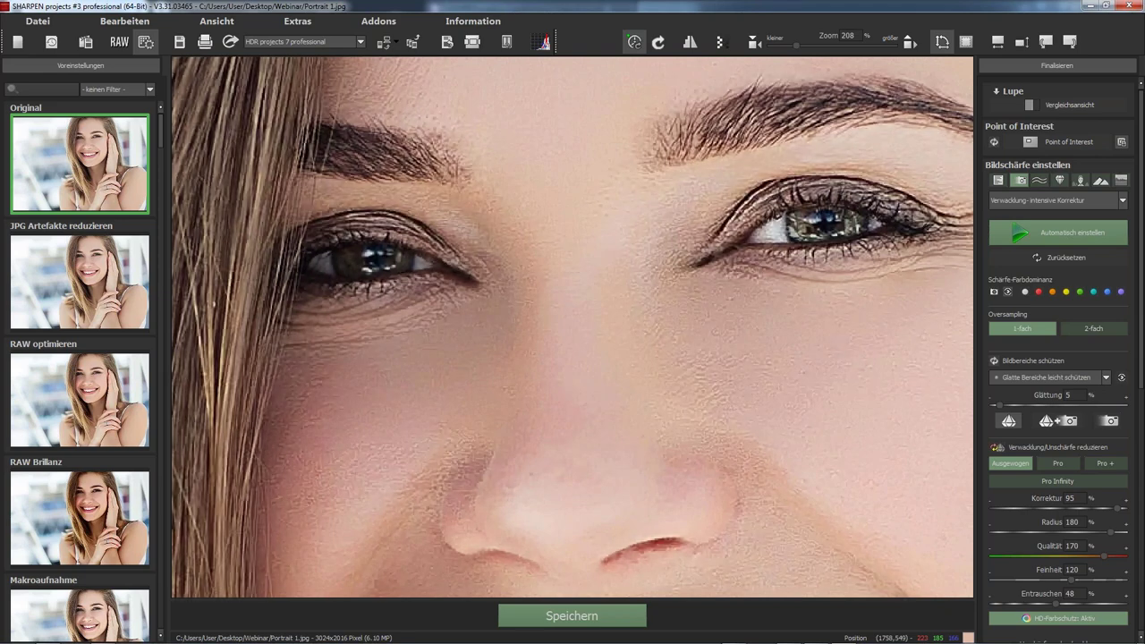
pyautogui.click(1121, 377)
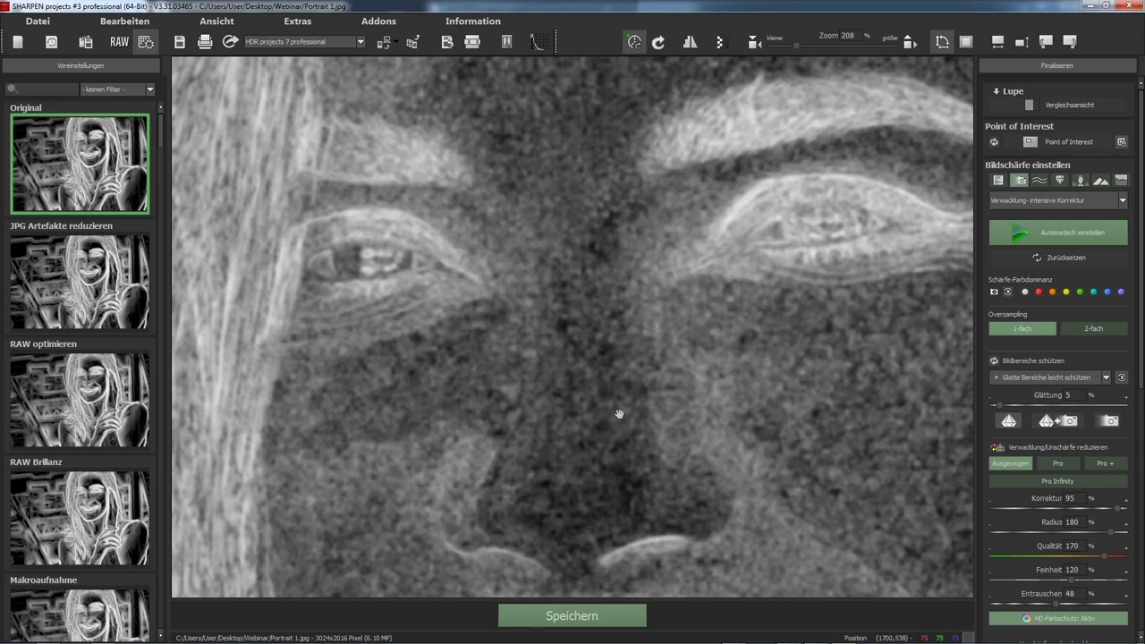
# - Switch area protection to Hauttöne schützen and zoom out to 41%
pyautogui.scroll(-2, 619, 414)
pyautogui.moveTo(617, 369); pyautogui.dragTo(607, 401)
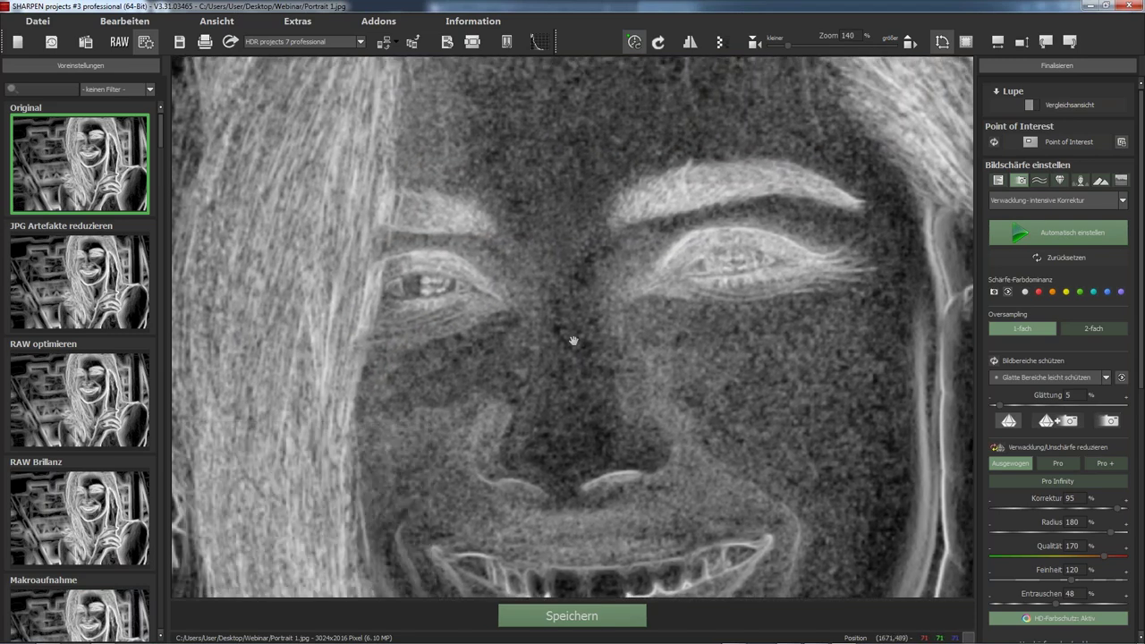
pyautogui.click(1034, 375)
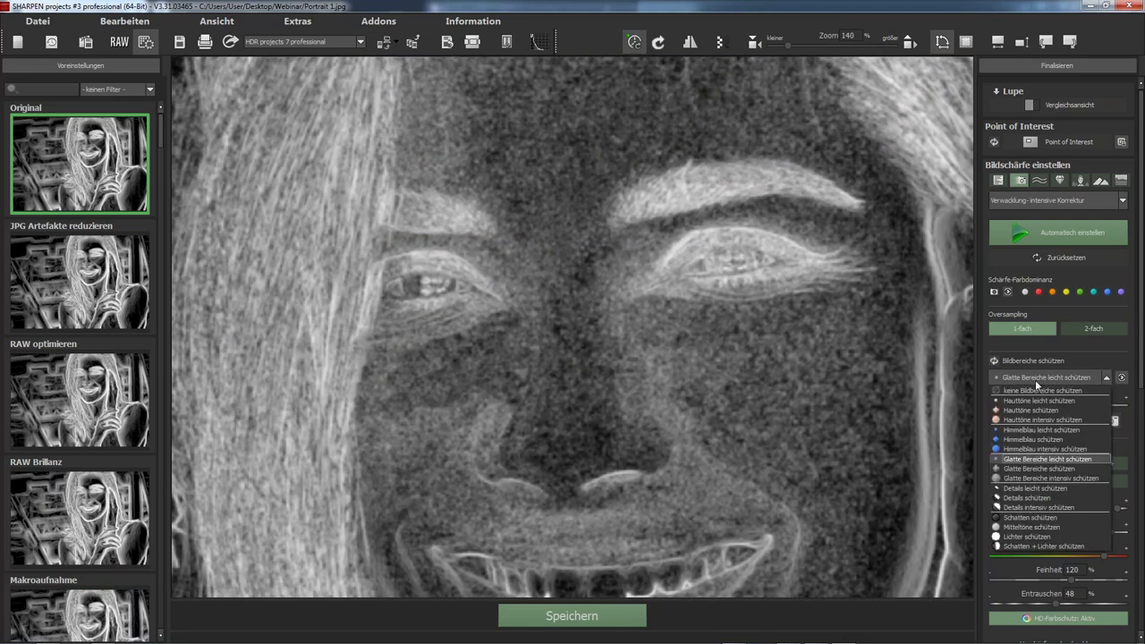
pyautogui.click(1033, 410)
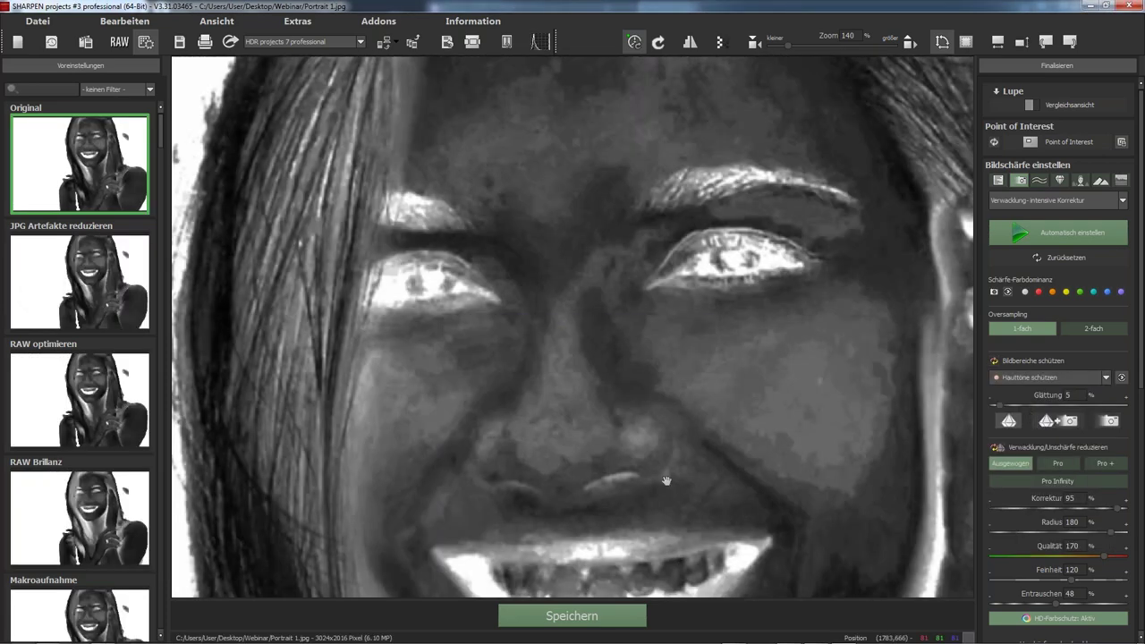
pyautogui.scroll(-2, 621, 391)
pyautogui.scroll(-2, 622, 404)
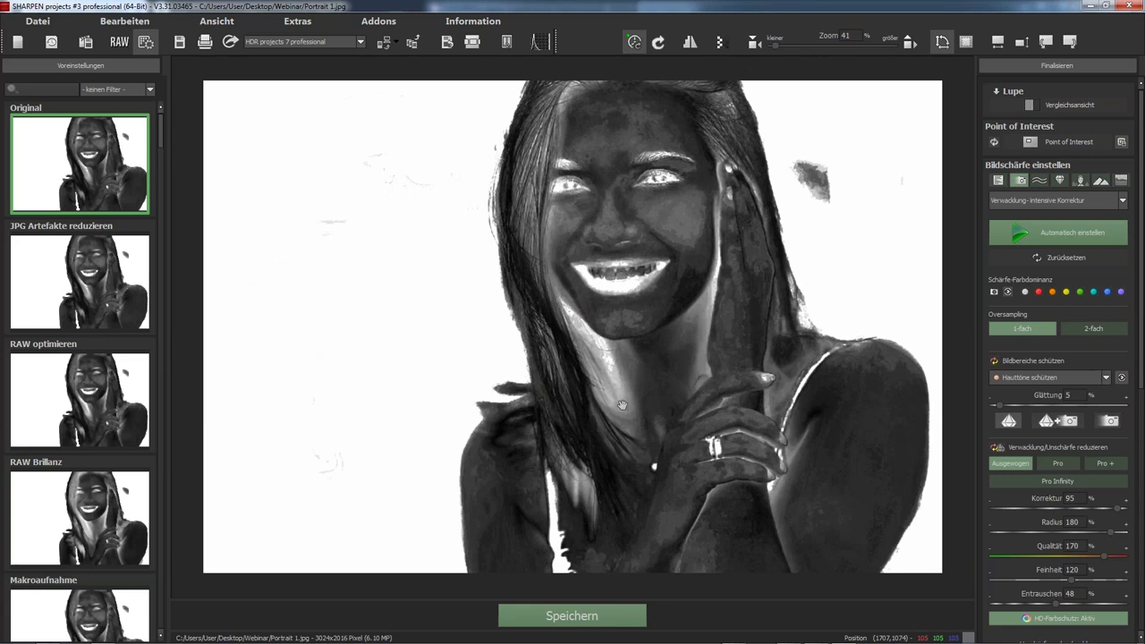
# - Hide the protection mask and open Portrait 2 from the Webinar folder without saving
pyautogui.click(994, 362)
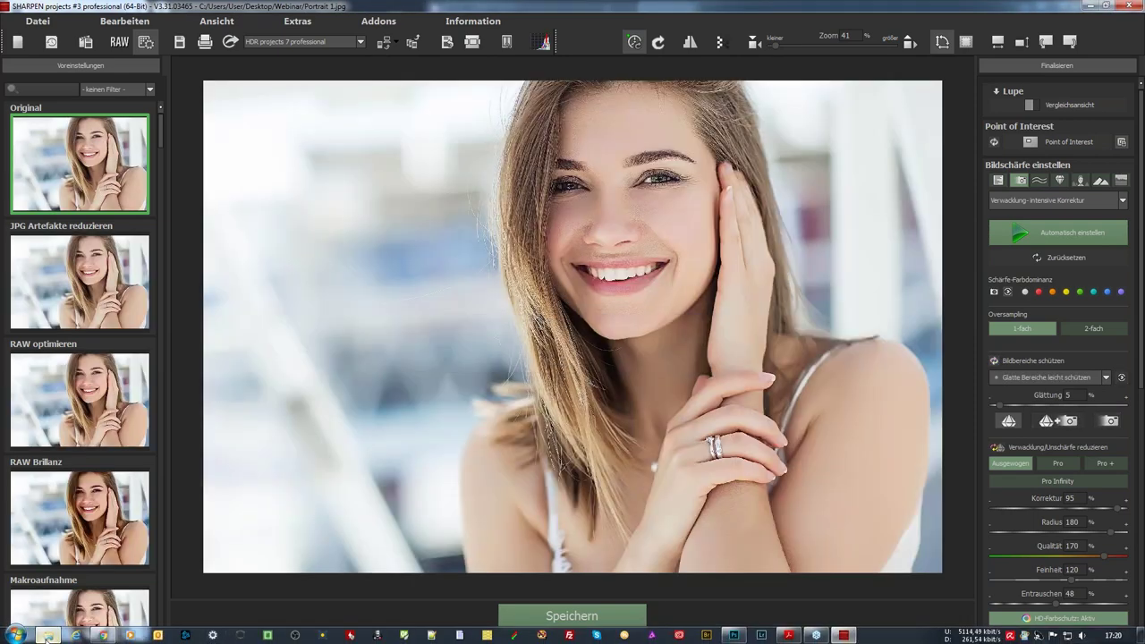
pyautogui.click(47, 637)
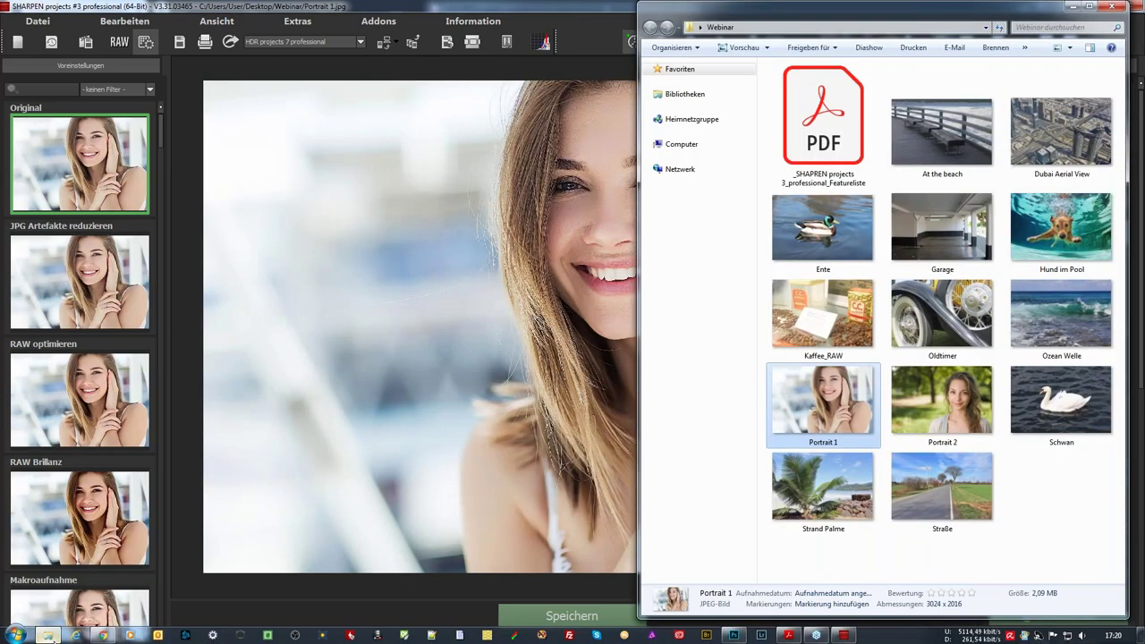
pyautogui.doubleClick(939, 393)
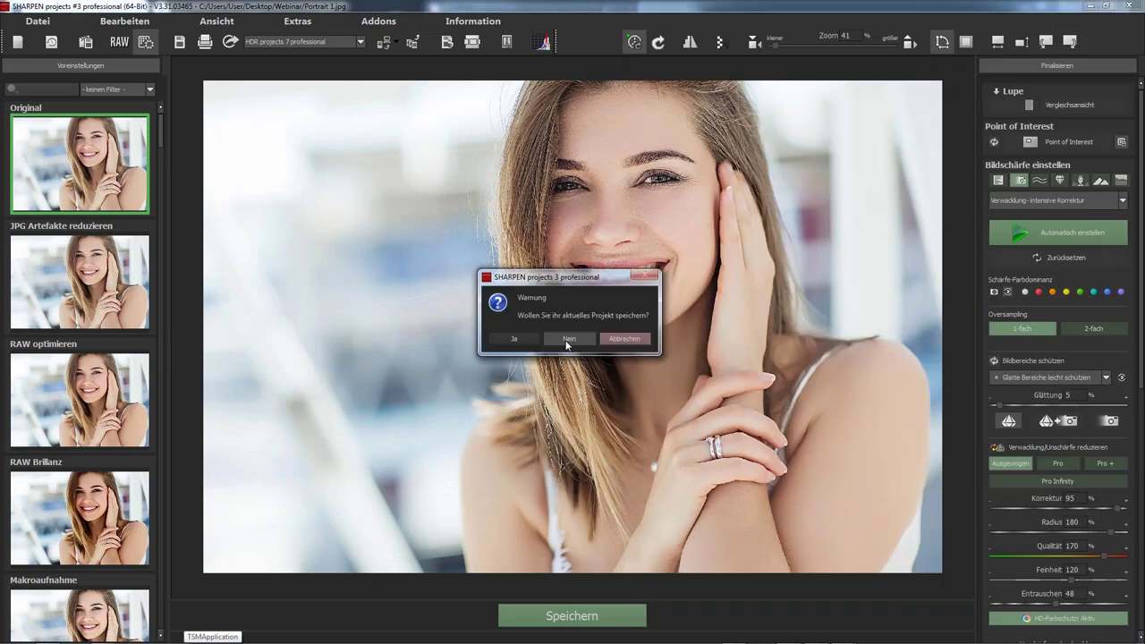
pyautogui.click(565, 338)
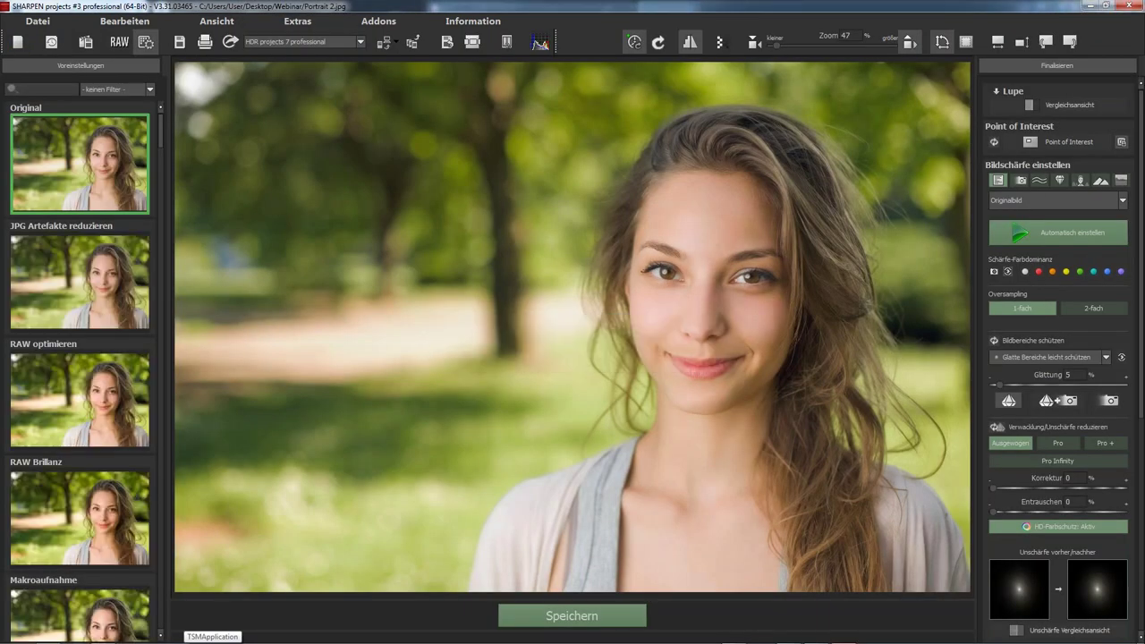
# - Protect skin tones (Hauttöne schützen) in Portrait 2 and display the grey protection mask
pyautogui.click(1028, 356)
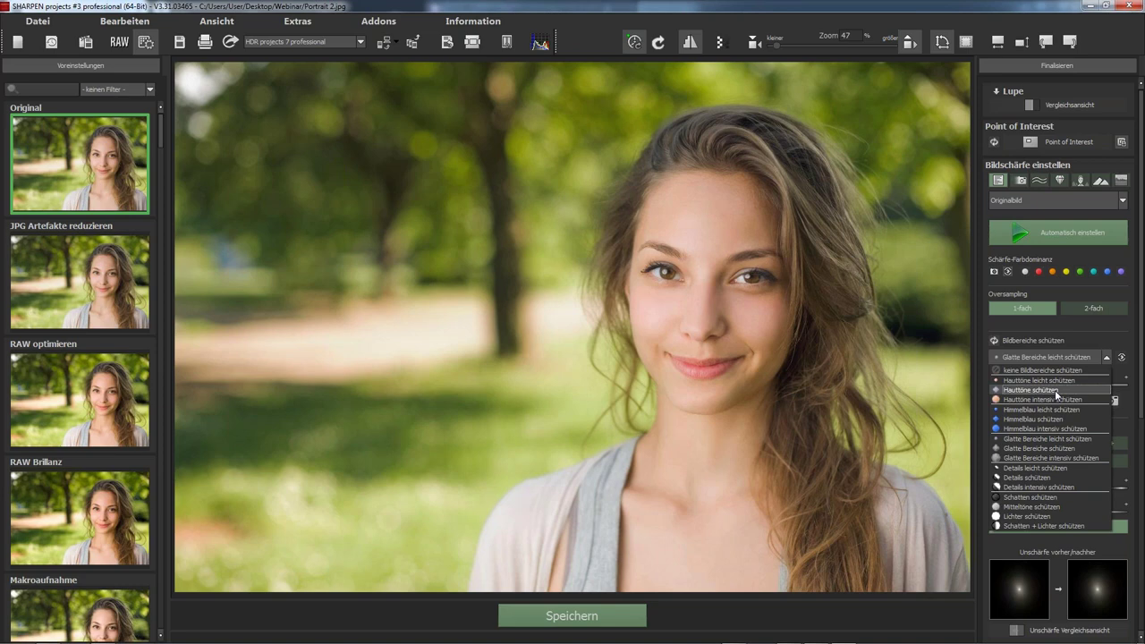
pyautogui.click(1056, 390)
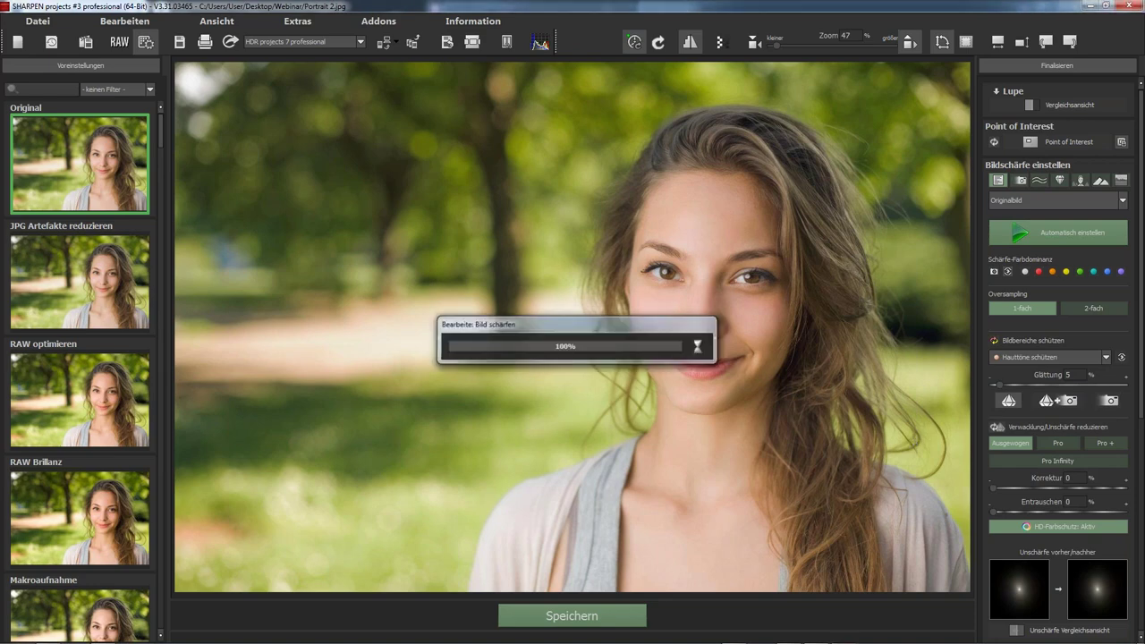
pyautogui.click(1121, 358)
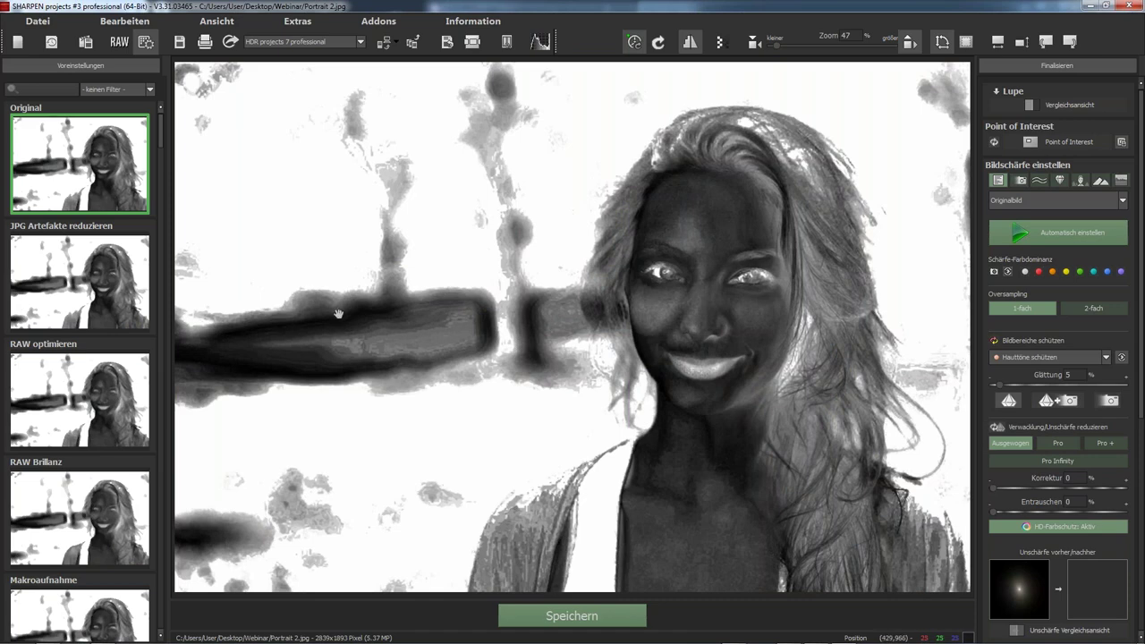
# - Hide the skin-tone mask so Portrait 2 shows in full colour again
pyautogui.click(1120, 358)
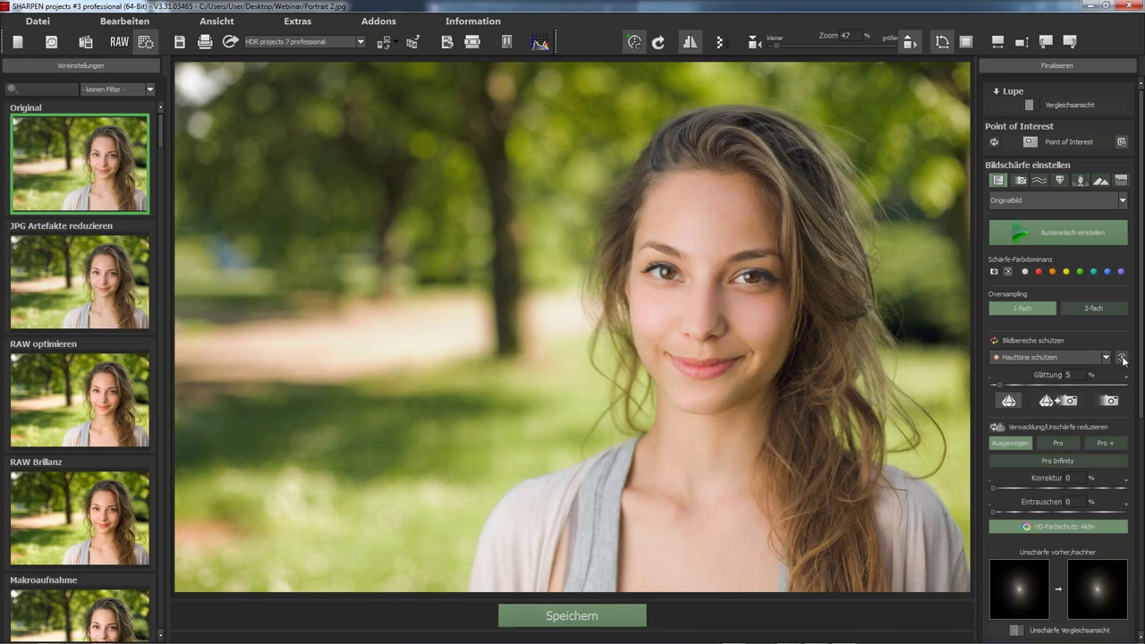
pyautogui.click(1123, 358)
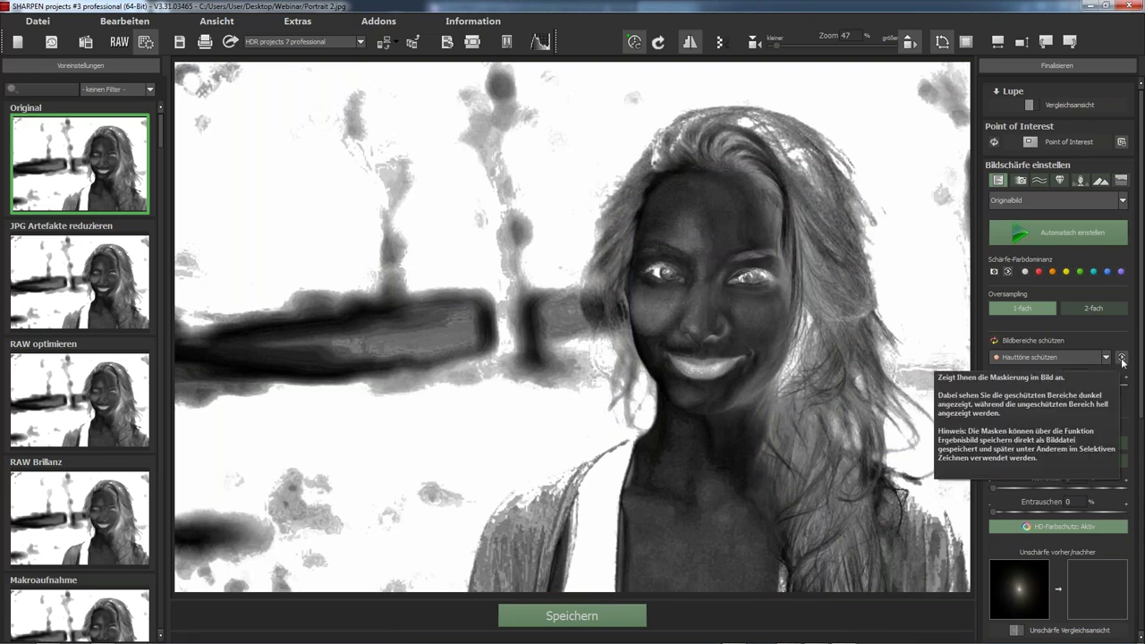
pyautogui.click(1122, 358)
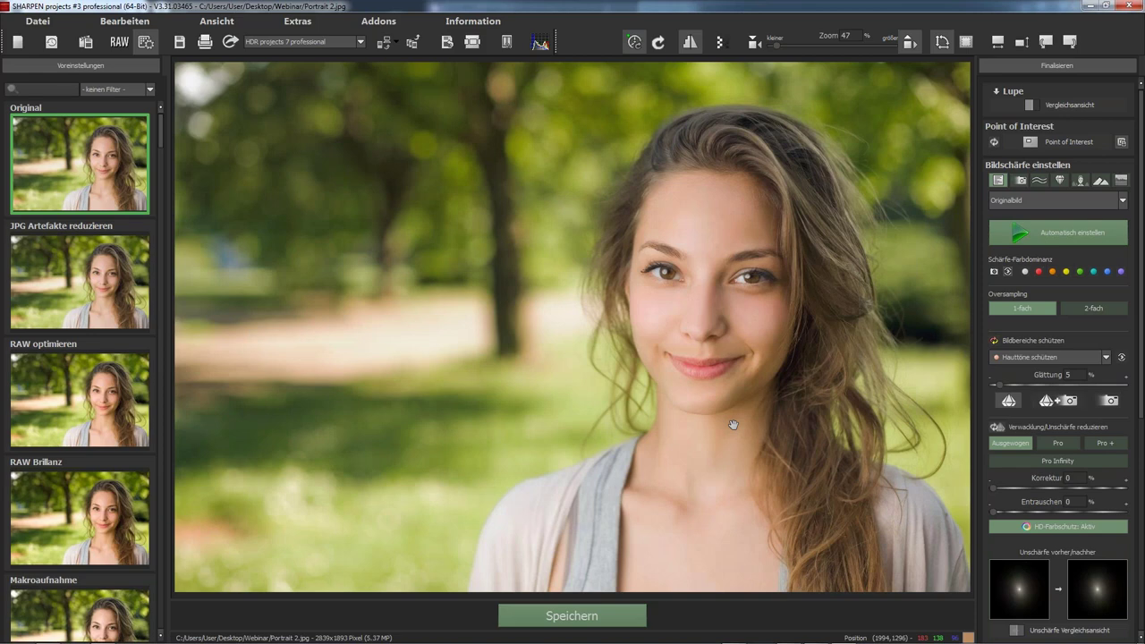
# - Auto-sharpen Portrait 2 (Verwacklung – intensive Korrektur, Korrektur 95, Radius 180) and inspect the face up close
pyautogui.scroll(3, 832, 426)
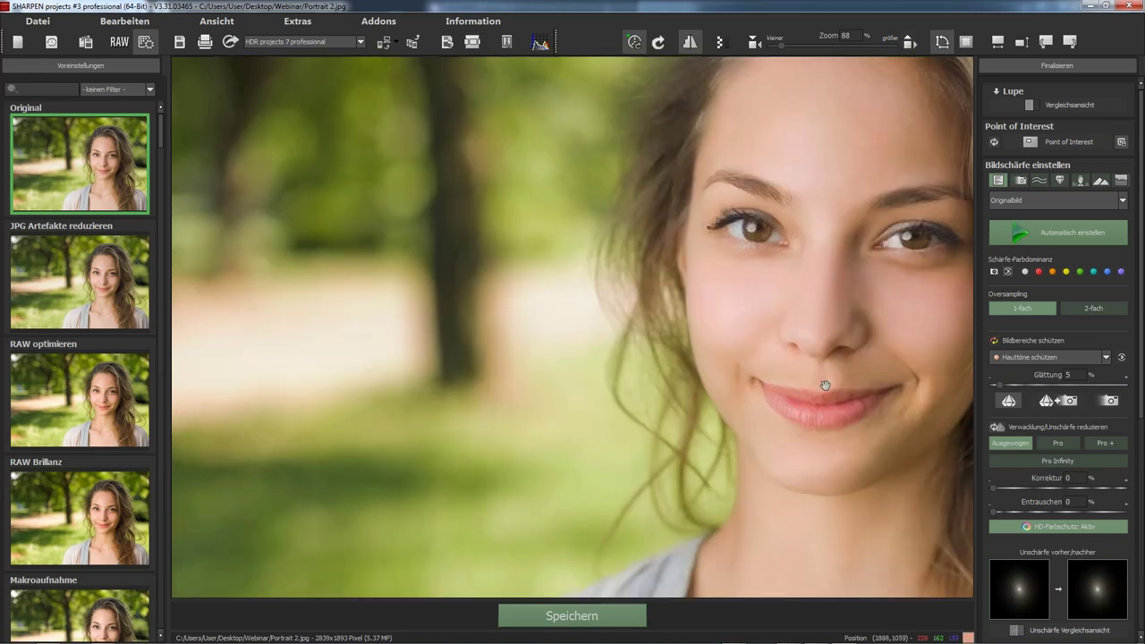
pyautogui.scroll(1, 636, 423)
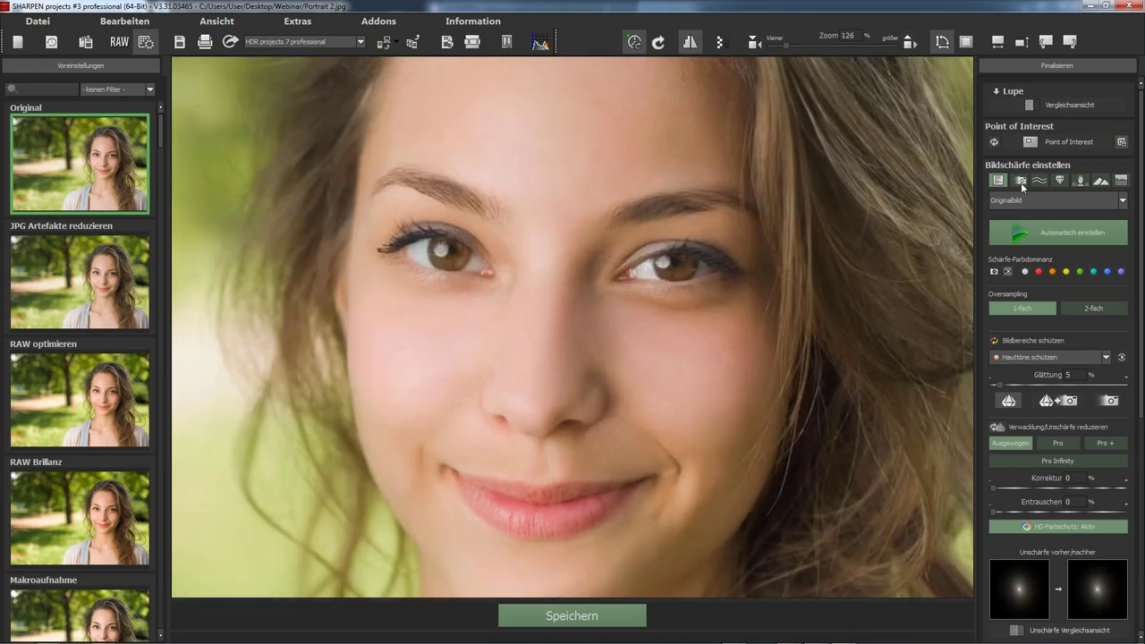
pyautogui.click(1057, 235)
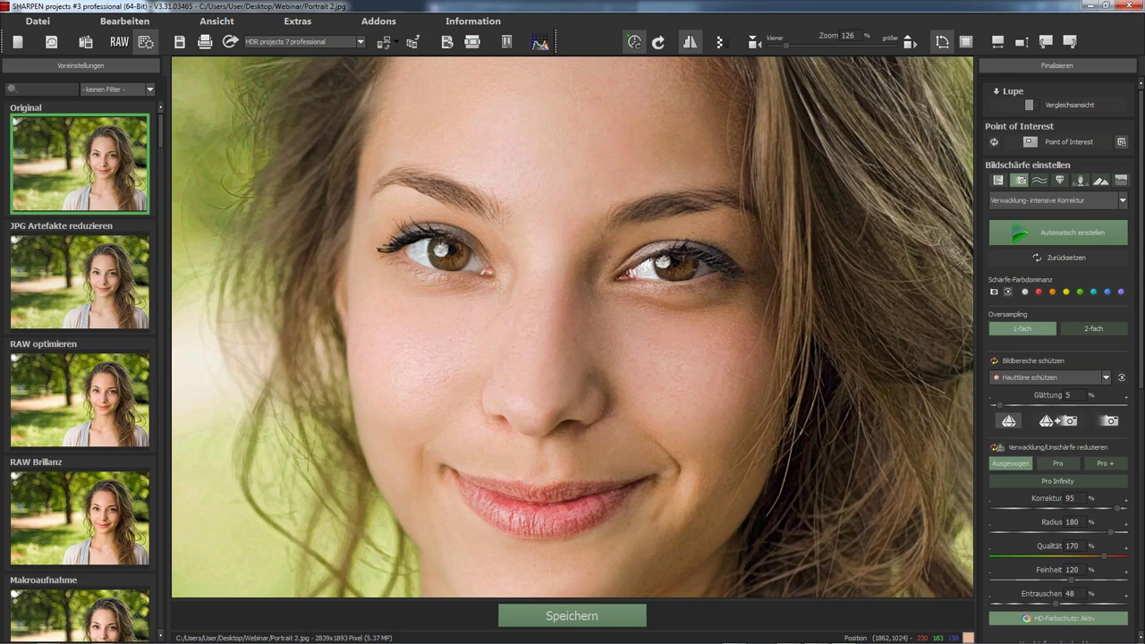
pyautogui.scroll(-5, 327, 358)
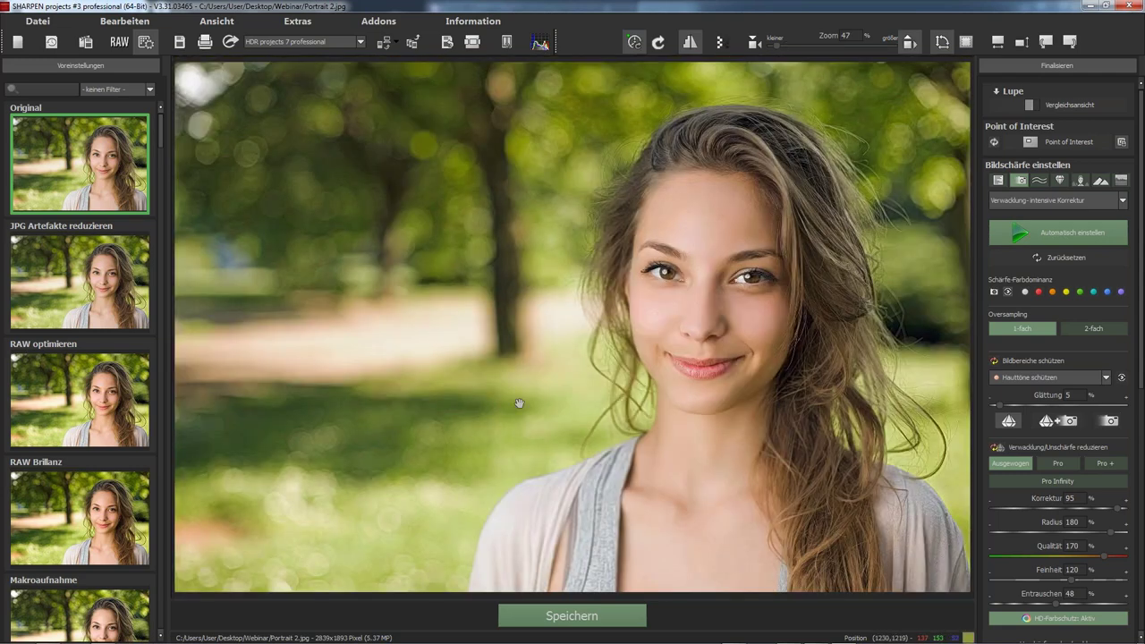
pyautogui.scroll(1, 524, 354)
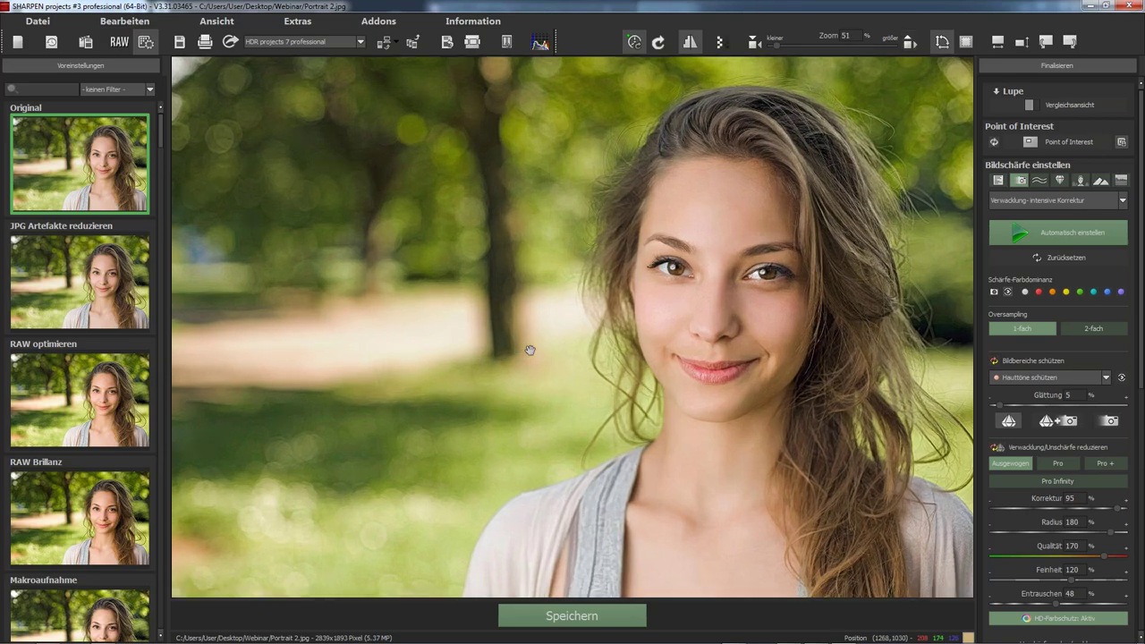
pyautogui.scroll(1, 495, 230)
pyautogui.scroll(1, 450, 383)
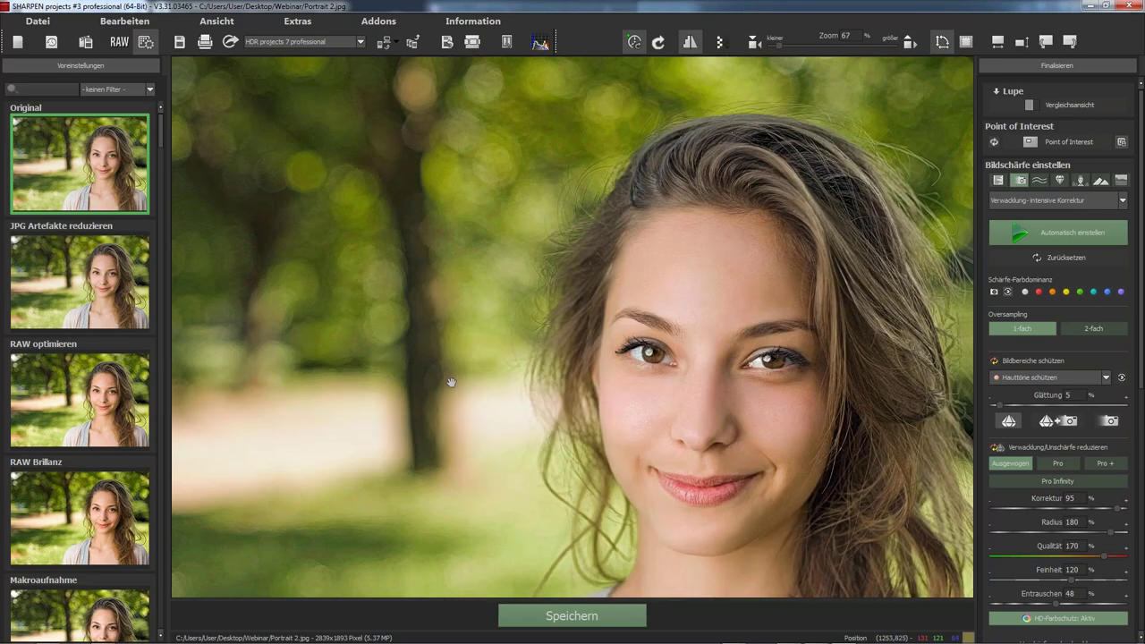
pyautogui.scroll(1, 498, 352)
pyautogui.moveTo(498, 352); pyautogui.dragTo(573, 324)
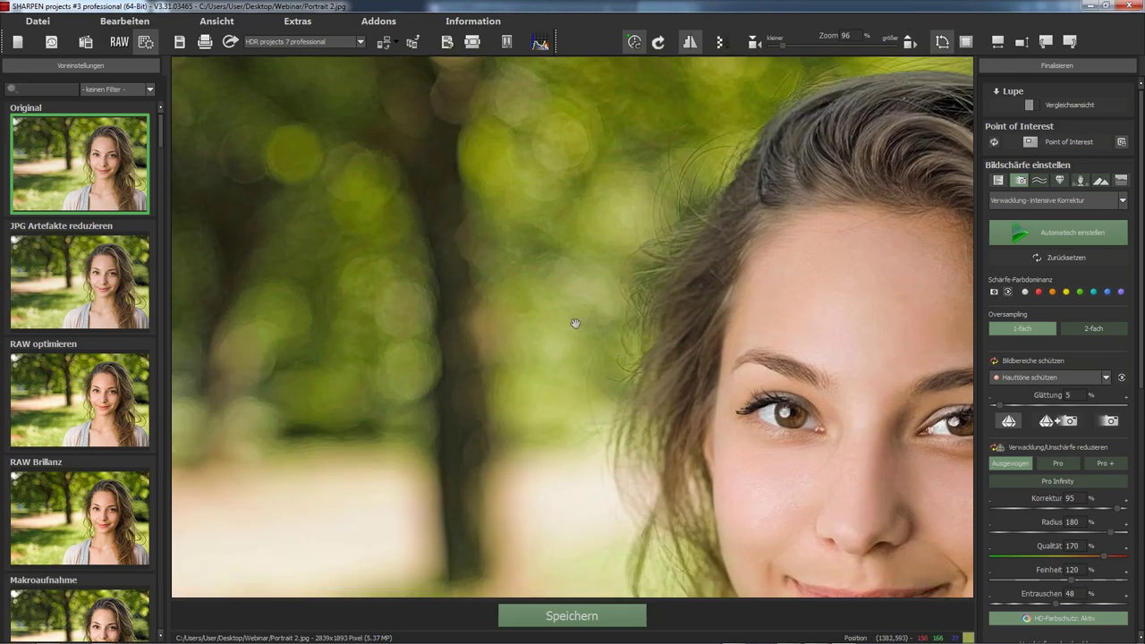
pyautogui.scroll(-1, 692, 364)
pyautogui.scroll(-1, 542, 384)
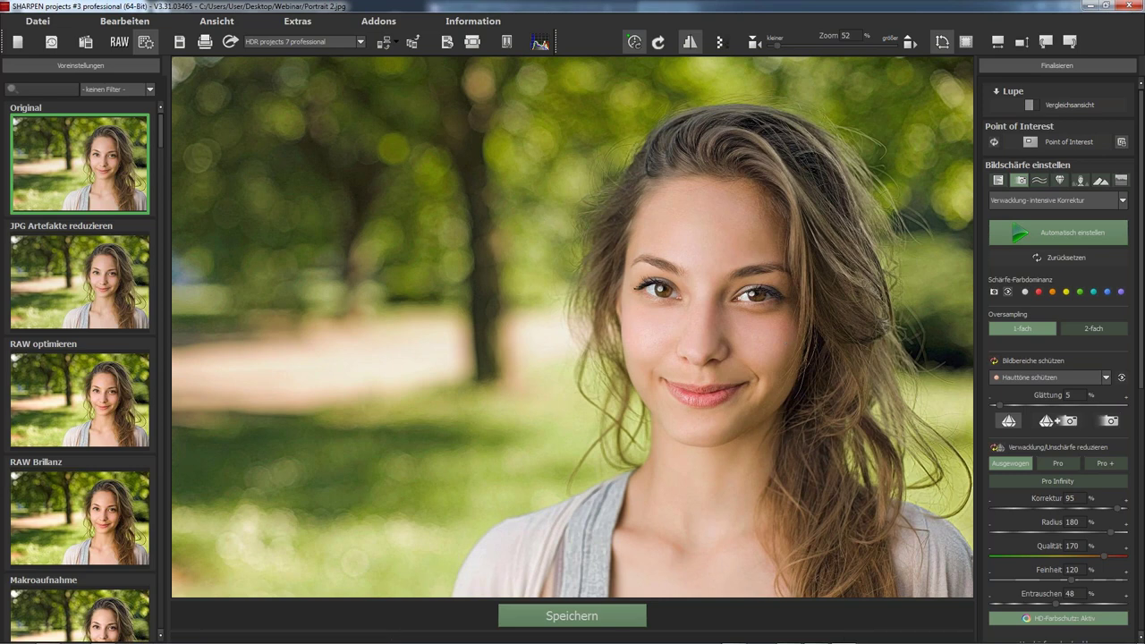
# - Strongly protect the portrait's smooth areas with Glatte Bereiche intensiv schützen and zoom to check
pyautogui.click(1067, 379)
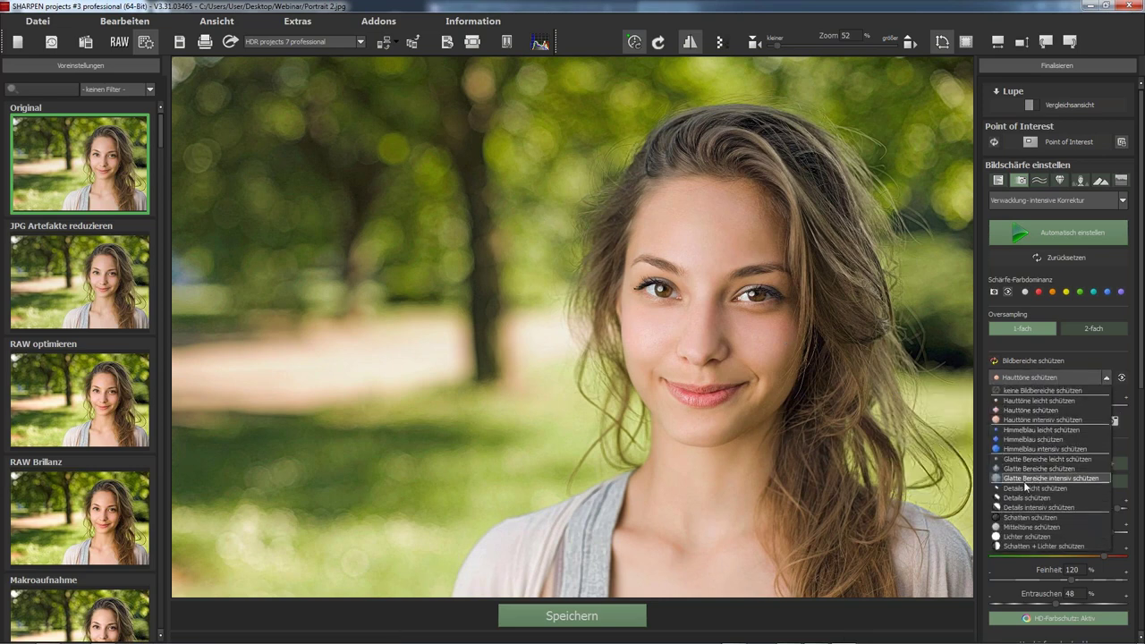
pyautogui.click(1031, 476)
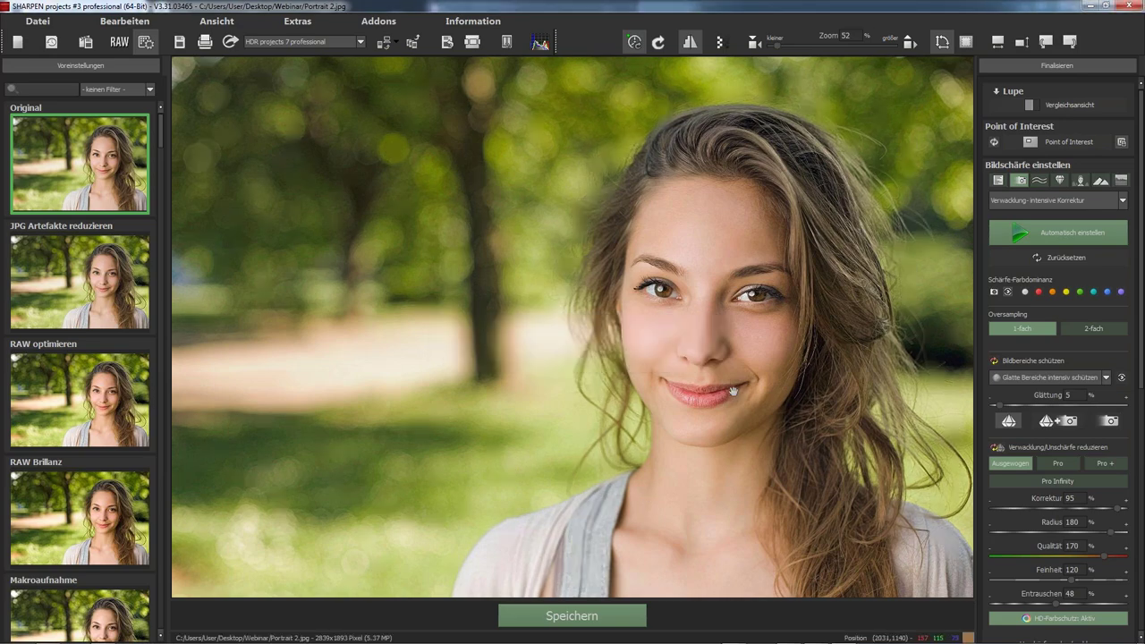
pyautogui.scroll(2, 677, 352)
pyautogui.scroll(2, 677, 351)
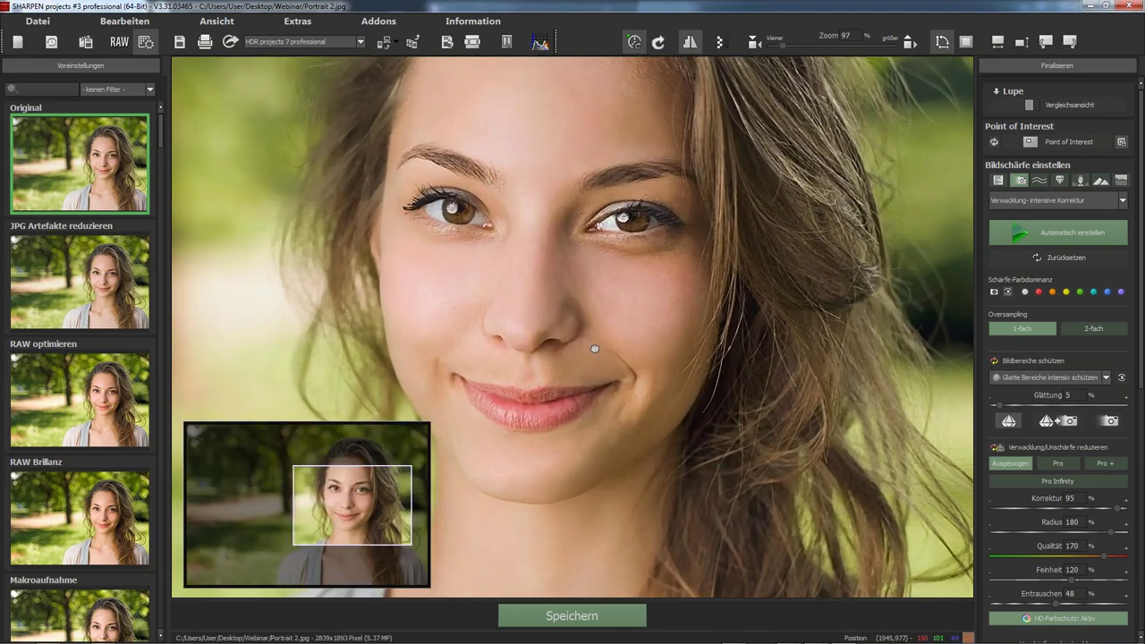
pyautogui.scroll(1, 700, 401)
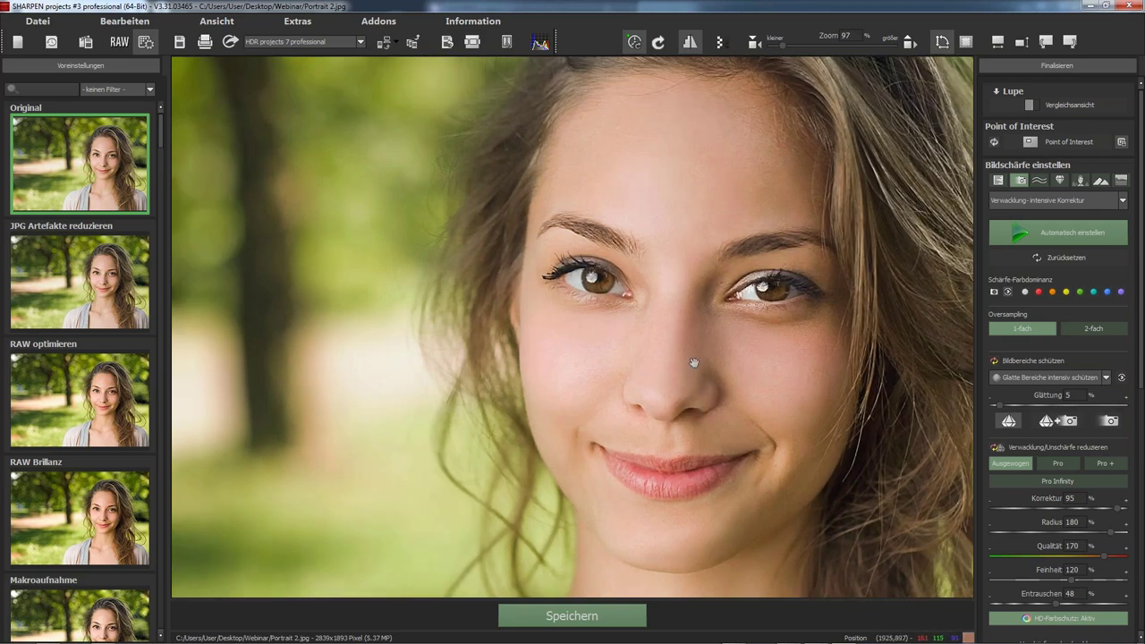
pyautogui.scroll(-5, 693, 362)
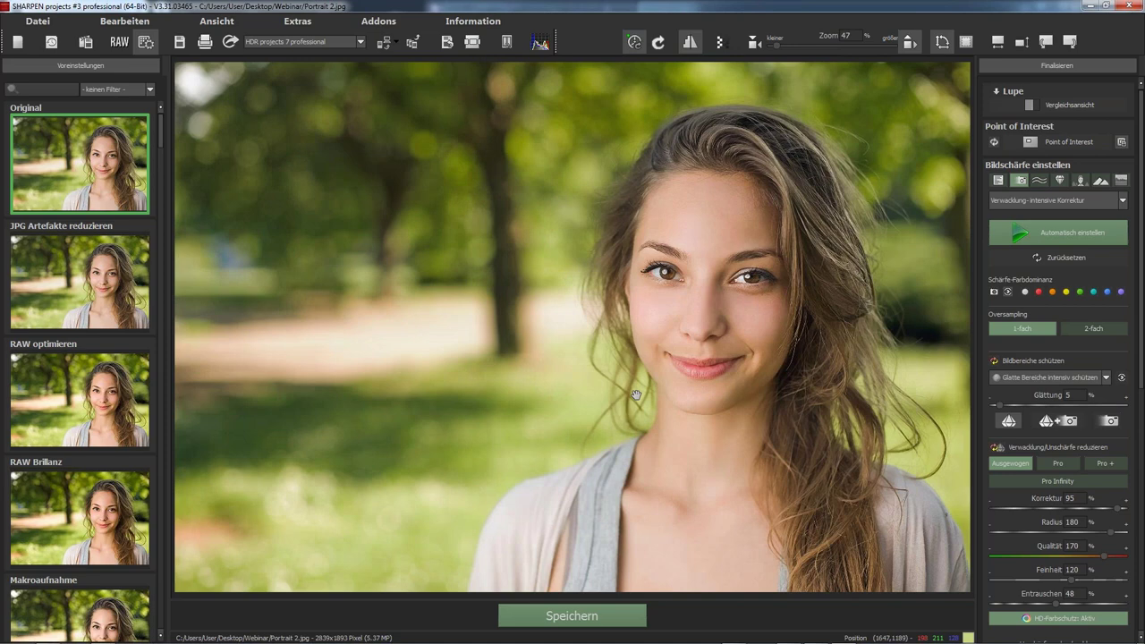
# - Bring the franzis.de product page in Chrome to the front and scroll down it
pyautogui.click(1045, 377)
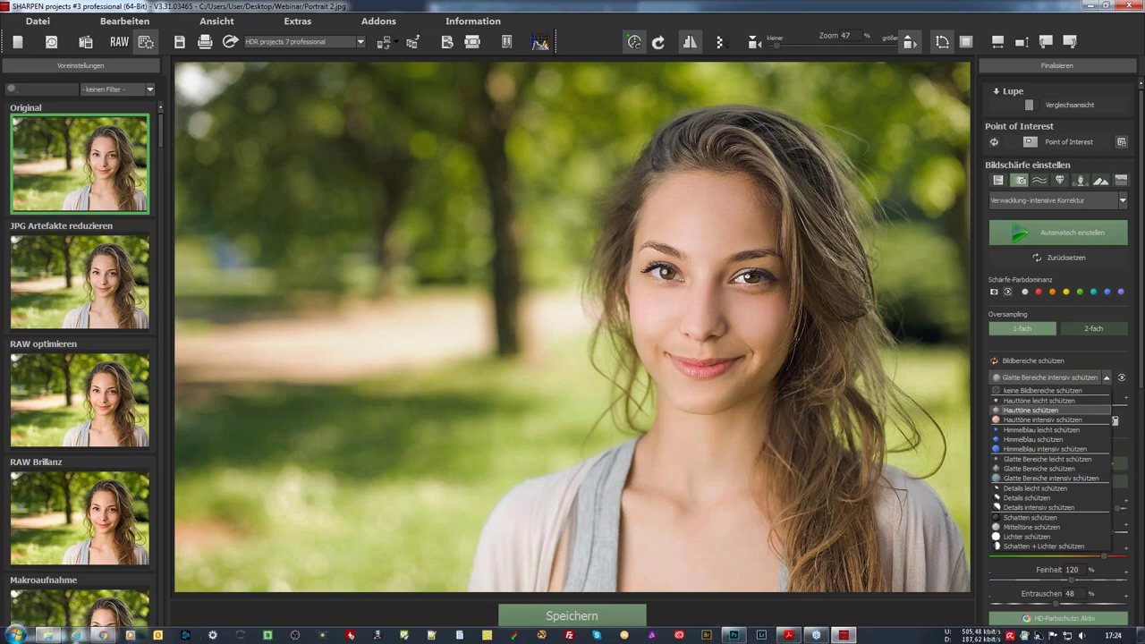
pyautogui.click(103, 634)
pyautogui.scroll(-5, 647, 342)
pyautogui.scroll(-5, 648, 342)
pyautogui.scroll(-5, 647, 342)
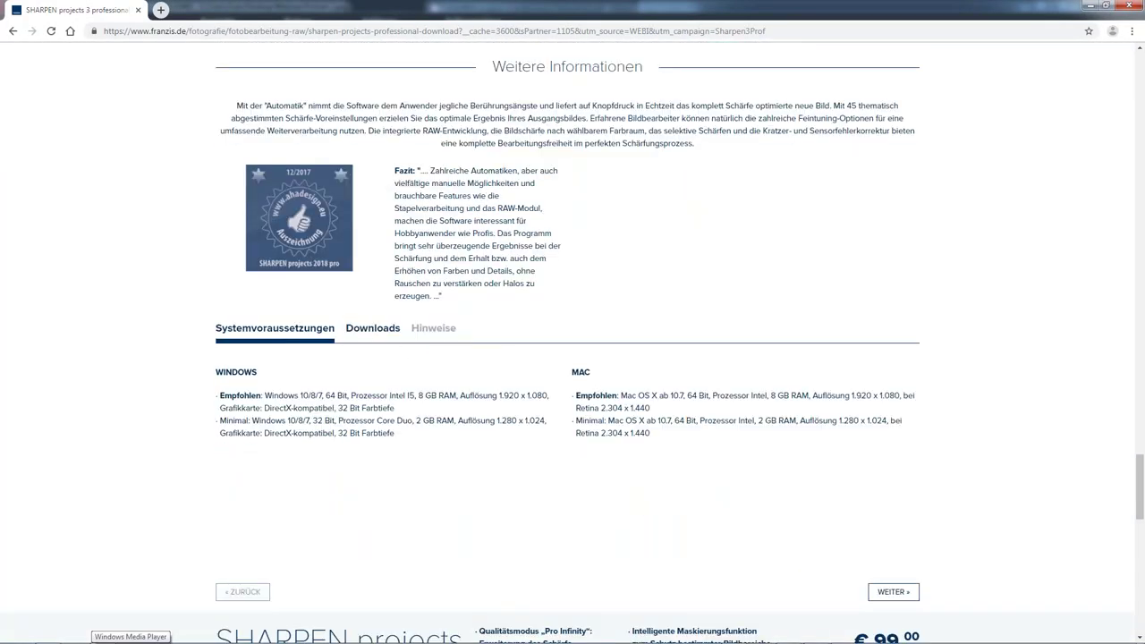
# - Show the product page's Downloads section with the 30-day demo, then return to SHARPEN
pyautogui.click(373, 331)
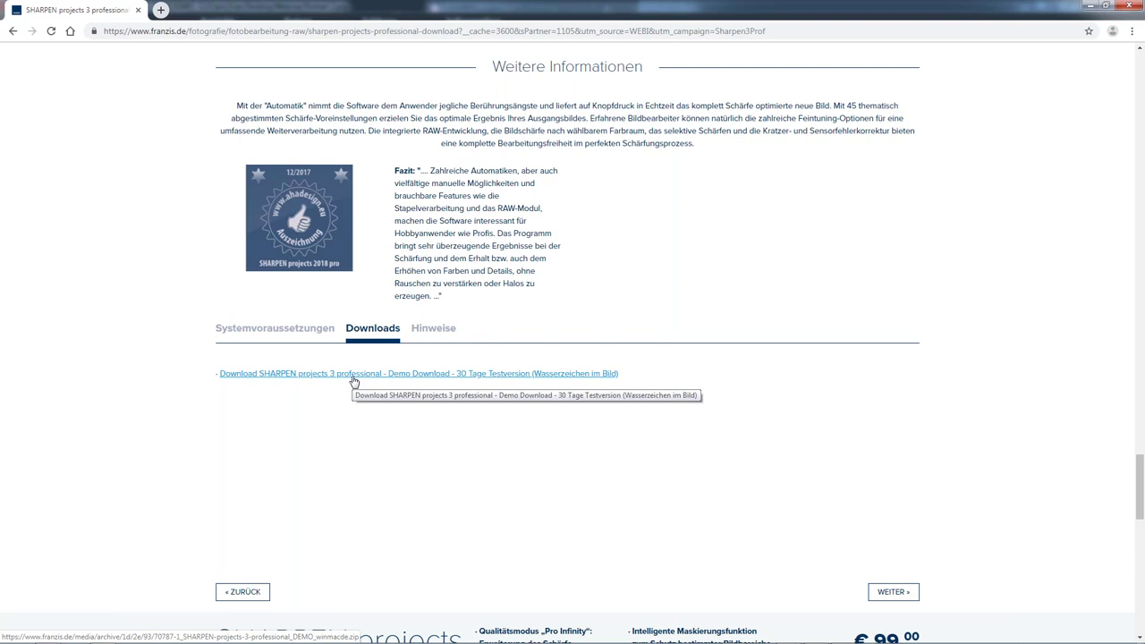
pyautogui.moveTo(572, 637)
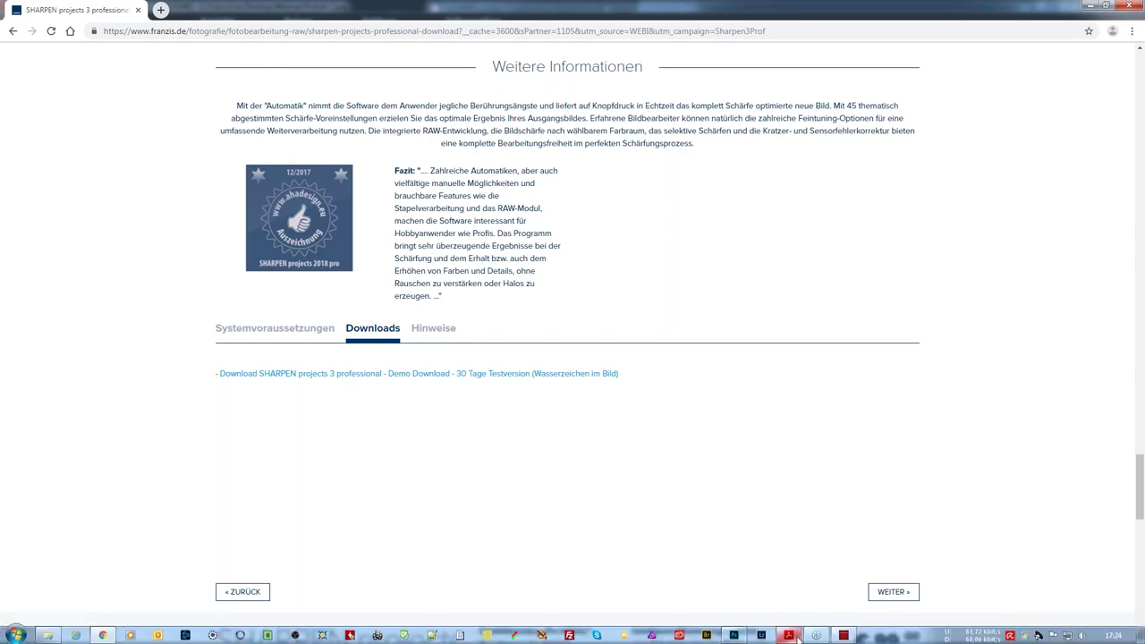
pyautogui.click(840, 636)
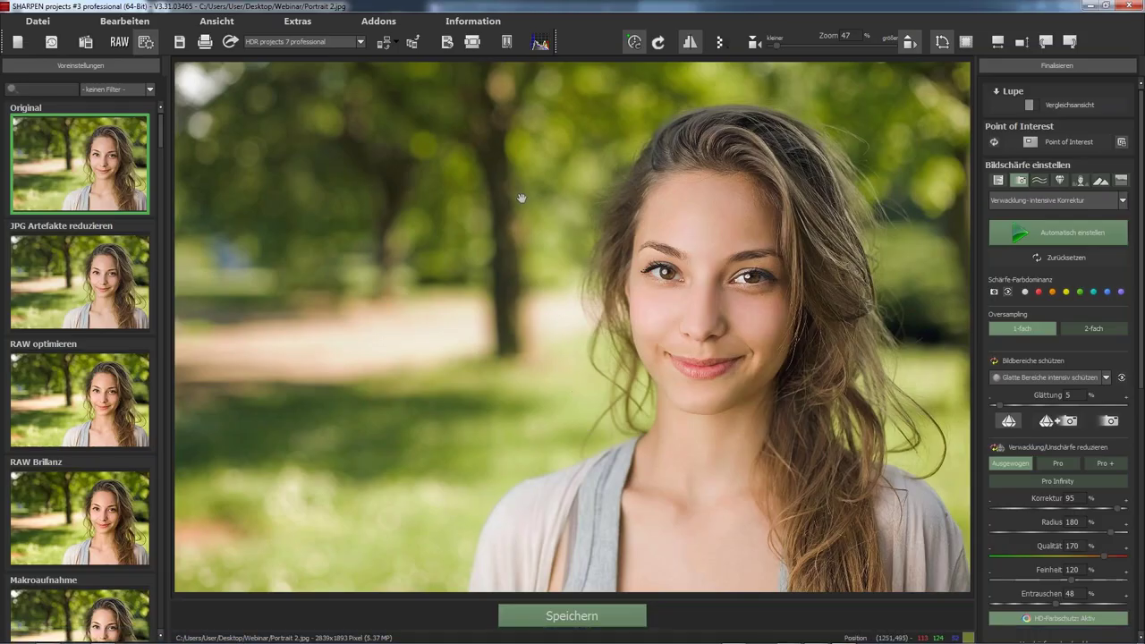
# - Zoom into the portrait's background bokeh and back out to fit, then bring up the Webinar folder
pyautogui.scroll(2, 521, 197)
pyautogui.scroll(4, 526, 191)
pyautogui.scroll(3, 544, 233)
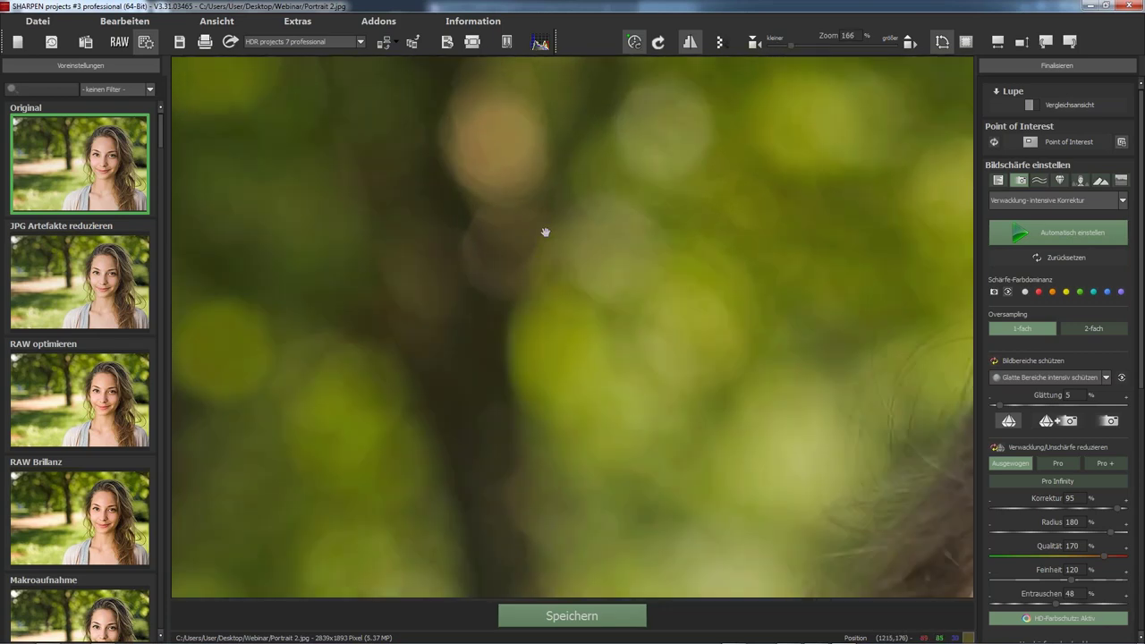
pyautogui.scroll(3, 509, 170)
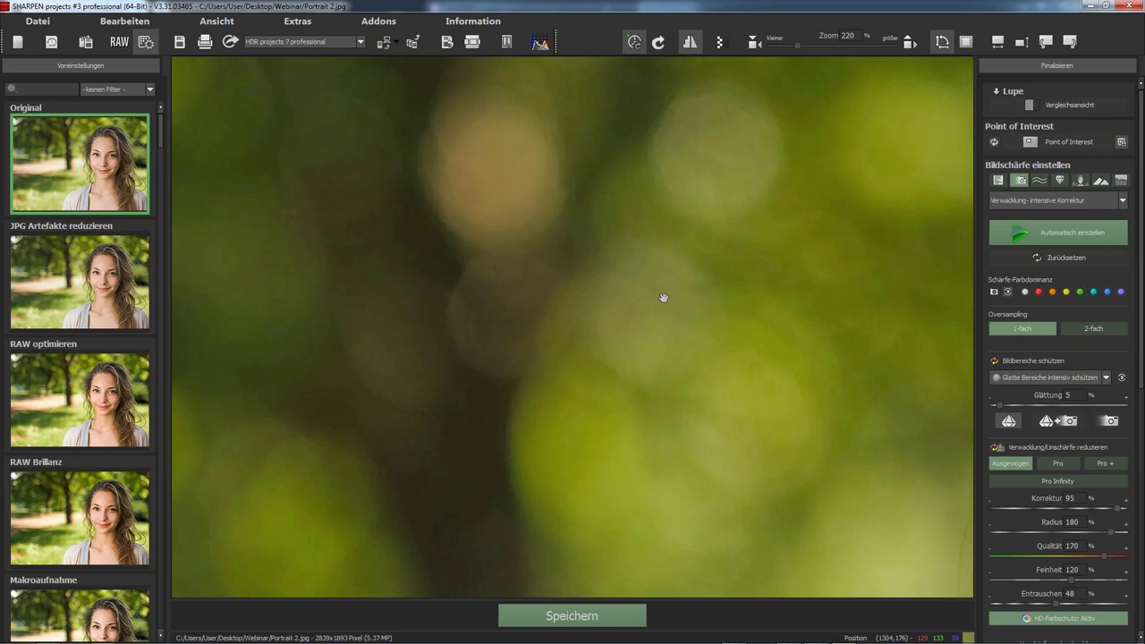
pyautogui.scroll(-2, 662, 299)
pyautogui.scroll(-2, 652, 339)
pyautogui.scroll(-2, 626, 367)
pyautogui.scroll(-2, 608, 382)
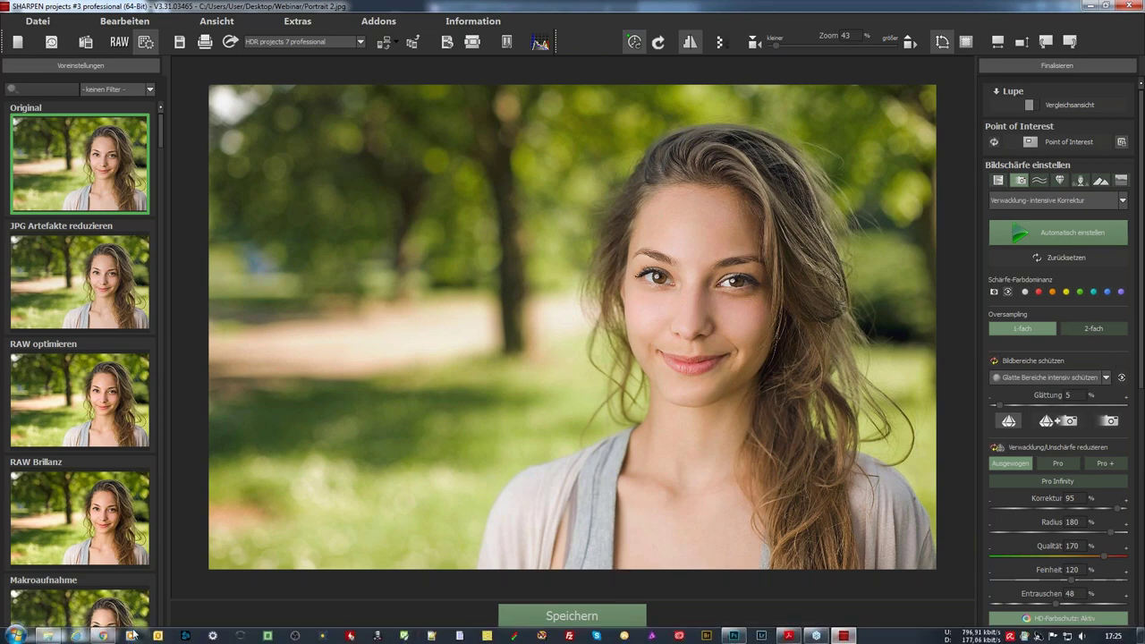
pyautogui.click(47, 636)
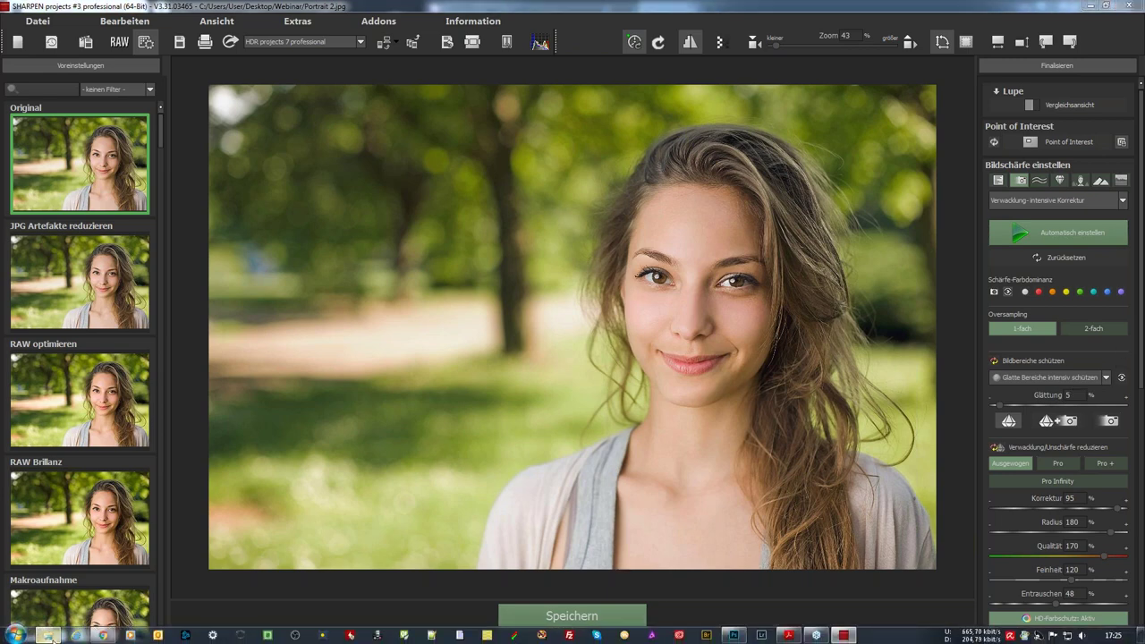
# - Load Ozean Welle from the Webinar folder into SHARPEN, answering the save prompt
pyautogui.click(1064, 522)
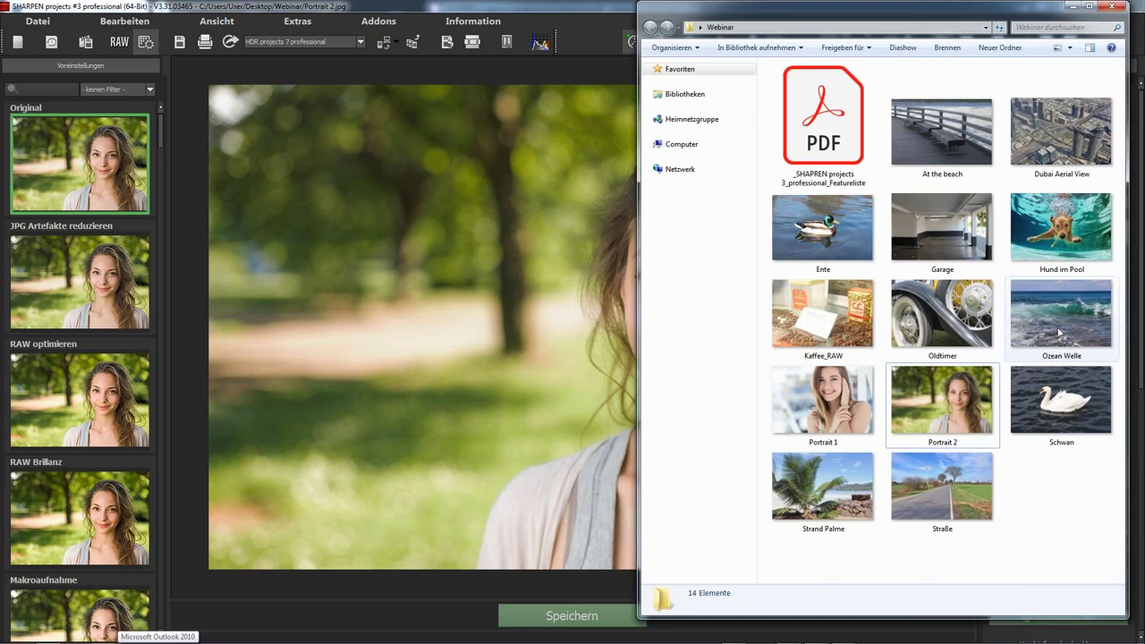
pyautogui.moveTo(1063, 333); pyautogui.dragTo(426, 308)
pyautogui.click(561, 337)
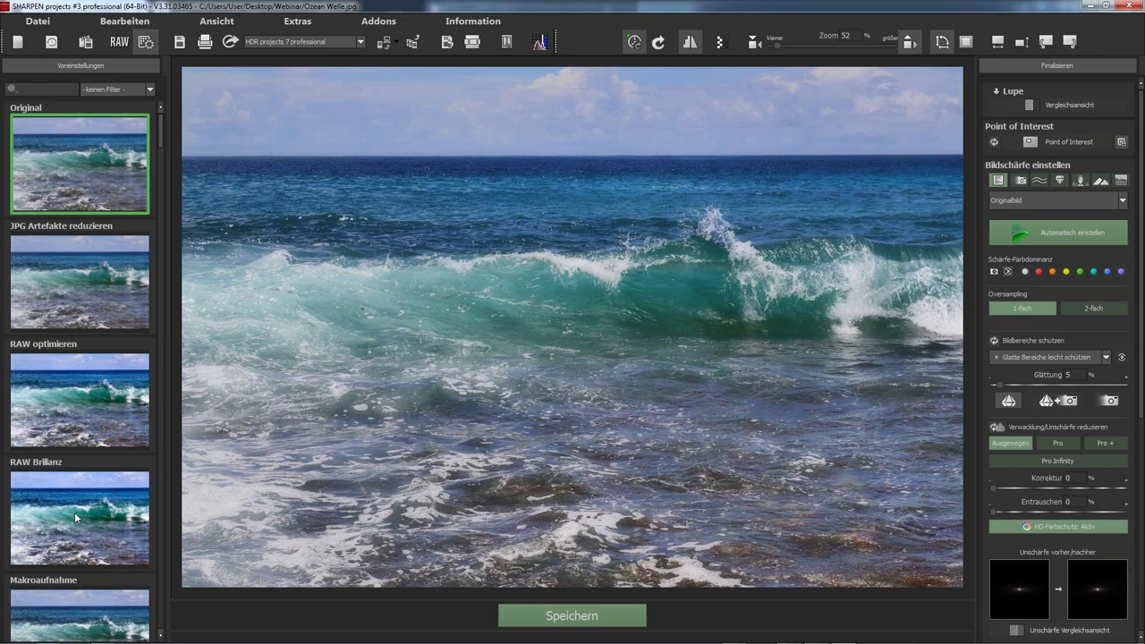
# - Apply the RAW Brillanz preset to the wave photo (Korrektur 65, Radius 120) and zoom in
pyautogui.click(74, 512)
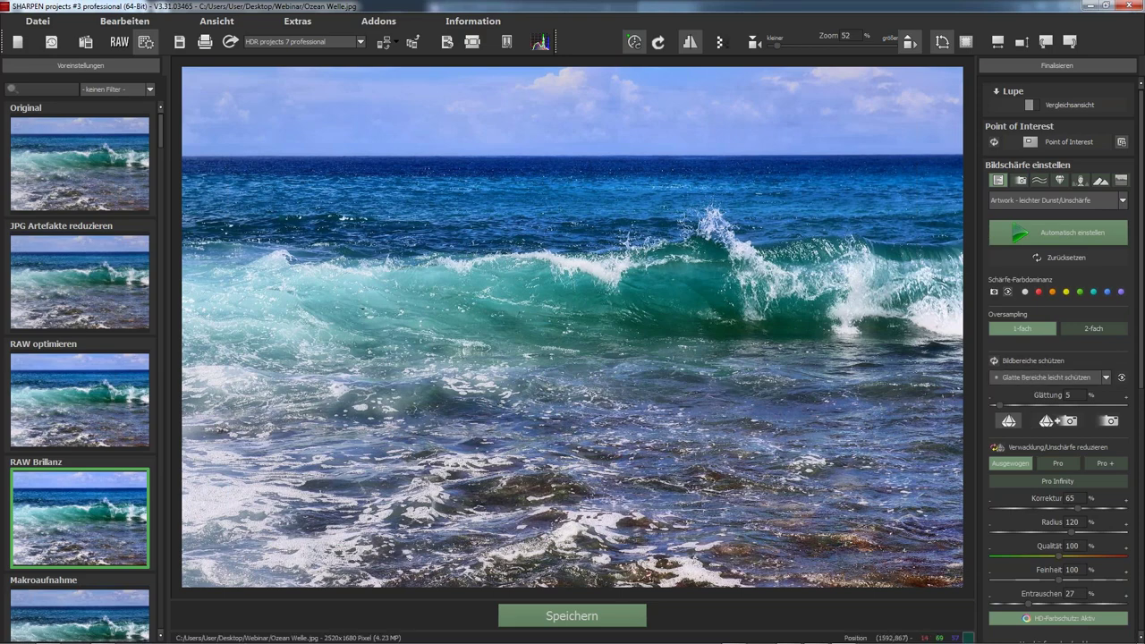
pyautogui.scroll(2, 706, 356)
pyautogui.scroll(1, 707, 356)
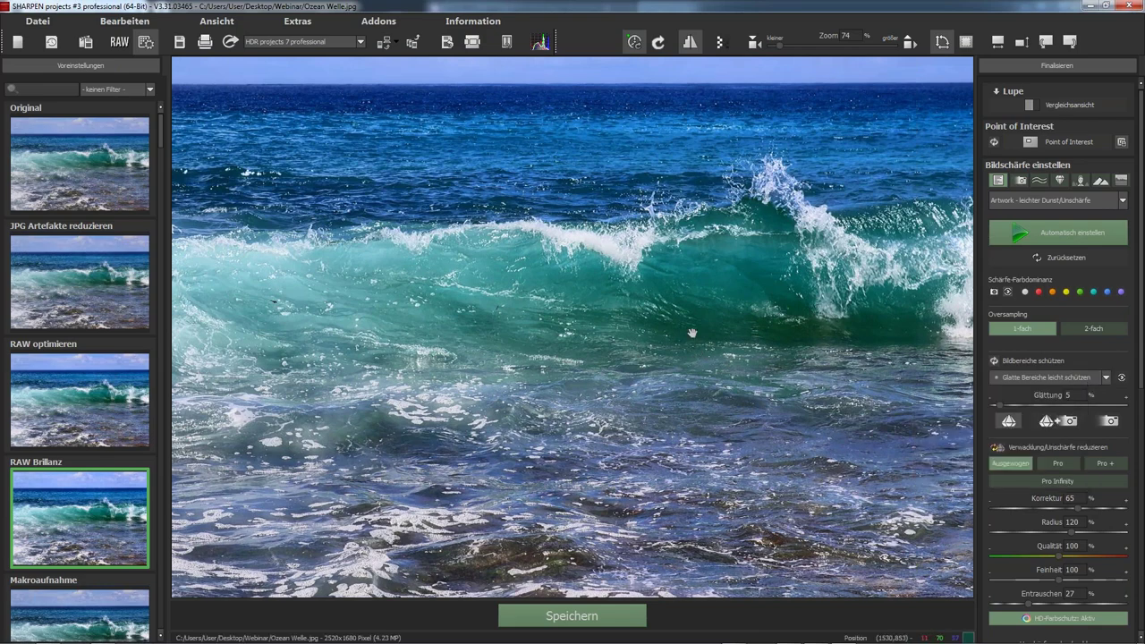
# - Zoom to about 266% on the spray at the wave crest, then open the area-protection choices
pyautogui.scroll(2, 694, 336)
pyautogui.scroll(2, 704, 341)
pyautogui.scroll(3, 704, 340)
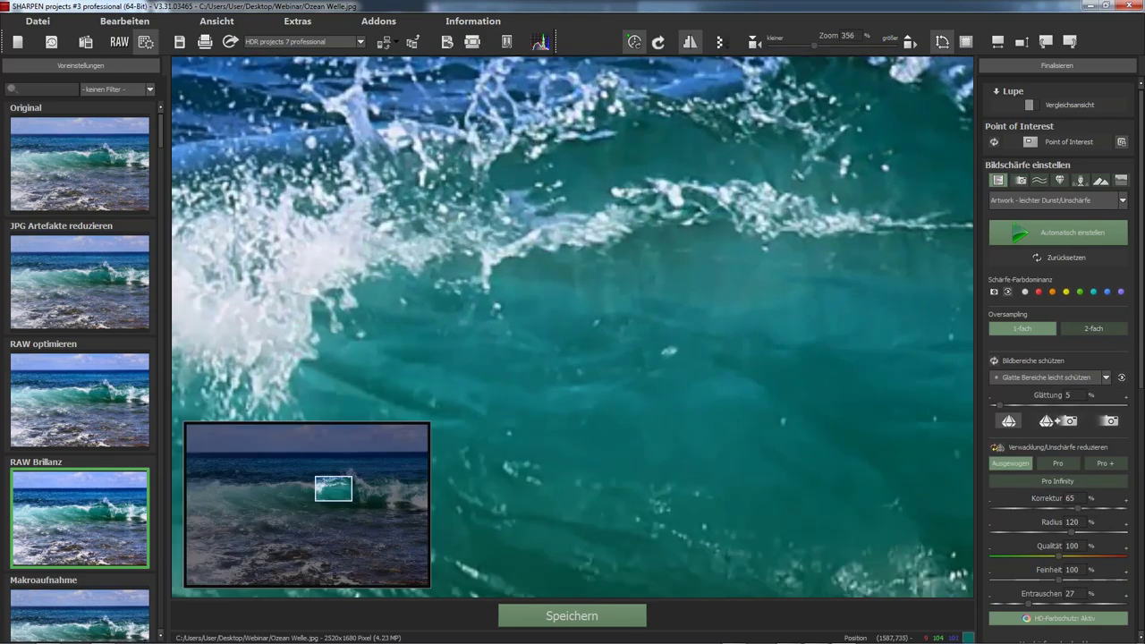
pyautogui.scroll(2, 705, 341)
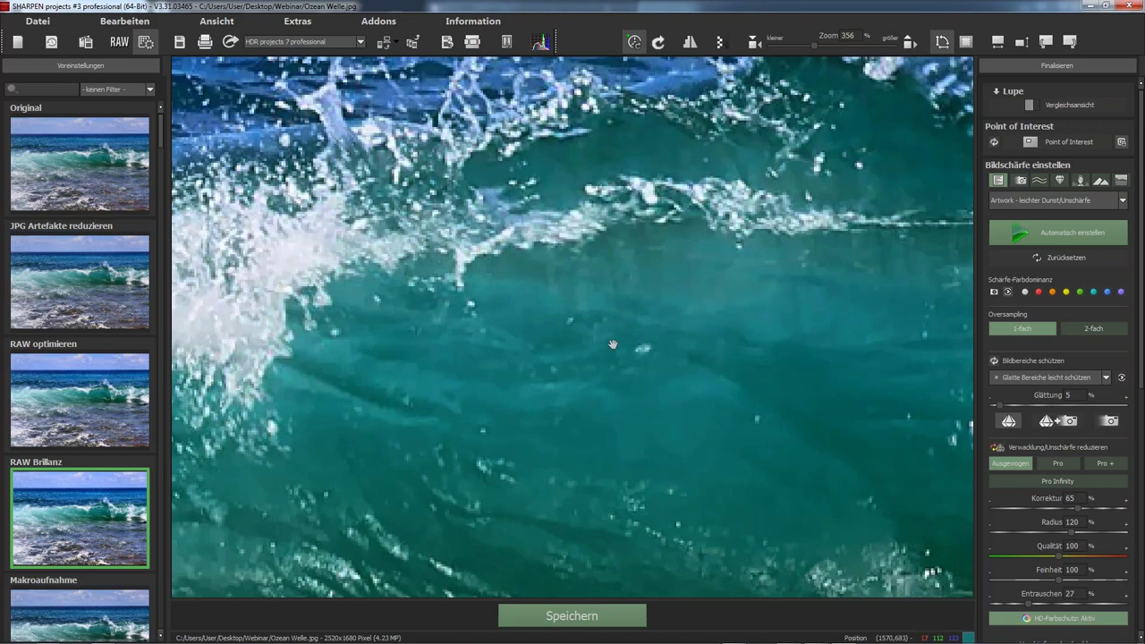
pyautogui.scroll(-2, 612, 353)
pyautogui.moveTo(612, 367); pyautogui.dragTo(561, 526)
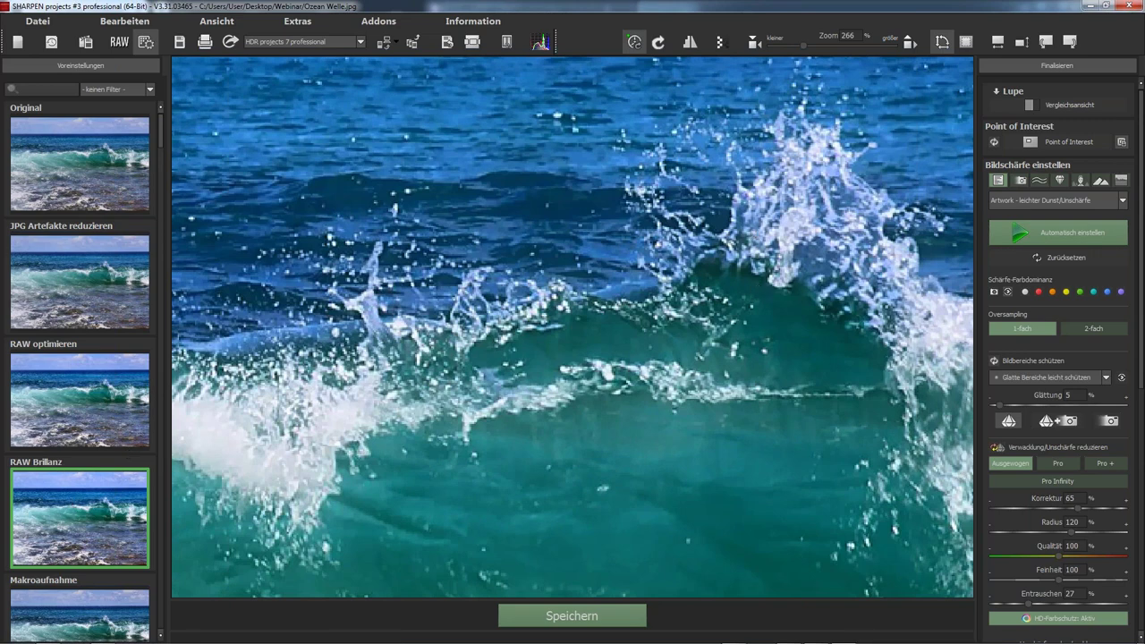
pyautogui.click(1020, 377)
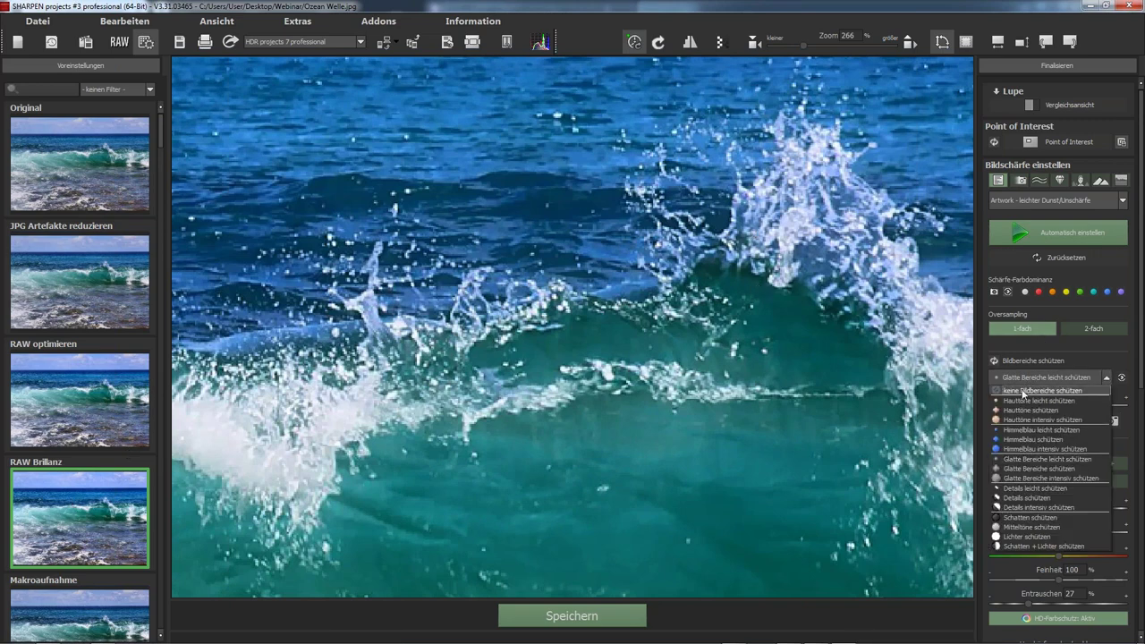
# - Toggle protection off and back to Glatte Bereiche leicht schützen, then select the Original preset
pyautogui.click(1027, 390)
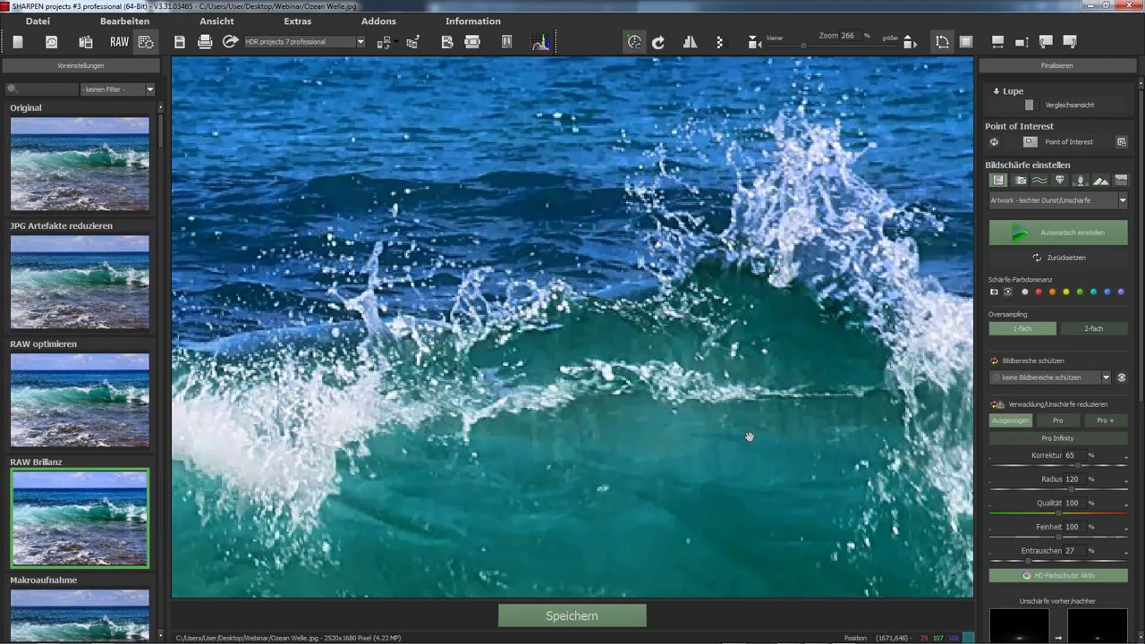
pyautogui.click(1034, 374)
pyautogui.click(1027, 390)
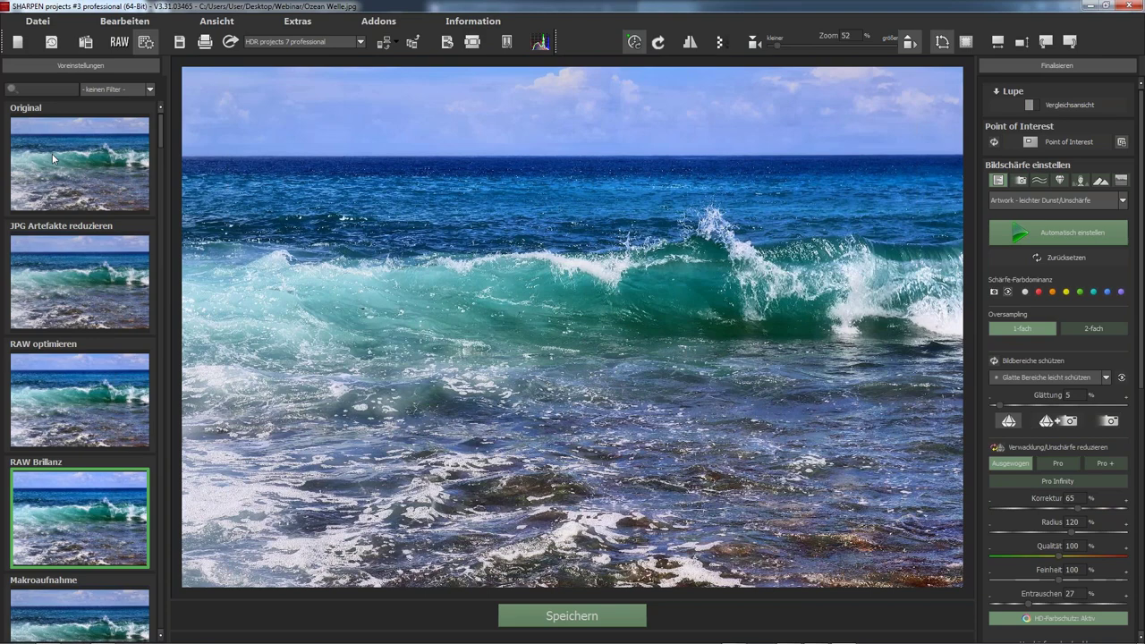
pyautogui.click(53, 158)
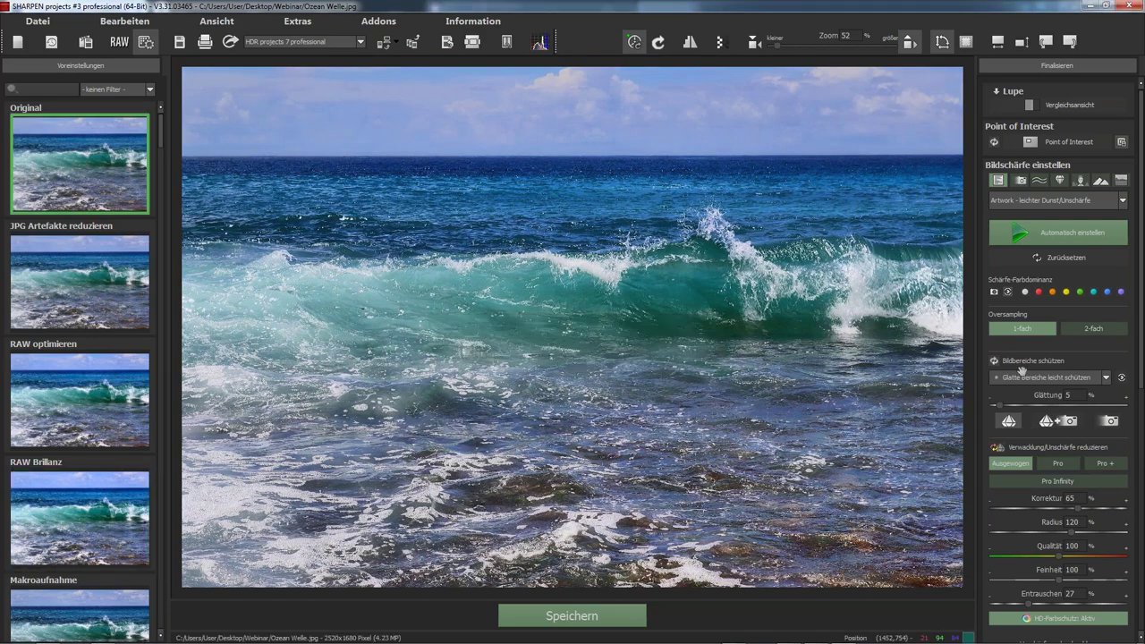
# - Raise Dunst entfernen from 25 to 56 on the wave photo and show the processed preview again
pyautogui.moveTo(1139, 368); pyautogui.dragTo(1140, 534)
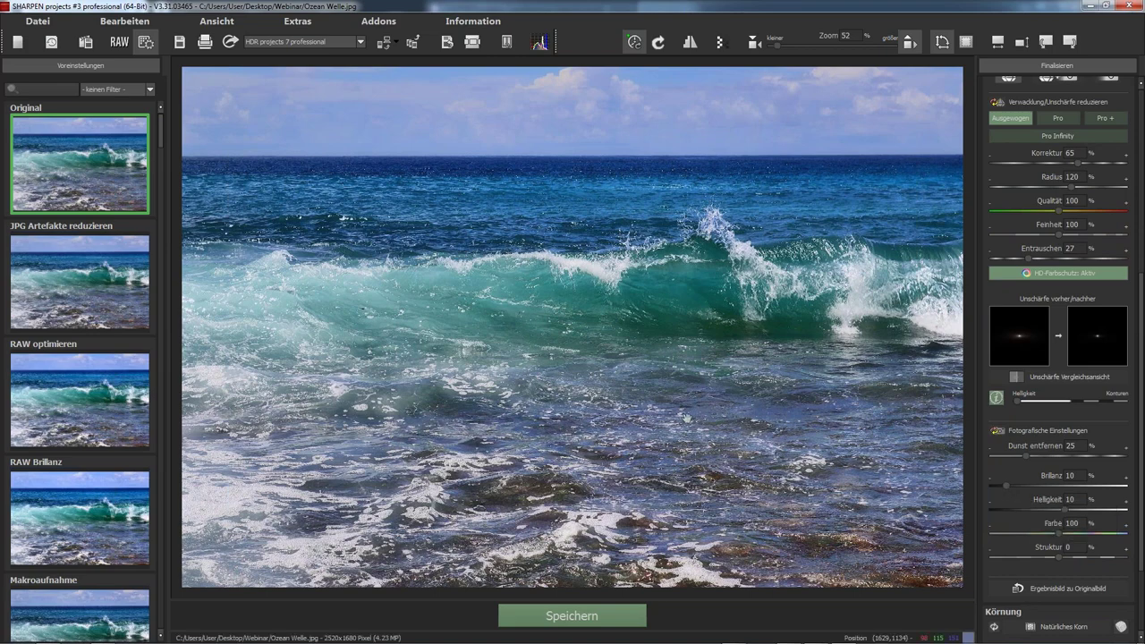
pyautogui.scroll(5, 1142, 349)
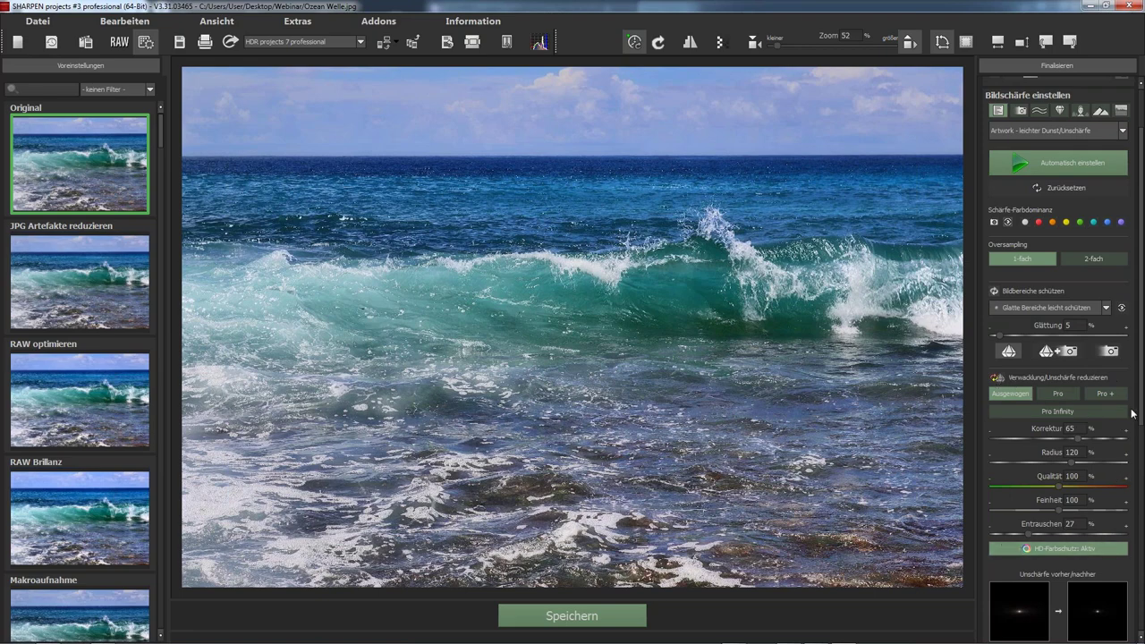
pyautogui.scroll(-5, 1029, 430)
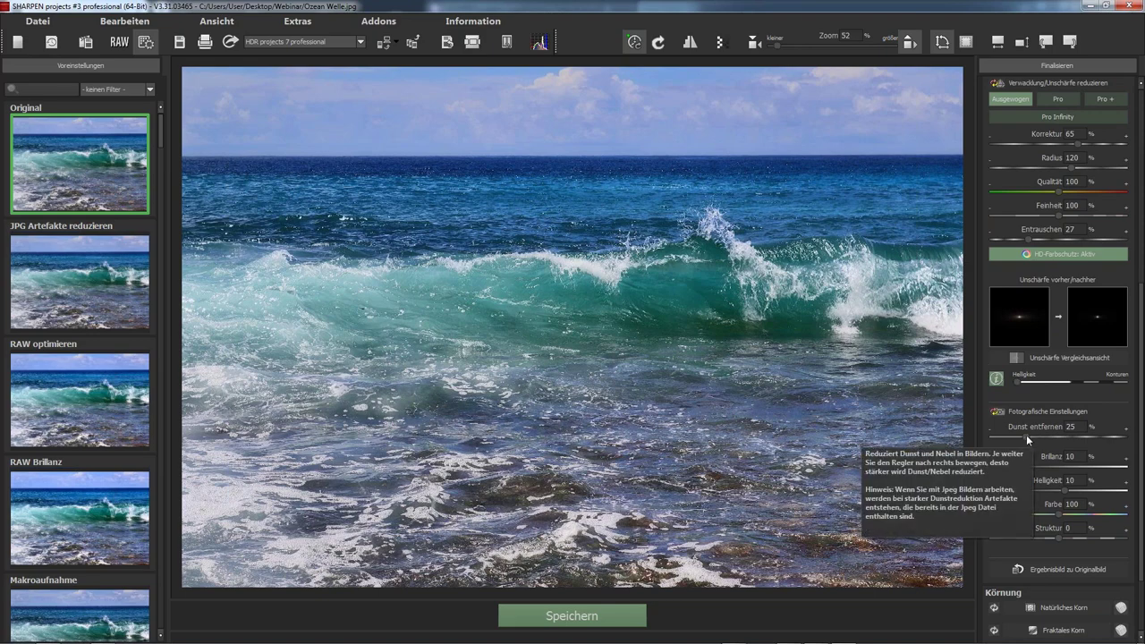
pyautogui.moveTo(1026, 434); pyautogui.dragTo(1066, 440)
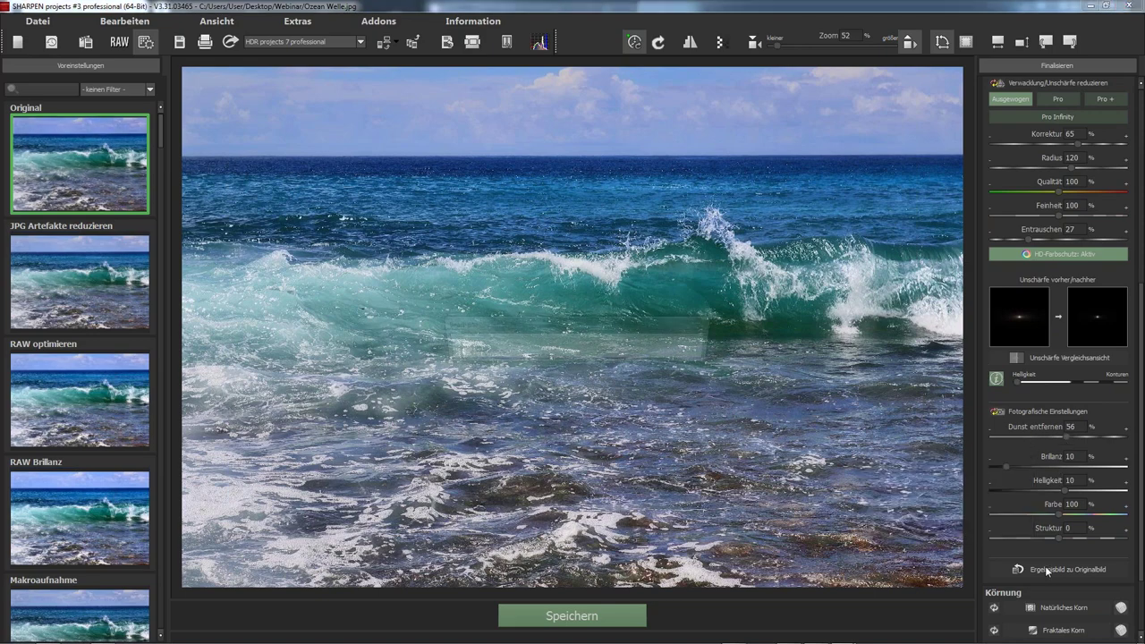
pyautogui.click(1045, 566)
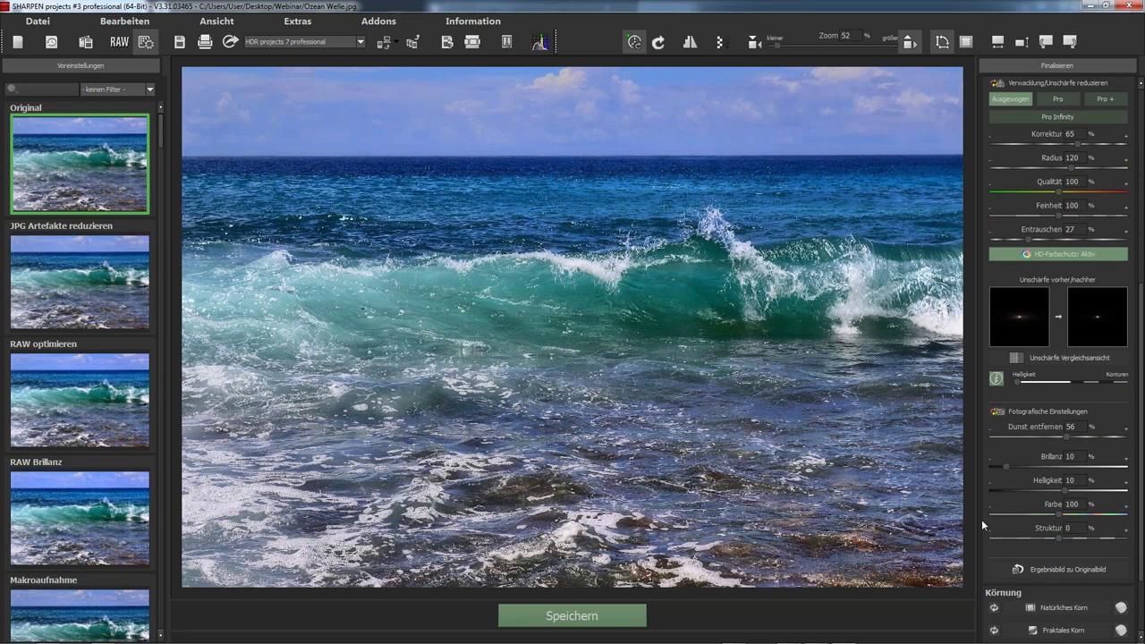
# - Set Brillanz to 41 and Helligkeit to 65
pyautogui.click(1029, 467)
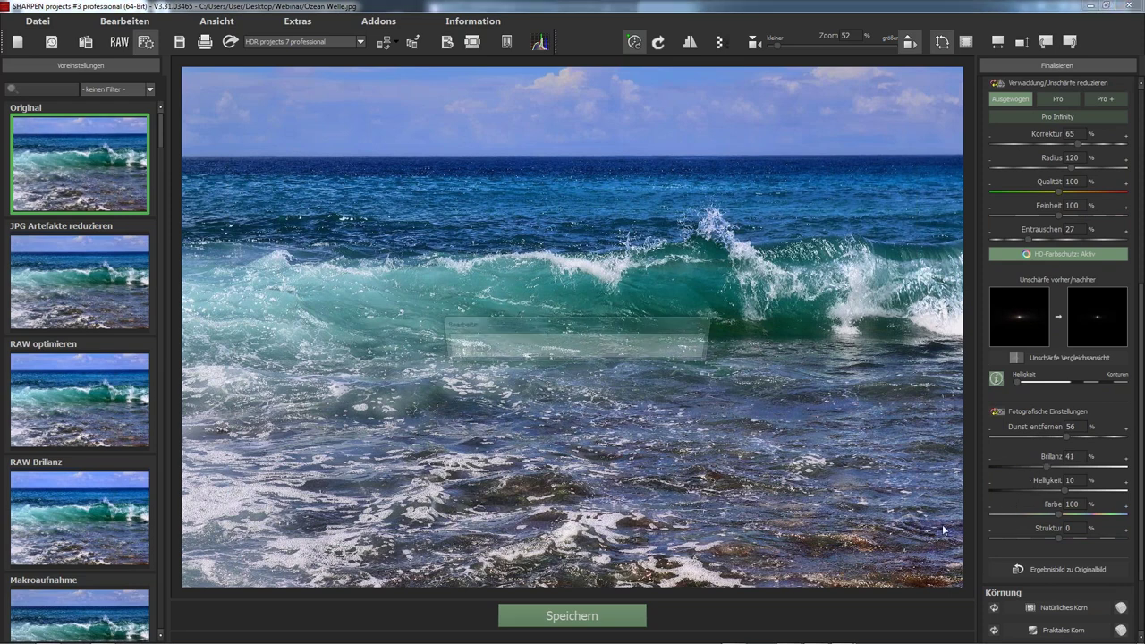
pyautogui.click(1101, 490)
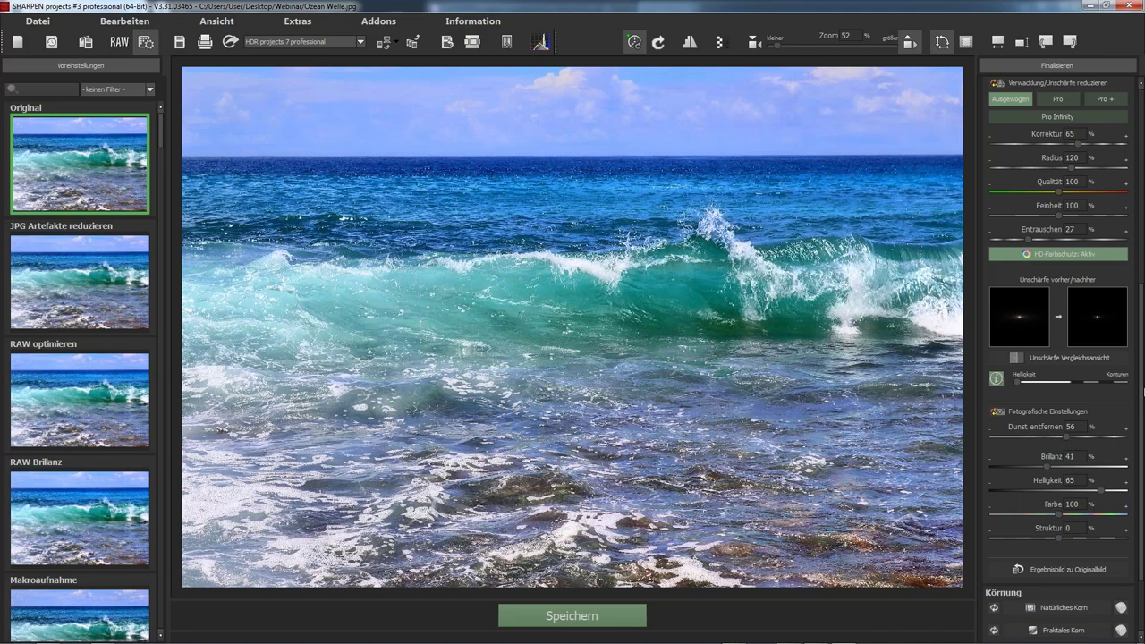
pyautogui.scroll(2, 1143, 388)
# - Limit the Bildbereiche schützen mask to photographic adjustments only
pyautogui.scroll(2, 1143, 388)
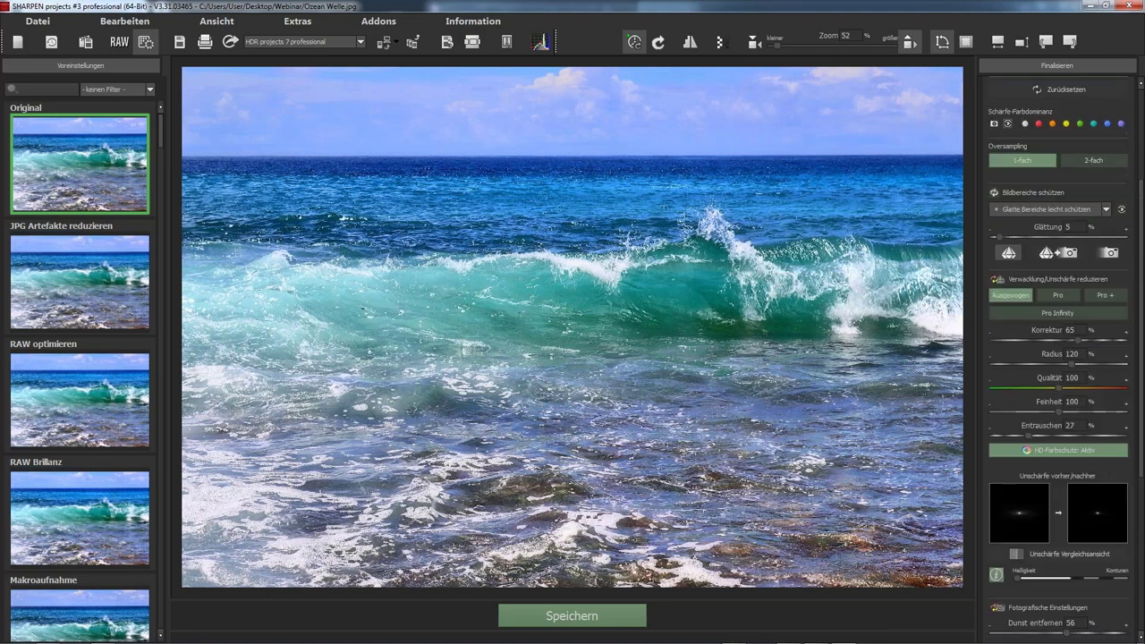
pyautogui.scroll(1, 1143, 388)
pyautogui.scroll(-1, 1007, 338)
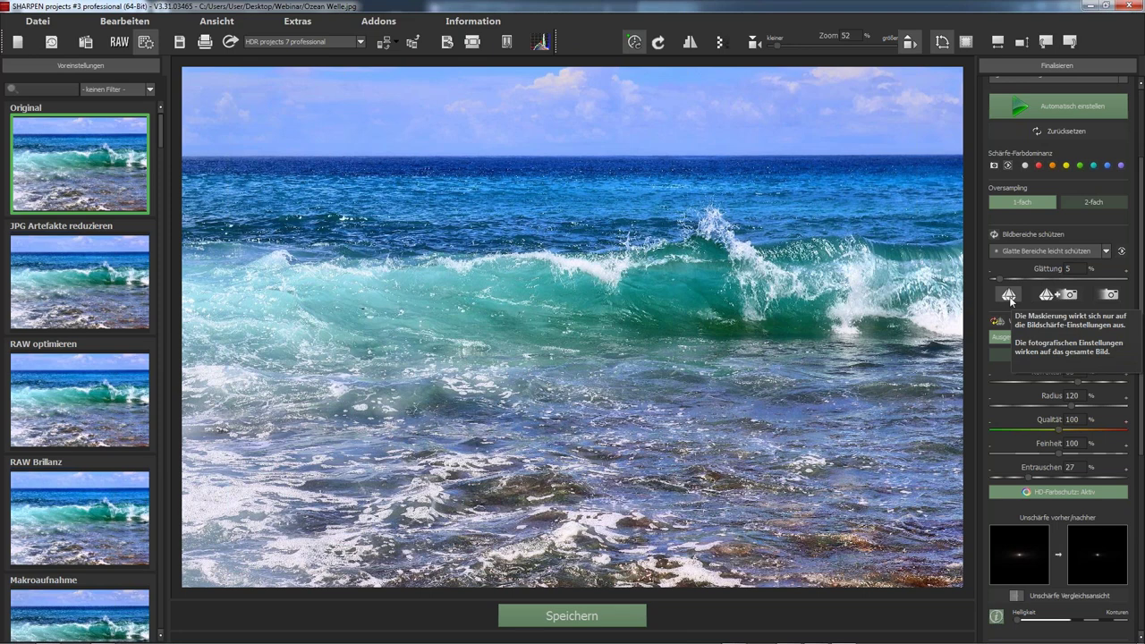
pyautogui.click(1111, 300)
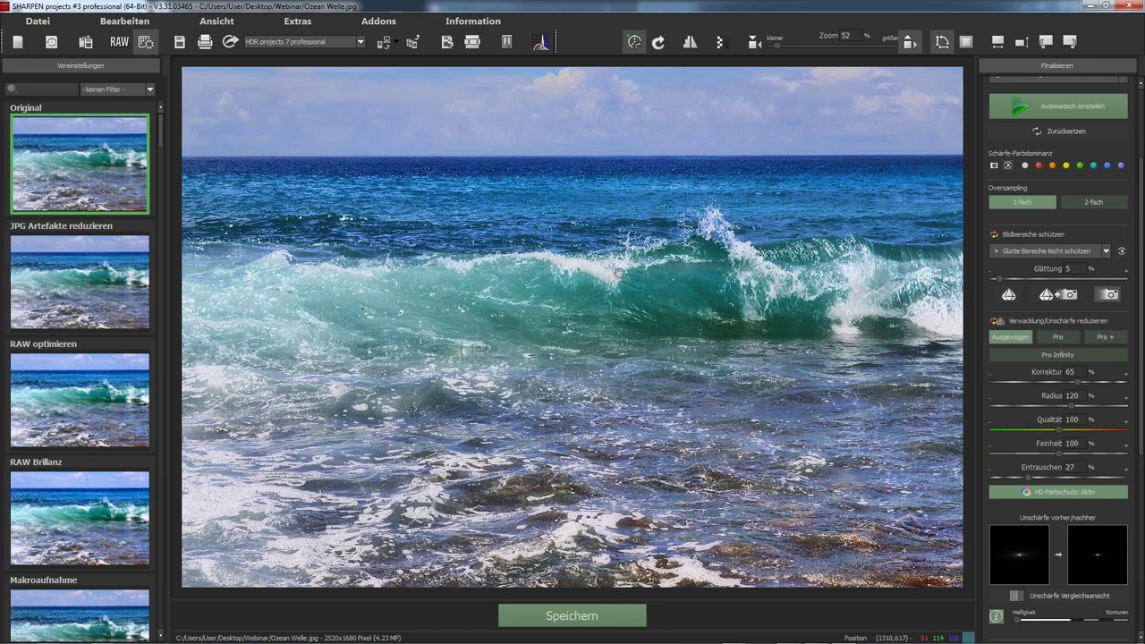
# - Switch the protection mask to apply to both sharpening and adjustments
pyautogui.scroll(-3, 1067, 433)
pyautogui.scroll(-5, 1068, 441)
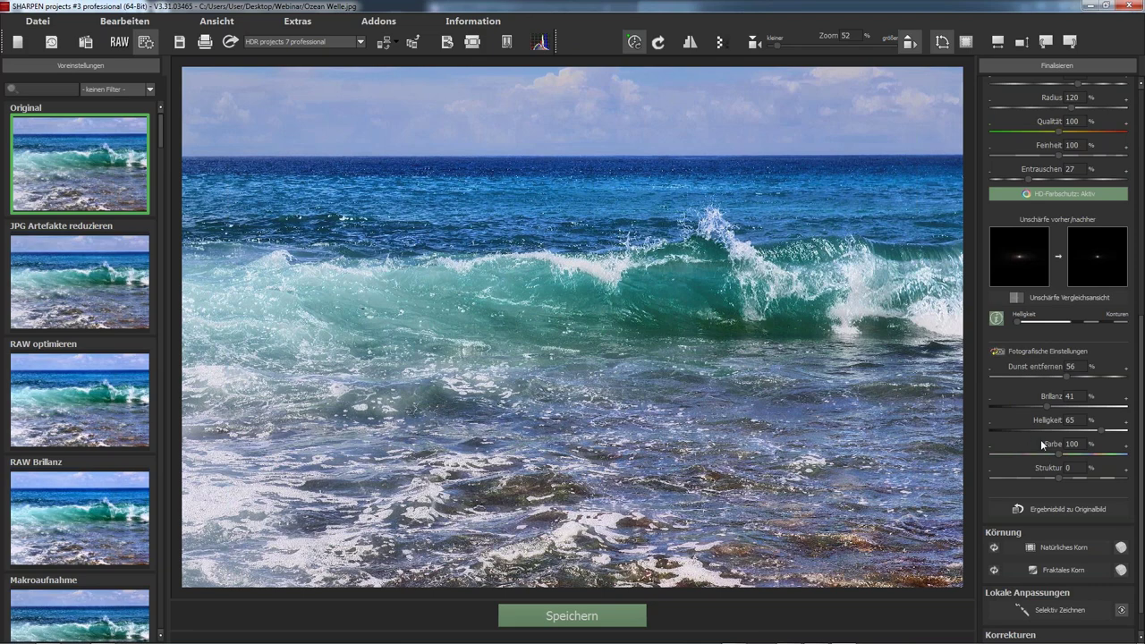
pyautogui.scroll(2, 1045, 486)
pyautogui.scroll(2, 1044, 486)
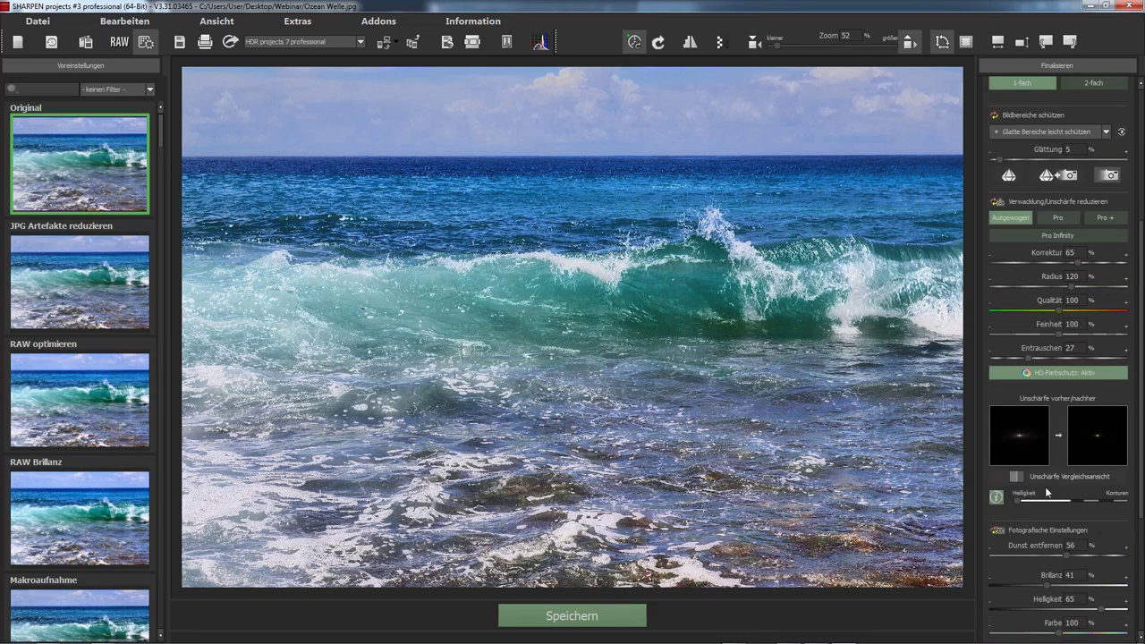
pyautogui.scroll(2, 1055, 376)
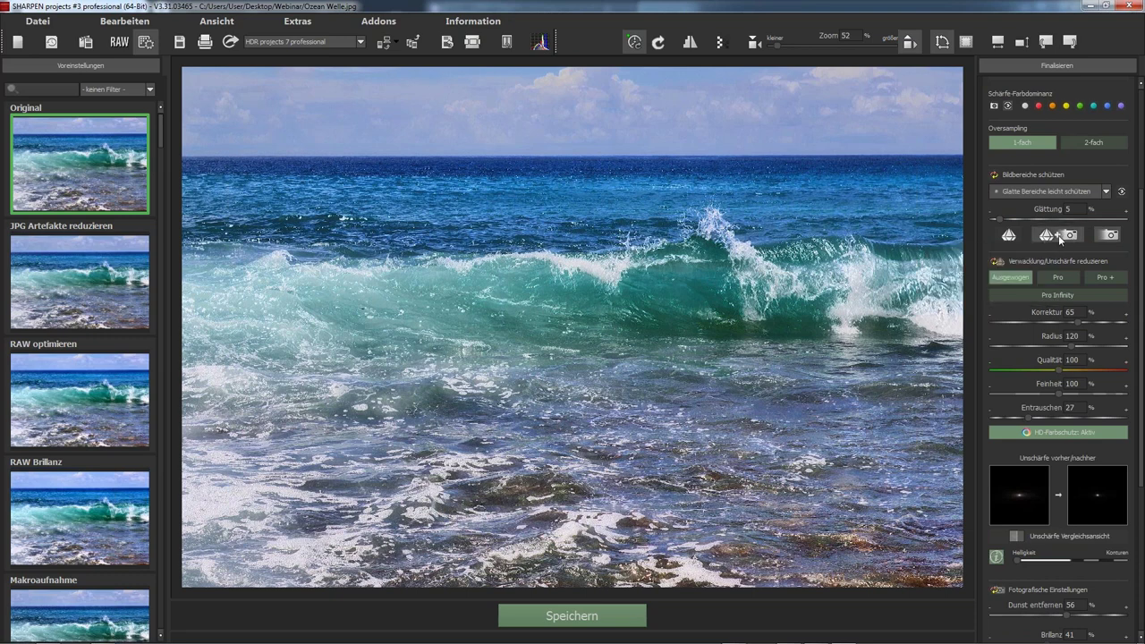
pyautogui.click(1059, 238)
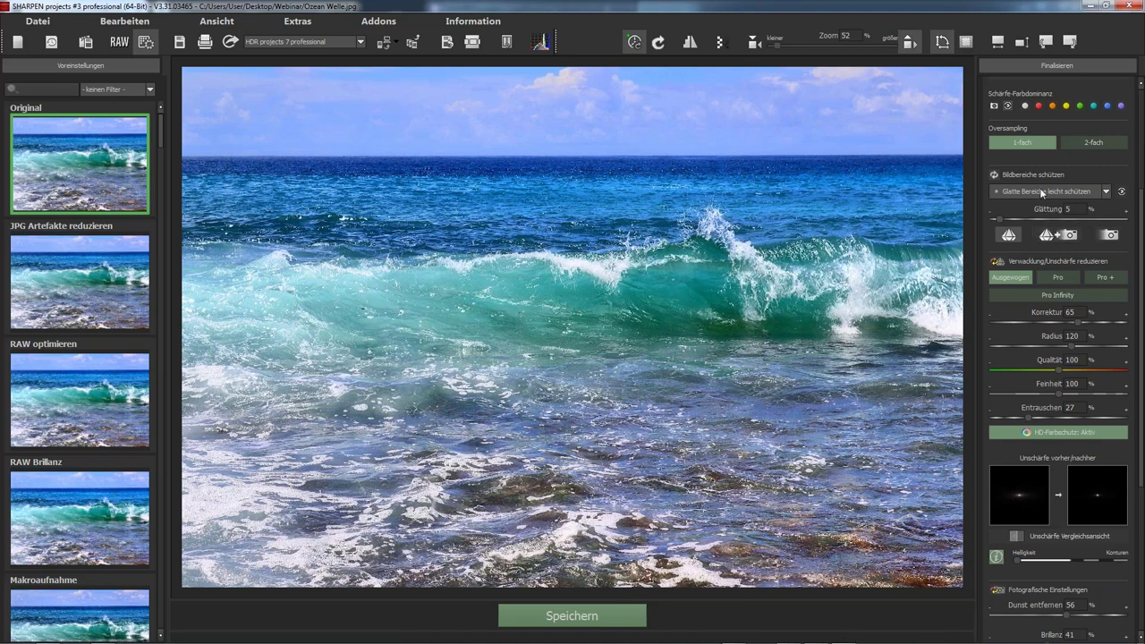
pyautogui.scroll(2, 1008, 228)
pyautogui.scroll(2, 1011, 219)
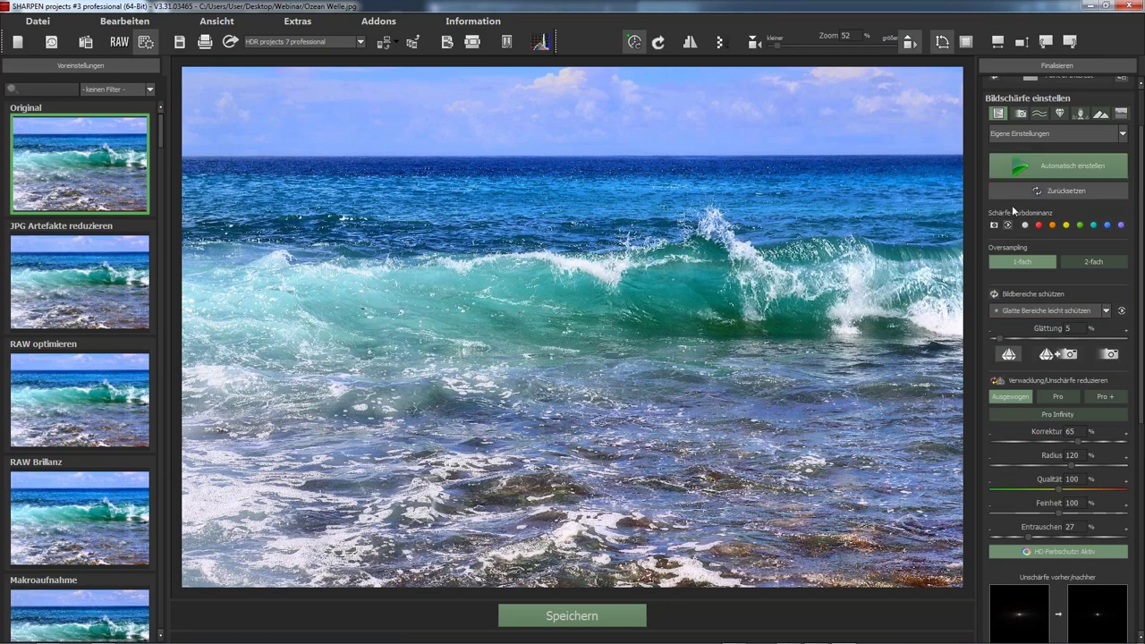
# - Reset Ozean Welle.jpg to Originalbild and apply Verwacklung – geringe Korrektur (Korrektur 60, Radius 70)
pyautogui.click(1020, 191)
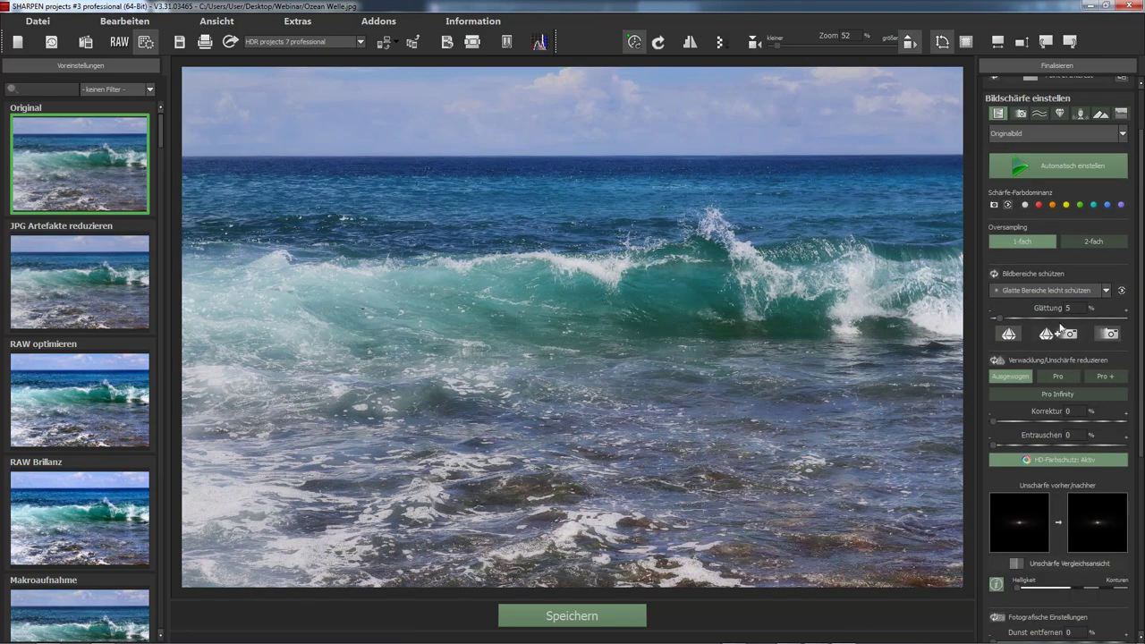
pyautogui.click(1019, 394)
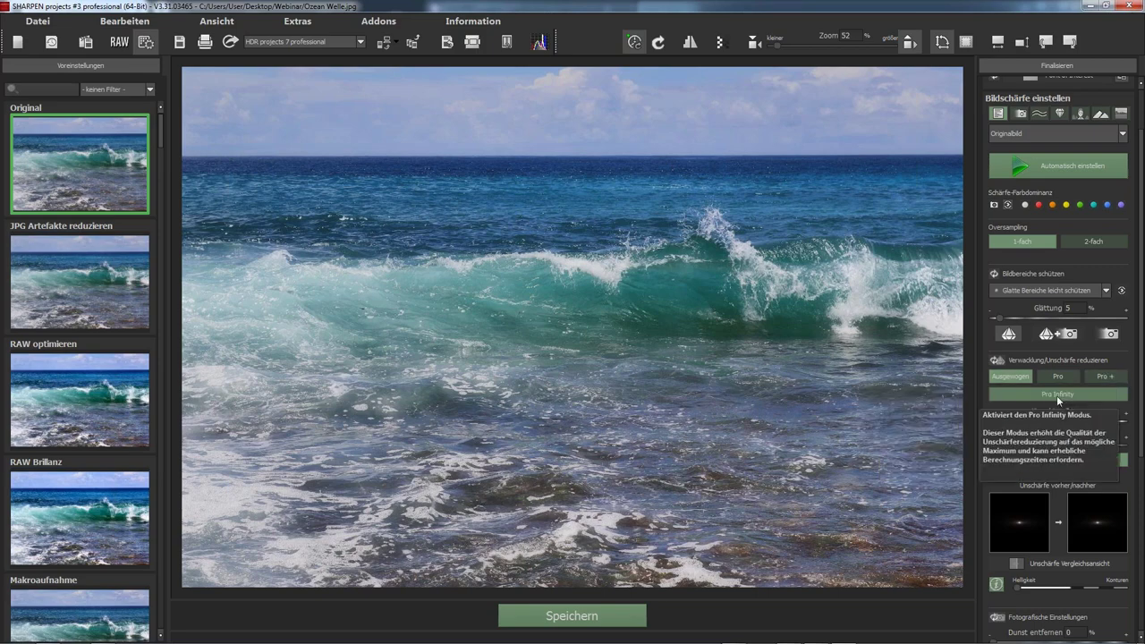
pyautogui.click(1021, 117)
pyautogui.click(1020, 168)
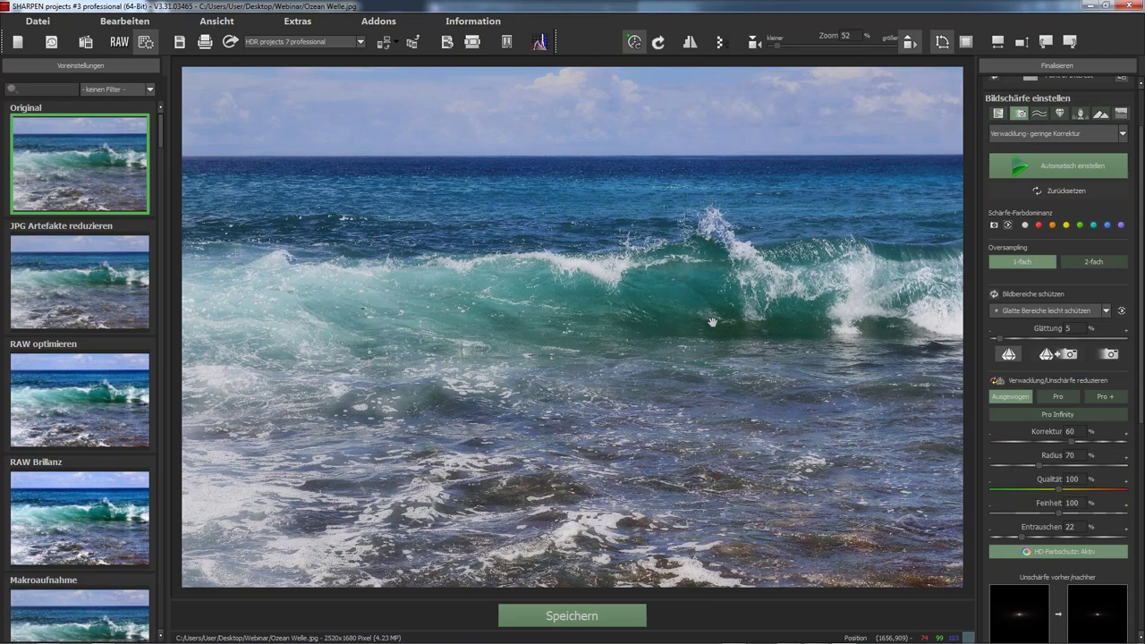
# - Zoom into the wave spray and try Korrektur at 100, then settle it at 62
pyautogui.scroll(1, 711, 322)
pyautogui.scroll(2, 716, 326)
pyautogui.scroll(1, 697, 357)
pyautogui.scroll(1, 635, 422)
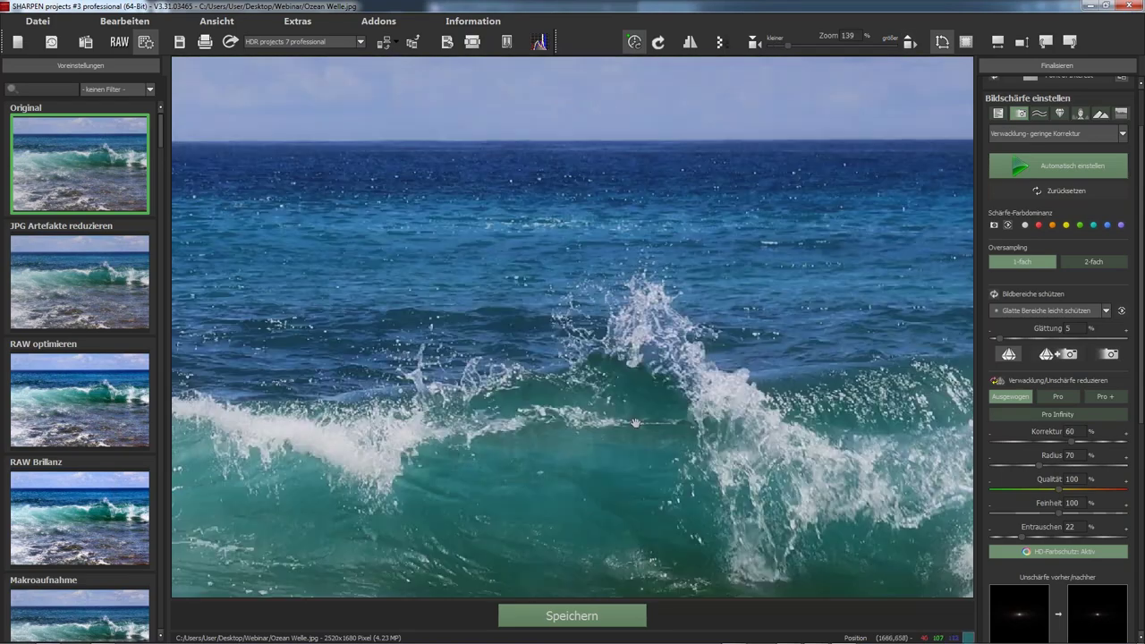
pyautogui.scroll(1, 635, 422)
pyautogui.scroll(1, 643, 510)
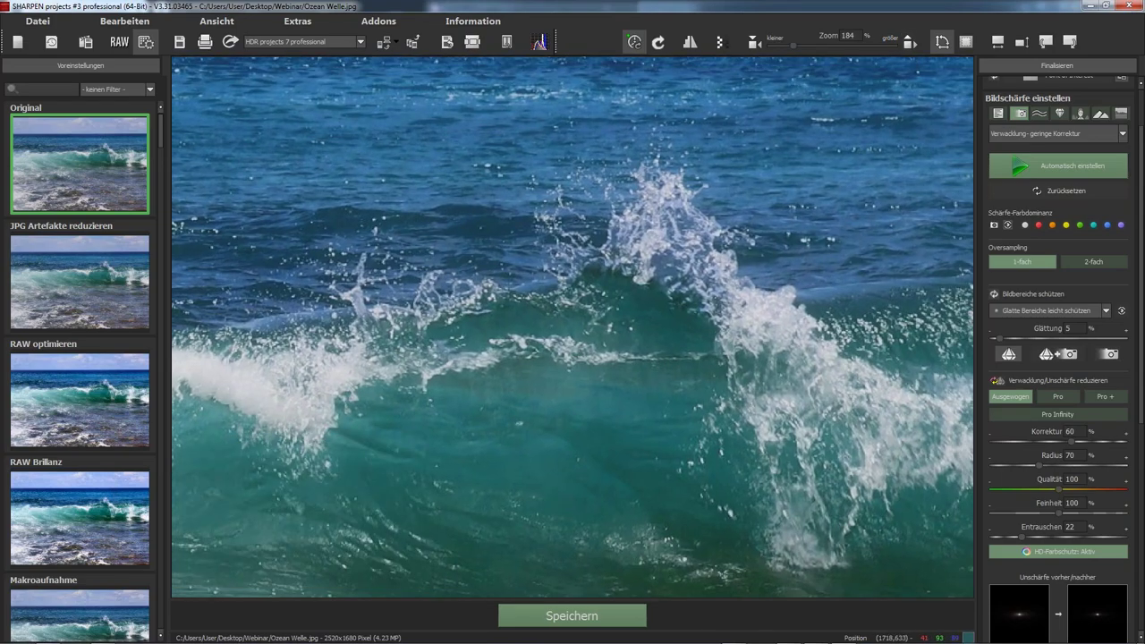
pyautogui.scroll(1, 664, 293)
pyautogui.scroll(1, 680, 295)
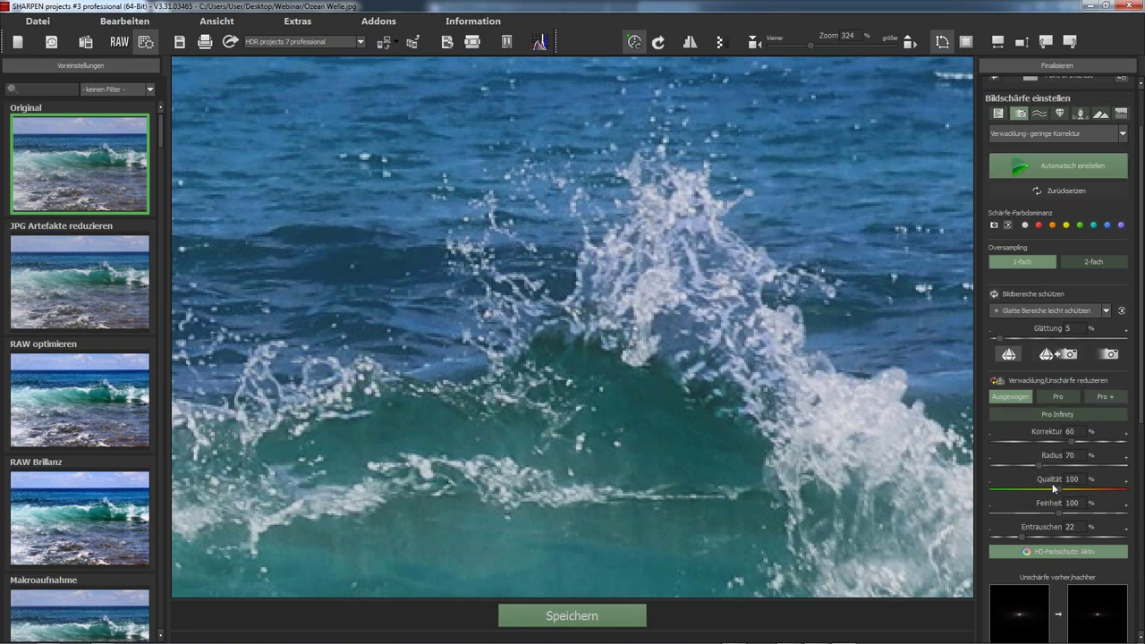
pyautogui.moveTo(1058, 455)
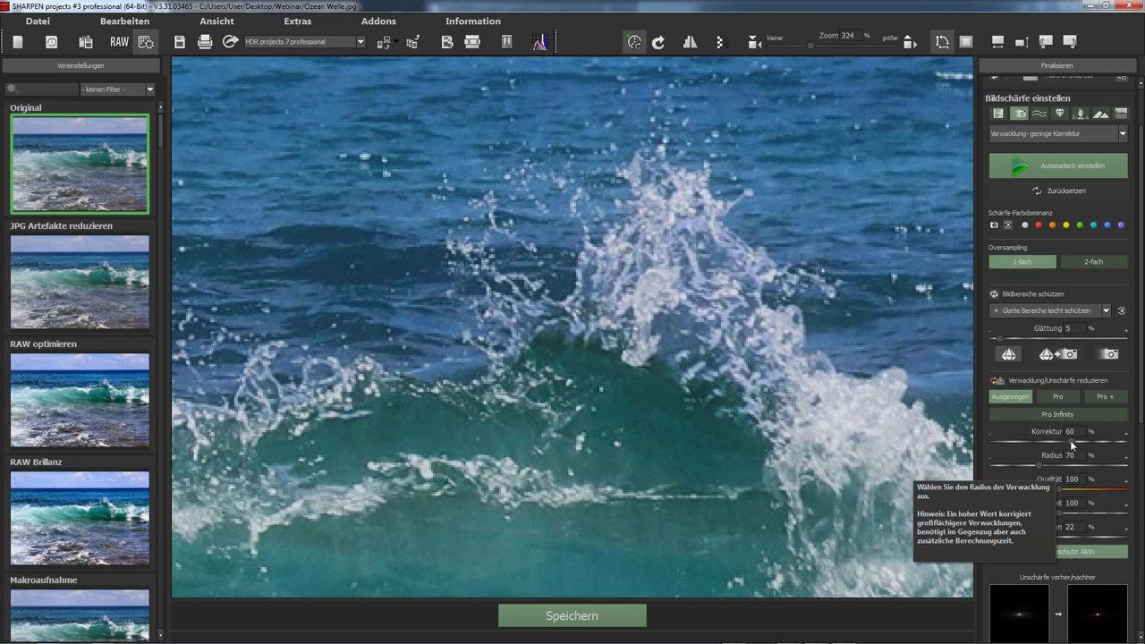
pyautogui.moveTo(1072, 441); pyautogui.dragTo(1123, 441)
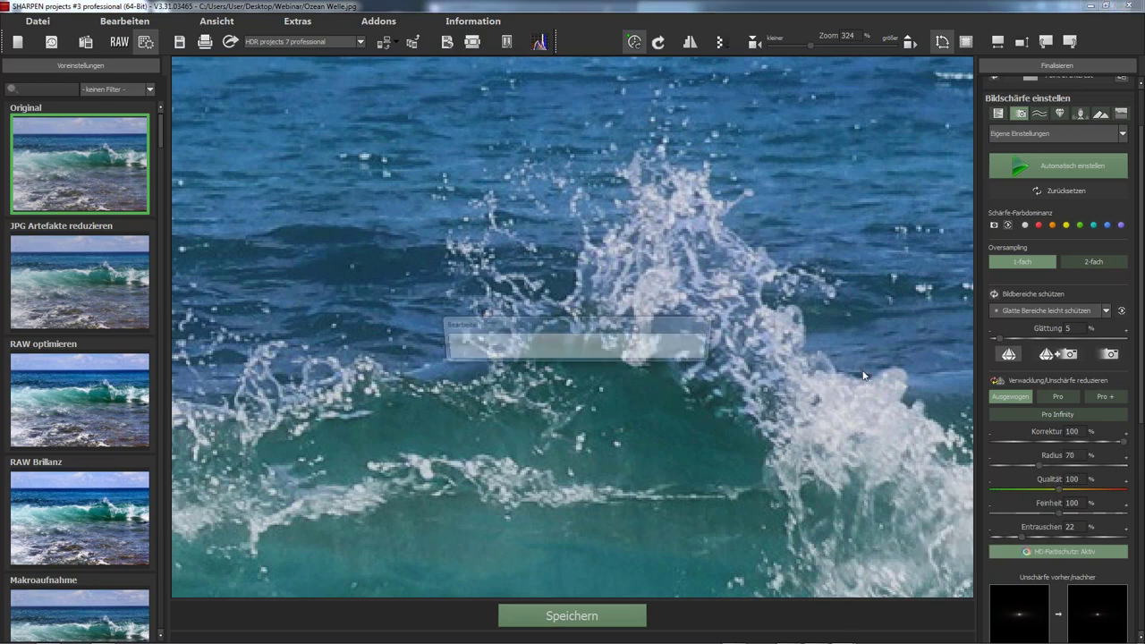
pyautogui.moveTo(1123, 441)
pyautogui.mouseDown()
pyautogui.moveTo(1017, 441)
pyautogui.moveTo(1069, 447)
pyautogui.mouseUp()
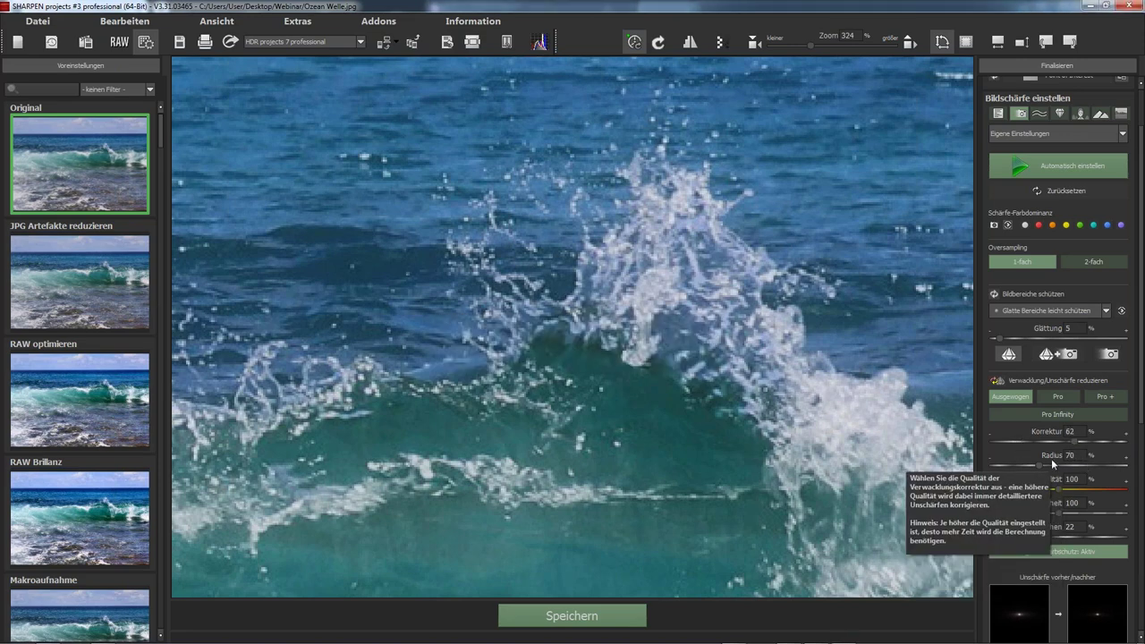
pyautogui.scroll(-2, 1062, 487)
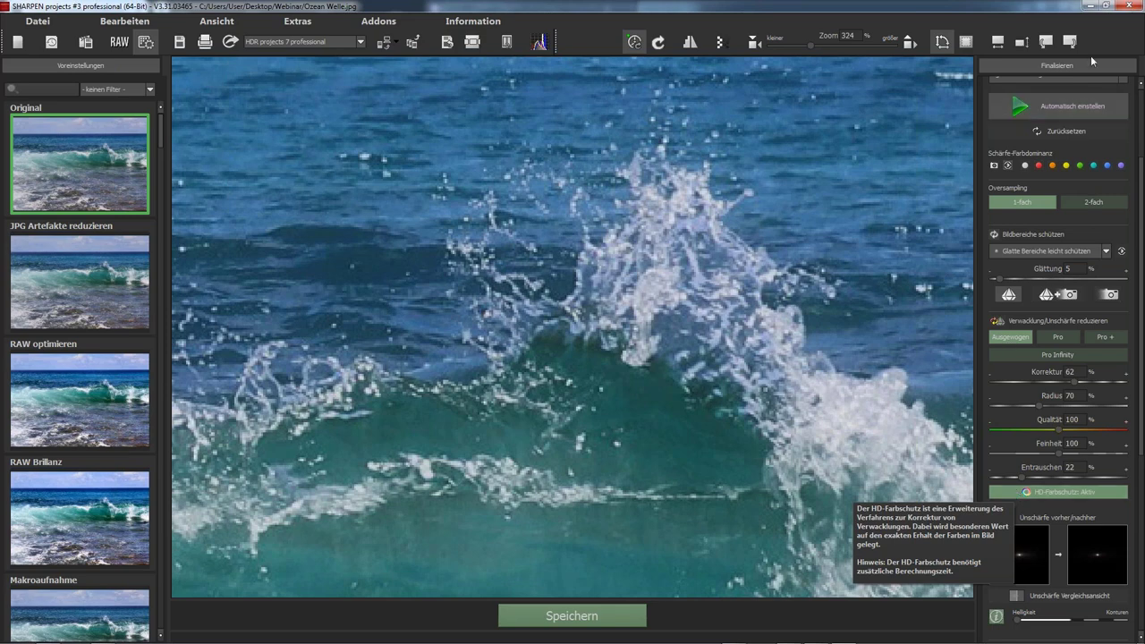
# - Return Korrektur to 60 and compare original and result blur side by side
pyautogui.click(1039, 107)
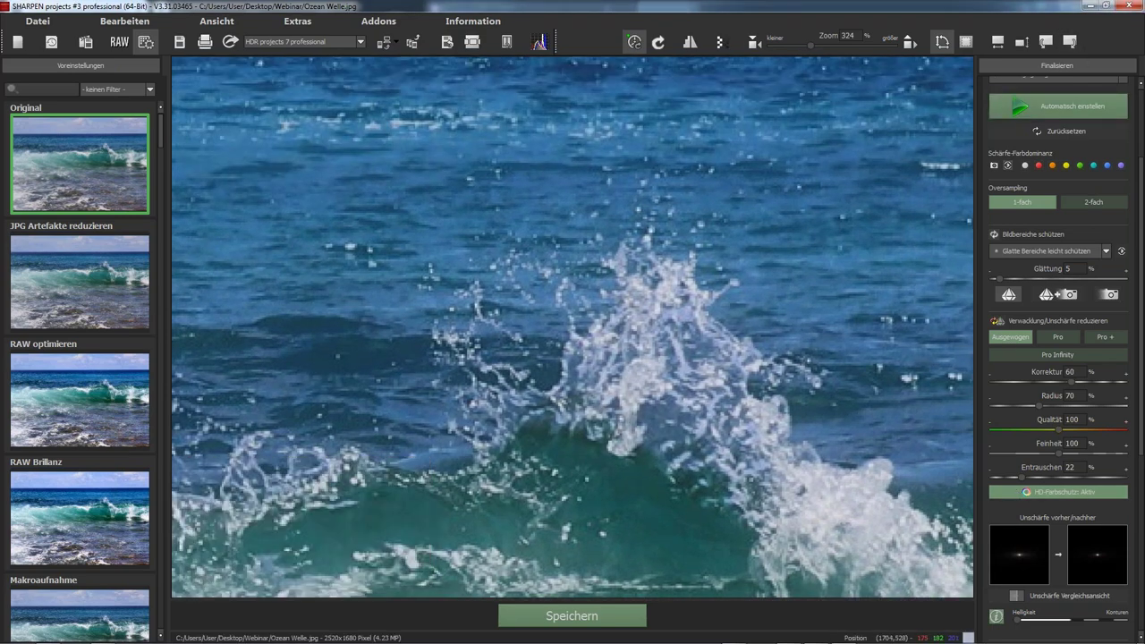
pyautogui.scroll(-2, 648, 393)
pyautogui.scroll(-2, 650, 397)
pyautogui.scroll(-1, 650, 399)
pyautogui.scroll(-3, 650, 400)
pyautogui.scroll(-2, 651, 402)
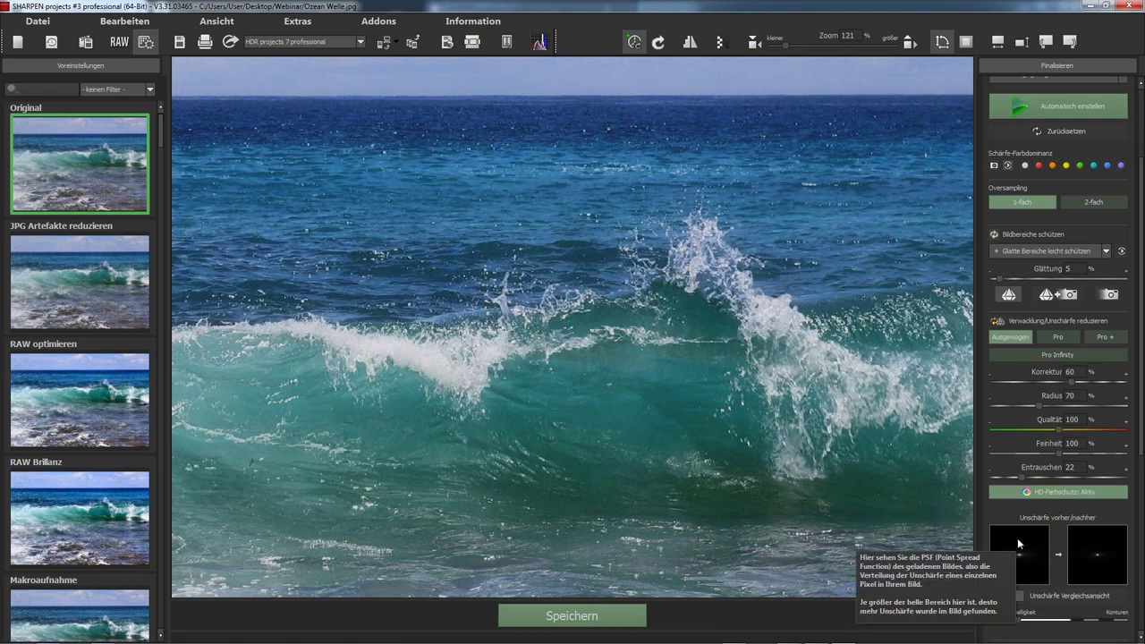
pyautogui.click(1064, 592)
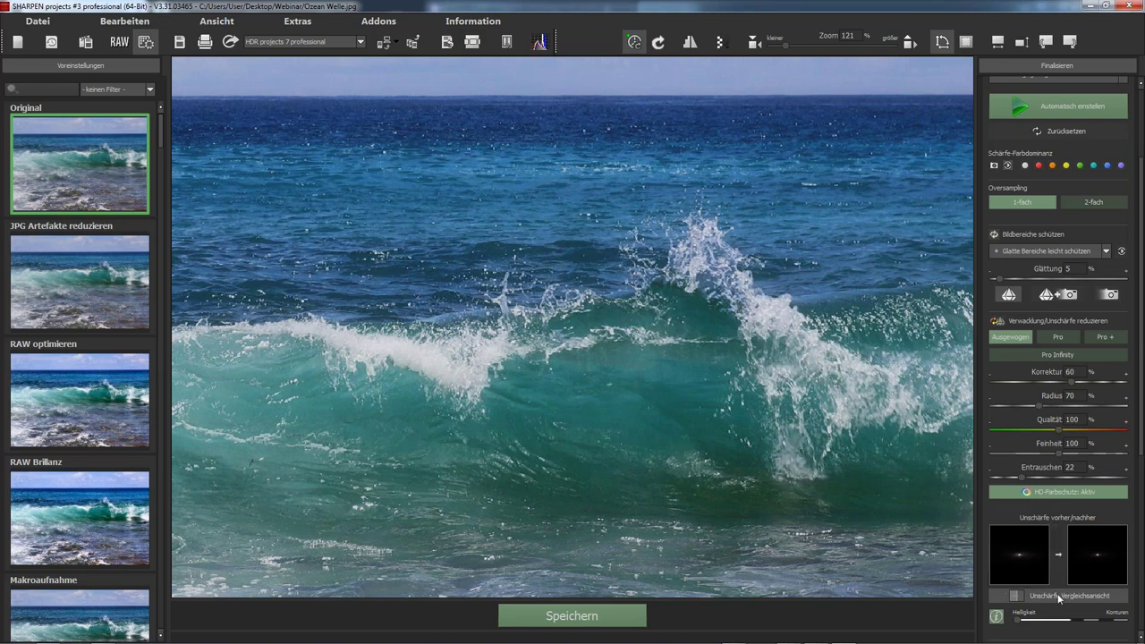
pyautogui.click(529, 79)
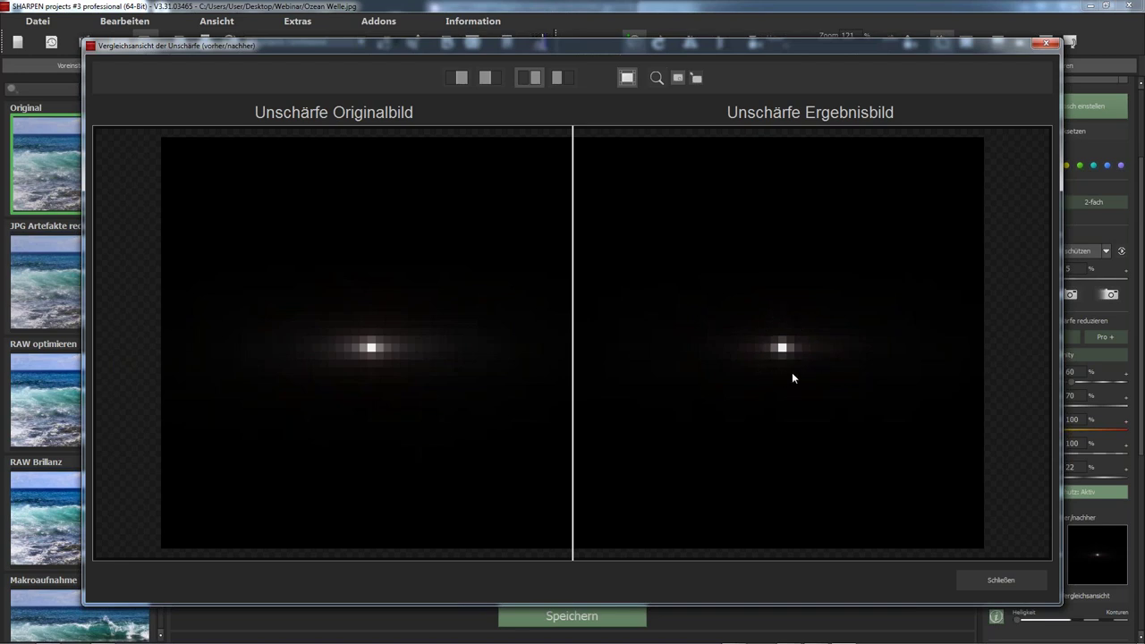
# - Pan across the wave and recheck the Ausgewogen blur result side by side, then close the comparison
pyautogui.click(1002, 580)
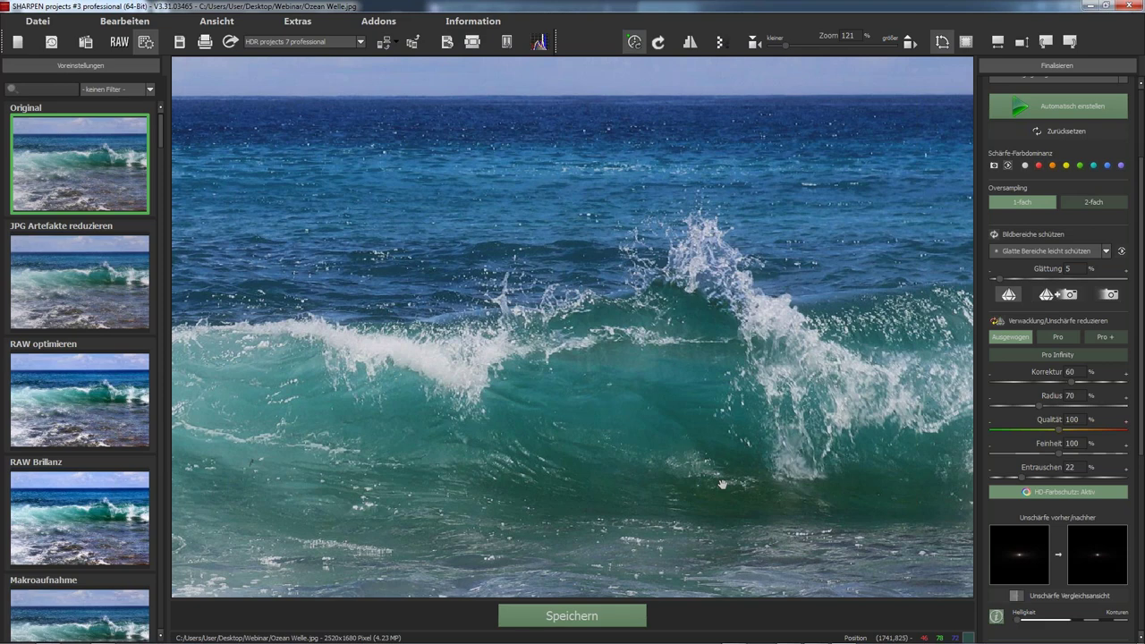
pyautogui.moveTo(656, 354); pyautogui.dragTo(605, 377)
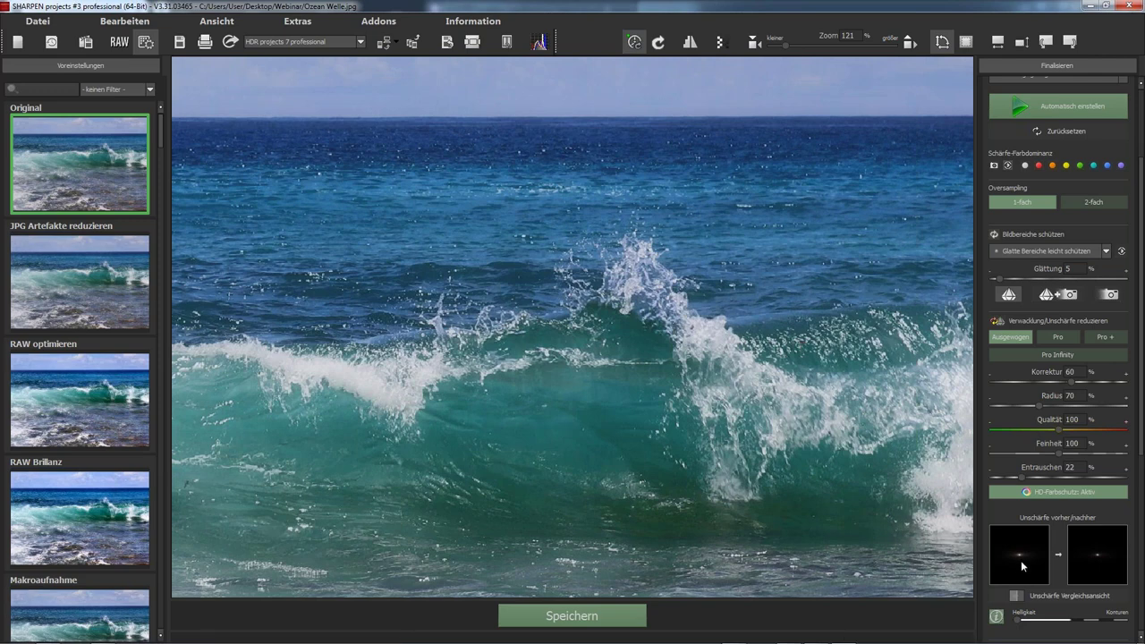
pyautogui.click(1033, 595)
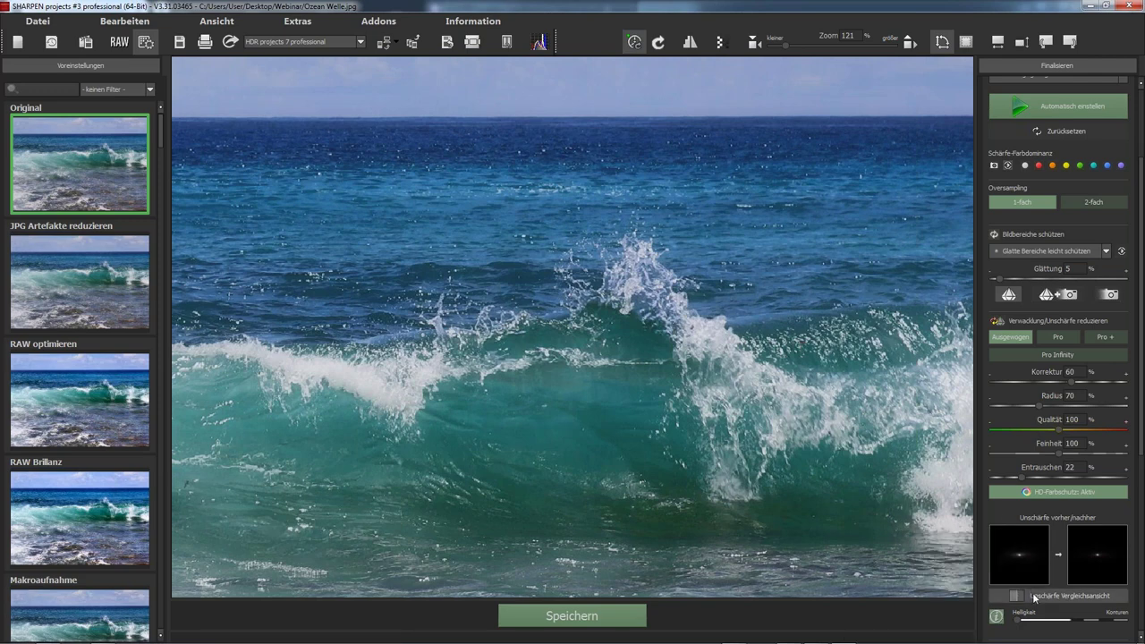
pyautogui.click(530, 81)
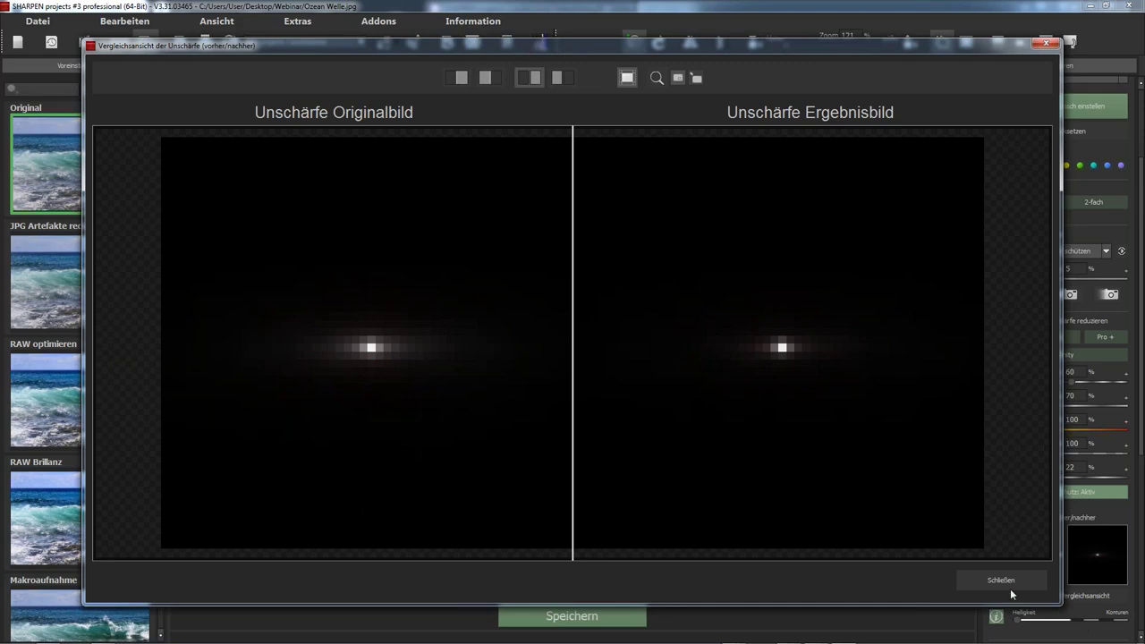
pyautogui.click(978, 574)
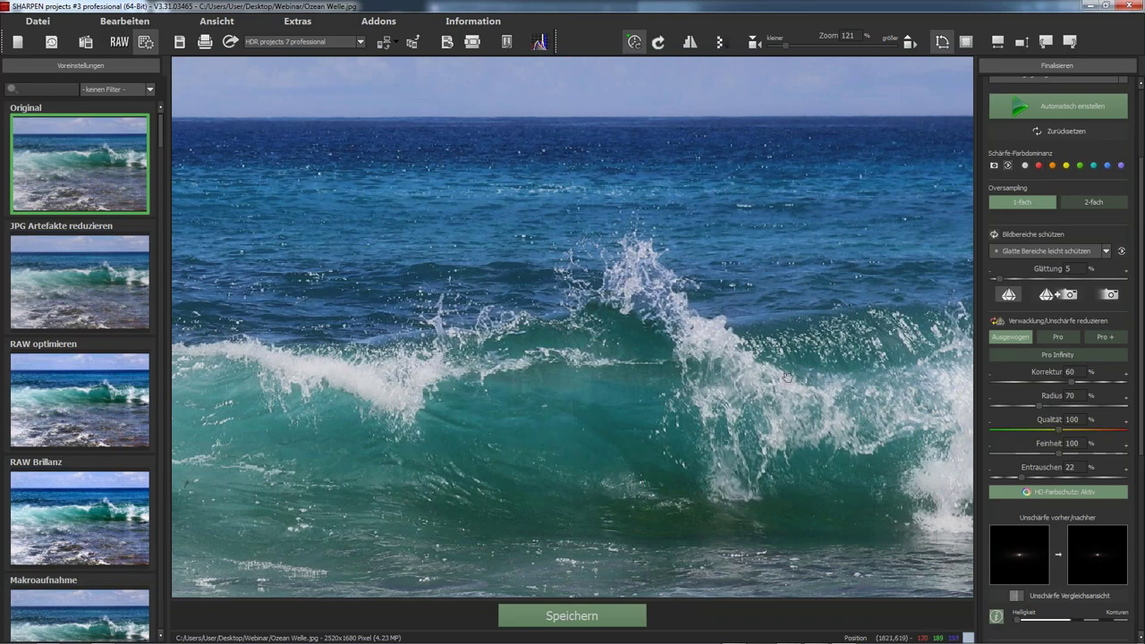
# - Try Pro blur reduction and zoom into the wave to compare it with Ausgewogen
pyautogui.click(1057, 337)
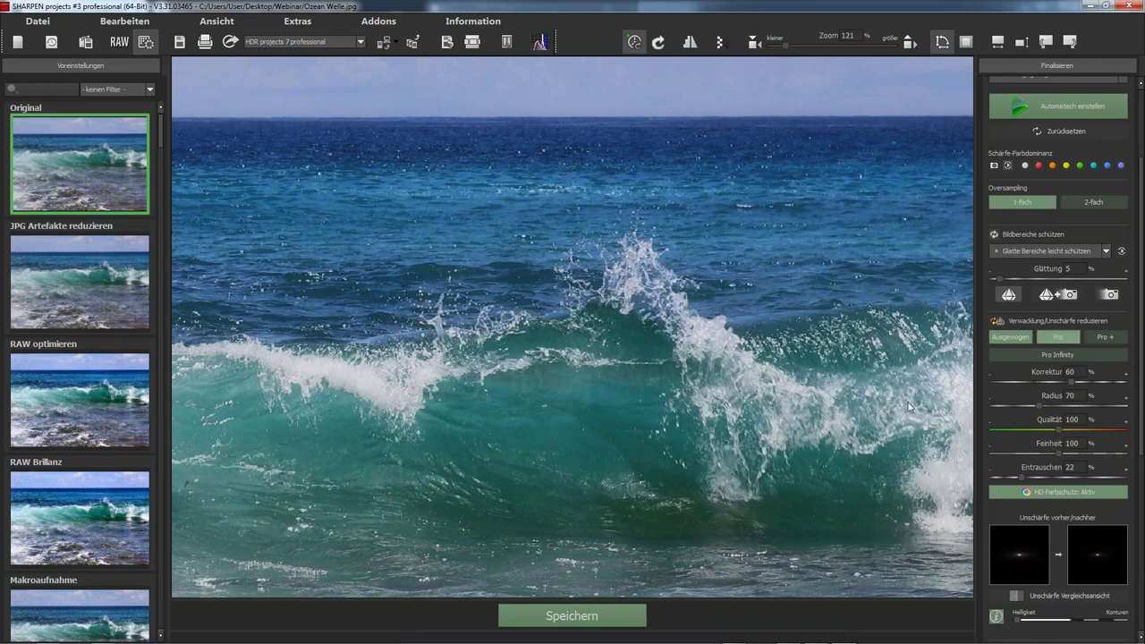
pyautogui.scroll(1, 630, 396)
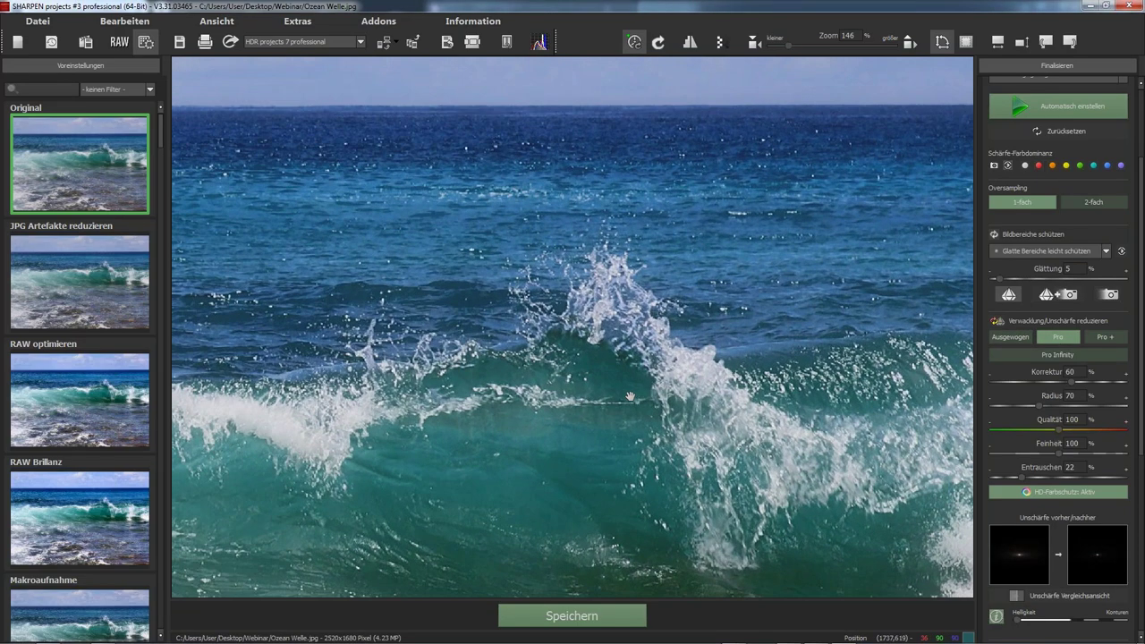
pyautogui.scroll(2, 630, 397)
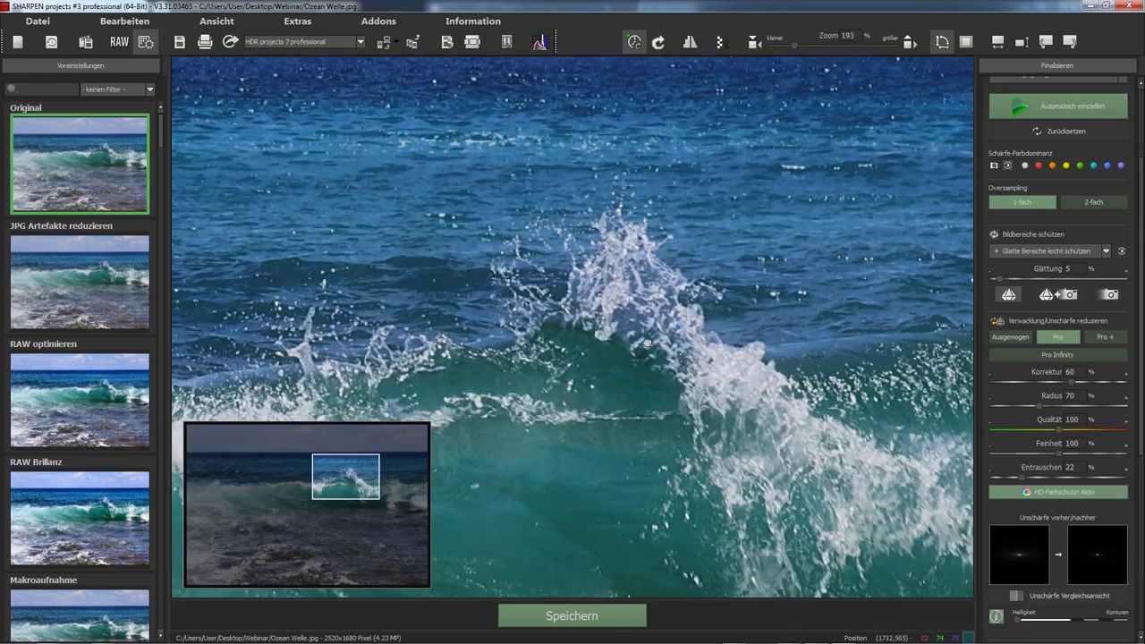
pyautogui.moveTo(646, 342); pyautogui.dragTo(233, 353)
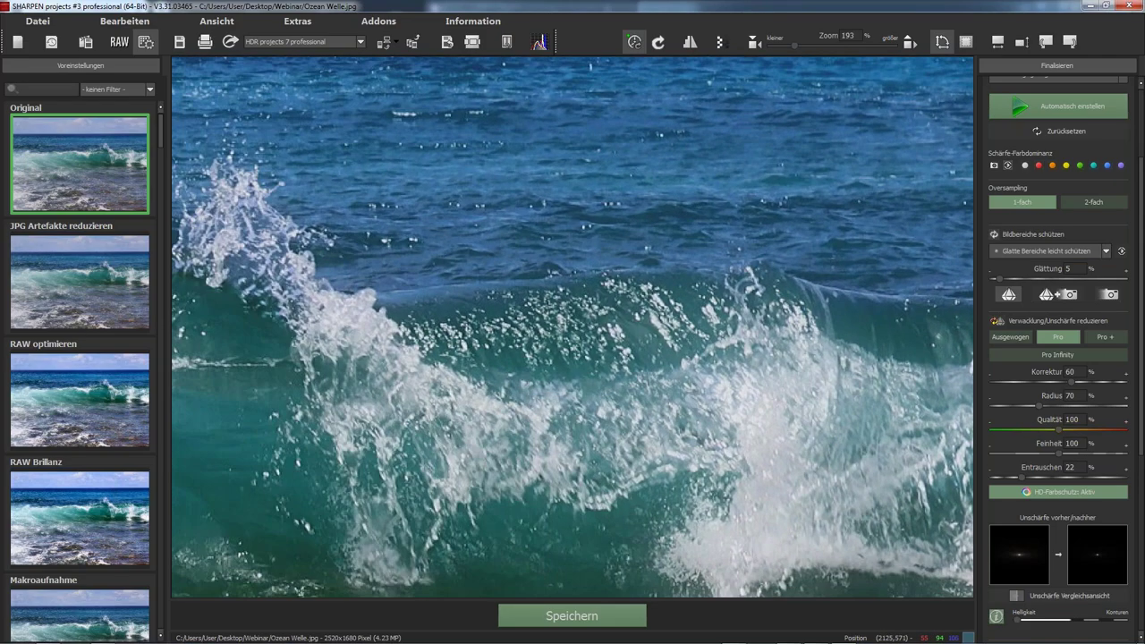
pyautogui.scroll(1, 572, 327)
pyautogui.scroll(1, 573, 327)
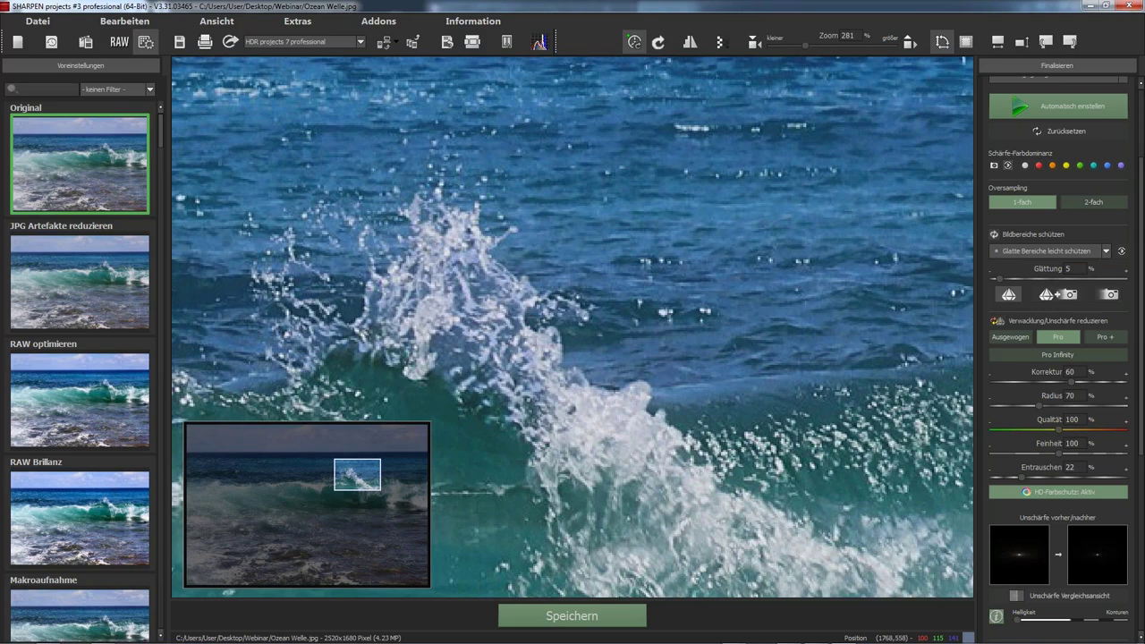
pyautogui.click(1009, 336)
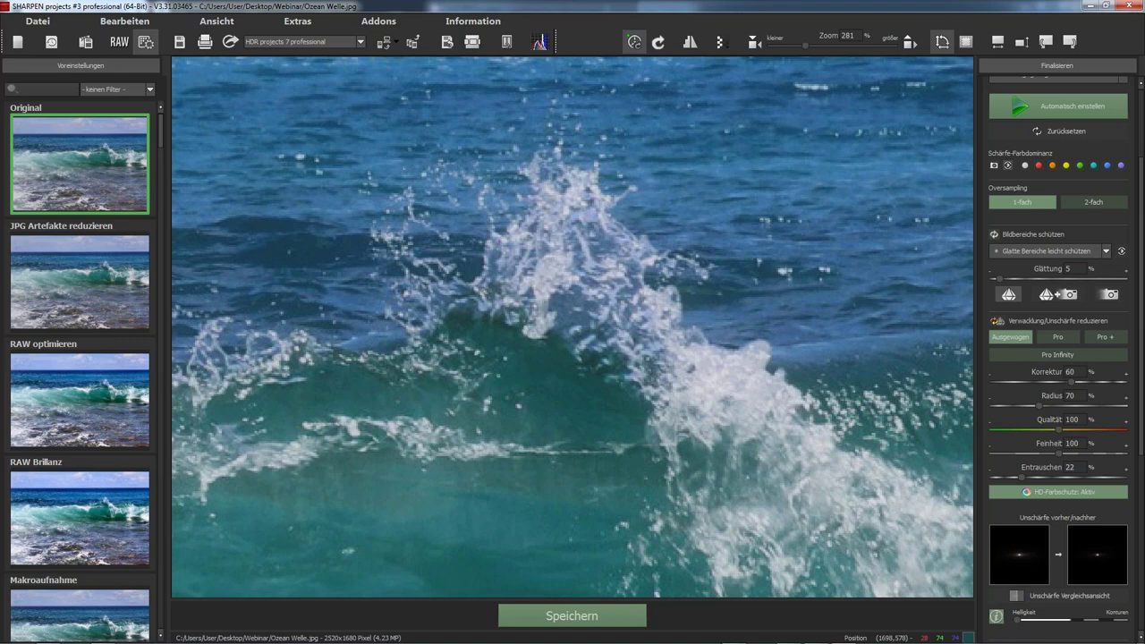
# - Check Pro in the side-by-side comparison, then switch to Pro + and reopen the comparison
pyautogui.click(1058, 337)
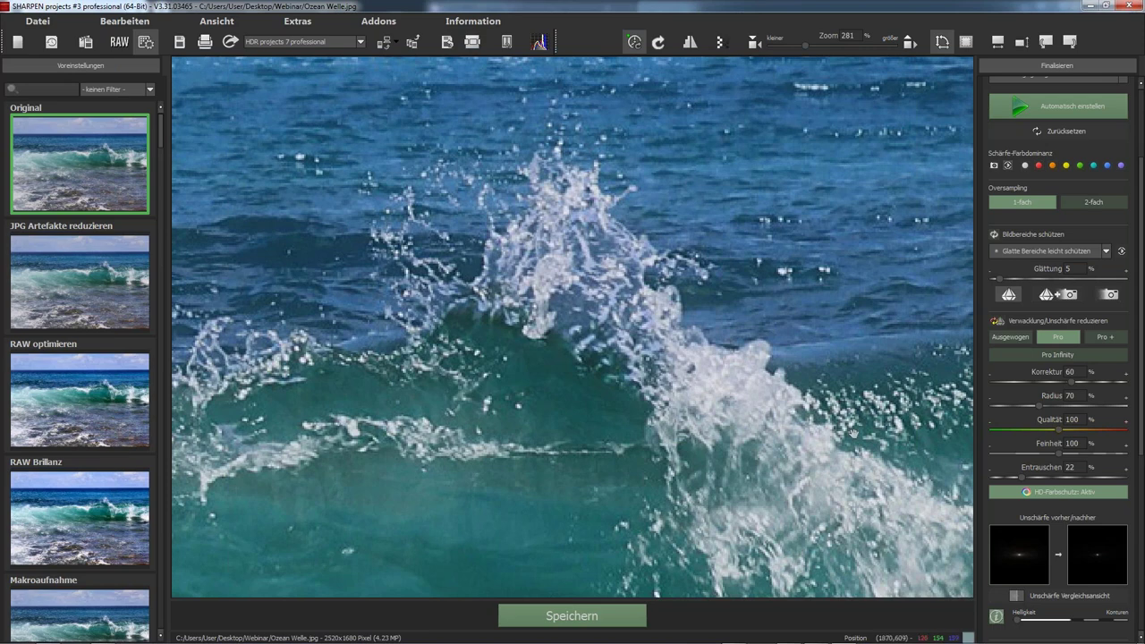
pyautogui.click(1015, 595)
pyautogui.click(530, 78)
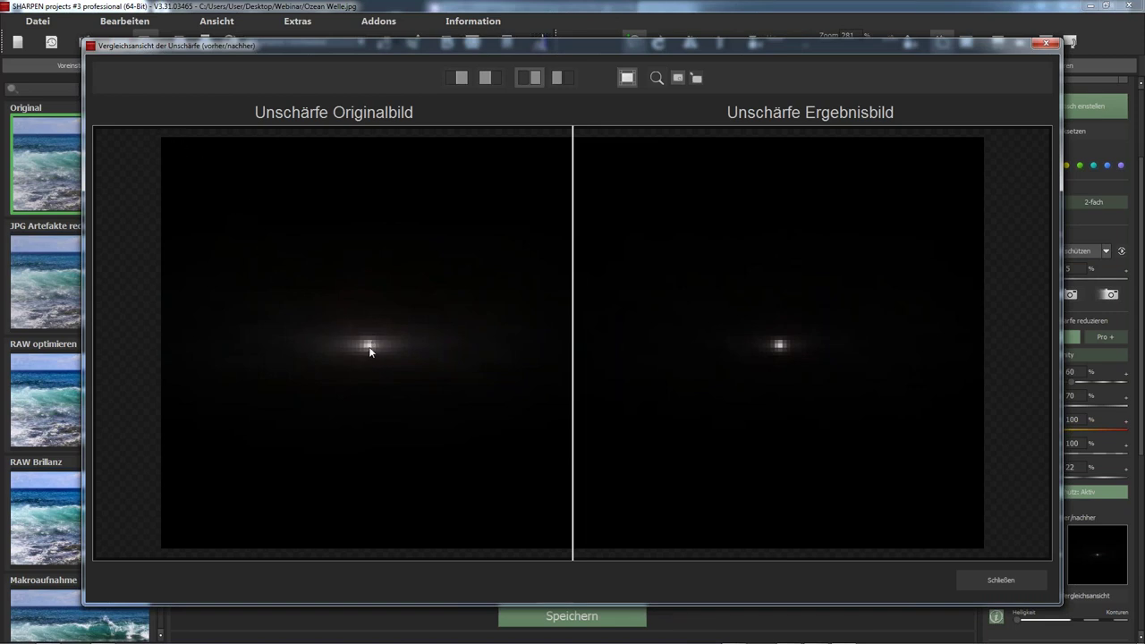
pyautogui.click(1009, 580)
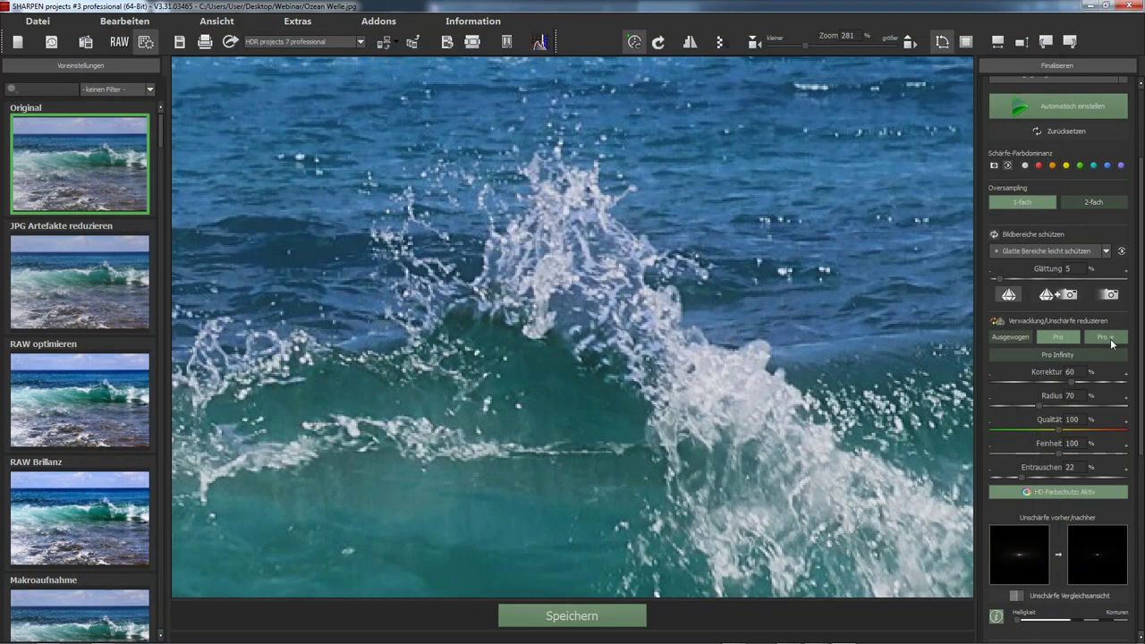
pyautogui.click(1107, 337)
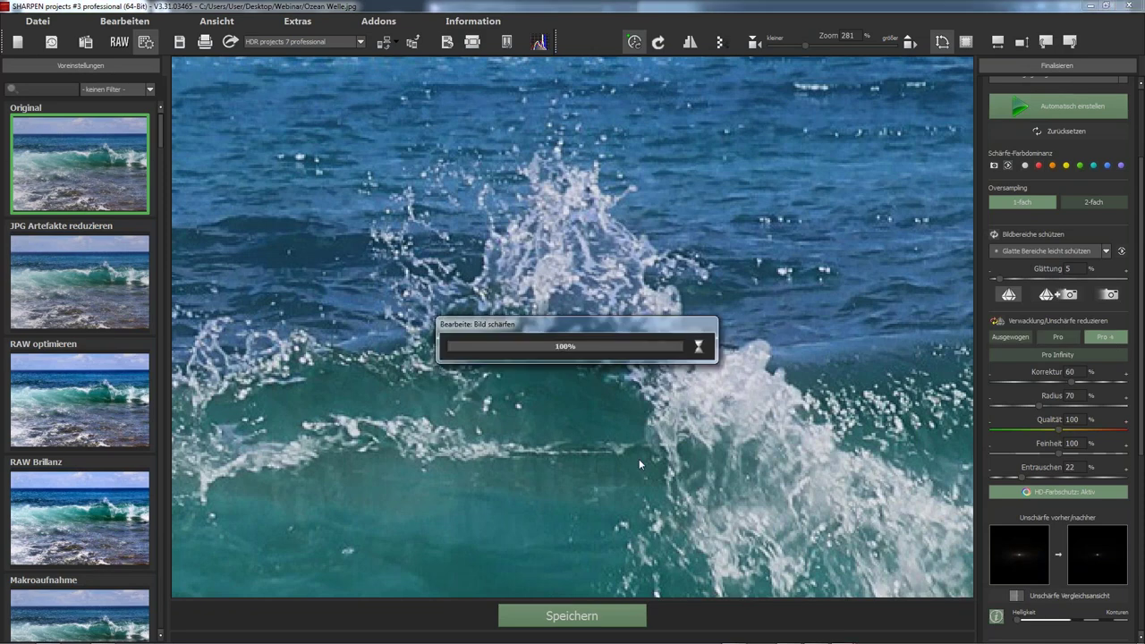
pyautogui.click(1016, 593)
pyautogui.click(536, 78)
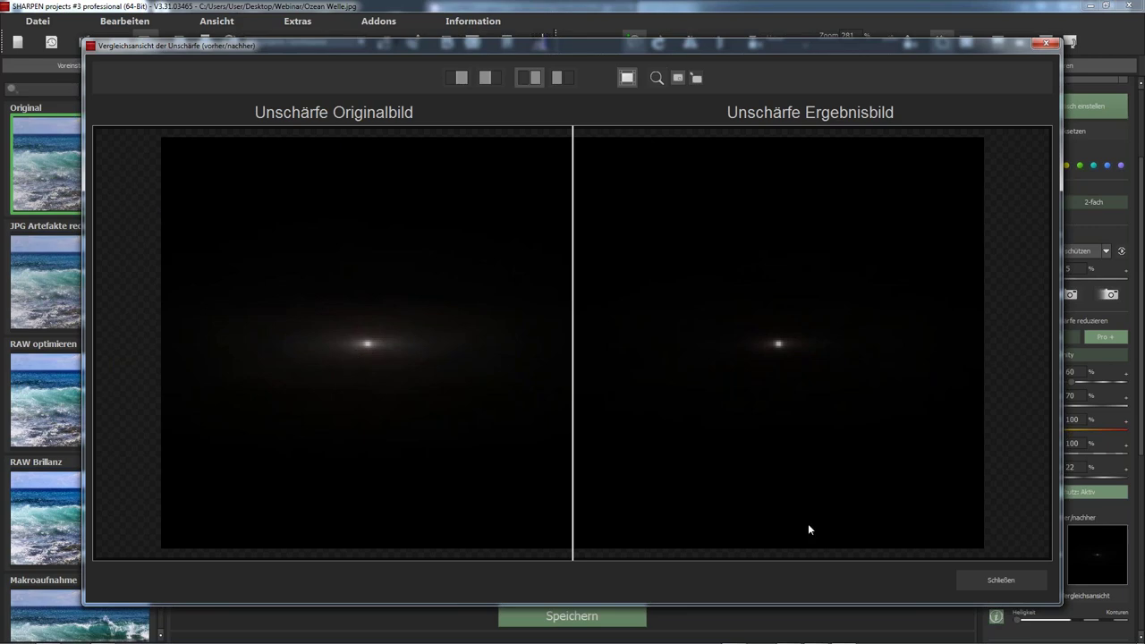
pyautogui.click(997, 579)
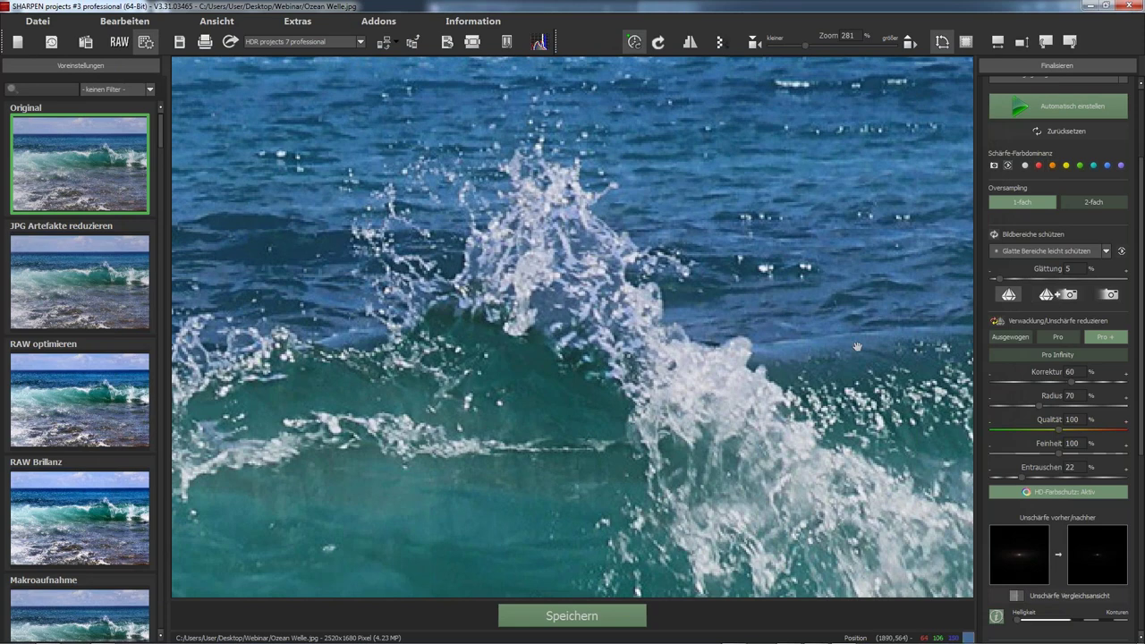
pyautogui.moveTo(1057, 354)
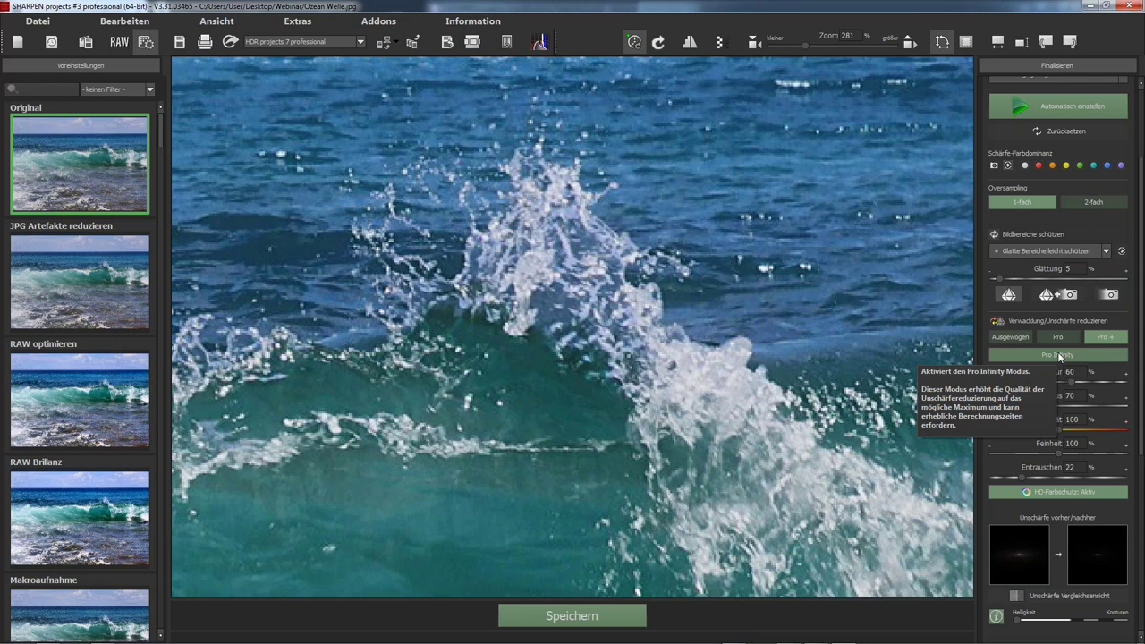
# - Switch blur reduction to Pro Infinity and confirm its activation with Ja
pyautogui.click(1059, 355)
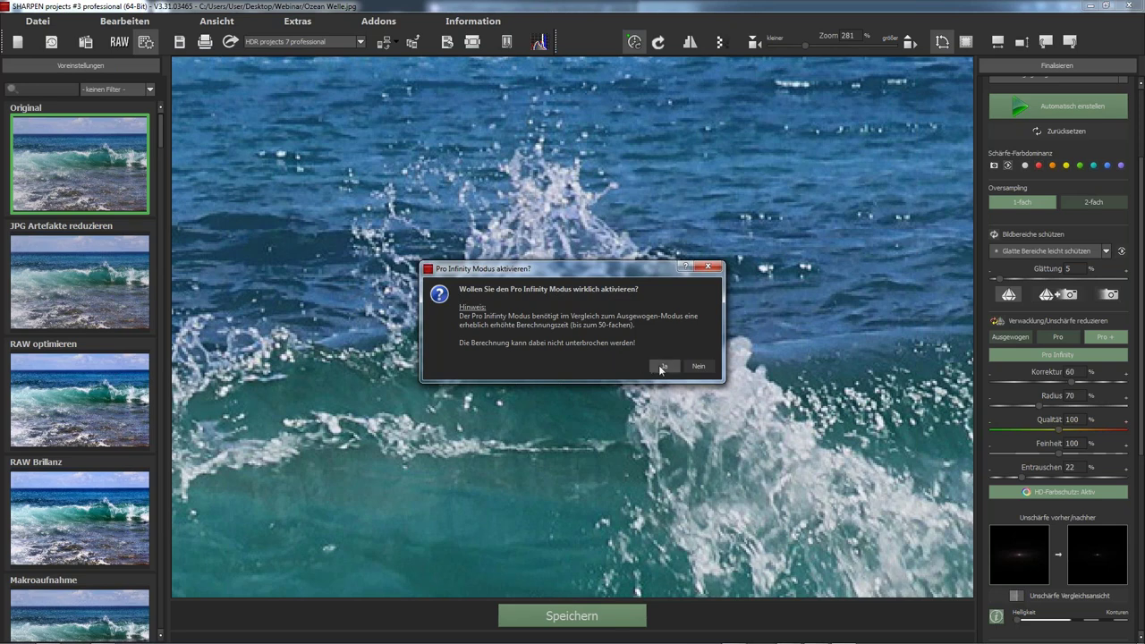
pyautogui.click(660, 367)
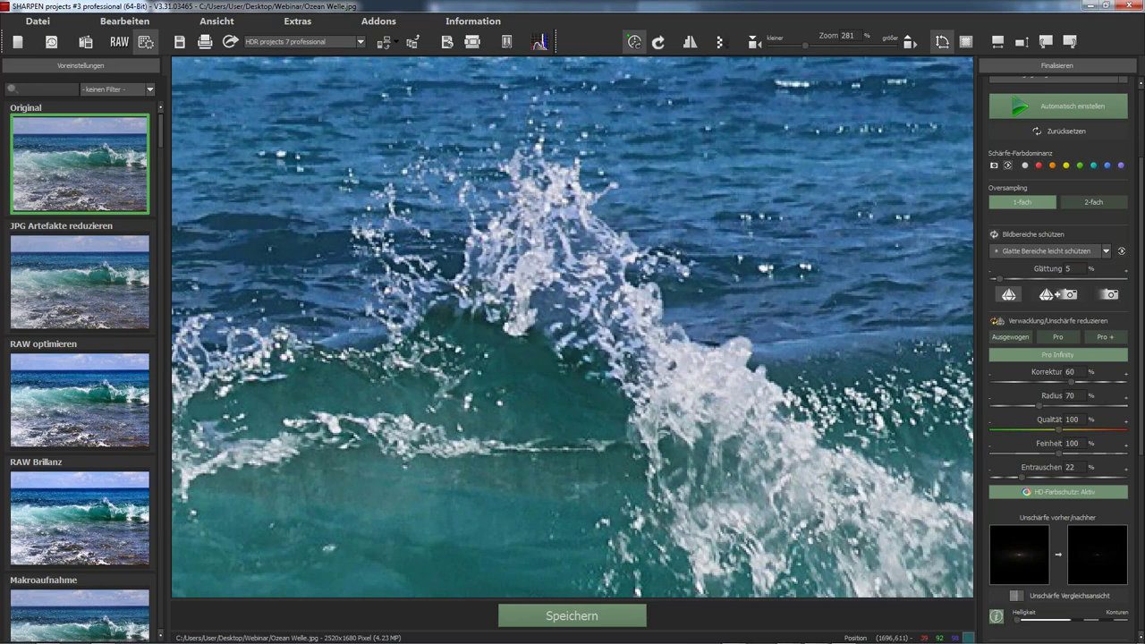
pyautogui.click(908, 41)
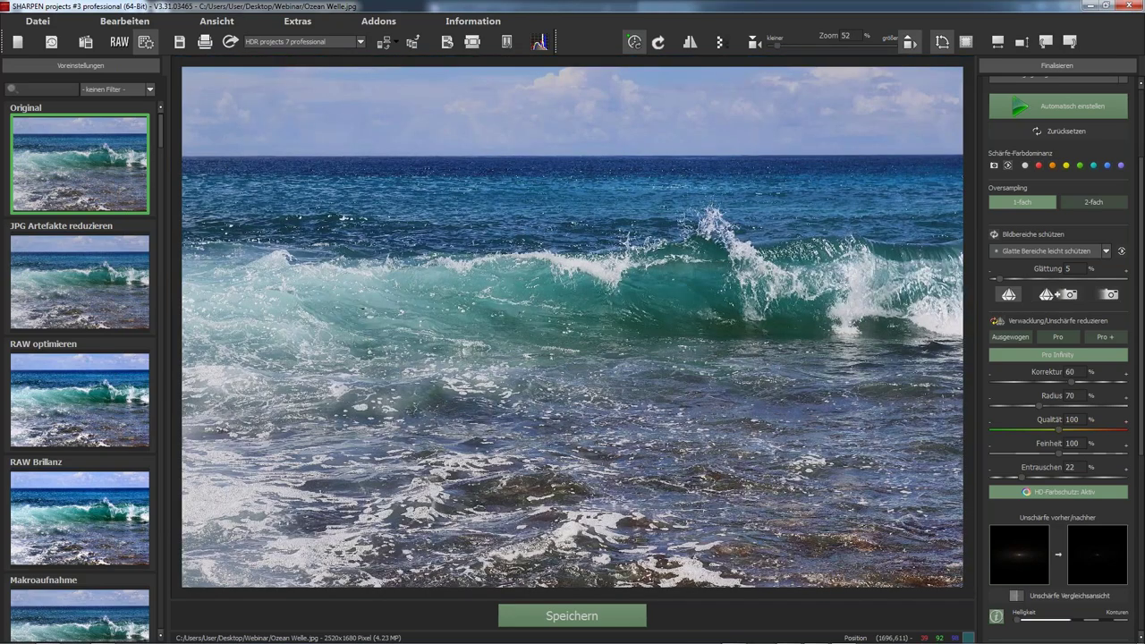
pyautogui.scroll(2, 669, 339)
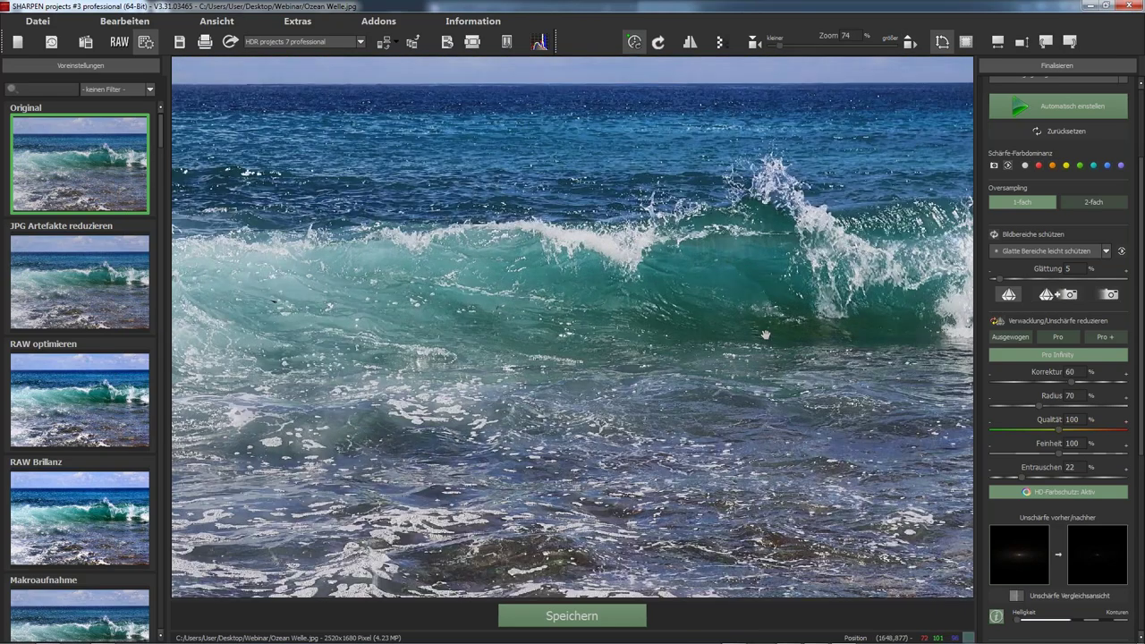
pyautogui.scroll(2, 716, 357)
pyautogui.scroll(1, 692, 424)
pyautogui.scroll(1, 694, 428)
pyautogui.scroll(1, 694, 427)
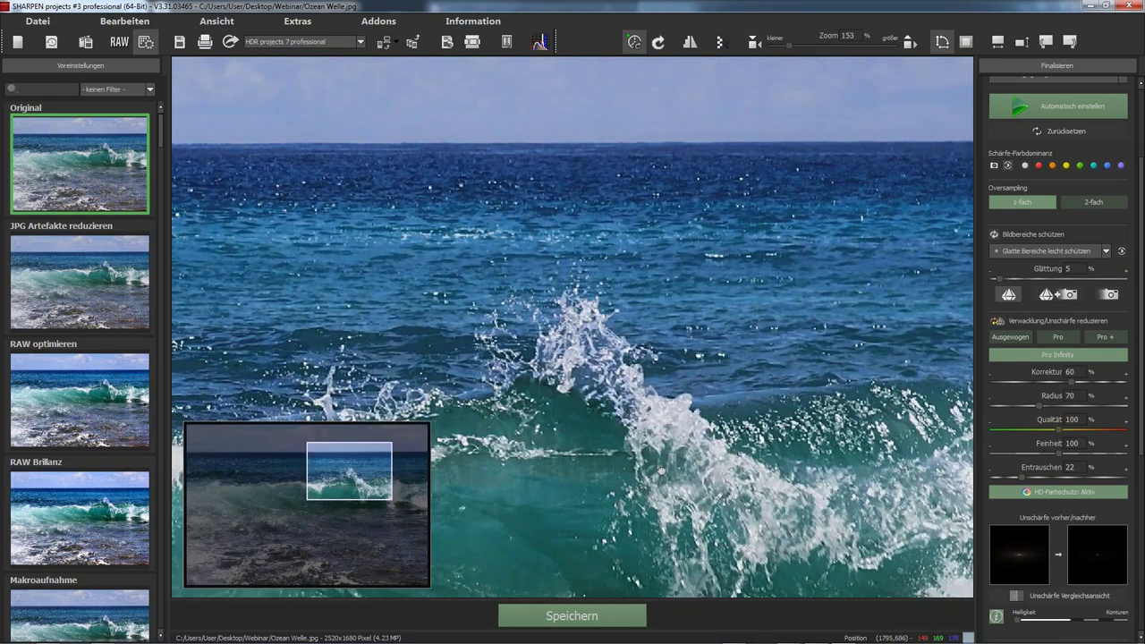
pyautogui.scroll(1, 693, 427)
pyautogui.scroll(1, 693, 427)
pyautogui.moveTo(1060, 596)
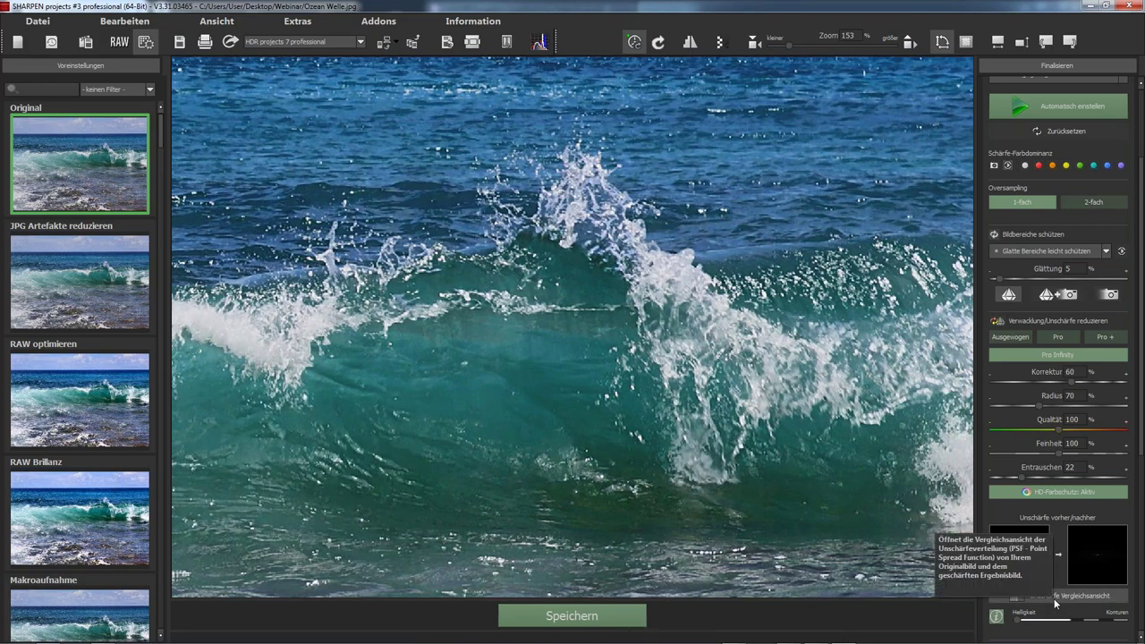
pyautogui.click(1055, 595)
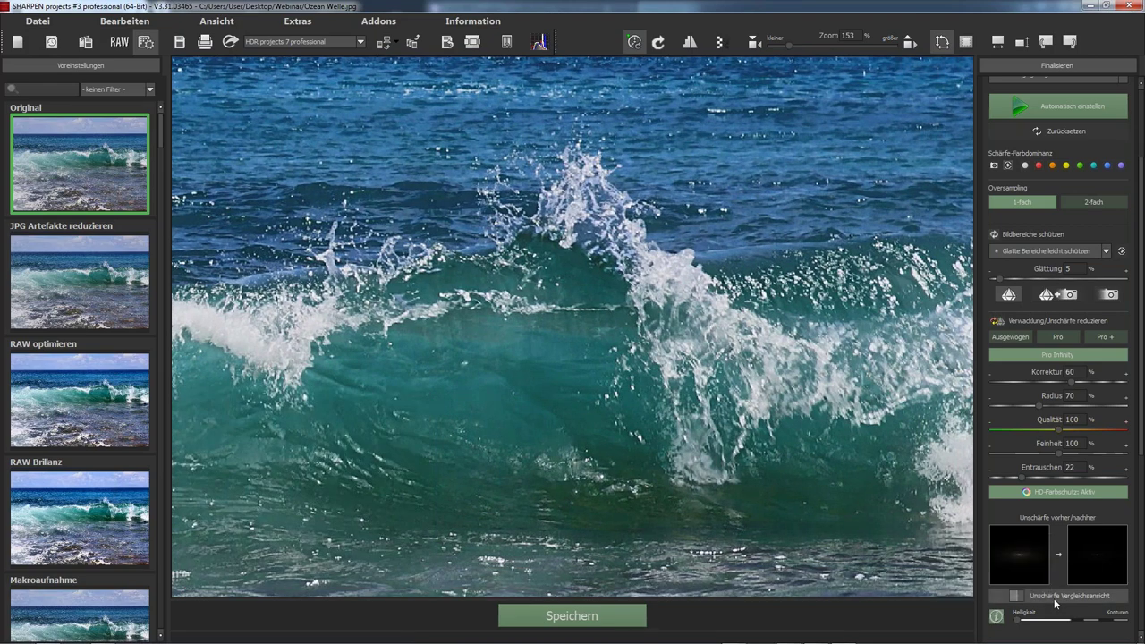
pyautogui.click(534, 79)
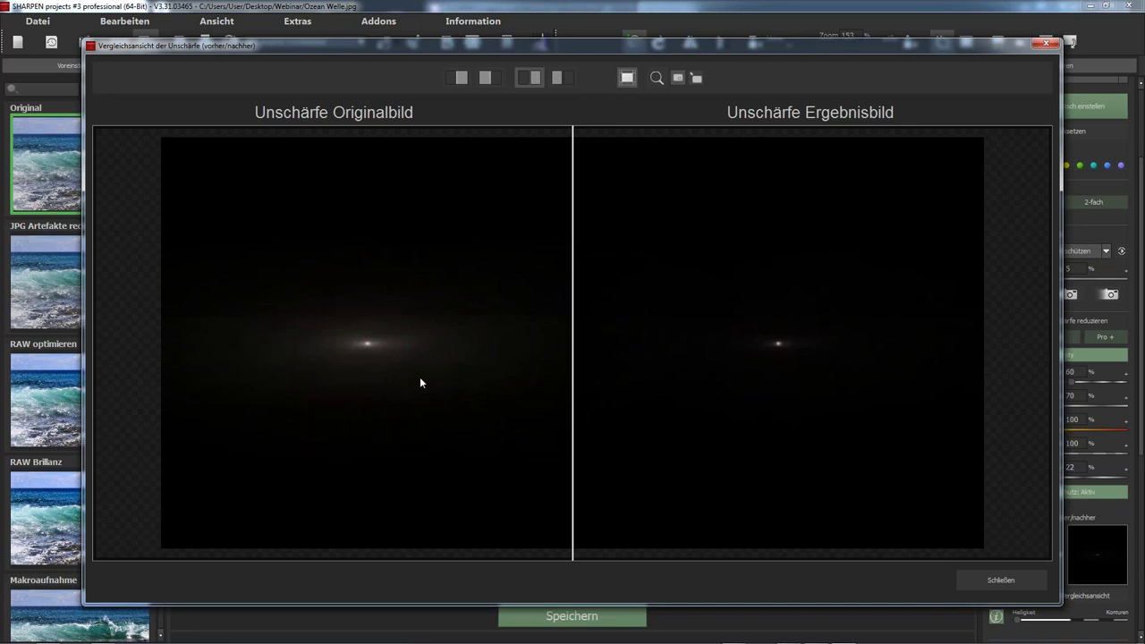
pyautogui.moveTo(388, 314)
pyautogui.mouseDown()
pyautogui.moveTo(366, 345)
pyautogui.moveTo(457, 295)
pyautogui.mouseUp()
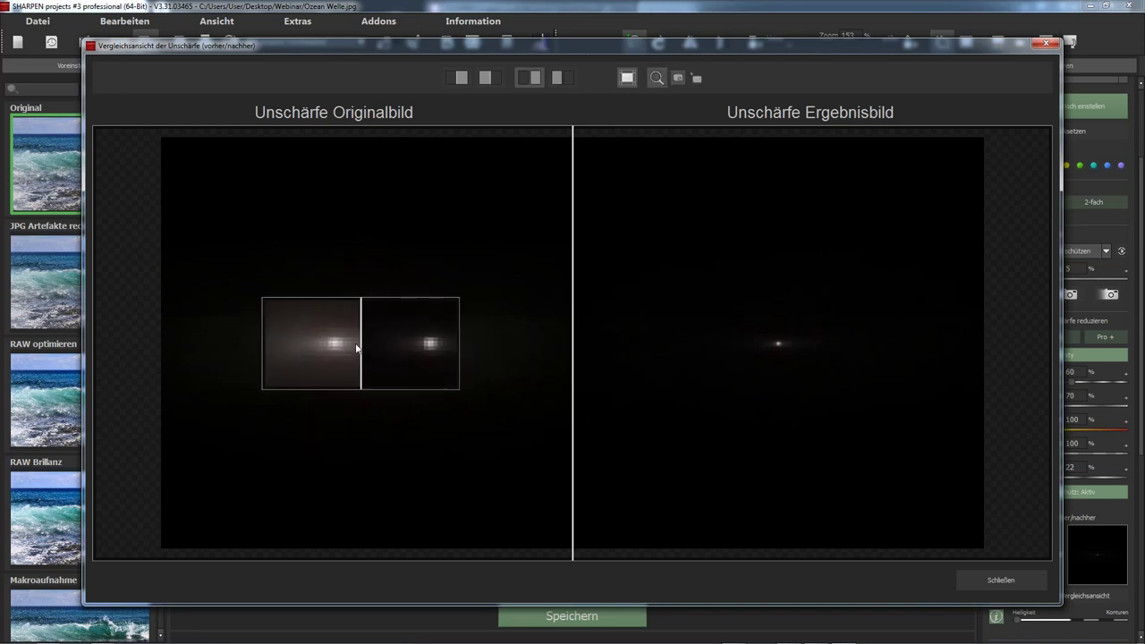
pyautogui.click(984, 584)
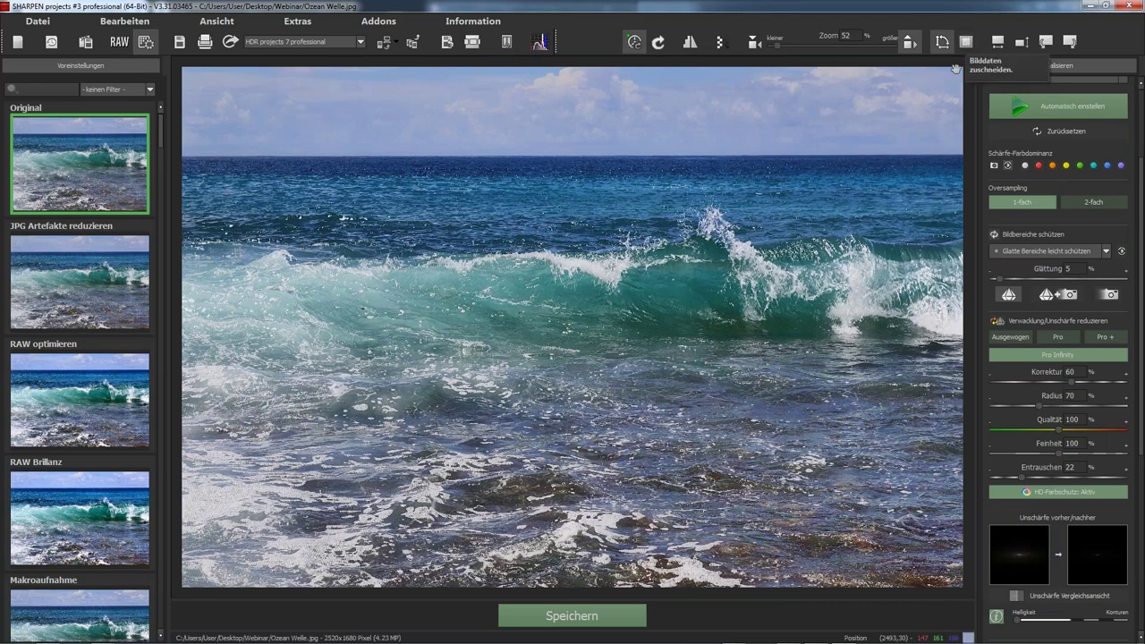
# - Try a square 1:1 crop in Bilddaten-Zuschnitt, then cancel to keep the full 2520x1680 photo
pyautogui.click(942, 41)
pyautogui.click(391, 88)
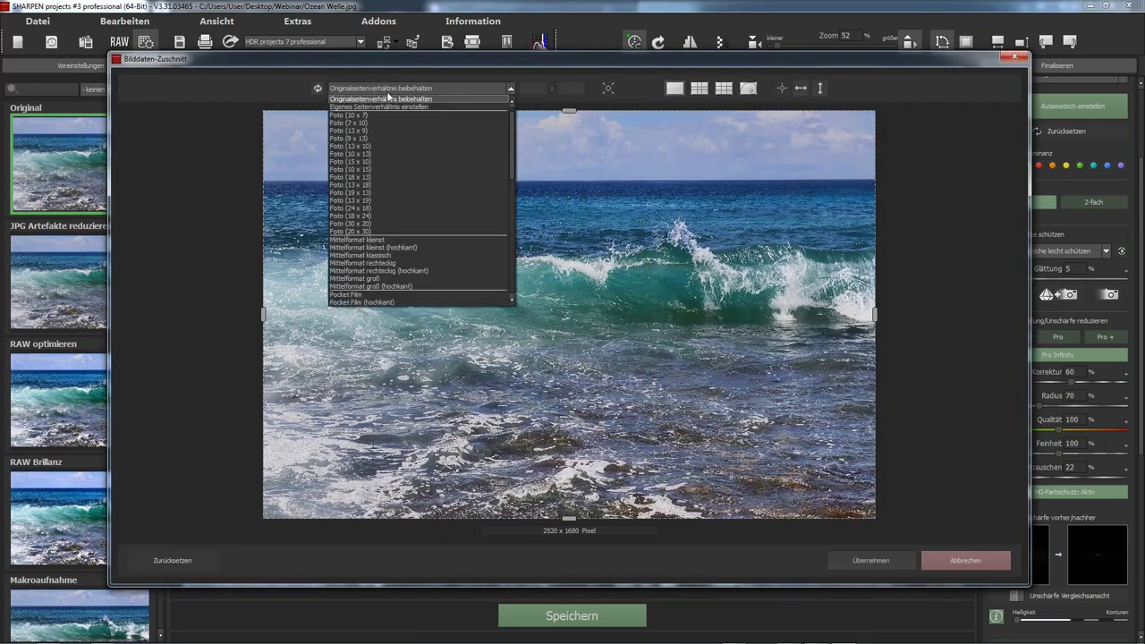
pyautogui.click(377, 107)
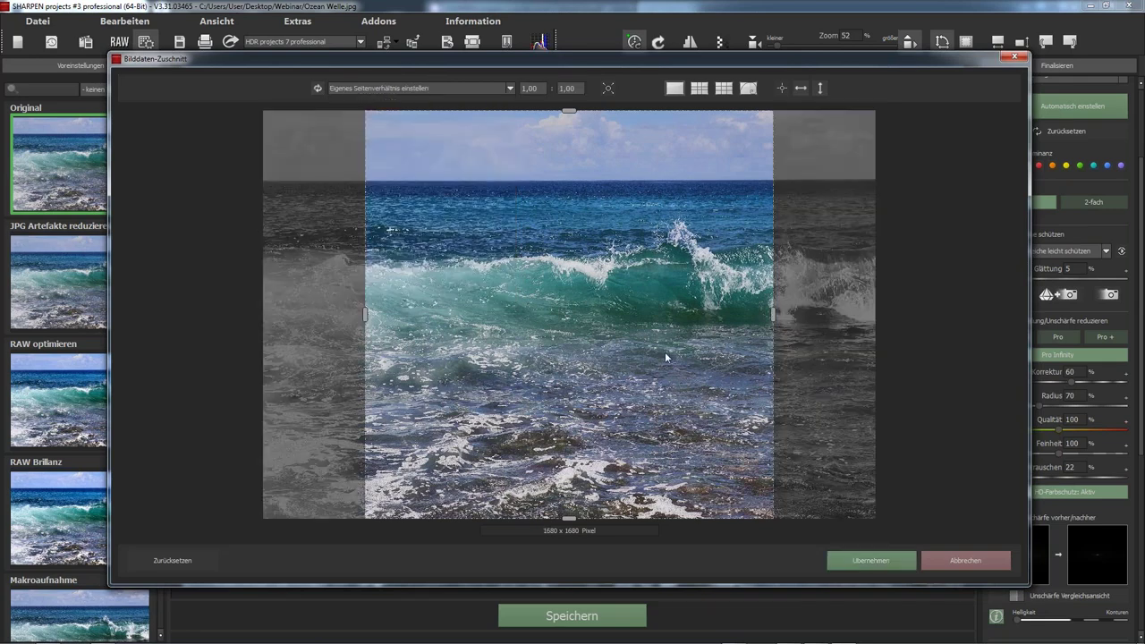
pyautogui.moveTo(548, 260); pyautogui.dragTo(549, 265)
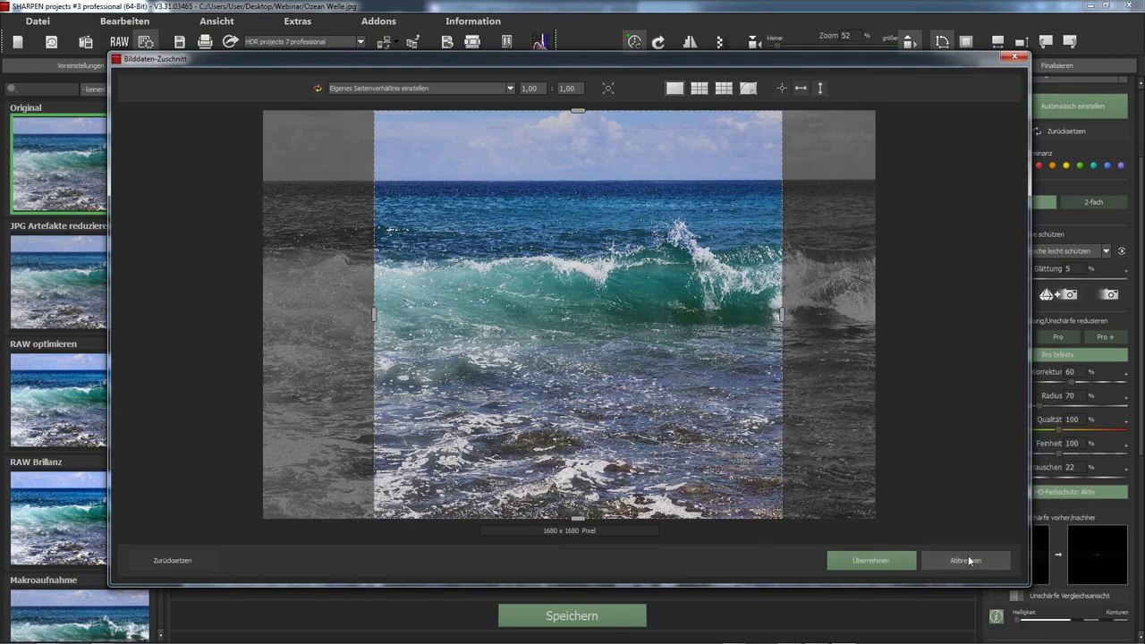
pyautogui.click(857, 558)
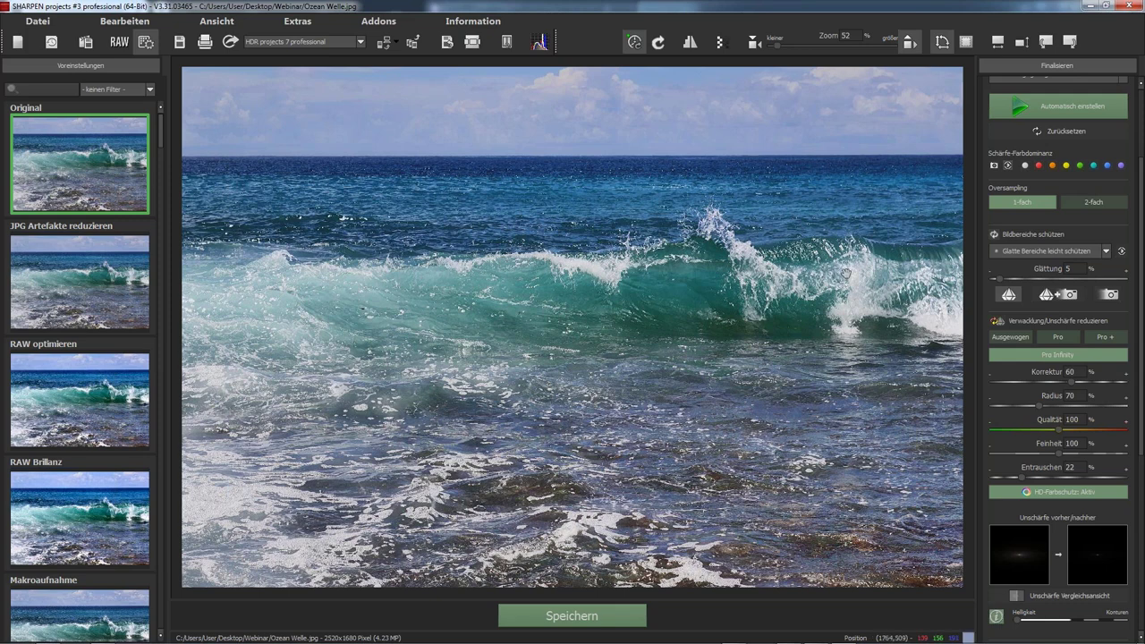
pyautogui.scroll(-2, 1141, 268)
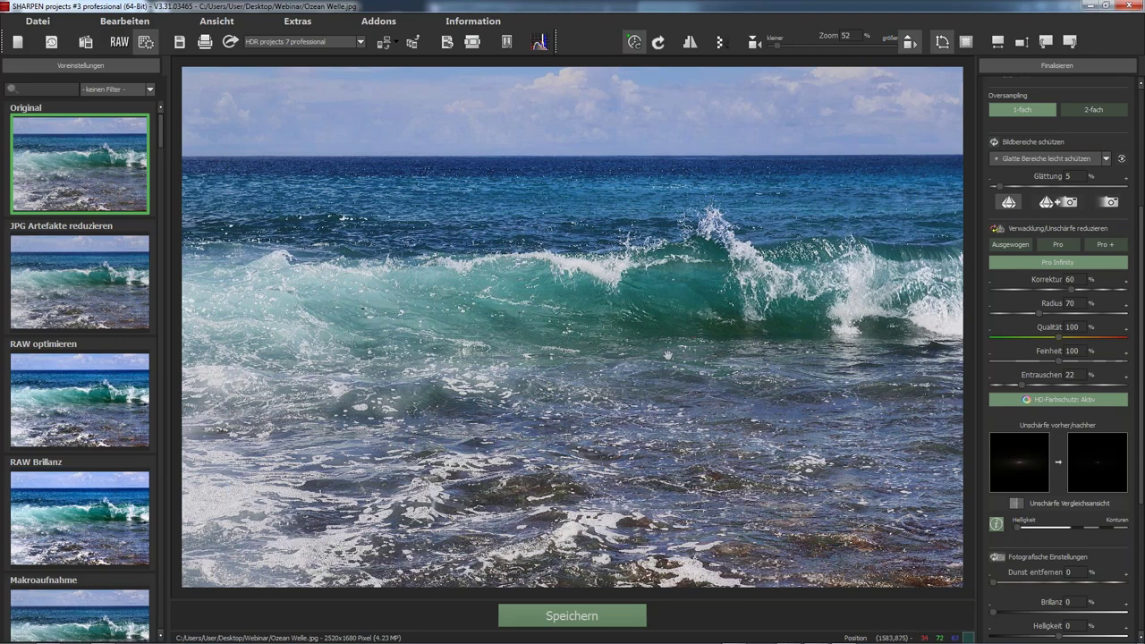
pyautogui.scroll(5, 667, 355)
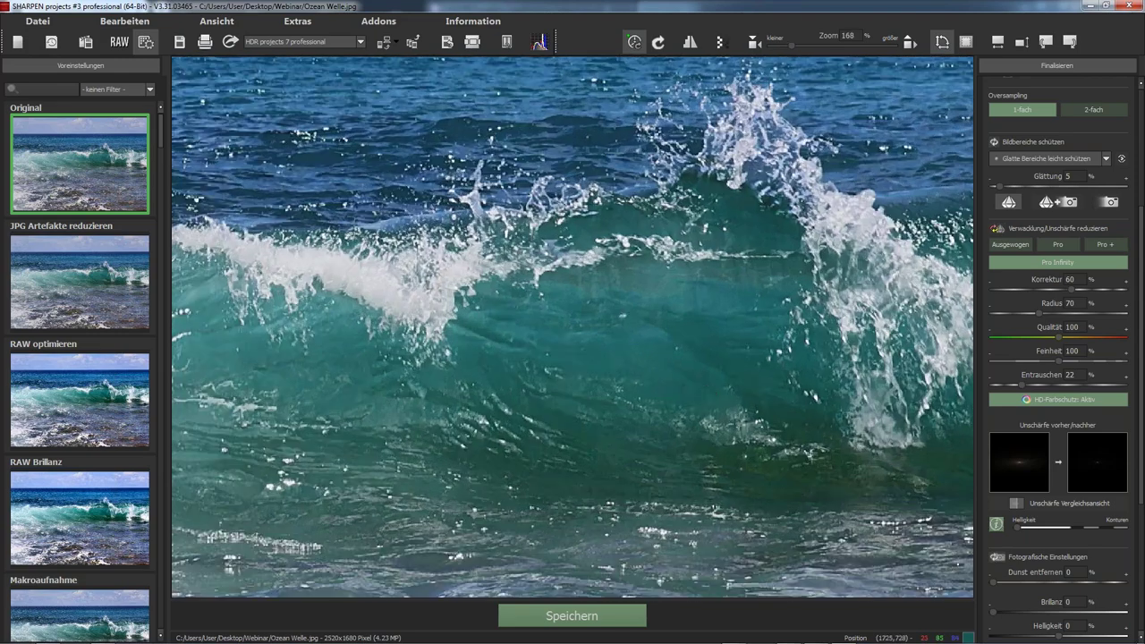
pyautogui.moveTo(667, 355); pyautogui.dragTo(569, 418)
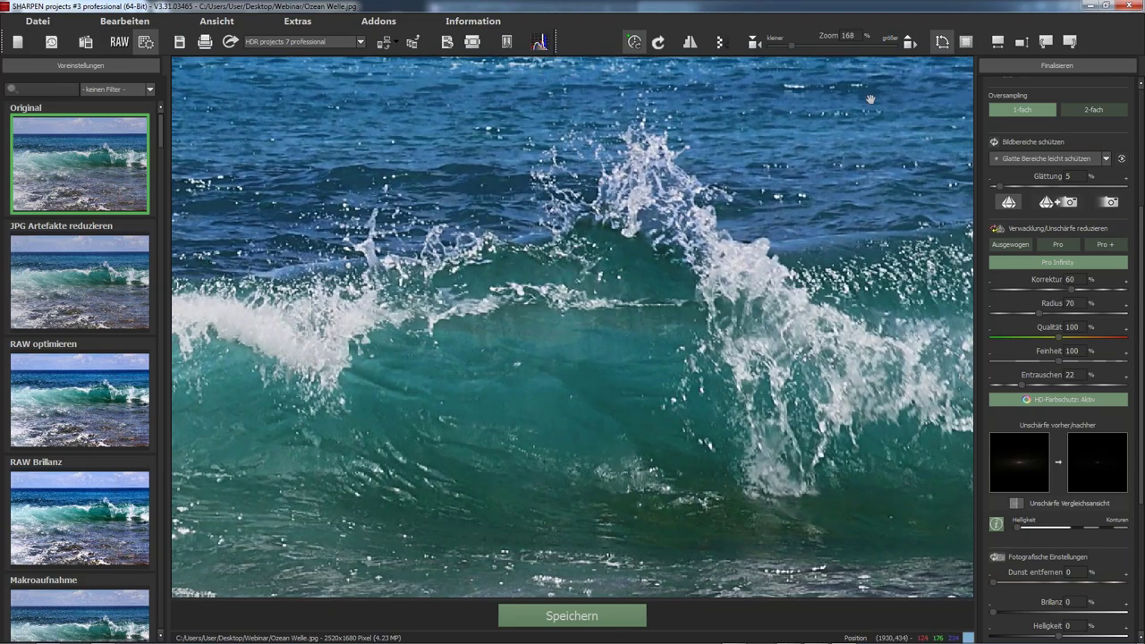
pyautogui.scroll(5, 1099, 250)
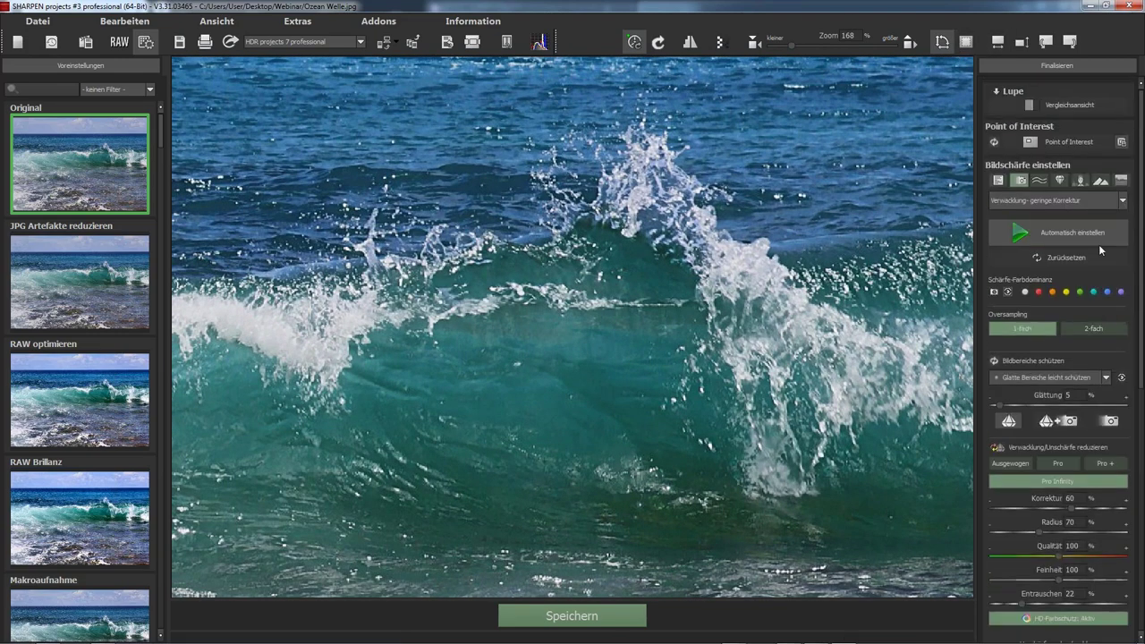
pyautogui.click(1047, 105)
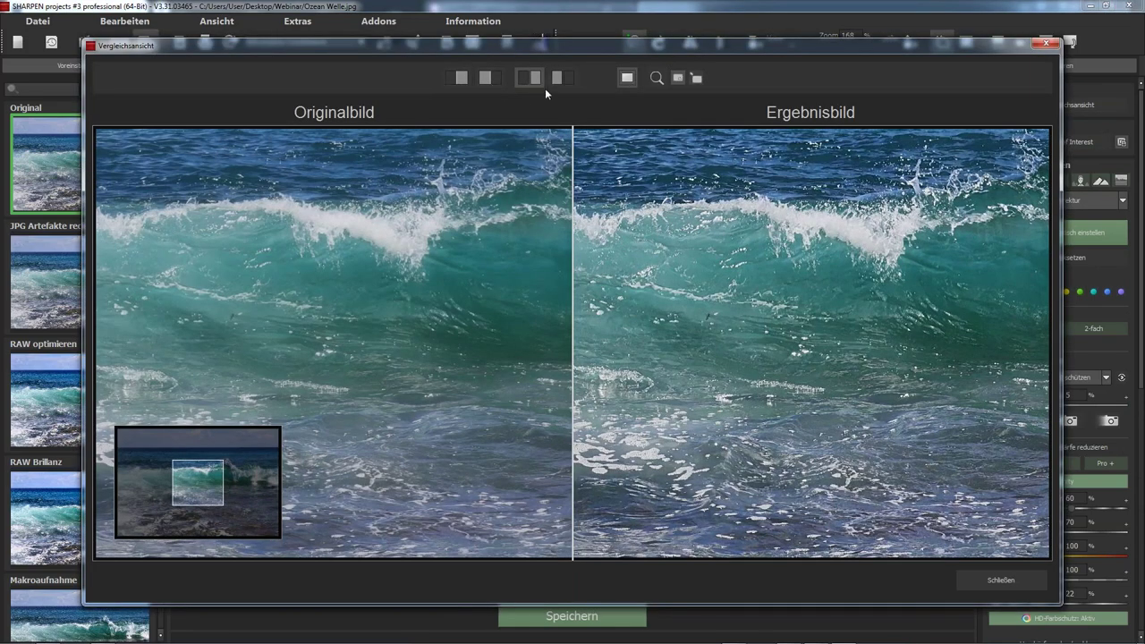
pyautogui.moveTo(619, 226); pyautogui.dragTo(434, 310)
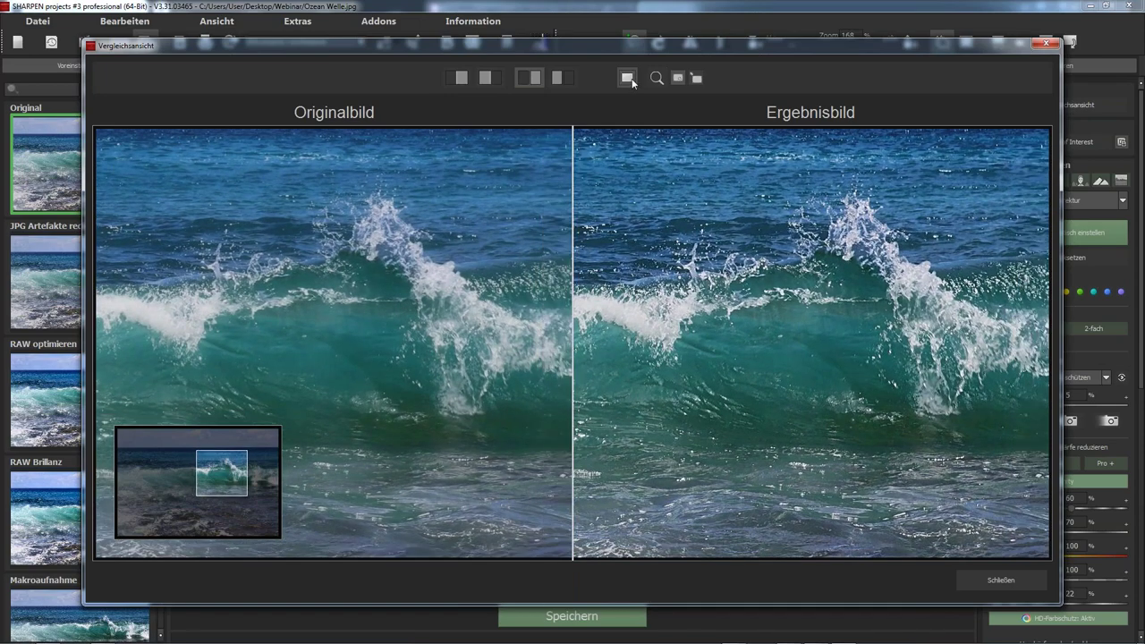
pyautogui.click(628, 79)
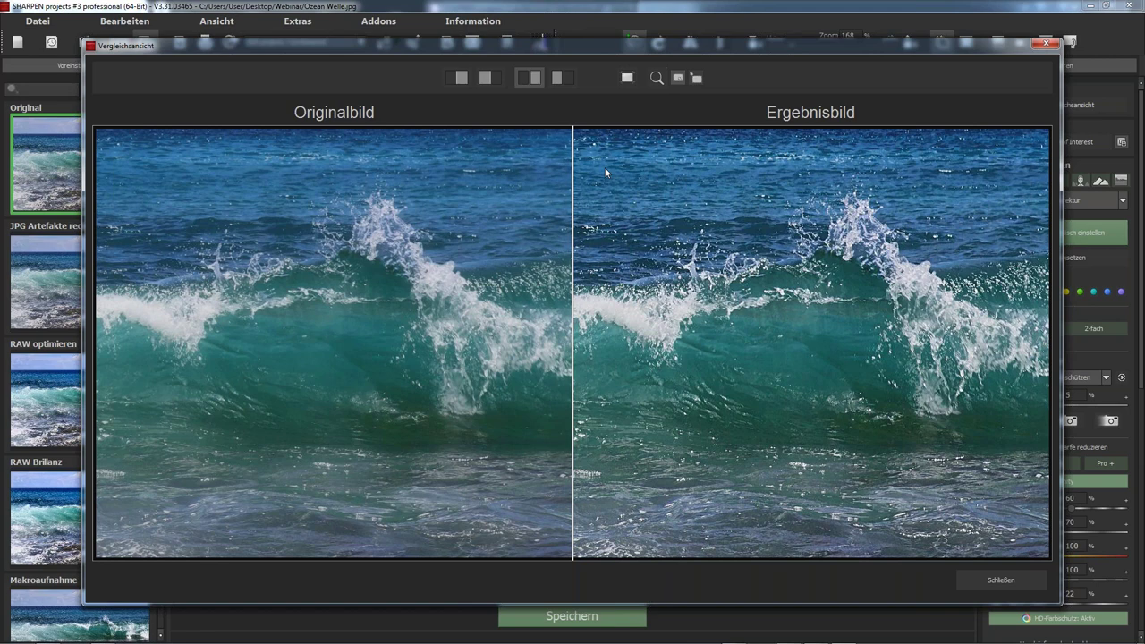
pyautogui.click(985, 586)
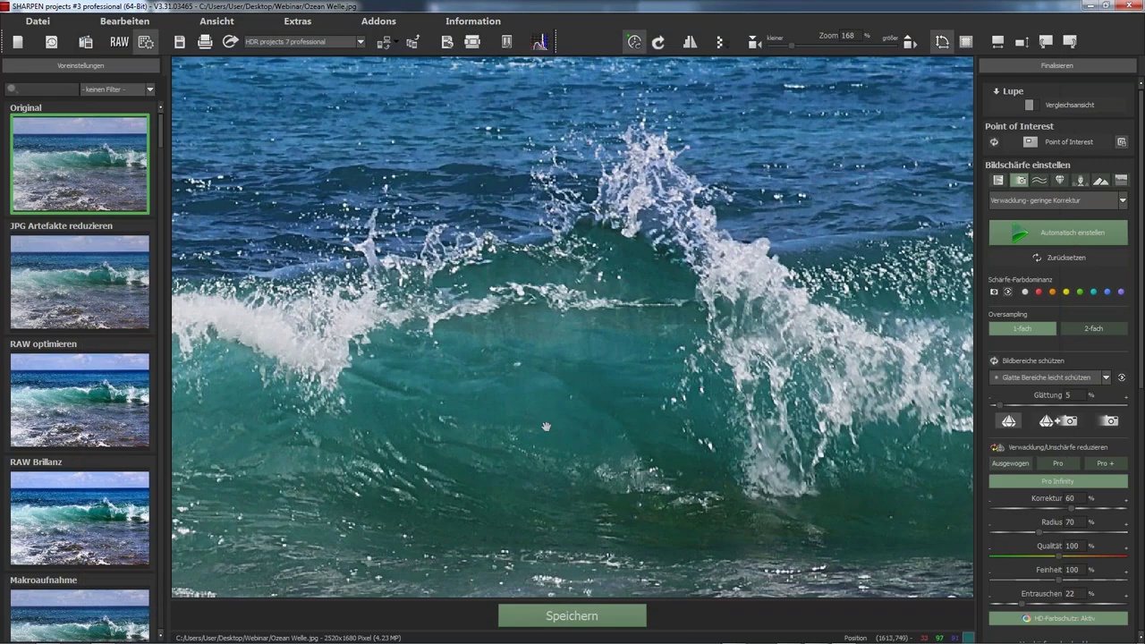
pyautogui.scroll(1, 528, 431)
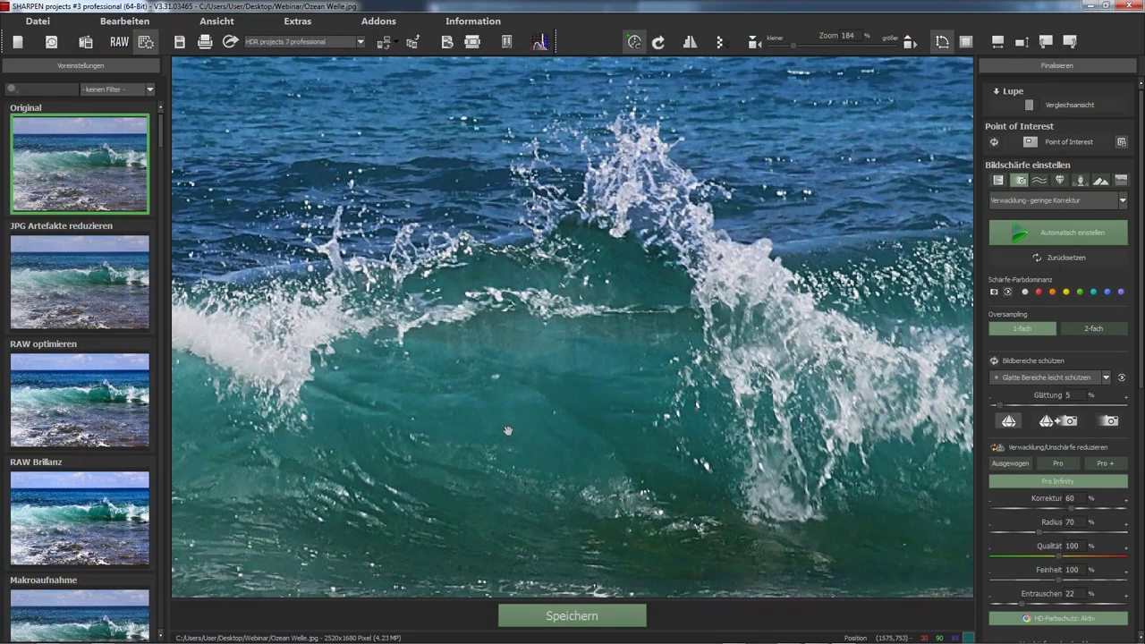
pyautogui.scroll(1, 502, 438)
pyautogui.moveTo(501, 438); pyautogui.dragTo(608, 415)
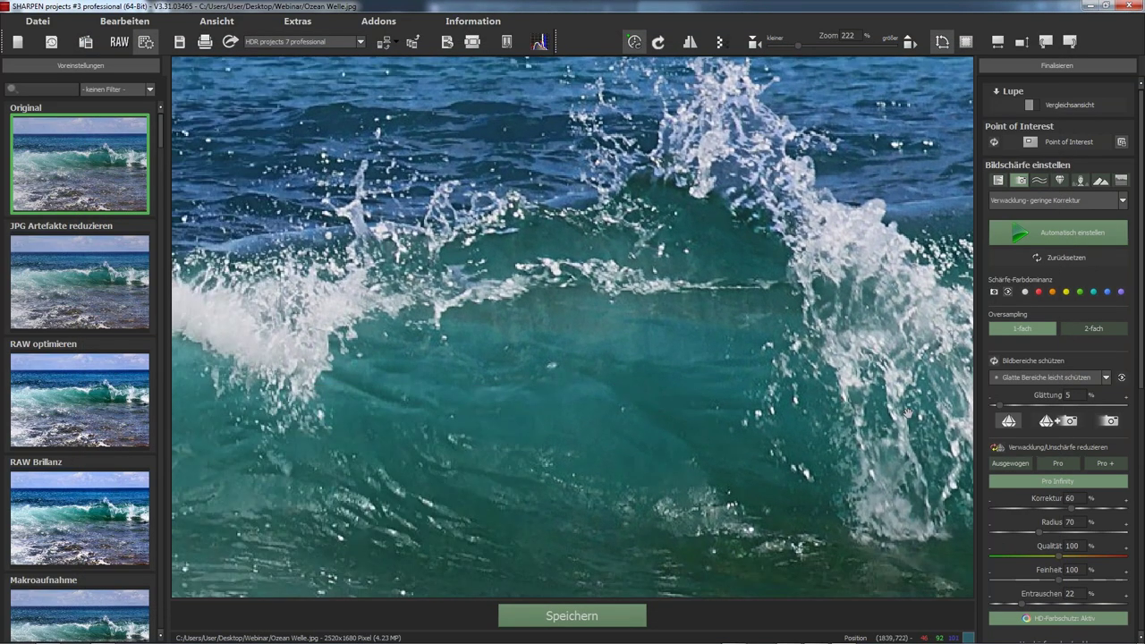
pyautogui.click(1034, 379)
pyautogui.click(1033, 379)
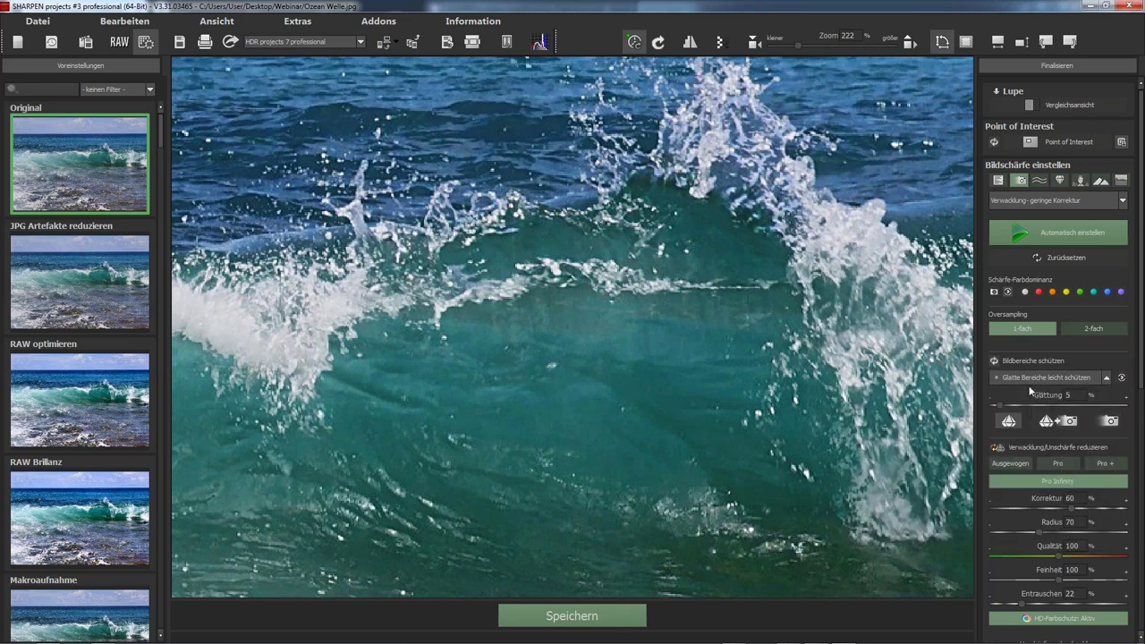
pyautogui.scroll(1, 1030, 390)
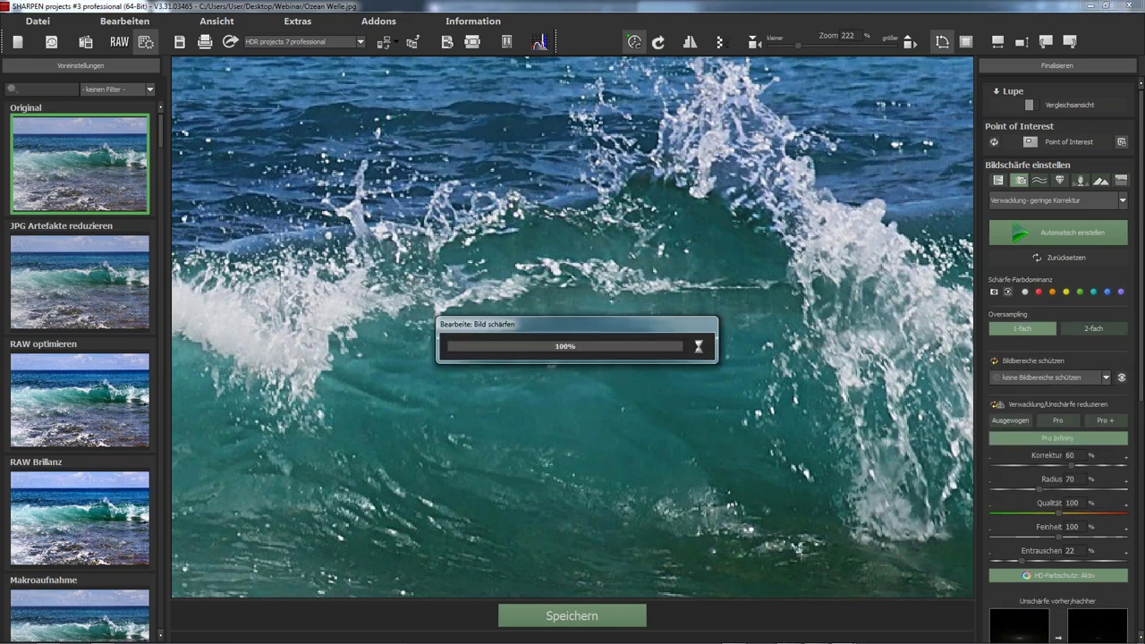
pyautogui.scroll(1, 407, 545)
pyautogui.scroll(1, 407, 545)
pyautogui.moveTo(518, 420)
pyautogui.mouseDown()
pyautogui.moveTo(512, 311)
pyautogui.moveTo(550, 426)
pyautogui.mouseUp()
pyautogui.scroll(1, 550, 425)
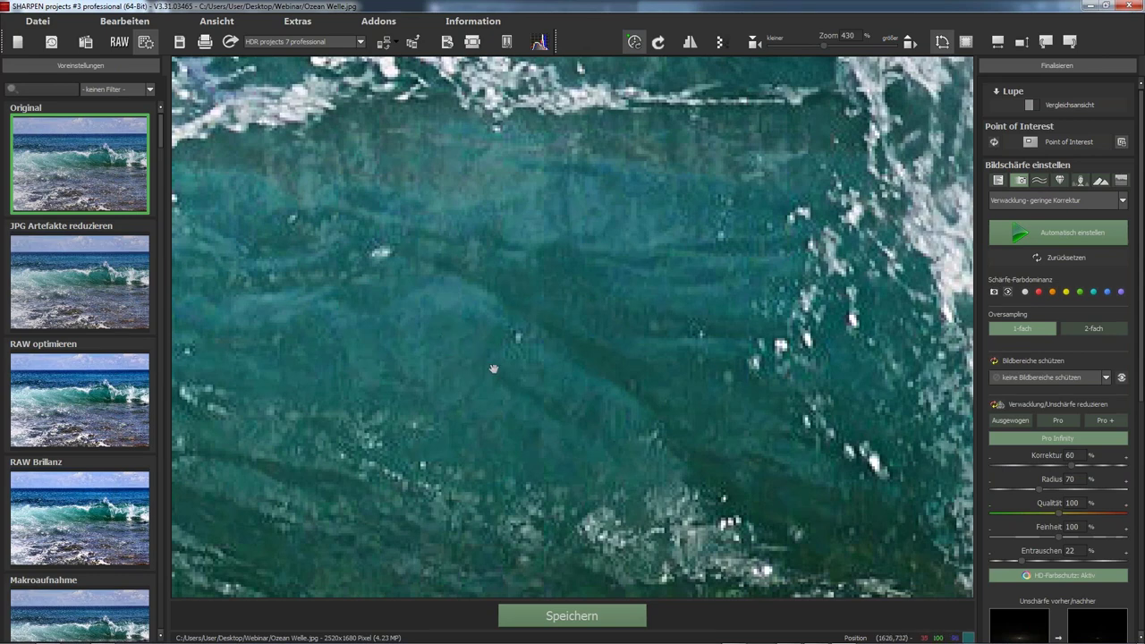
pyautogui.scroll(1, 380, 364)
pyautogui.scroll(2, 376, 364)
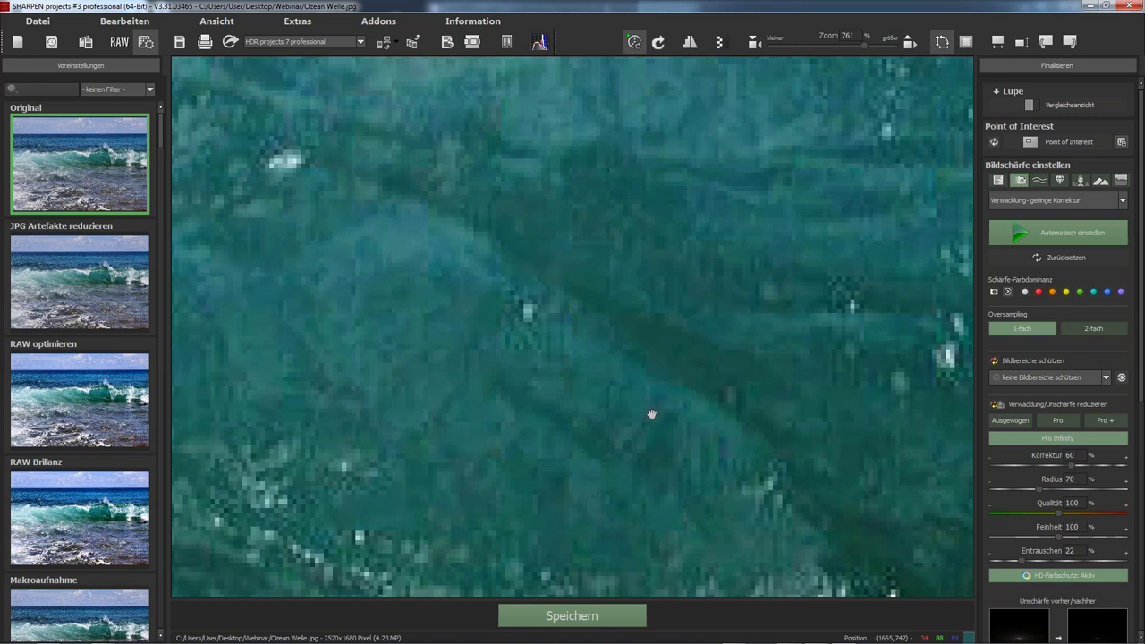
pyautogui.click(1047, 380)
pyautogui.click(977, 373)
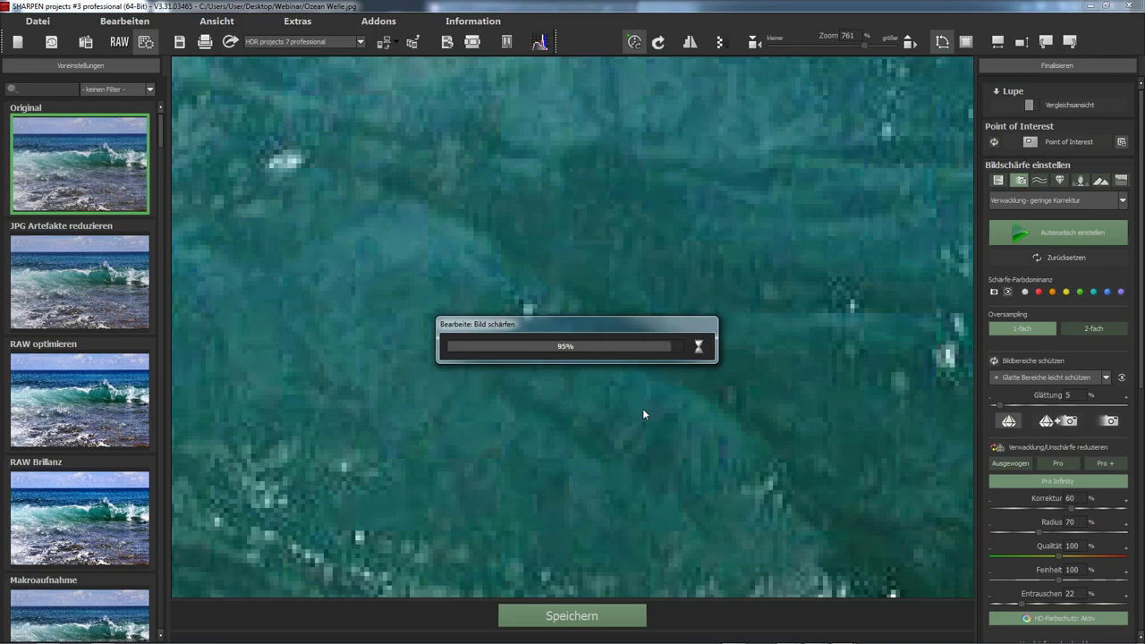
# - Inspect the wave at 100% zoom, fit the view again, and set blur reduction to Ausgewogen
pyautogui.click(639, 351)
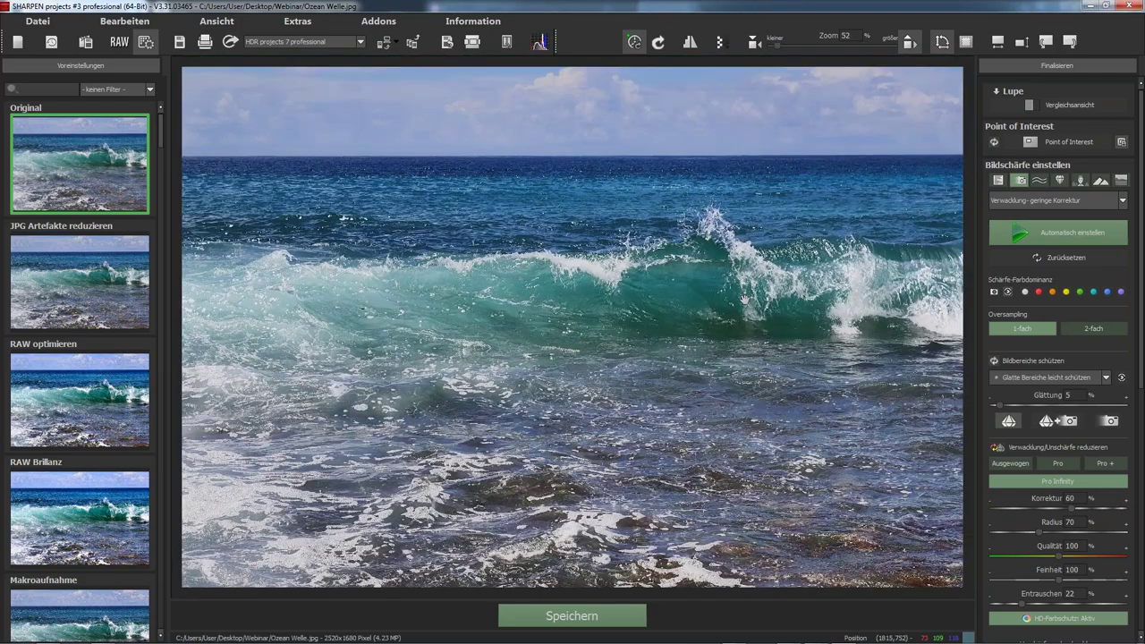
pyautogui.click(635, 270)
pyautogui.scroll(1, 634, 270)
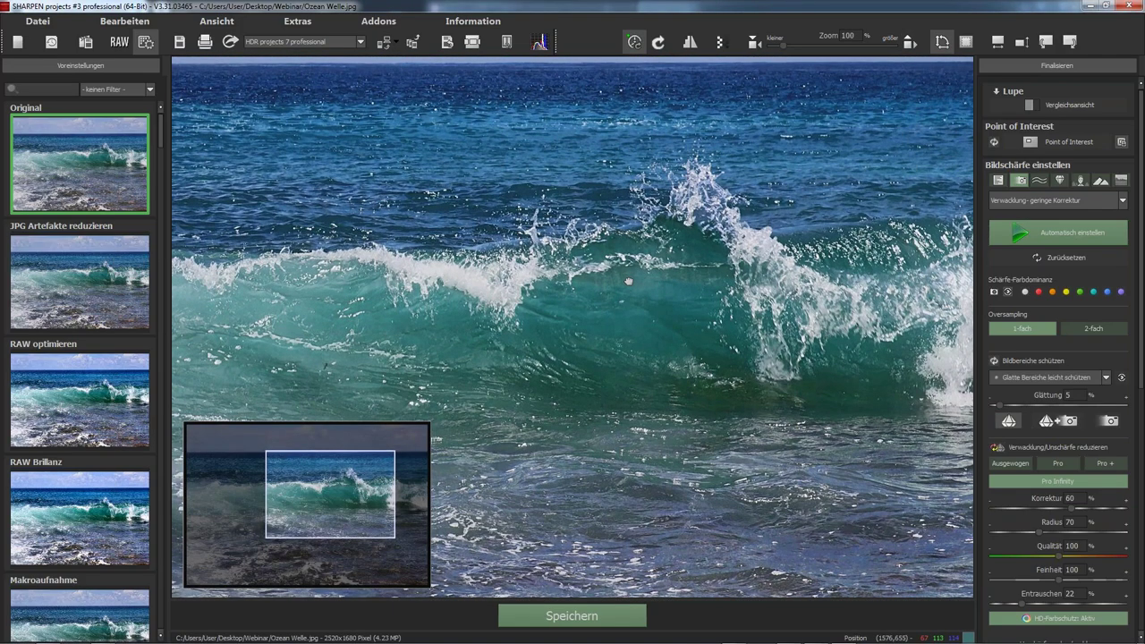
pyautogui.scroll(1, 644, 296)
pyautogui.scroll(1, 653, 331)
pyautogui.scroll(1, 663, 370)
pyautogui.scroll(1, 664, 370)
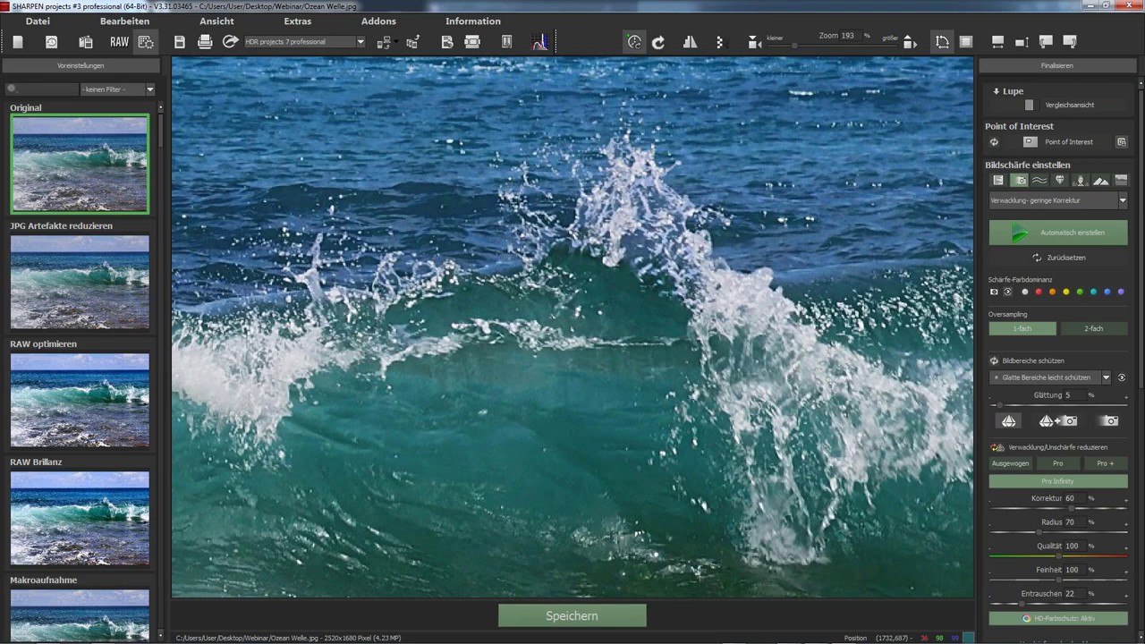
pyautogui.hotkey('ctrl', '0')
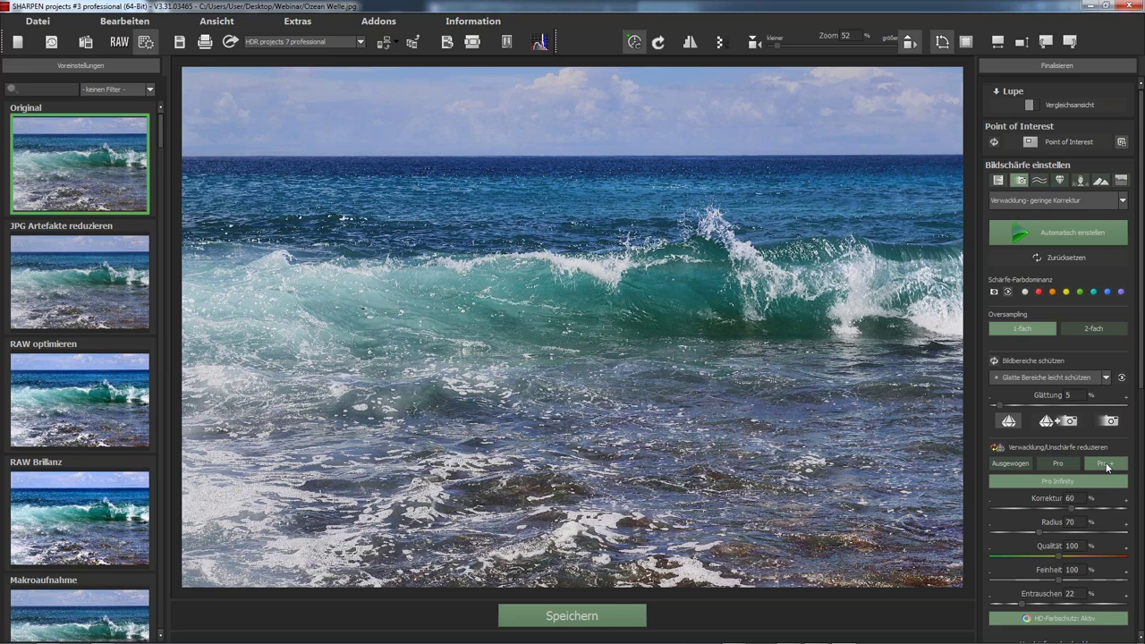
pyautogui.click(1010, 464)
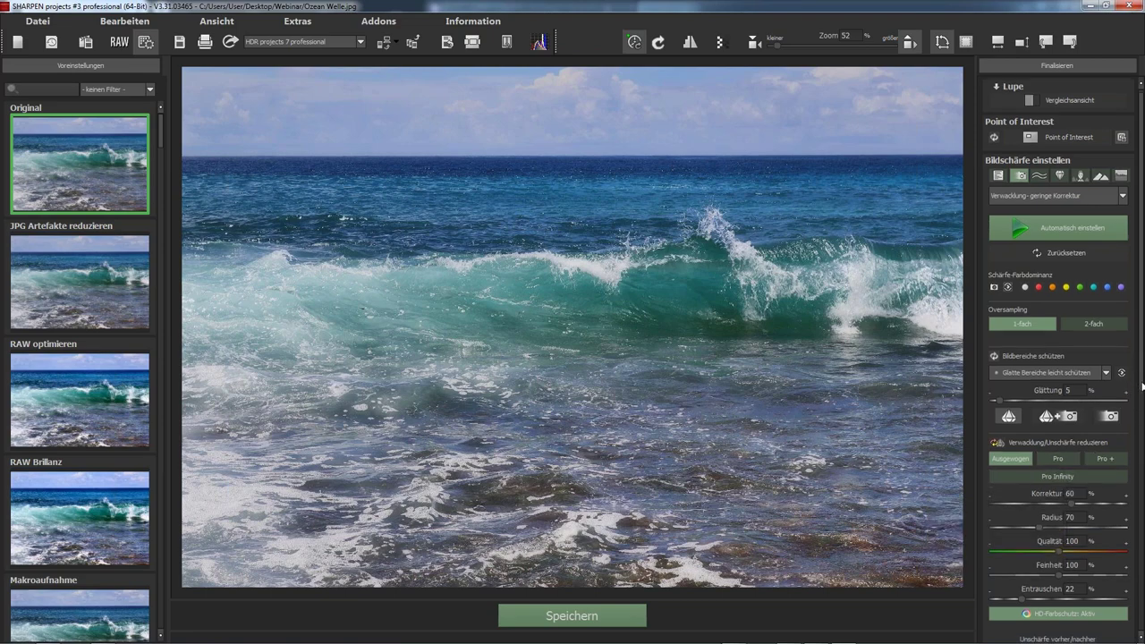
pyautogui.scroll(-1, 1064, 536)
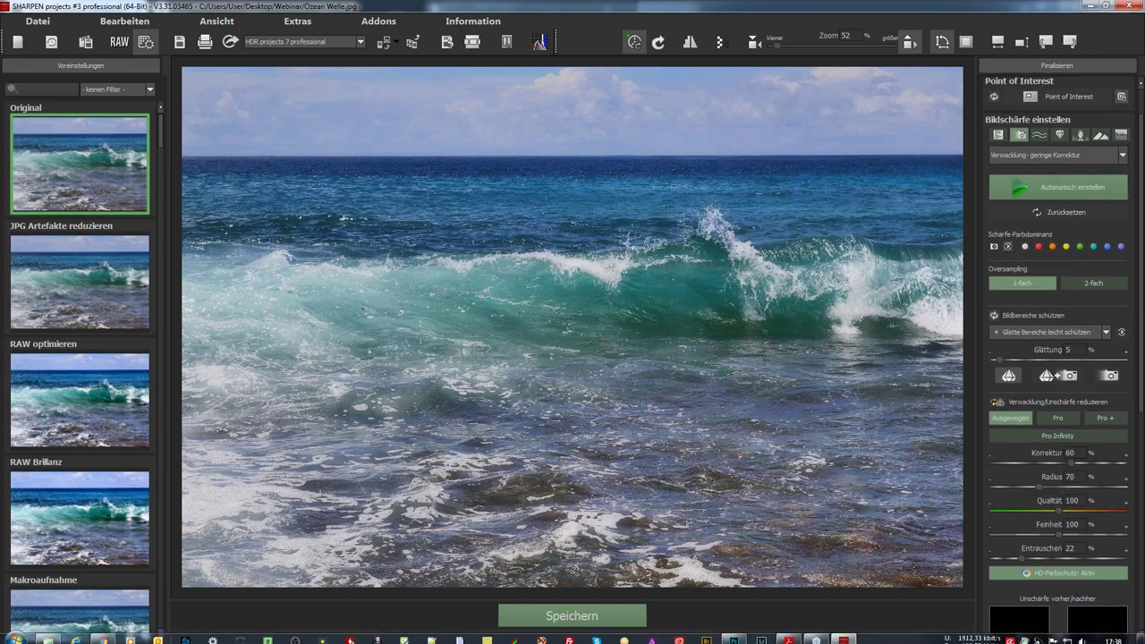
pyautogui.click(787, 636)
pyautogui.moveTo(778, 305); pyautogui.dragTo(568, 231)
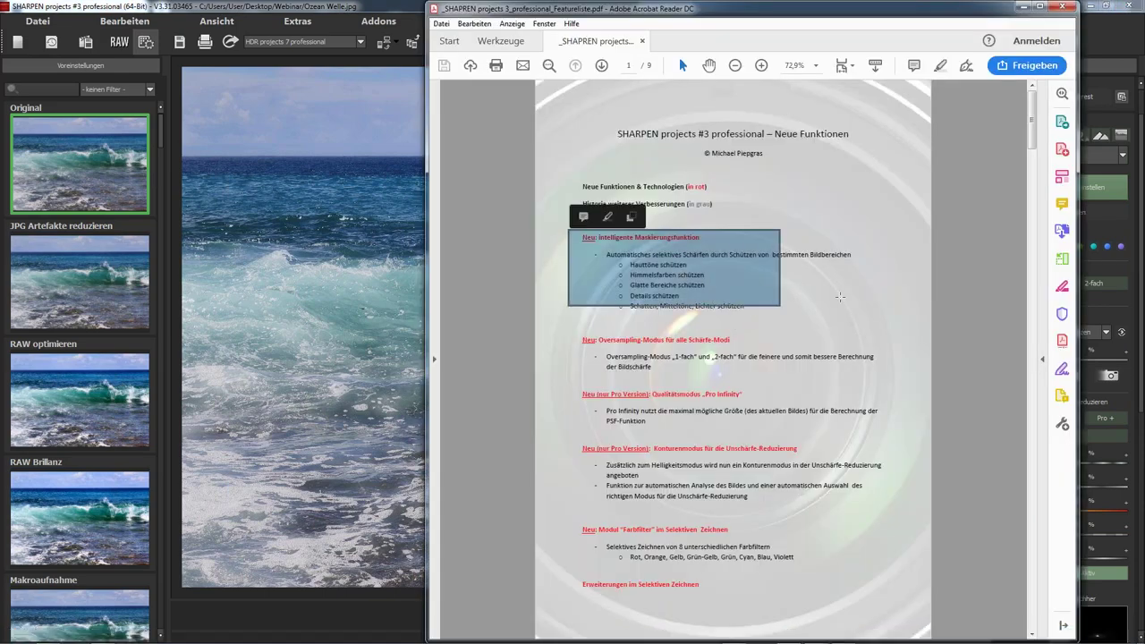
pyautogui.click(842, 297)
pyautogui.click(764, 362)
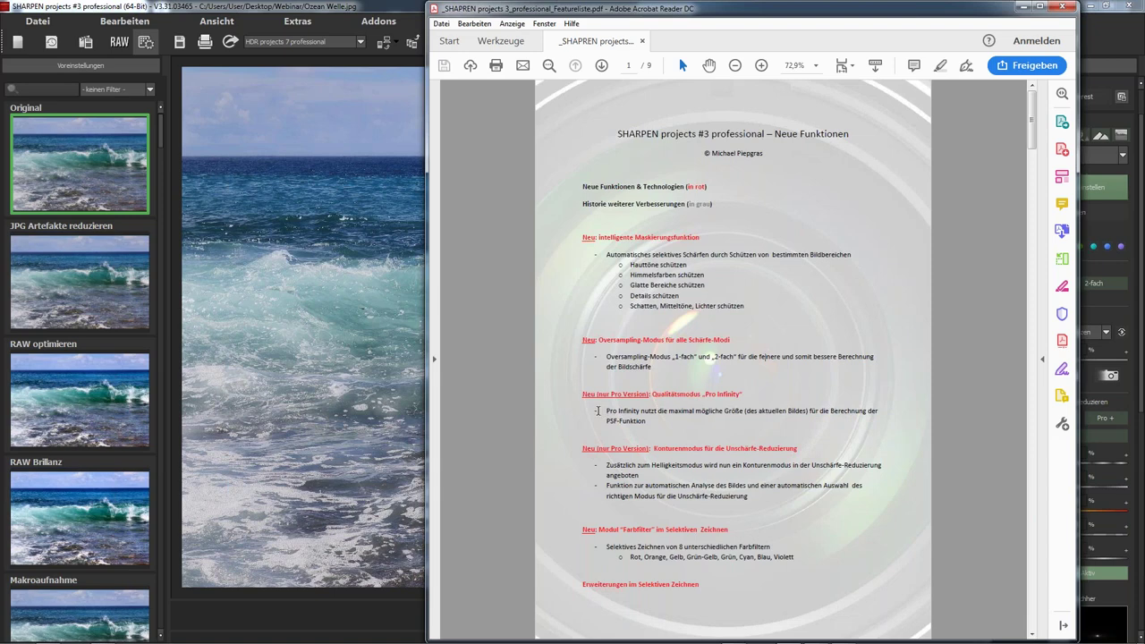
pyautogui.moveTo(576, 393)
pyautogui.mouseDown()
pyautogui.moveTo(690, 416)
pyautogui.moveTo(766, 453)
pyautogui.mouseUp()
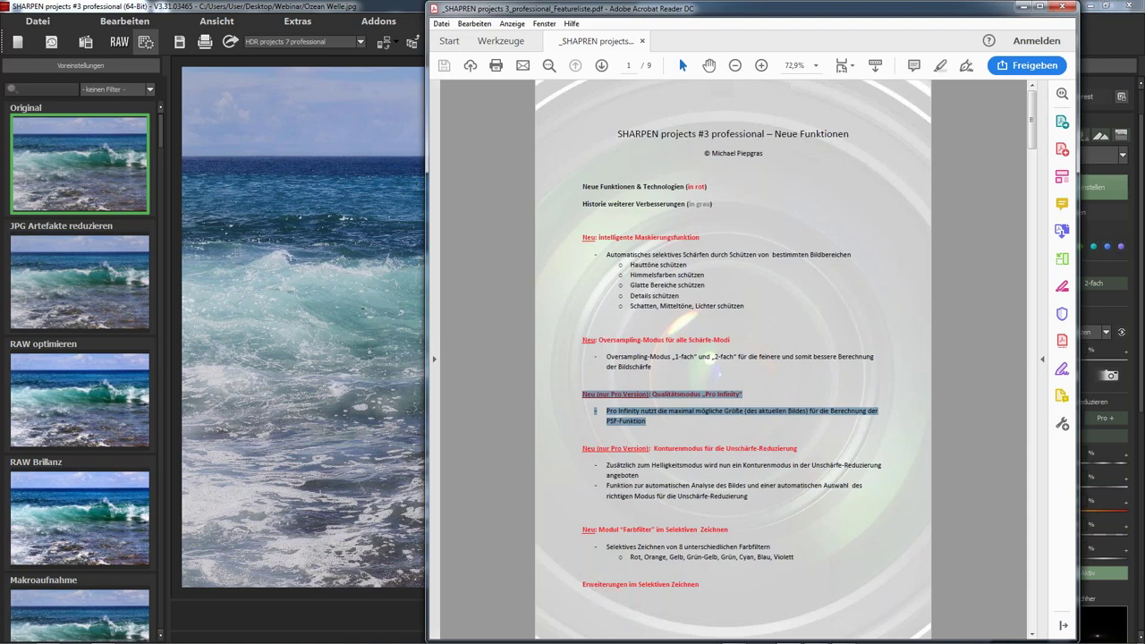
pyautogui.click(1134, 360)
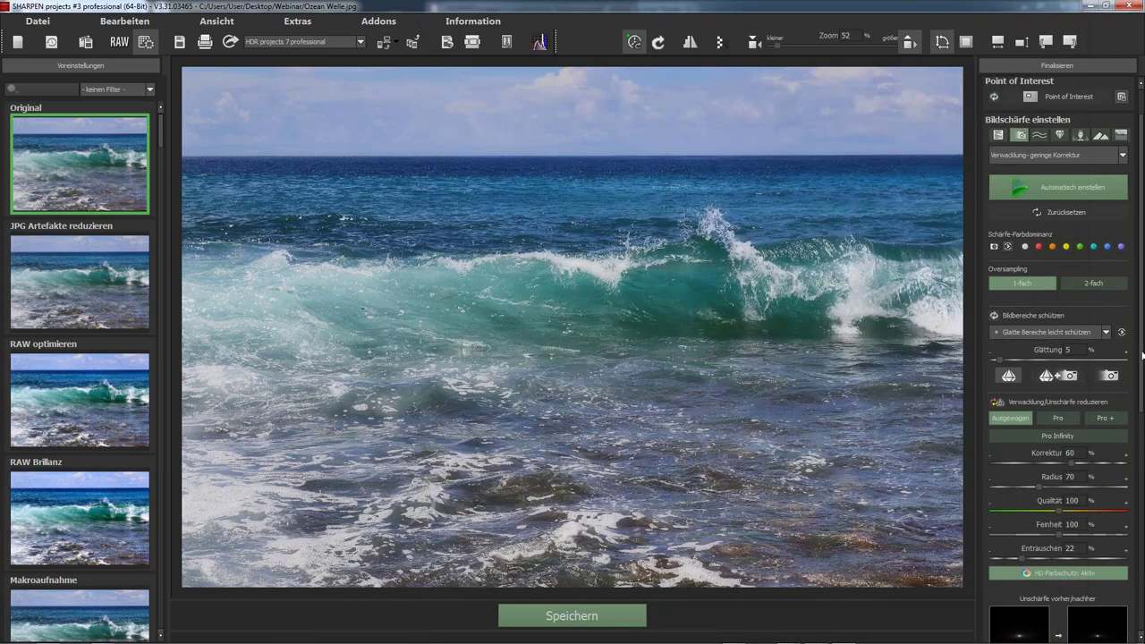
# - Open Dubai Aerial View.jpg and auto-adjust it to Artwork preset: Korrektur 65, Radius 120, Entrauschen 27
pyautogui.scroll(-3, 1083, 445)
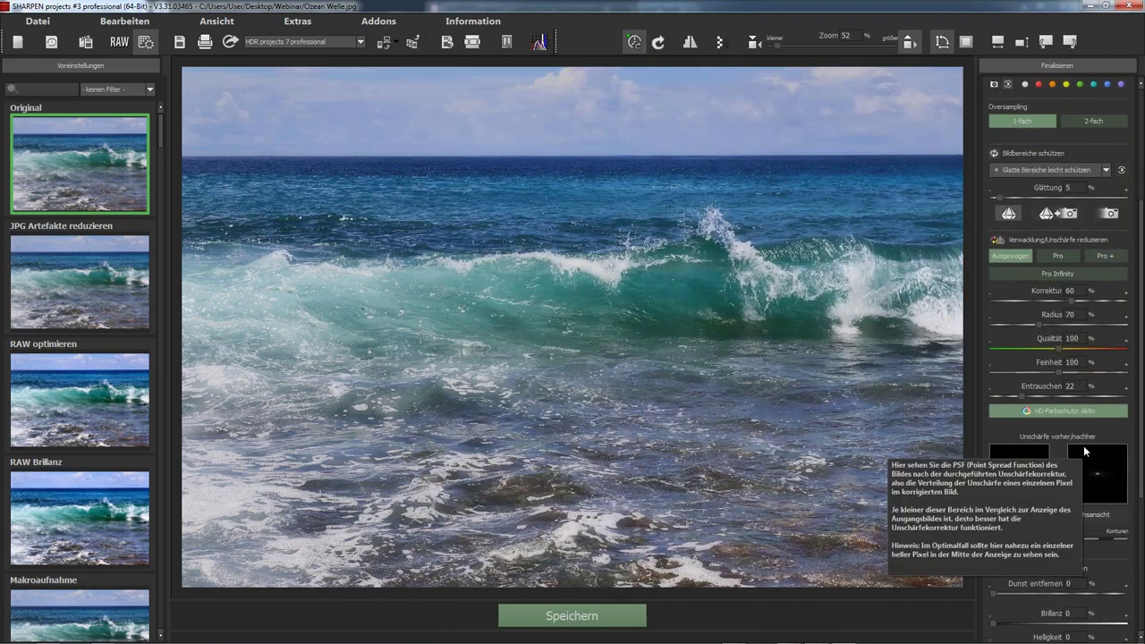
pyautogui.moveTo(55, 636)
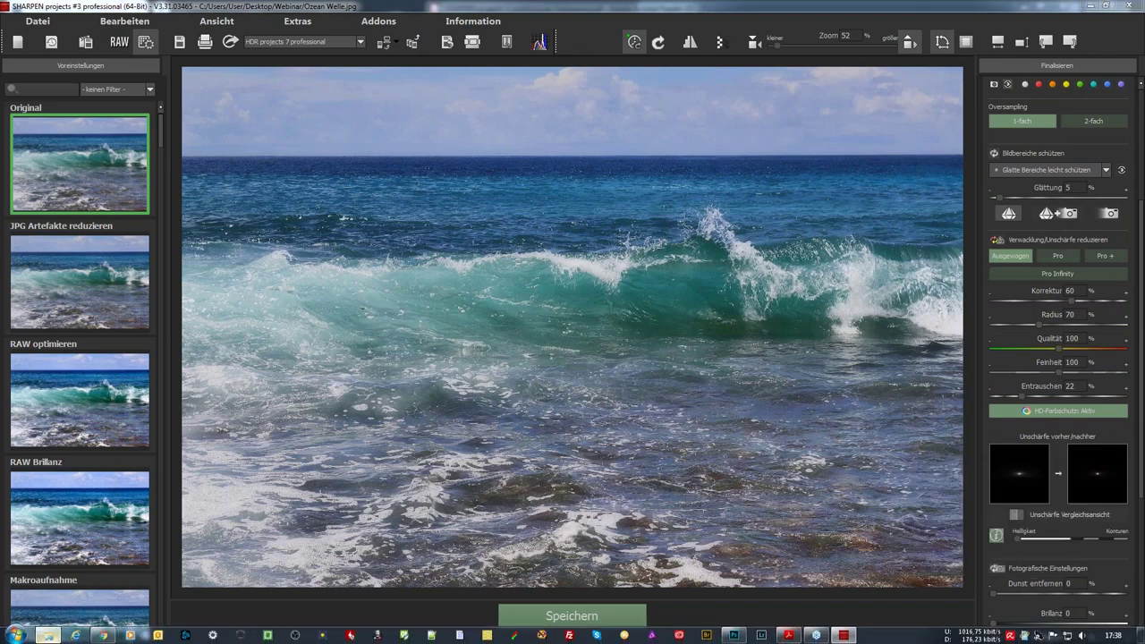
pyautogui.click(47, 634)
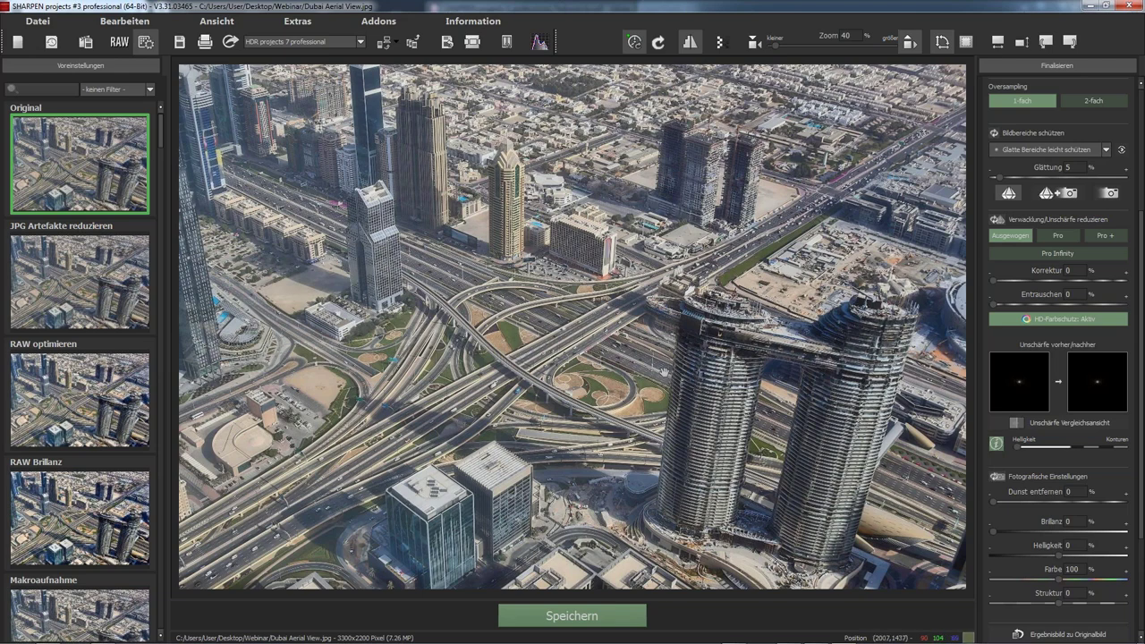
pyautogui.scroll(2, 1125, 395)
pyautogui.scroll(3, 1125, 394)
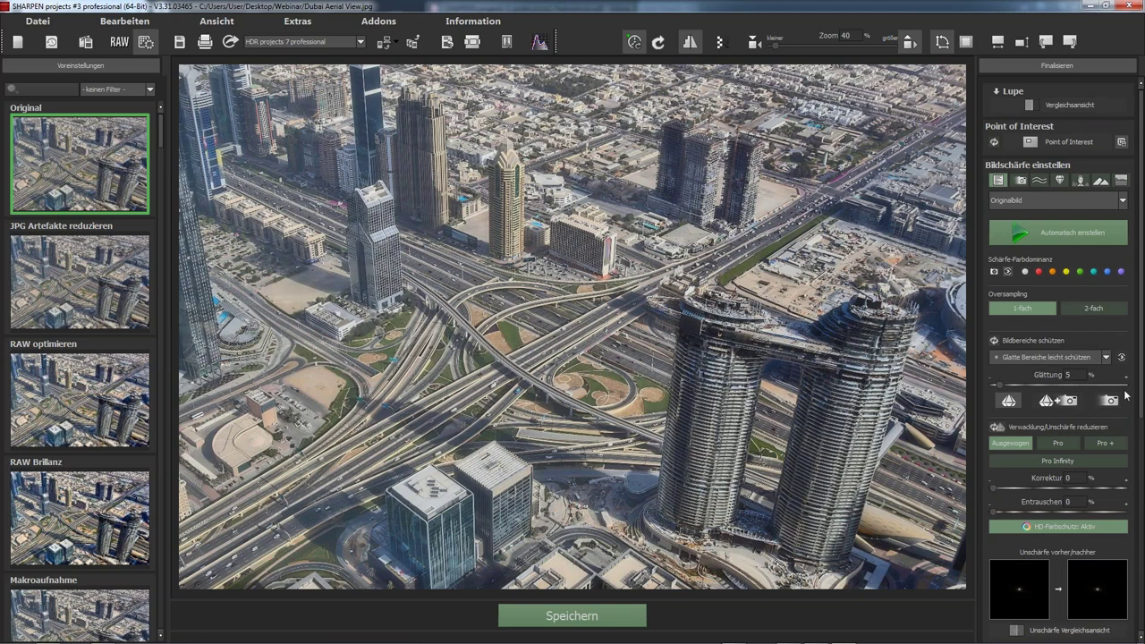
pyautogui.click(1048, 235)
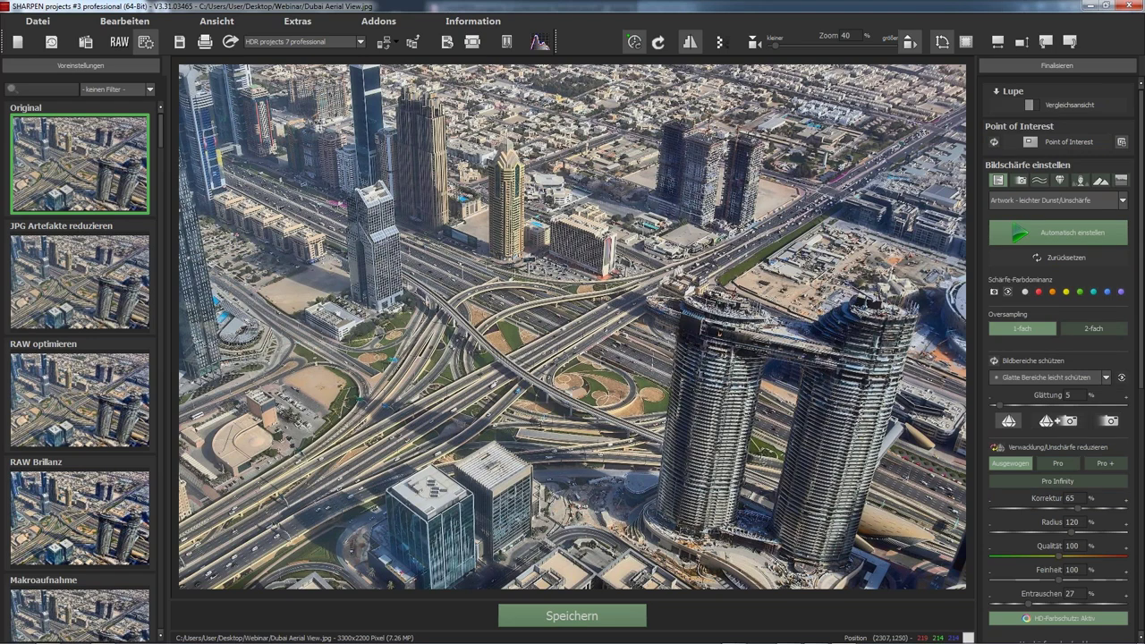
# - View the aerial photo at 100% and zoom in closely on the top of the twin towers
pyautogui.click(908, 41)
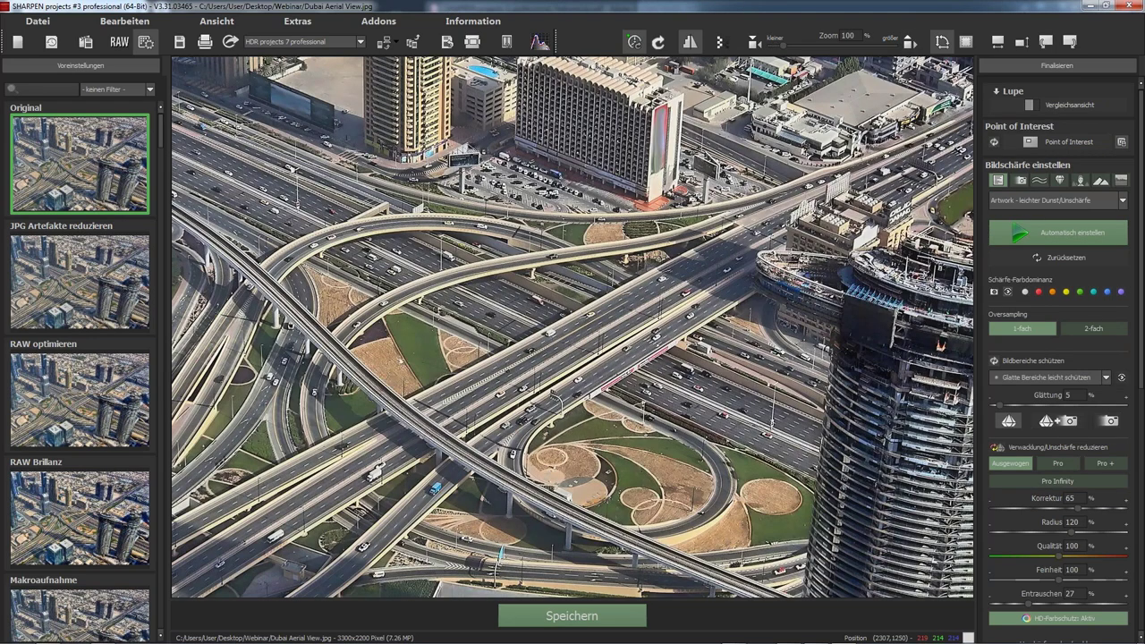
pyautogui.moveTo(901, 406); pyautogui.dragTo(543, 338)
pyautogui.scroll(2, 543, 338)
pyautogui.scroll(1, 542, 337)
pyautogui.scroll(1, 543, 338)
pyautogui.scroll(1, 543, 338)
pyautogui.scroll(1, 542, 338)
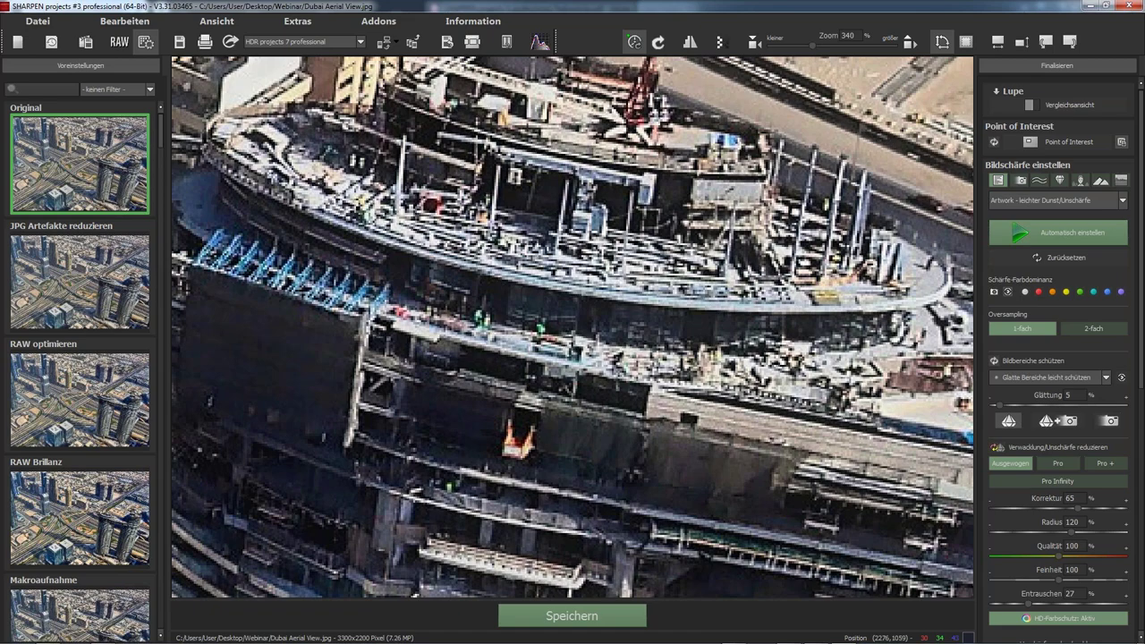
pyautogui.scroll(1, 530, 373)
pyautogui.scroll(1, 530, 374)
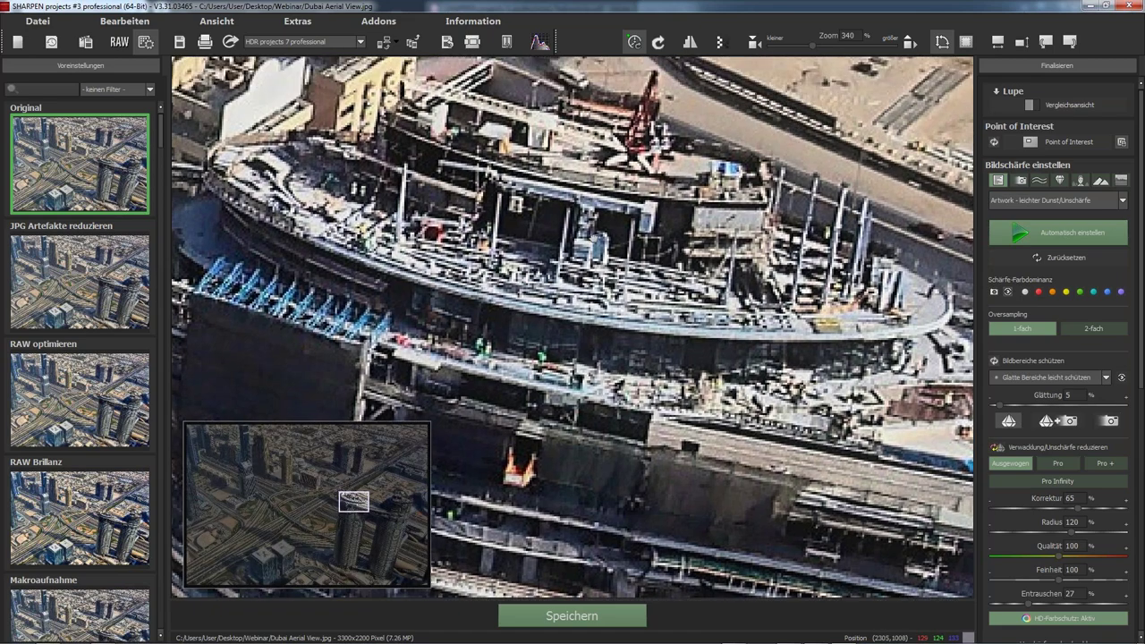
pyautogui.scroll(1, 530, 374)
pyautogui.scroll(1, 529, 373)
pyautogui.scroll(1, 657, 406)
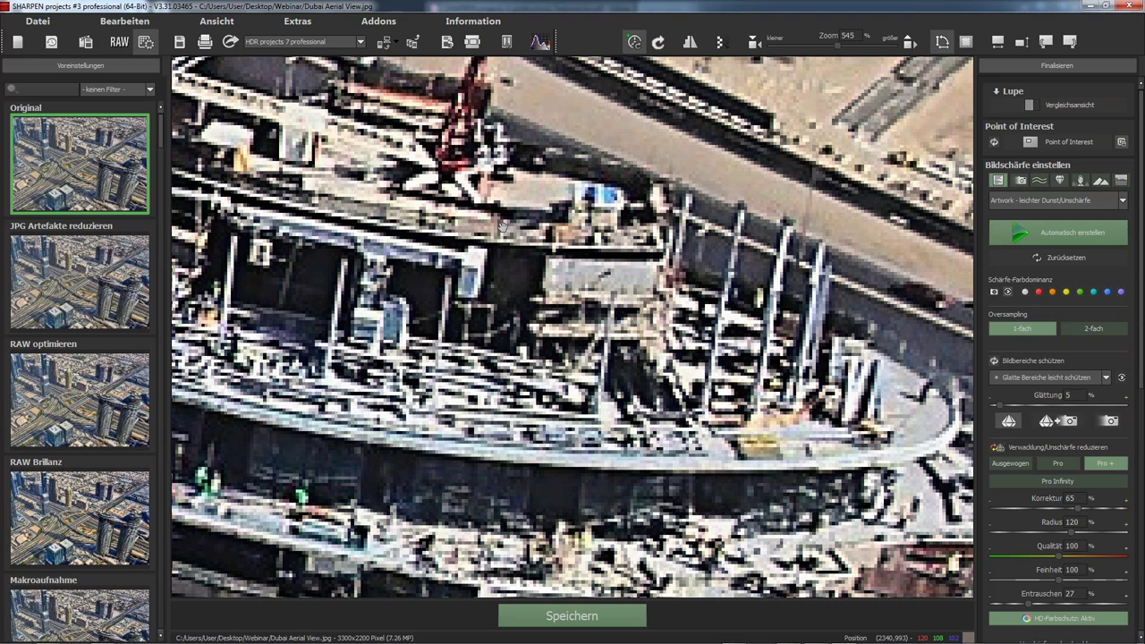
pyautogui.moveTo(412, 78); pyautogui.dragTo(296, 56)
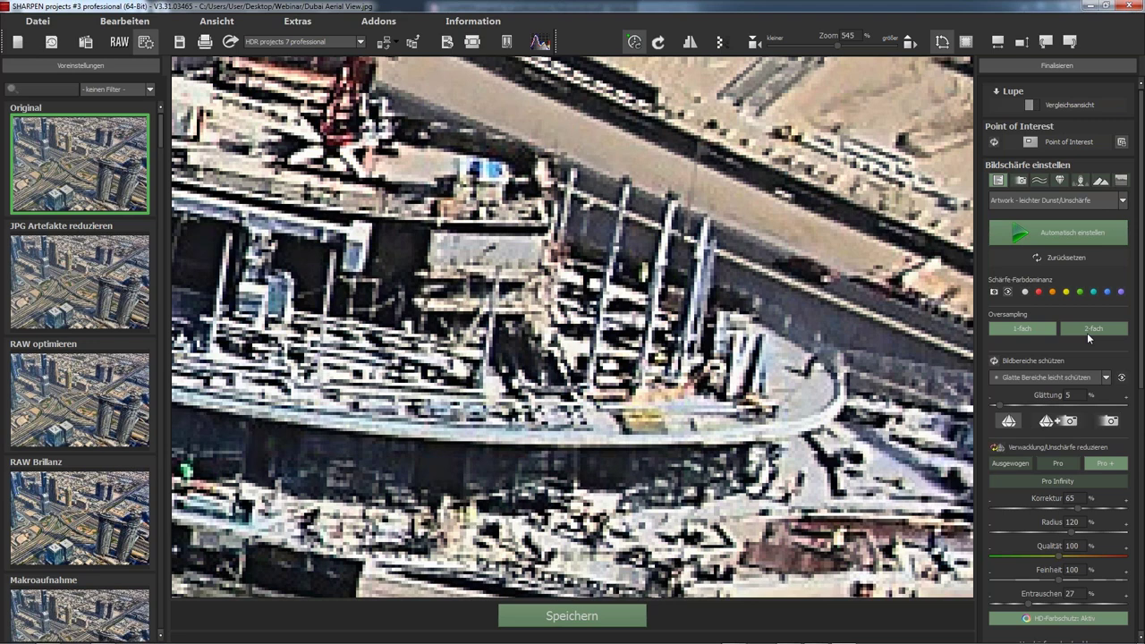
# - Set oversampling to 2-fach, zooming in to compare it against 1-fach
pyautogui.click(1086, 333)
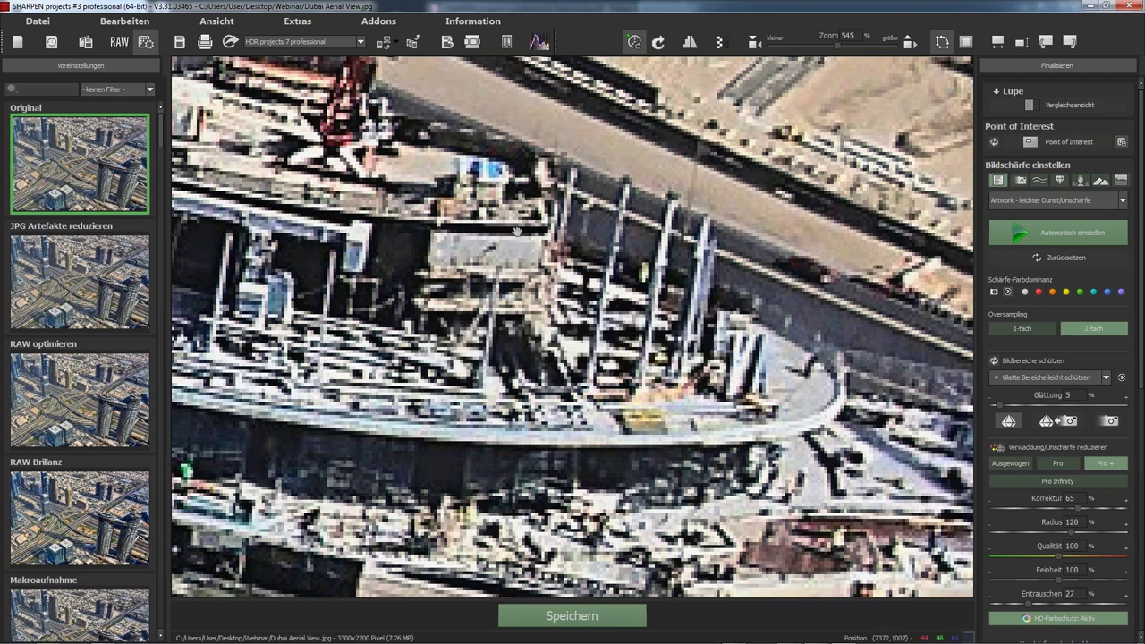
pyautogui.scroll(1, 535, 234)
pyautogui.scroll(1, 581, 268)
pyautogui.scroll(1, 644, 313)
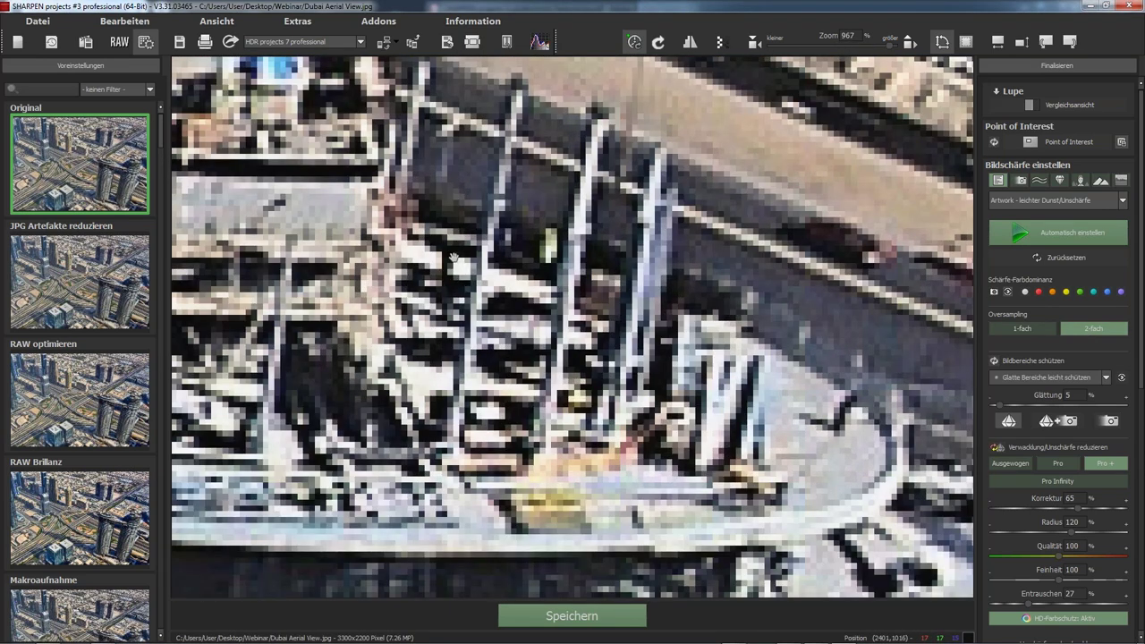
pyautogui.scroll(1, 714, 367)
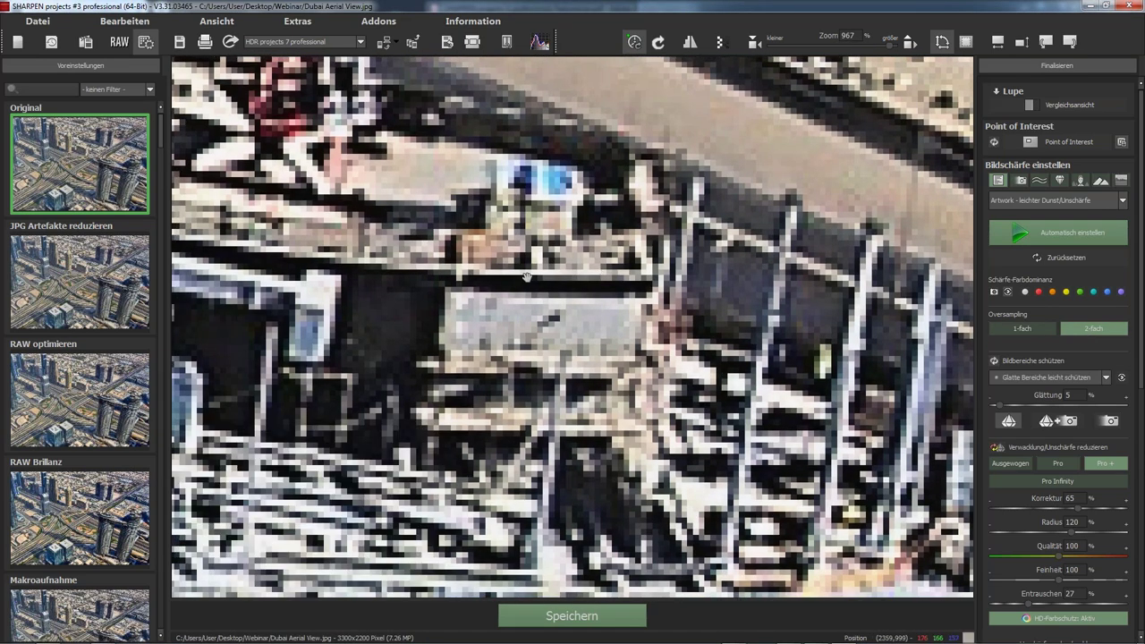
pyautogui.click(1026, 330)
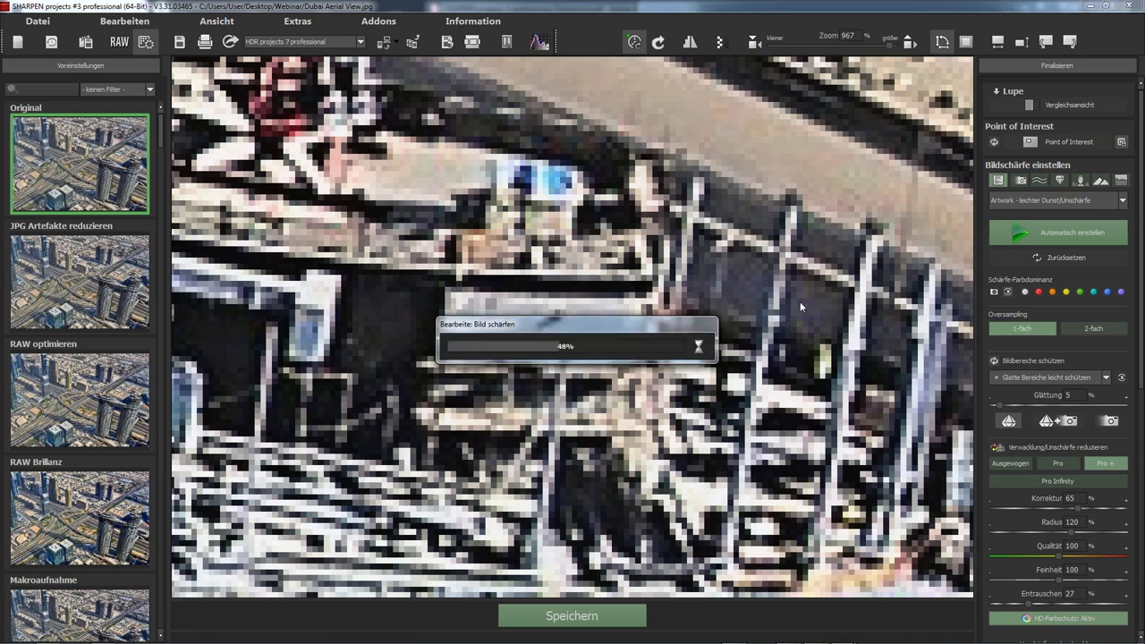
pyautogui.click(1083, 329)
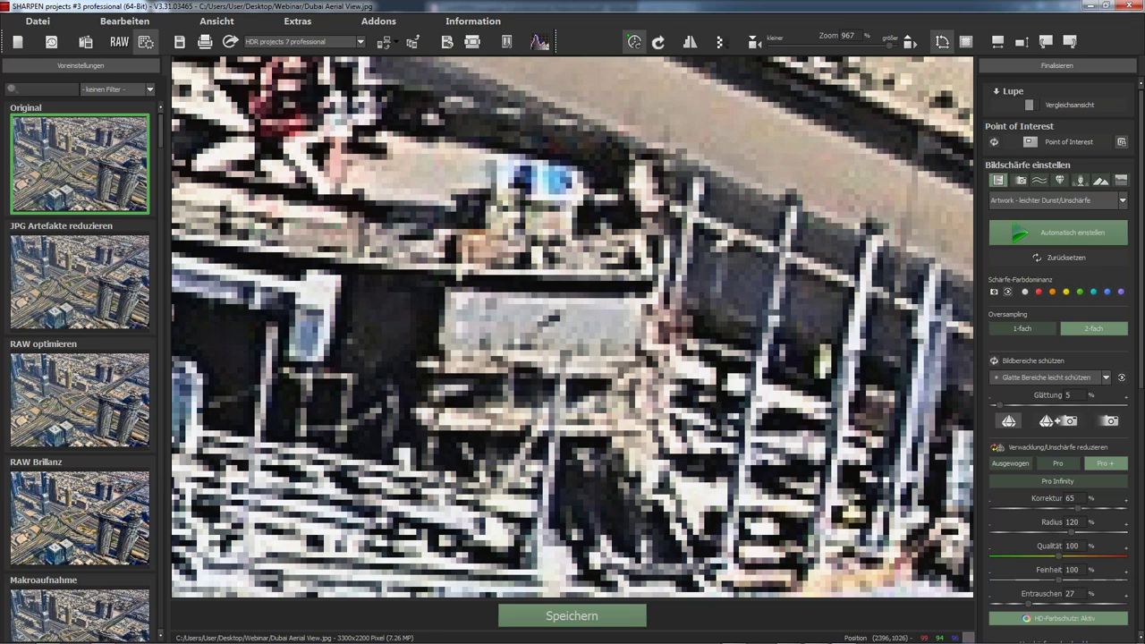
pyautogui.click(909, 41)
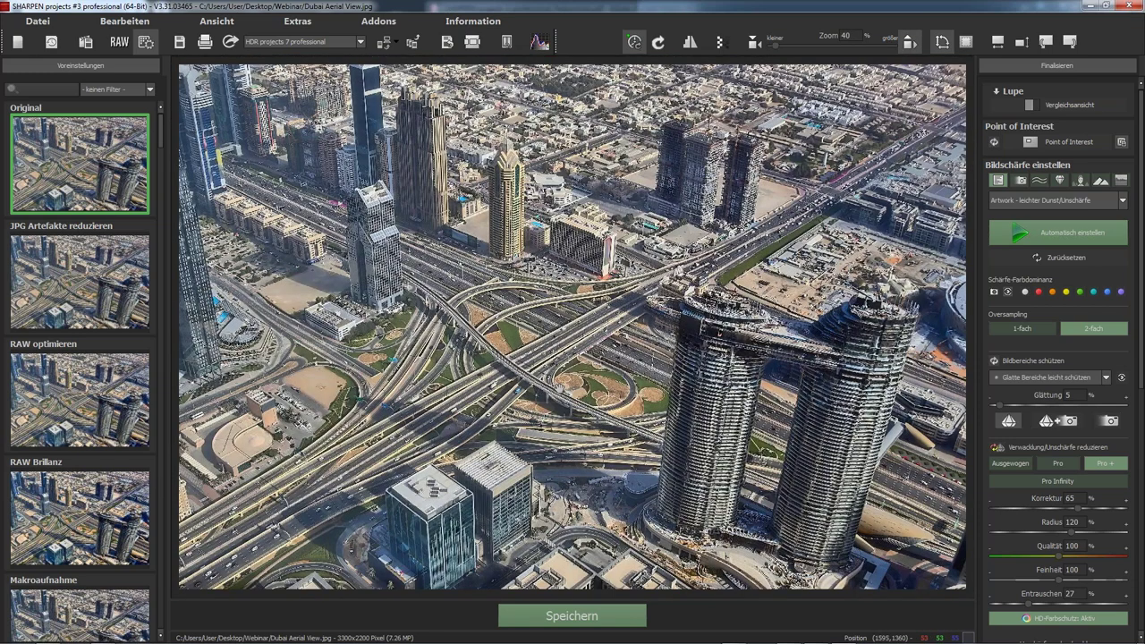
pyautogui.click(910, 41)
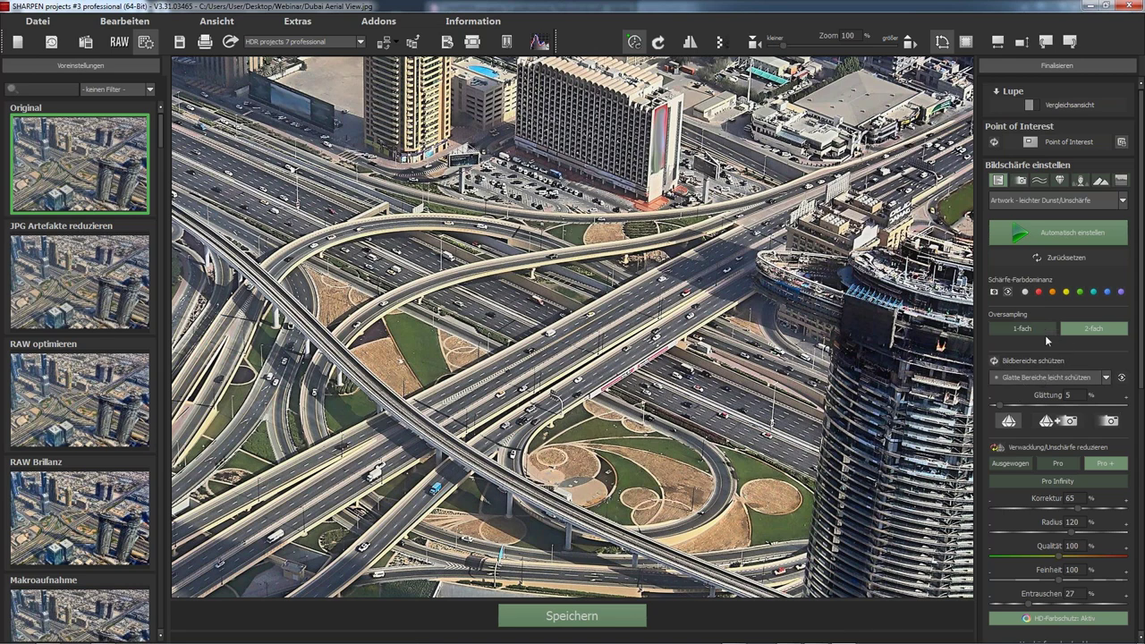
pyautogui.scroll(2, 614, 296)
pyautogui.scroll(2, 581, 268)
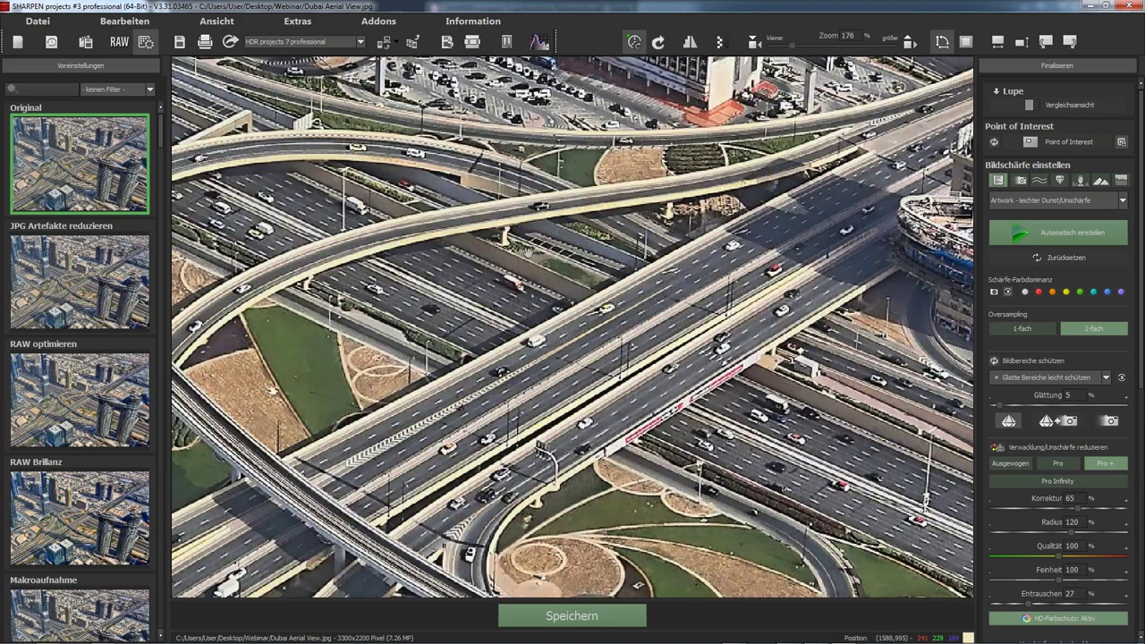
pyautogui.scroll(2, 558, 243)
pyautogui.scroll(3, 558, 243)
pyautogui.scroll(4, 537, 269)
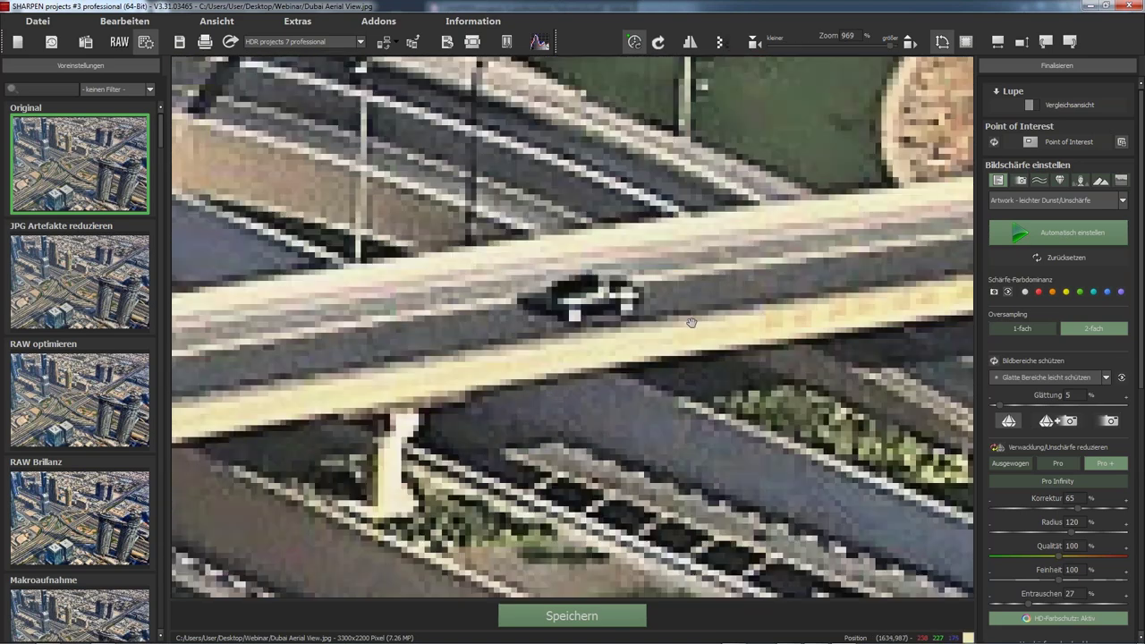
pyautogui.scroll(3, 410, 351)
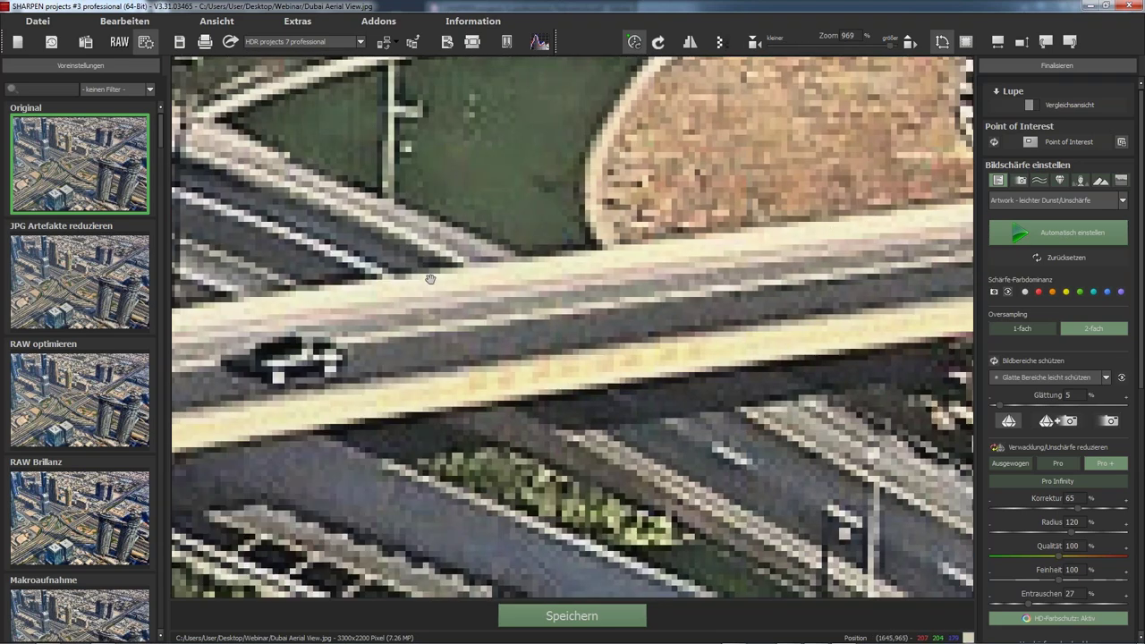
pyautogui.click(995, 328)
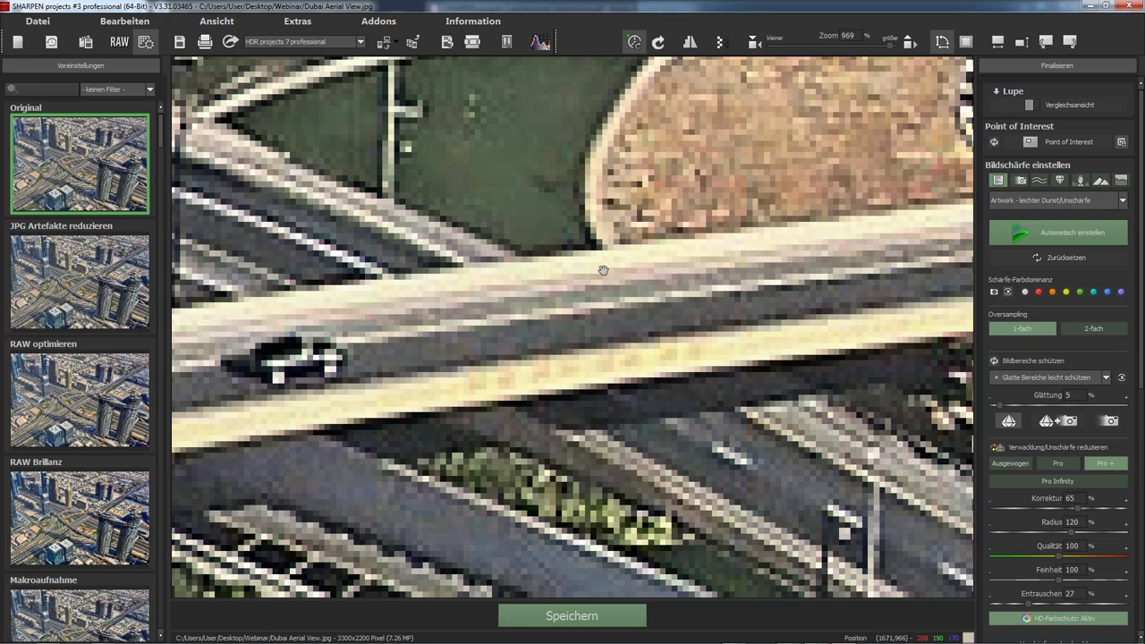
pyautogui.scroll(1, 565, 280)
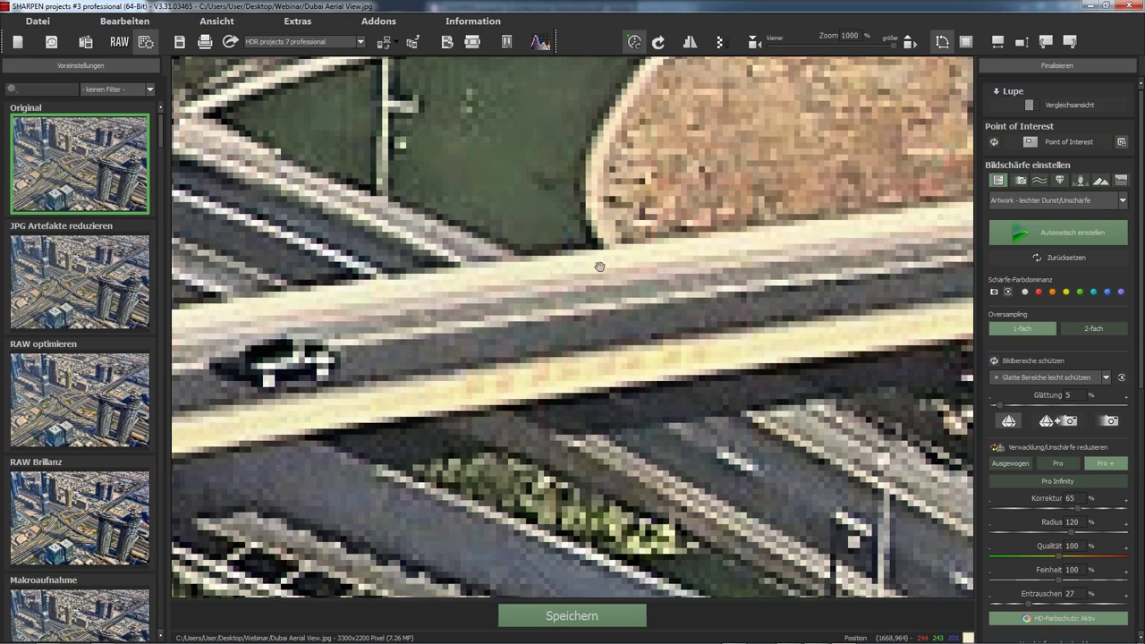
pyautogui.click(1098, 330)
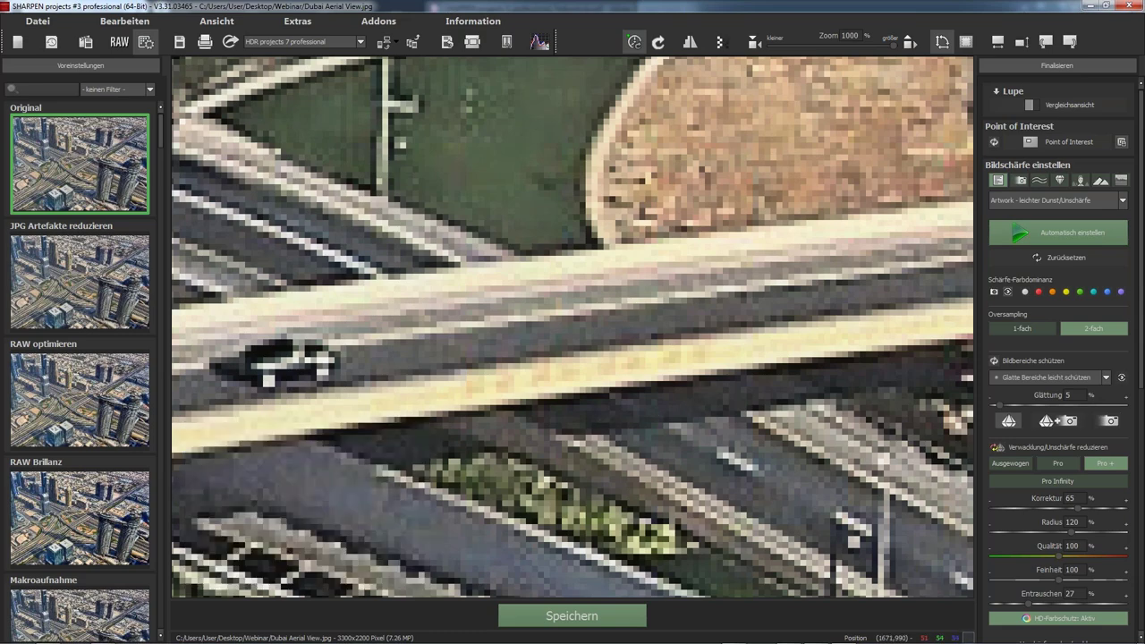
# - Fit the aerial photo to the window, try Ausgewogen blur reduction, then view it at 100%
pyautogui.click(814, 391)
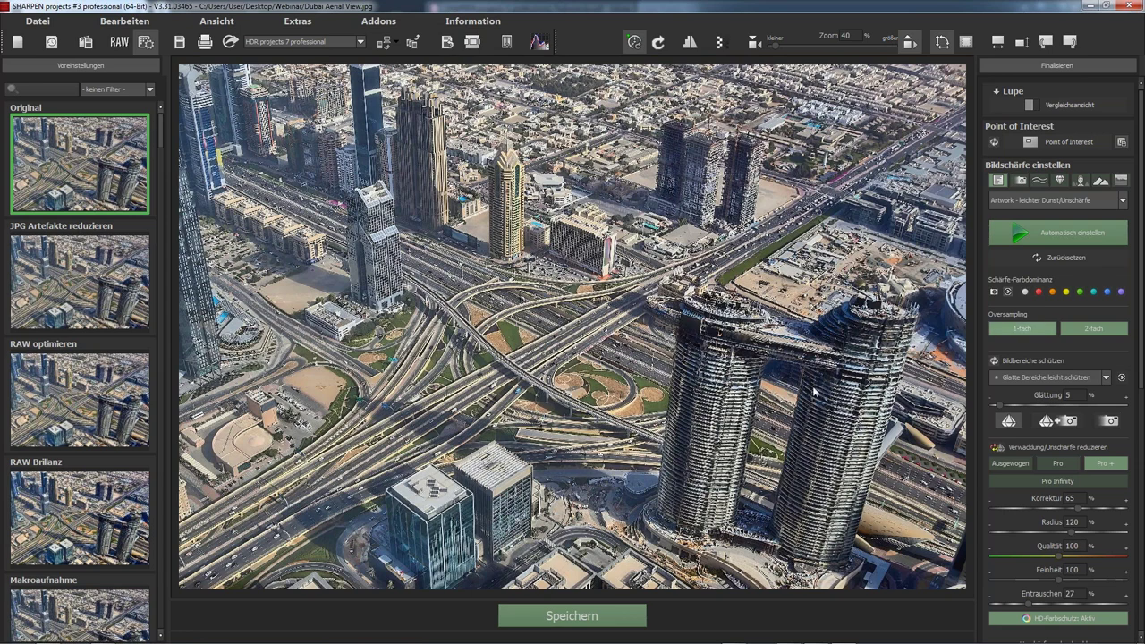
pyautogui.click(1008, 464)
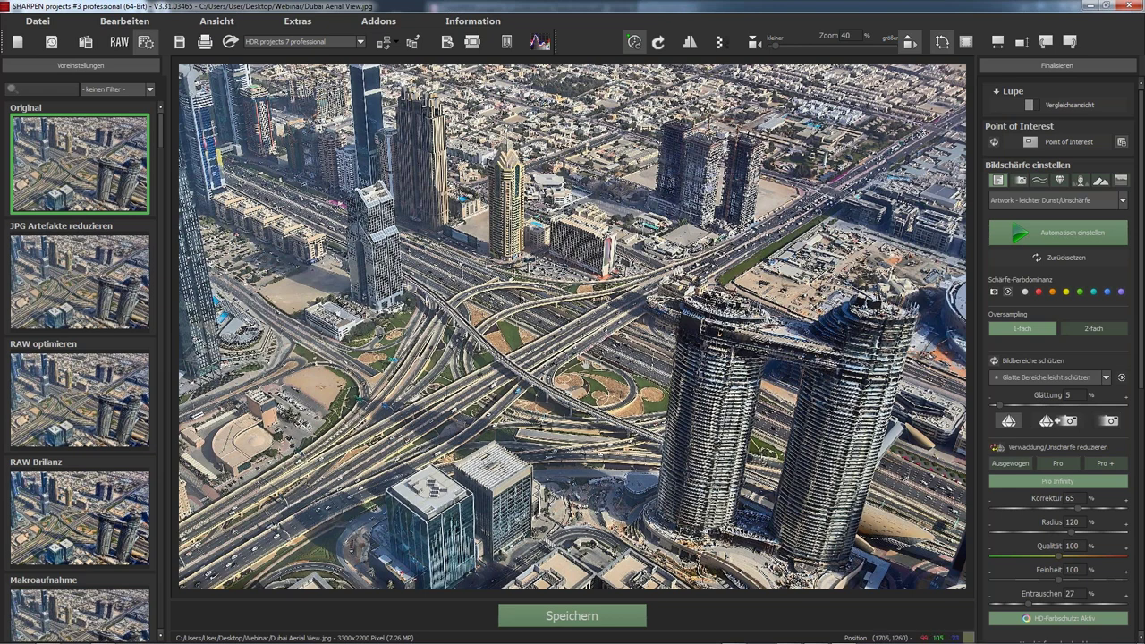
pyautogui.click(586, 364)
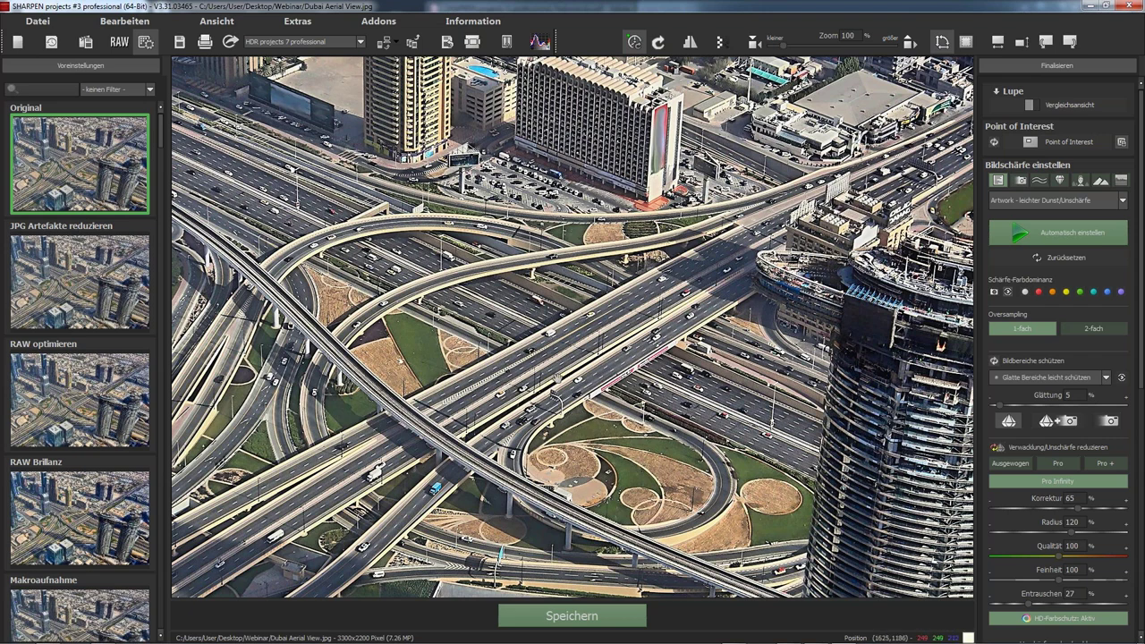
# - Toggle the Lupe between original and sharpened result, then open the Vergleichsansicht of the interchange
pyautogui.click(566, 347)
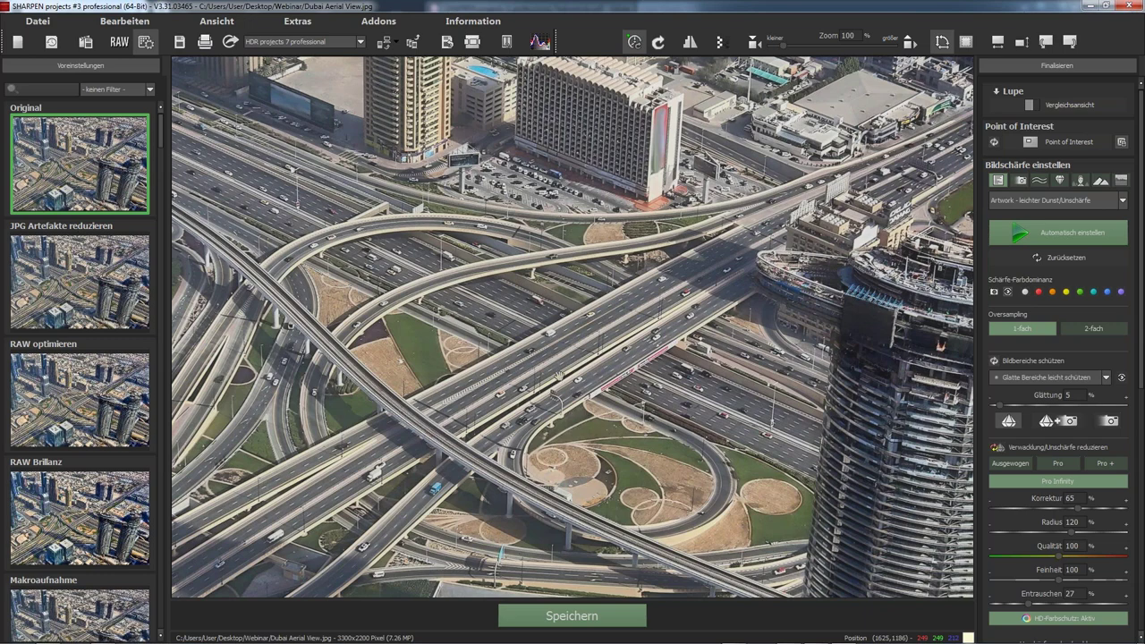
pyautogui.click(558, 376)
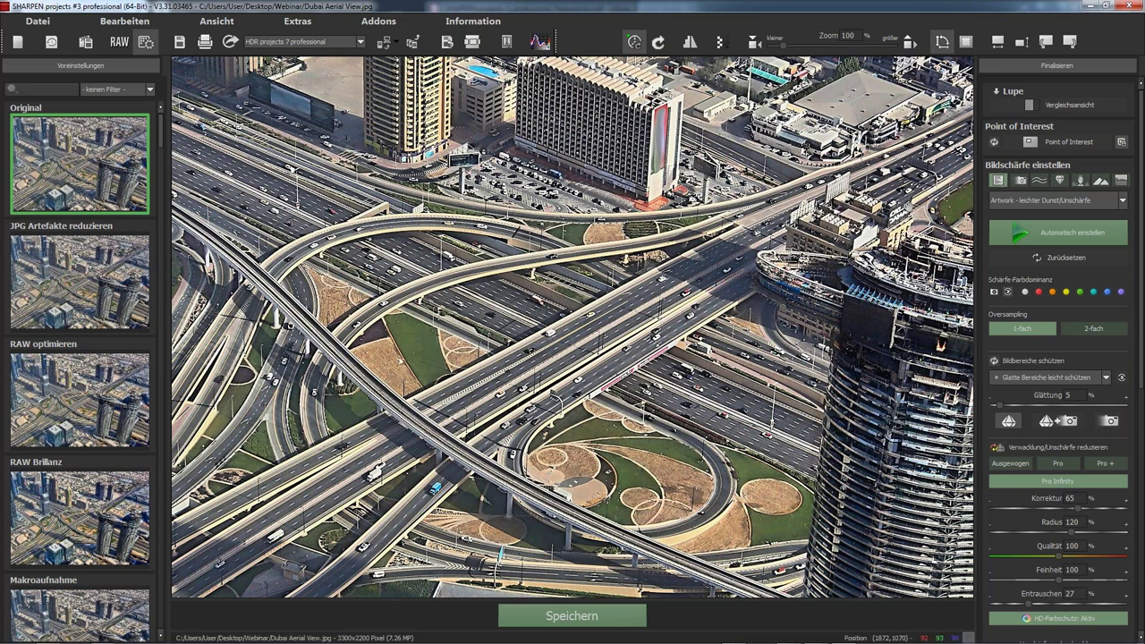
pyautogui.click(1058, 105)
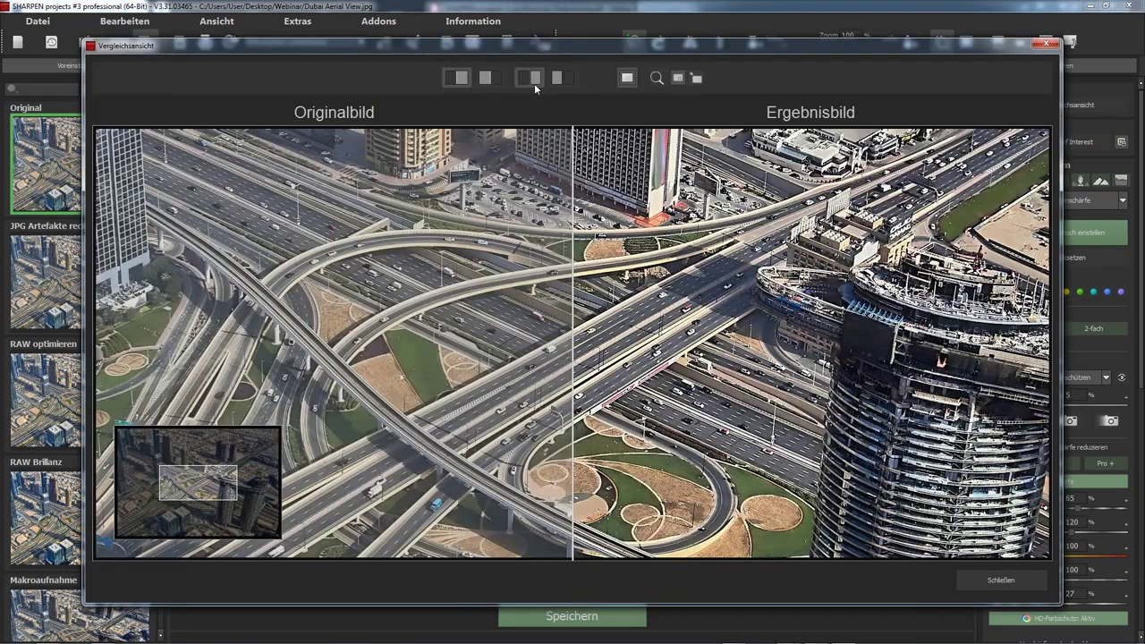
# - Pan the tower-top comparison, show original and result side by side, then close it
pyautogui.moveTo(642, 303)
pyautogui.mouseDown()
pyautogui.moveTo(642, 382)
pyautogui.moveTo(391, 354)
pyautogui.moveTo(427, 366)
pyautogui.mouseUp()
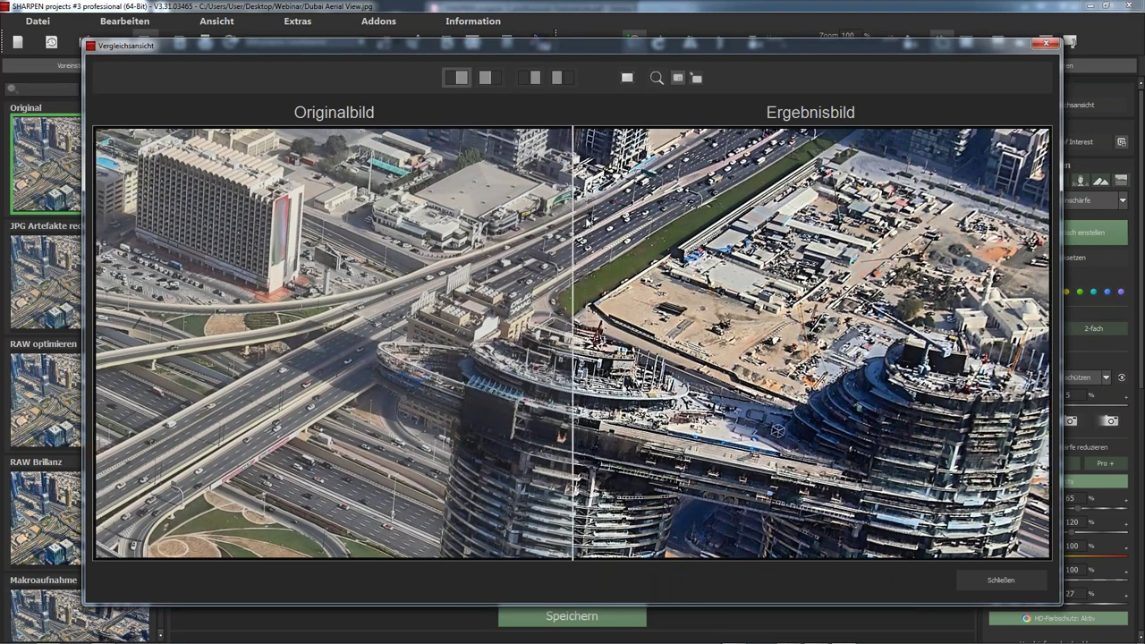
pyautogui.moveTo(640, 246); pyautogui.dragTo(810, 255)
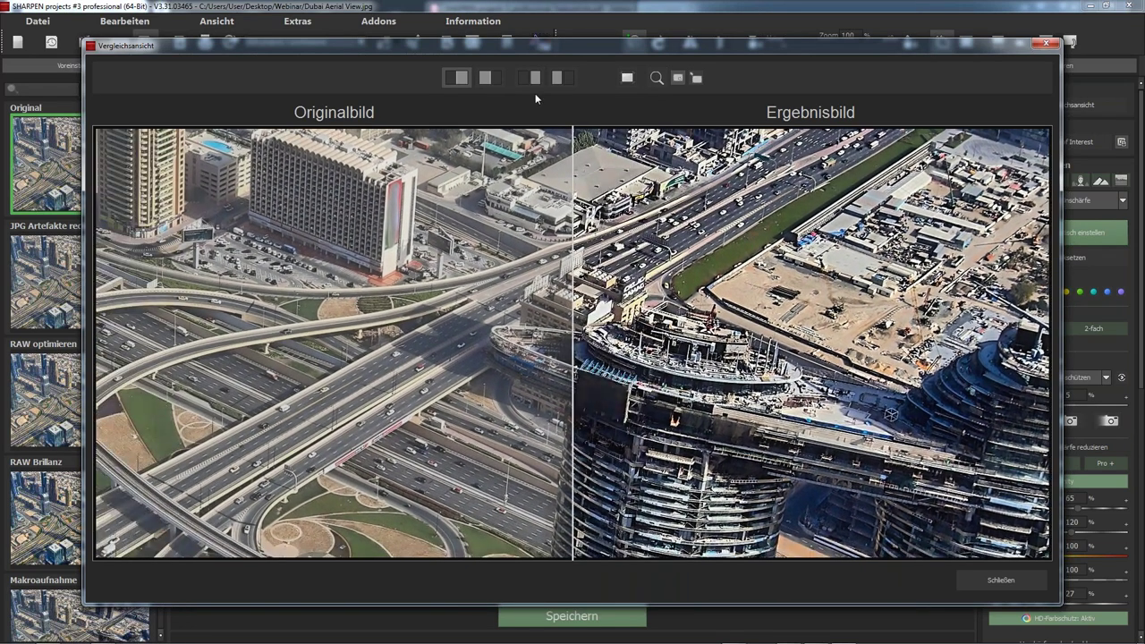
pyautogui.click(530, 78)
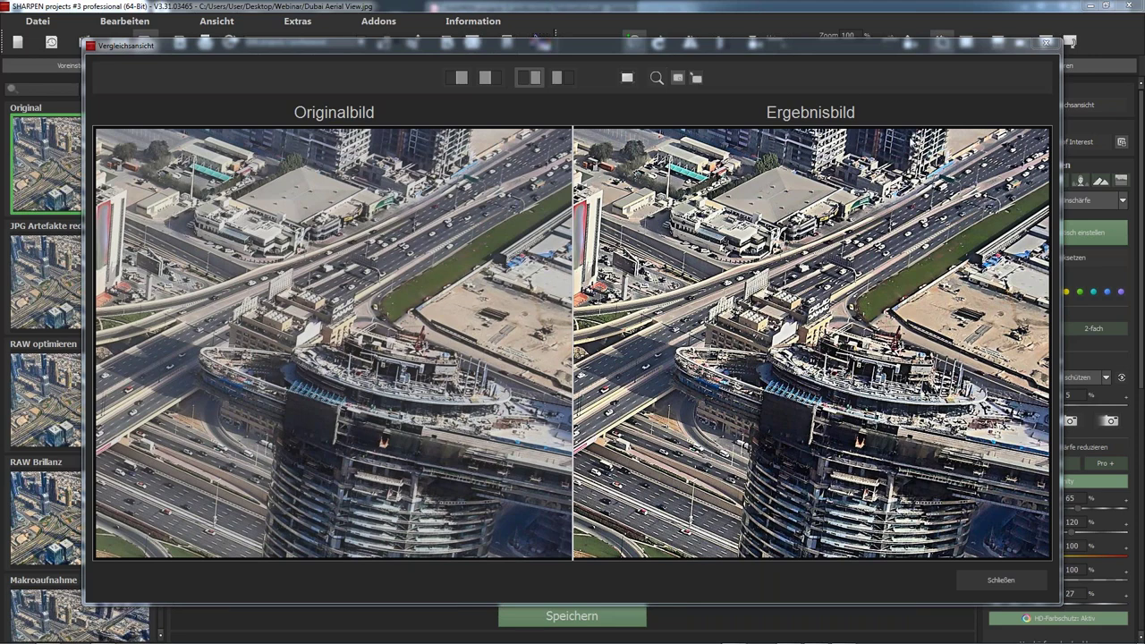
pyautogui.click(1042, 44)
pyautogui.click(297, 21)
# - Cancel the program settings unchanged and switch blur reduction to Ausgewogen mode
pyautogui.click(425, 166)
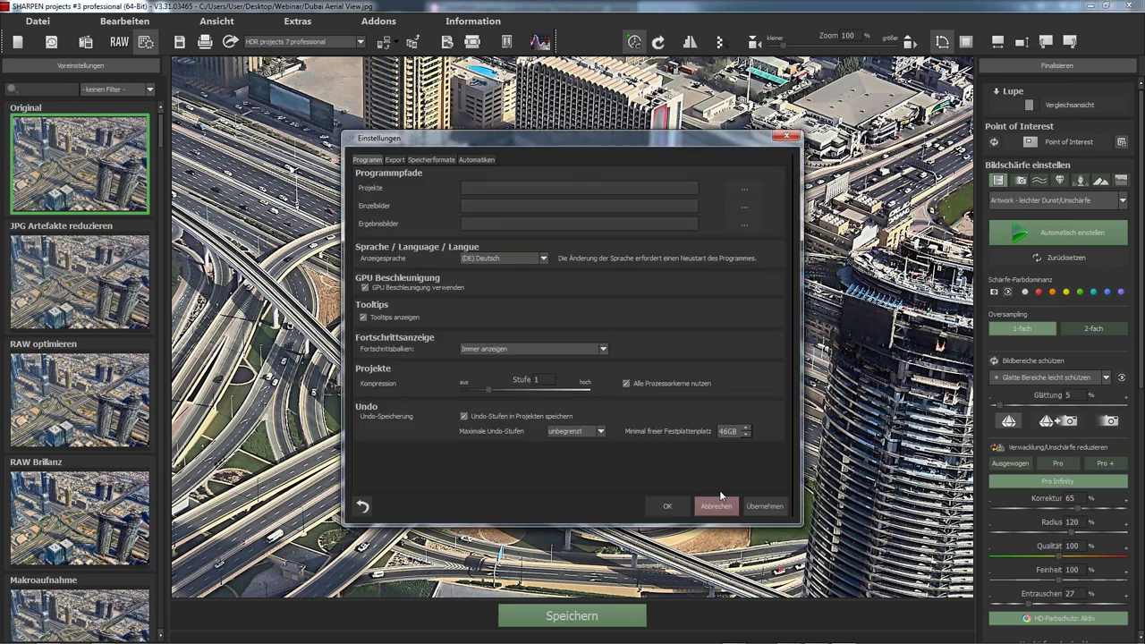
pyautogui.click(715, 506)
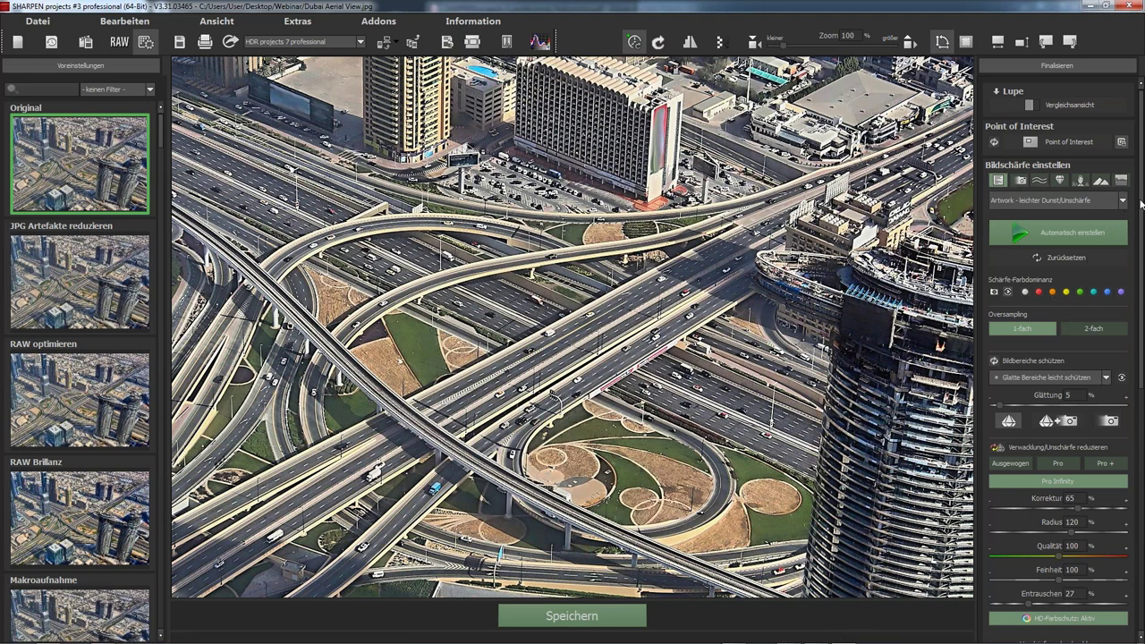
pyautogui.scroll(-1, 1140, 215)
pyautogui.moveTo(1142, 242); pyautogui.dragTo(1142, 405)
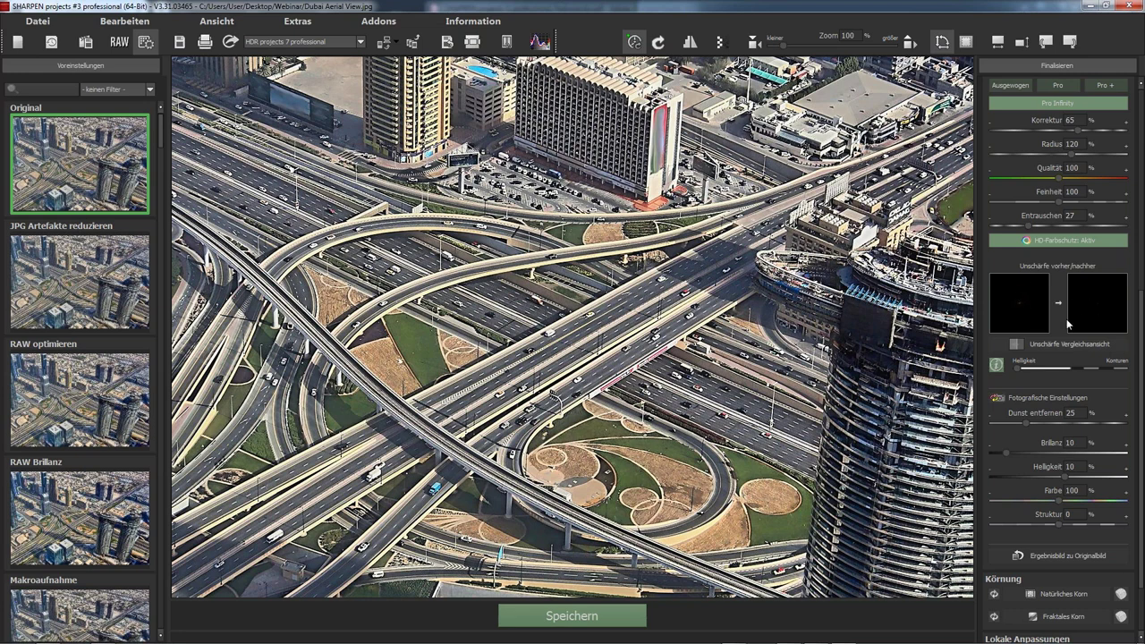
pyautogui.scroll(2, 1022, 279)
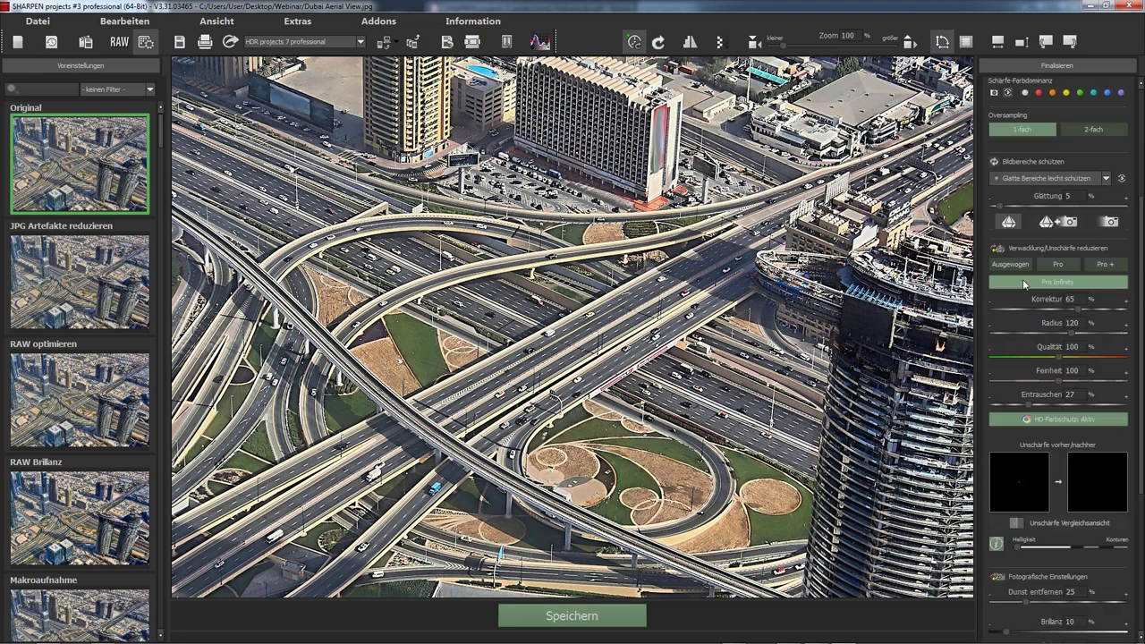
pyautogui.click(1014, 270)
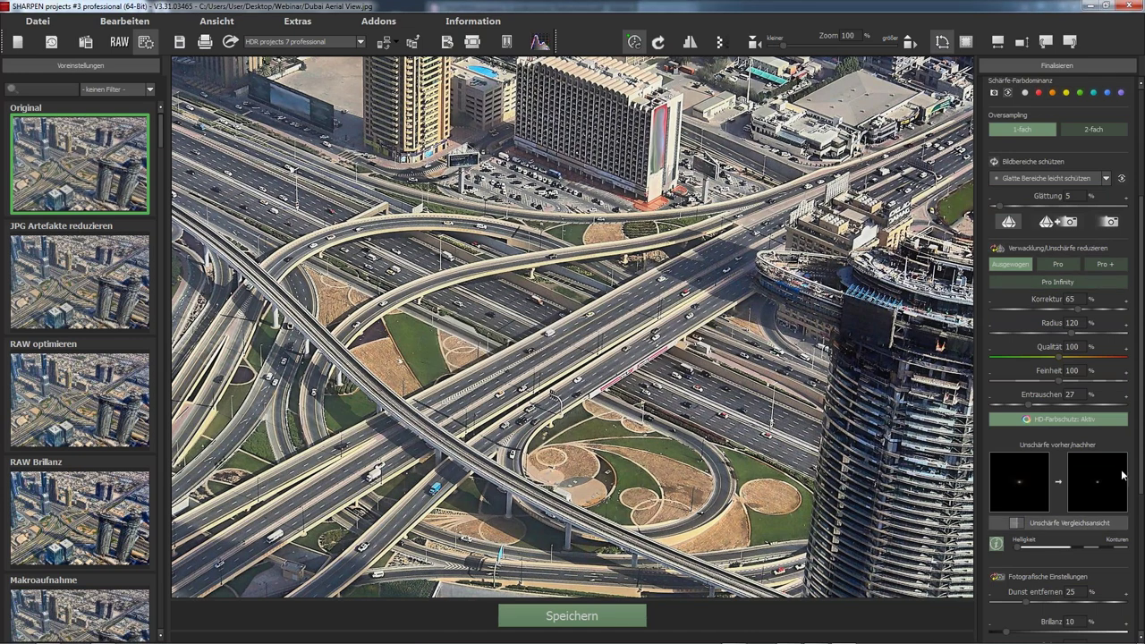
pyautogui.scroll(-1, 1125, 455)
pyautogui.scroll(-2, 1122, 456)
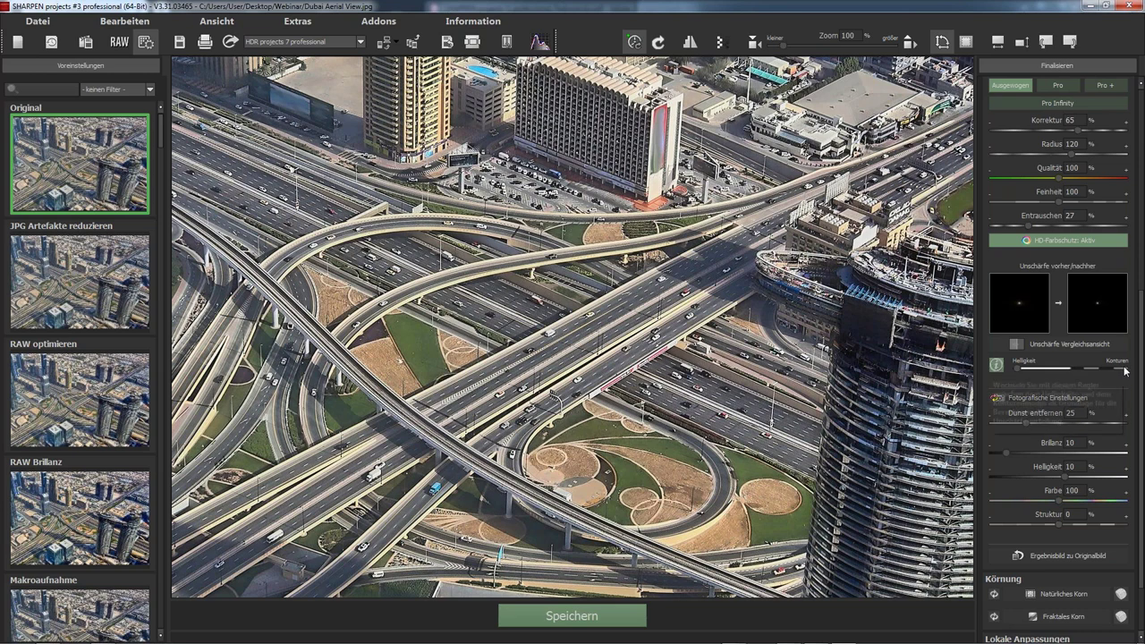
# - Run the contour analysis on the aerial photo and accept its 39.60% contour result
pyautogui.click(995, 367)
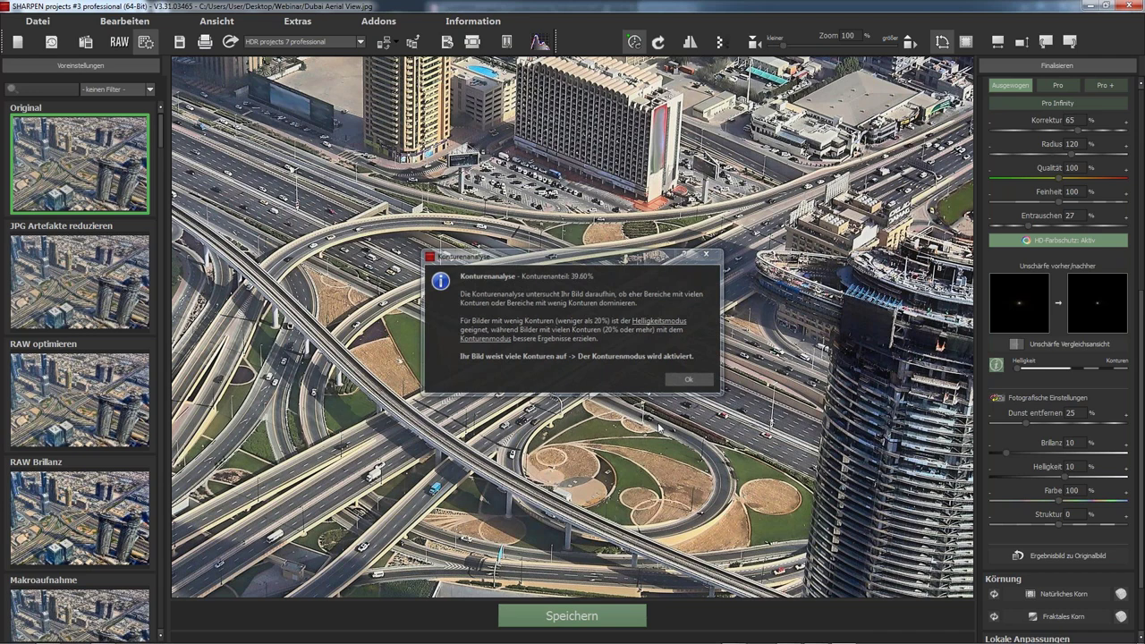
pyautogui.click(689, 381)
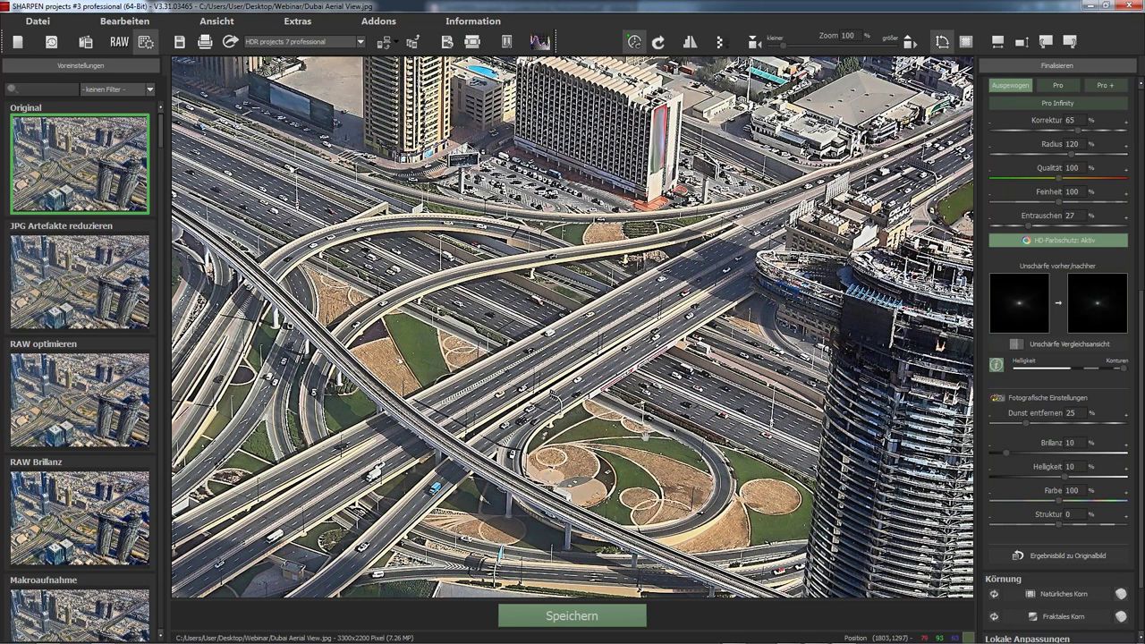
# - Inspect the road interchange up close, zoom back out, and recalculate the blur estimate
pyautogui.scroll(1, 575, 268)
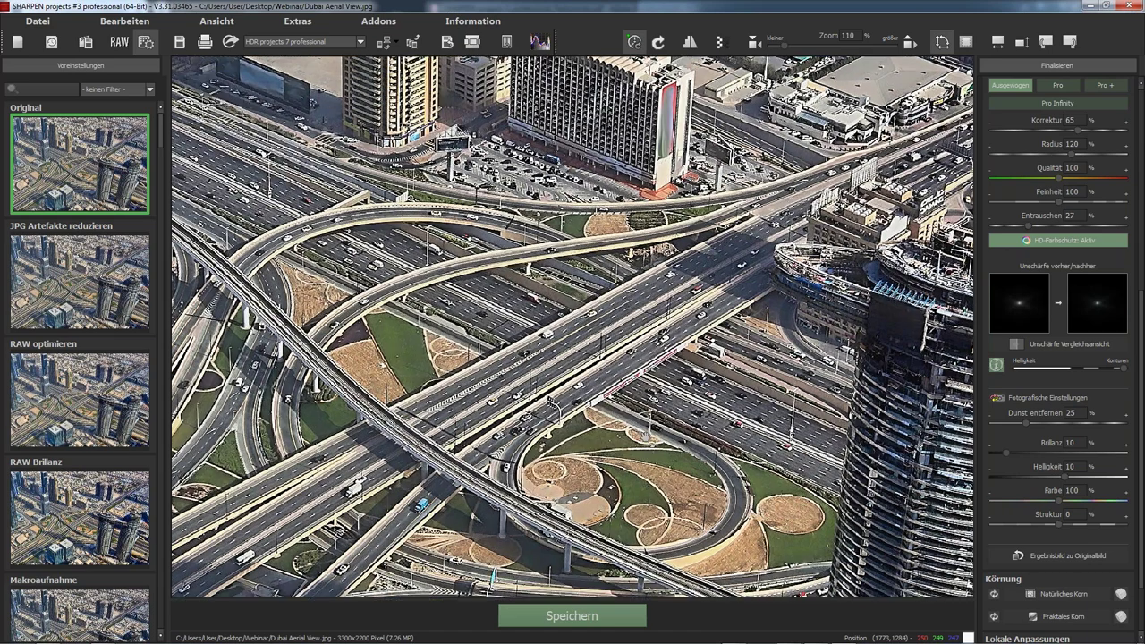
pyautogui.scroll(2, 574, 474)
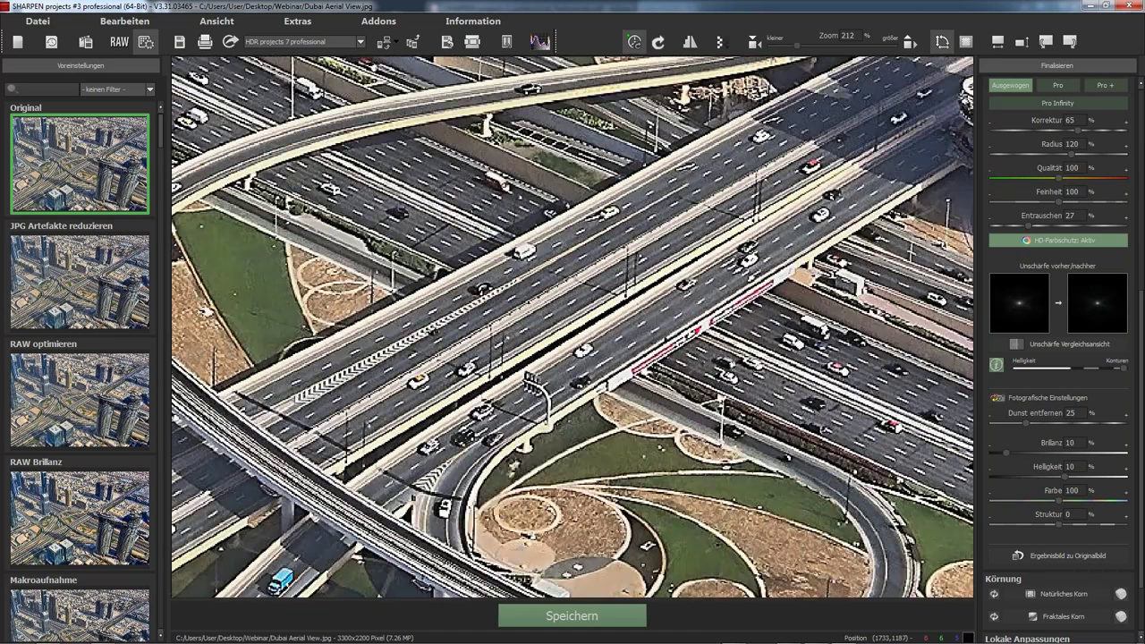
pyautogui.moveTo(574, 358); pyautogui.dragTo(467, 407)
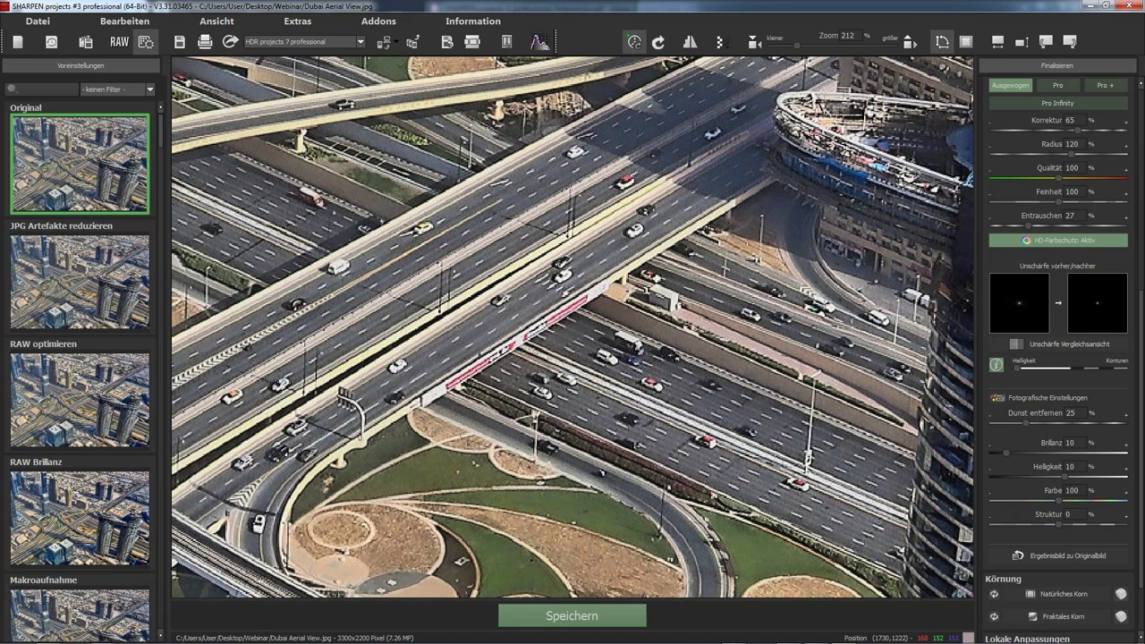
pyautogui.scroll(-1, 643, 338)
pyautogui.scroll(-3, 600, 344)
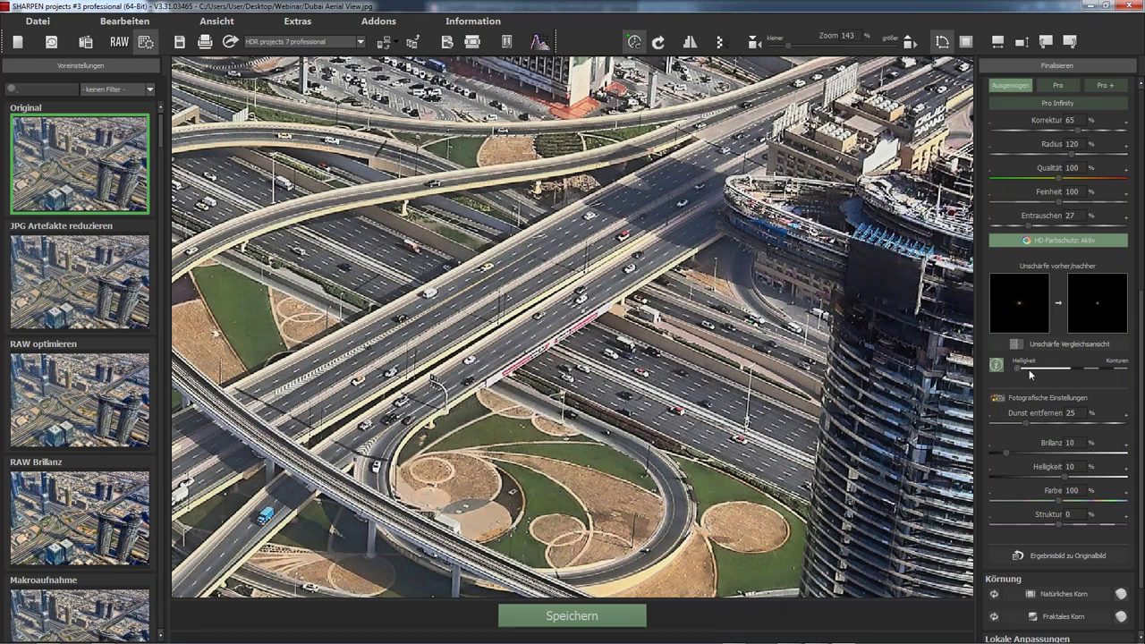
pyautogui.scroll(1, 1097, 228)
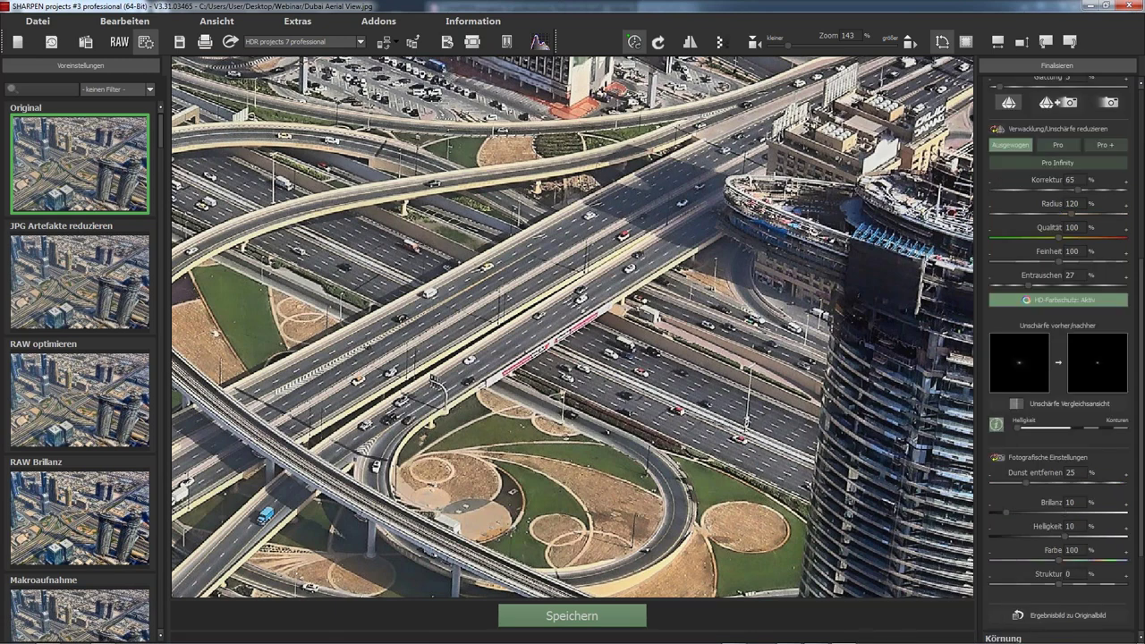
pyautogui.scroll(1, 1064, 375)
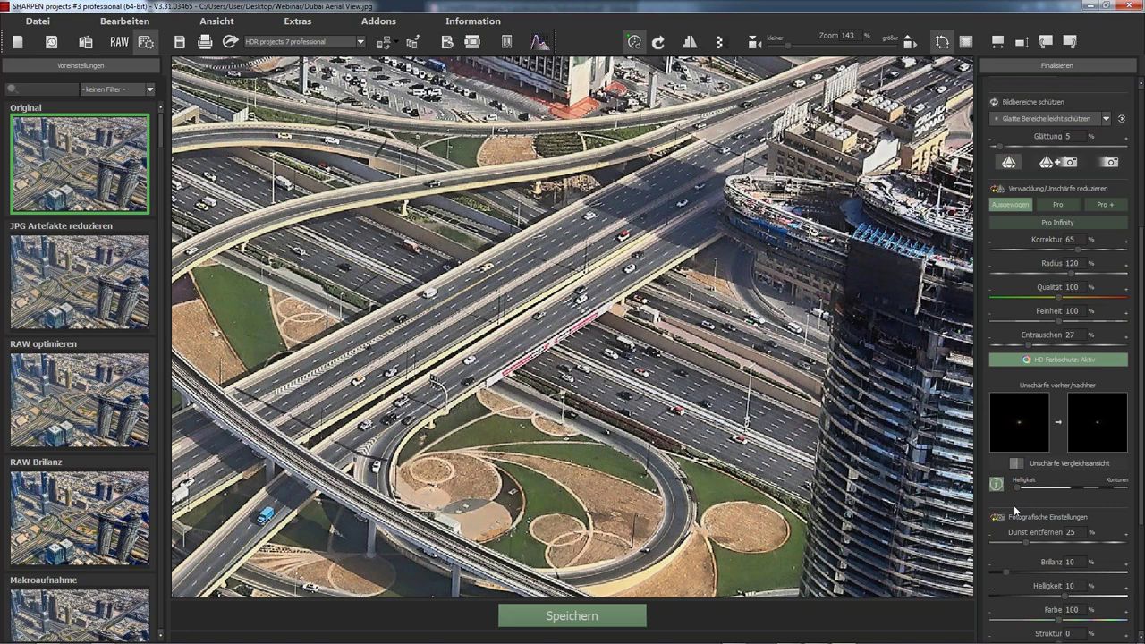
pyautogui.click(870, 489)
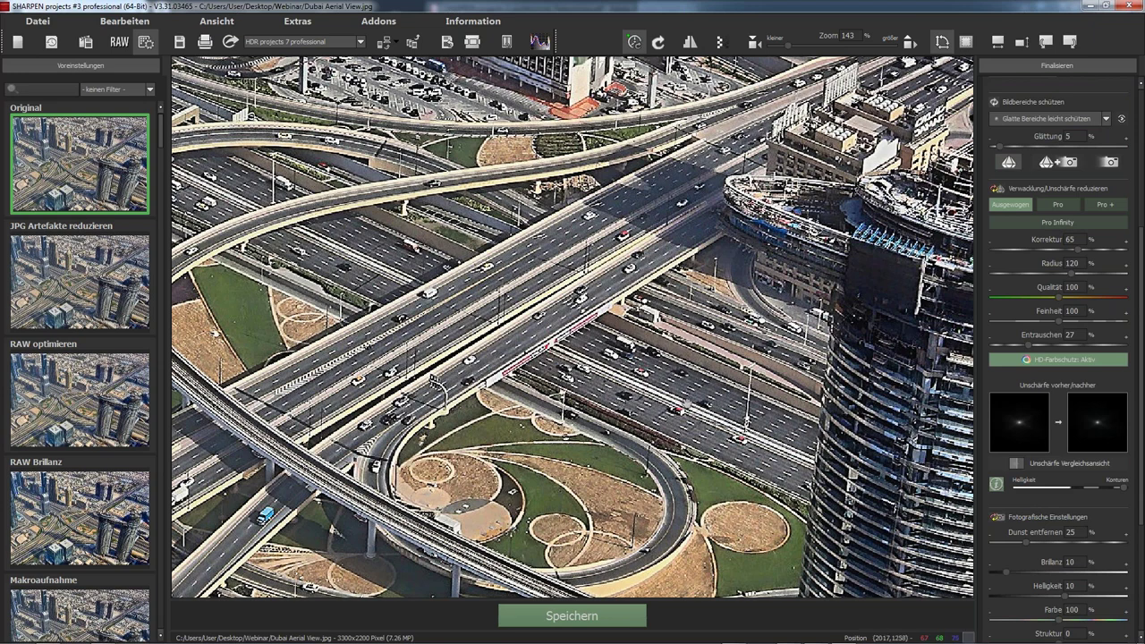
# - View the twin tower tops at 100% and lower Korrektur from 65% to 37%
pyautogui.doubleClick(802, 470)
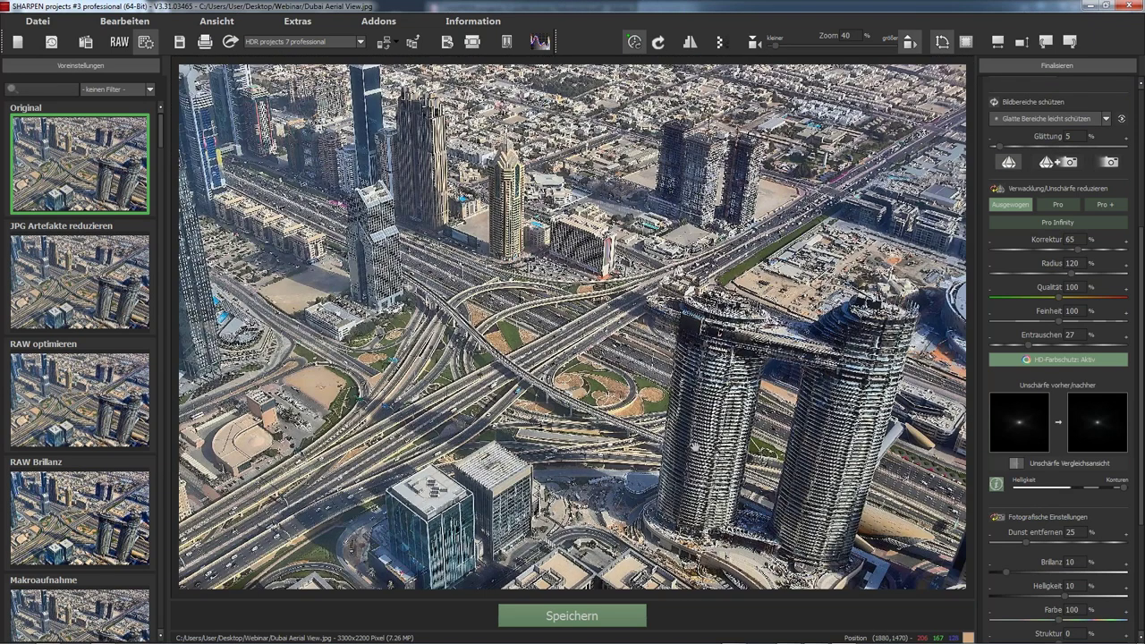
pyautogui.doubleClick(802, 470)
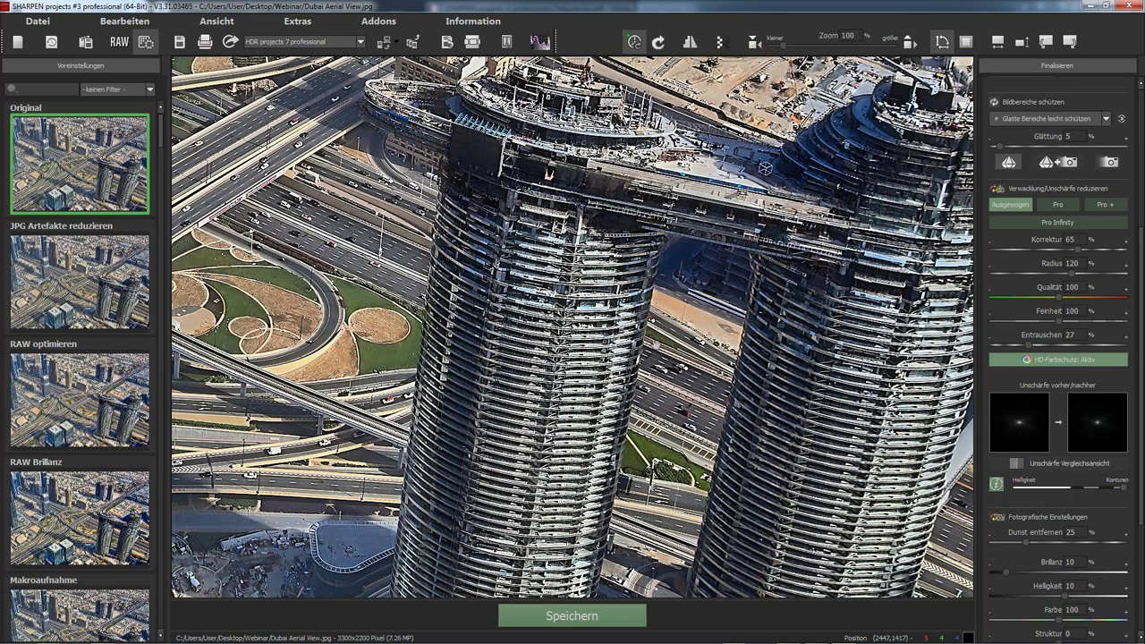
pyautogui.click(757, 175)
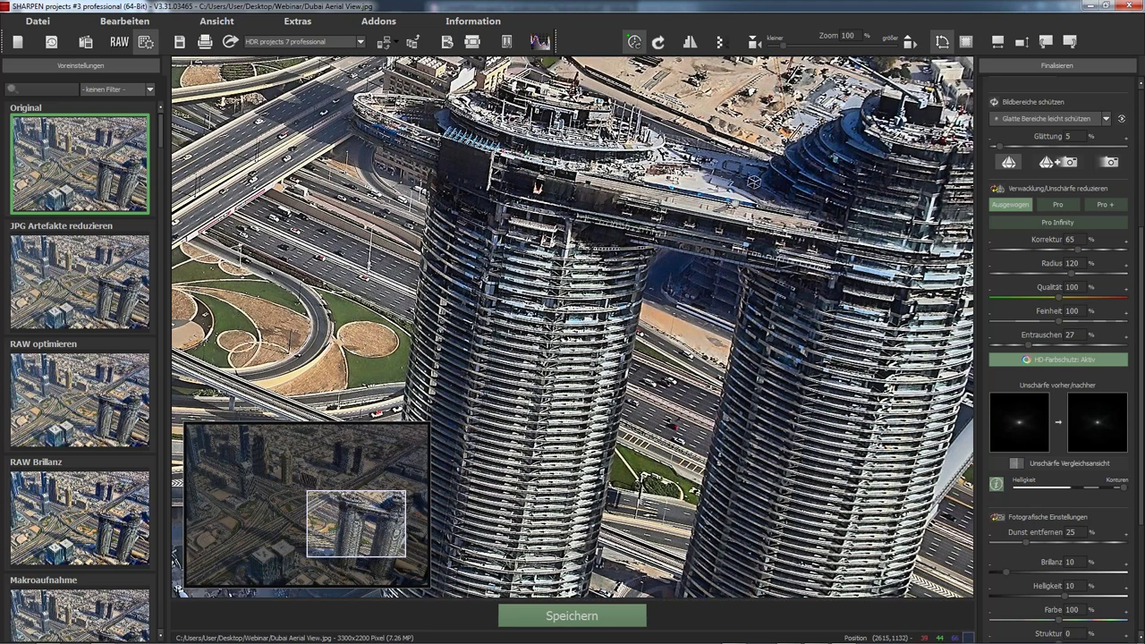
pyautogui.moveTo(756, 176); pyautogui.dragTo(685, 284)
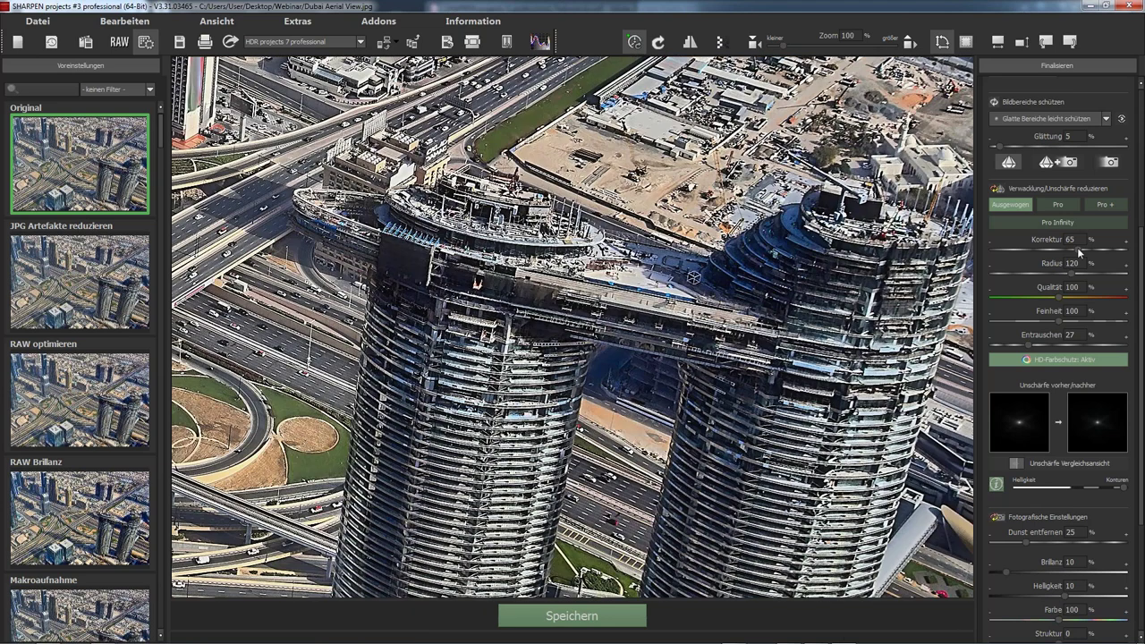
pyautogui.moveTo(1078, 254); pyautogui.dragTo(1040, 250)
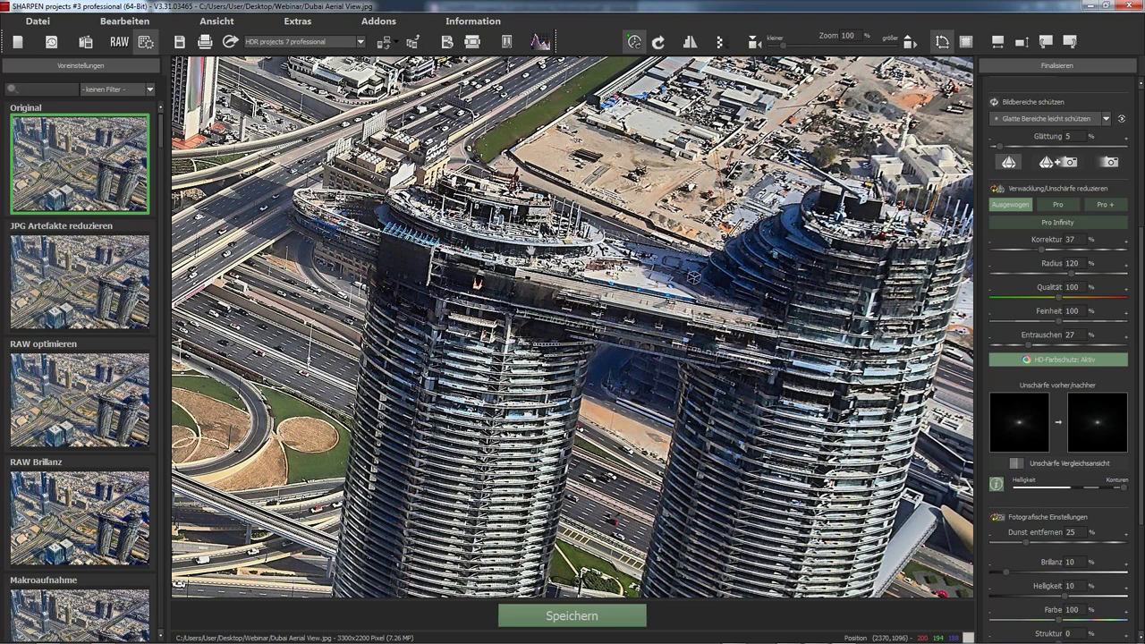
# - Compare original and result blur side by side, switch blur reduction to Pro, and close the comparison
pyautogui.click(1040, 461)
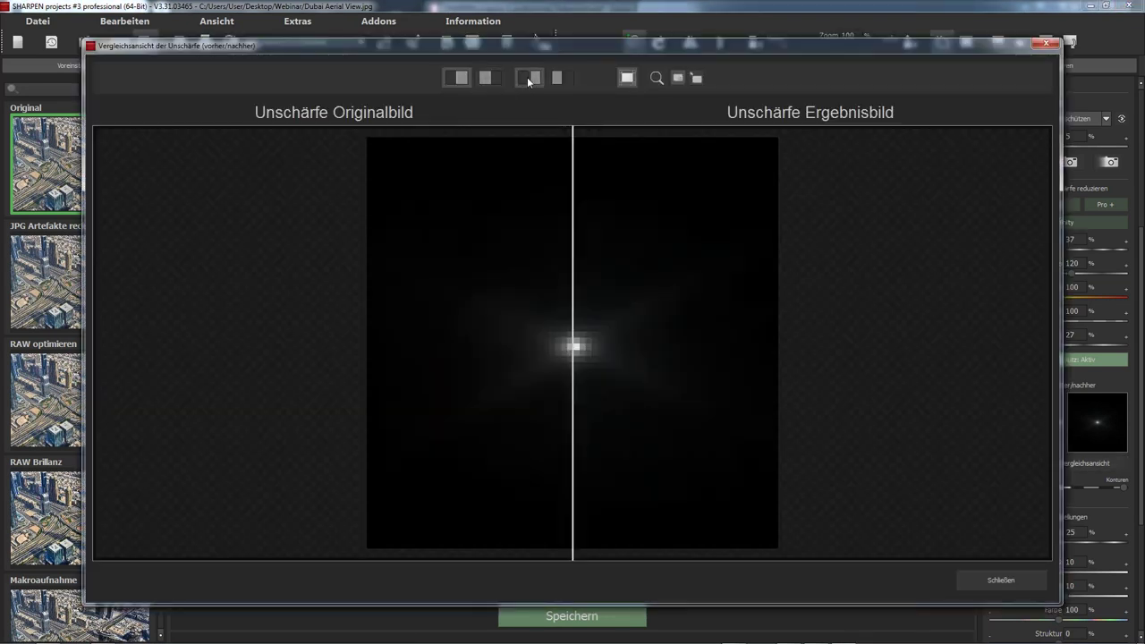
pyautogui.click(527, 78)
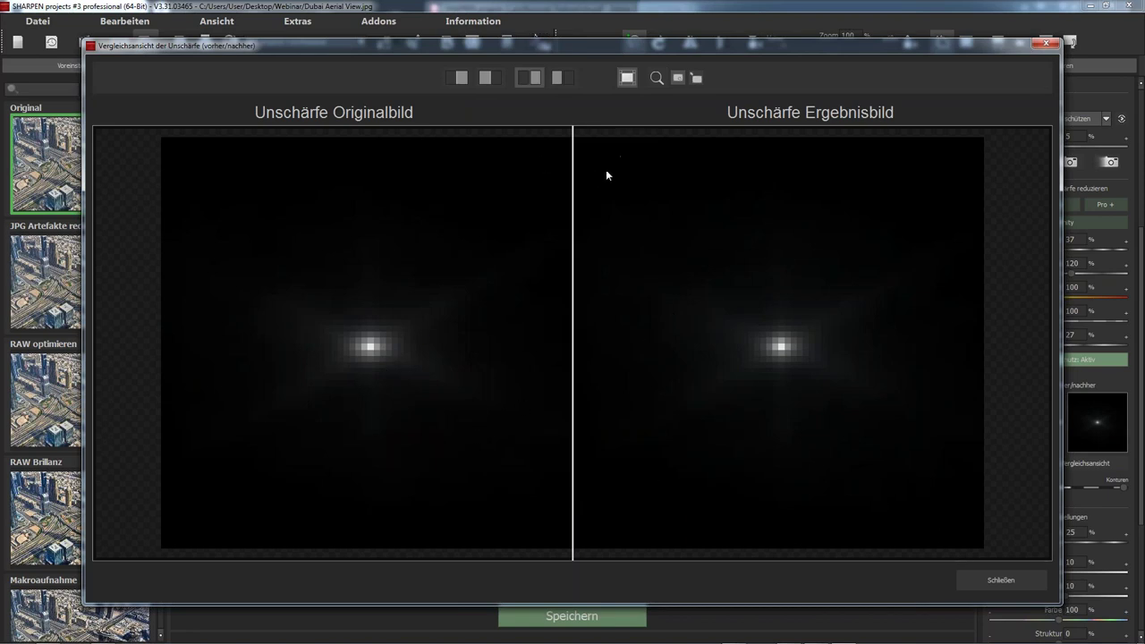
pyautogui.click(1014, 579)
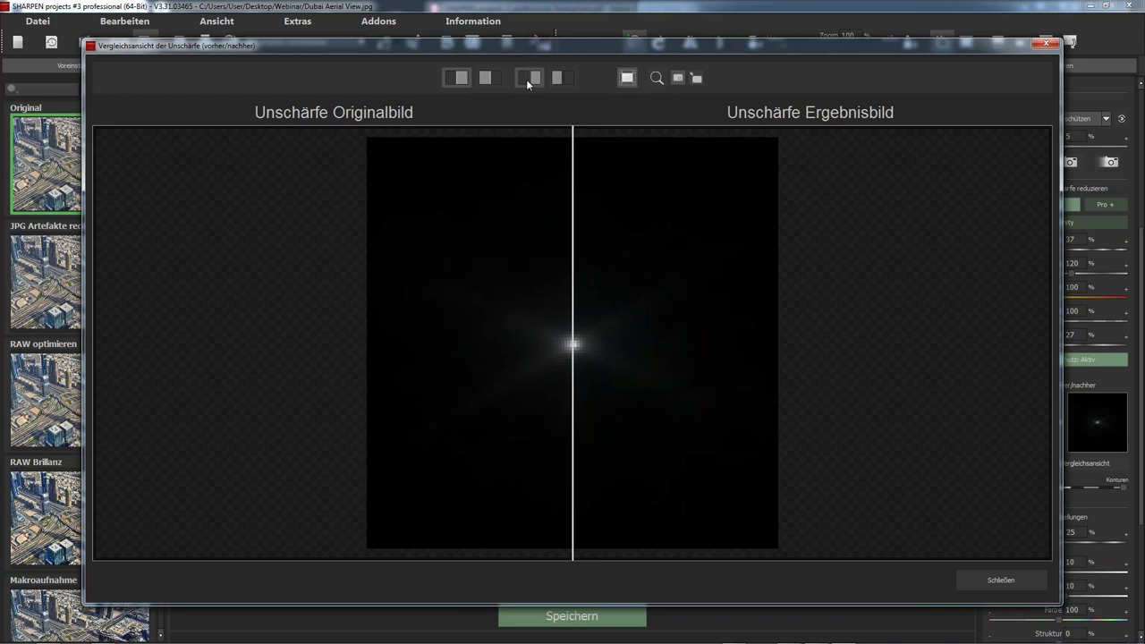
pyautogui.click(526, 79)
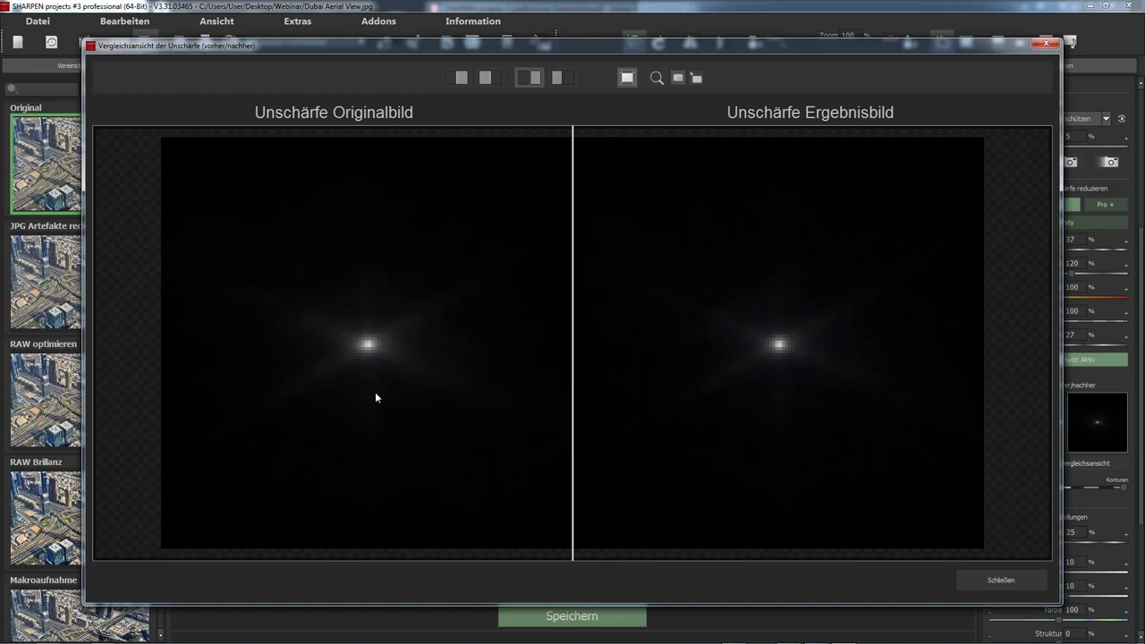
pyautogui.click(969, 581)
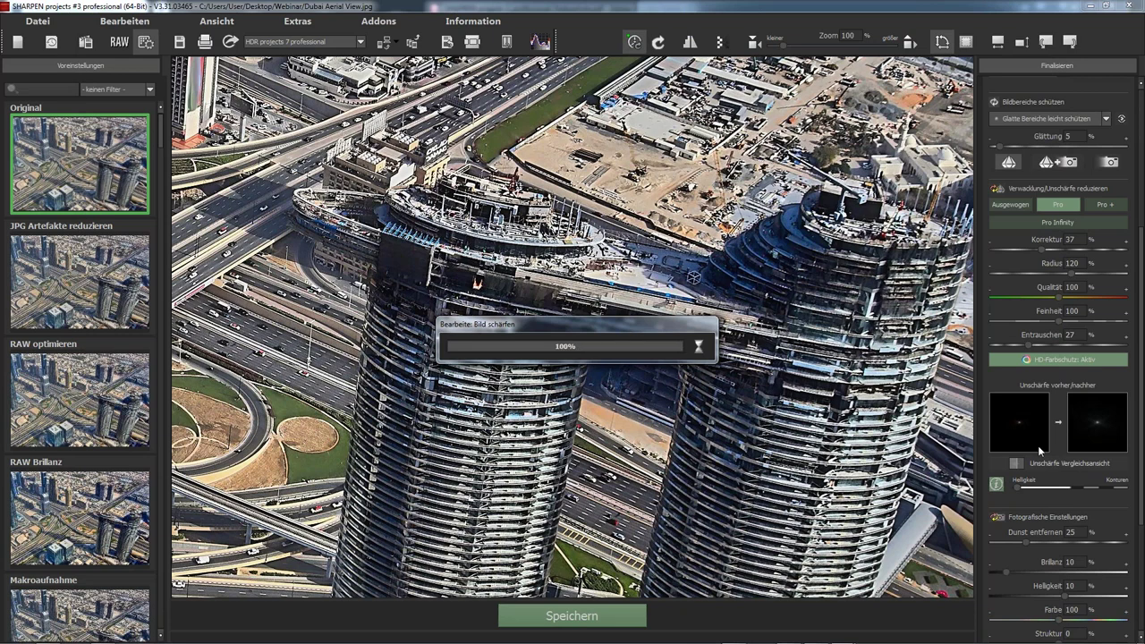
pyautogui.click(1078, 462)
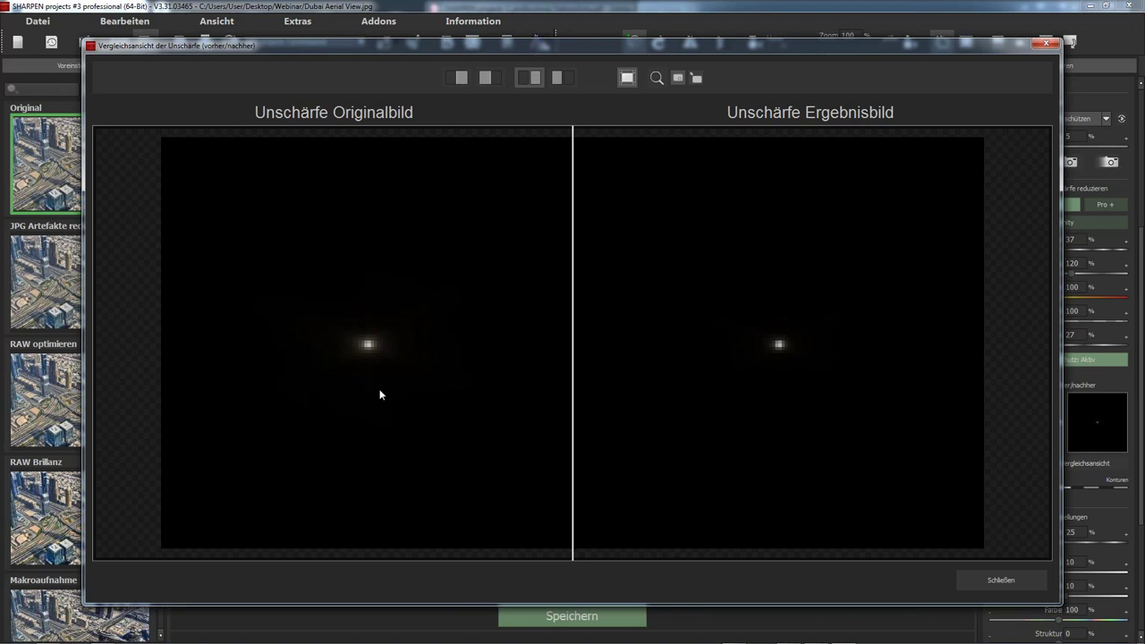
pyautogui.click(968, 583)
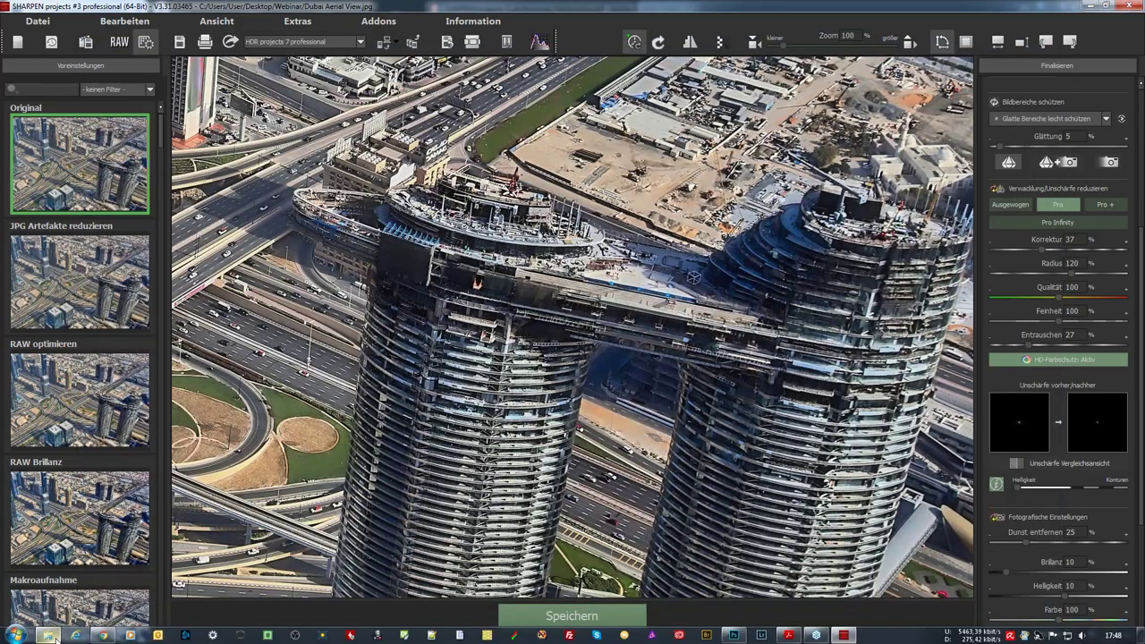
# - Load Oldtimer.jpg from the Webinar folder and review its blur comparison side by side
pyautogui.click(49, 636)
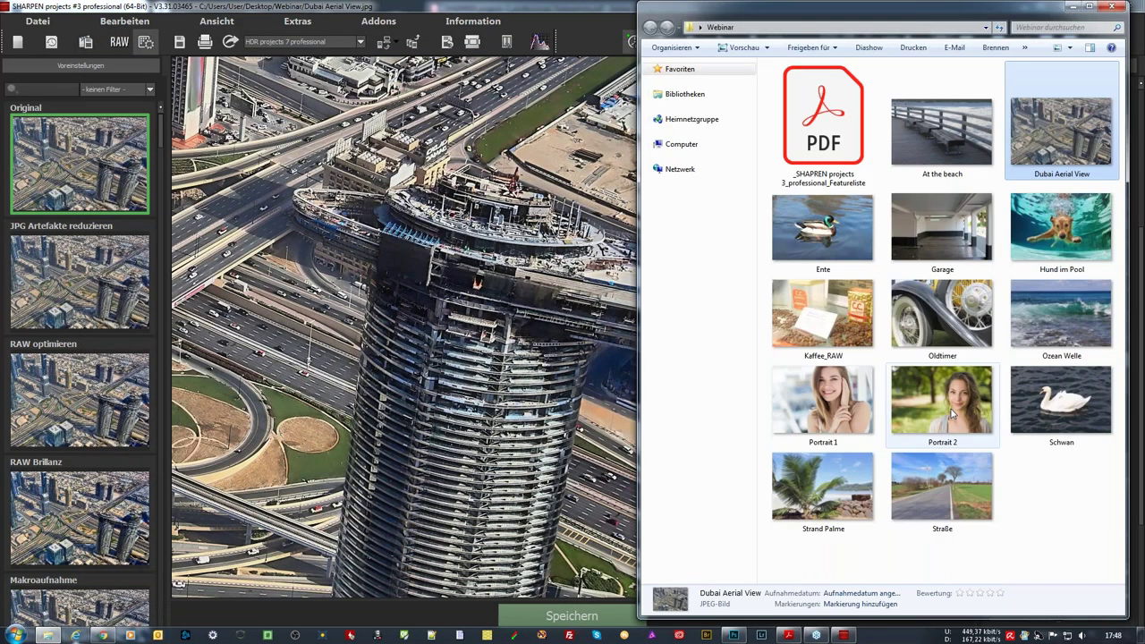
pyautogui.moveTo(1060, 134); pyautogui.dragTo(417, 268)
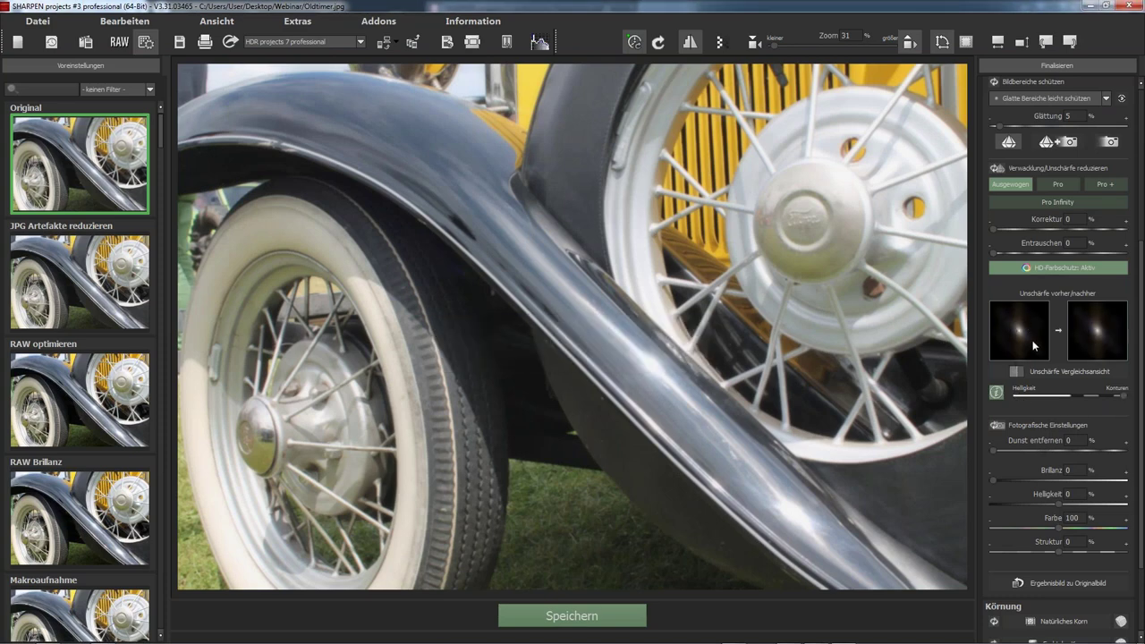
pyautogui.click(1017, 371)
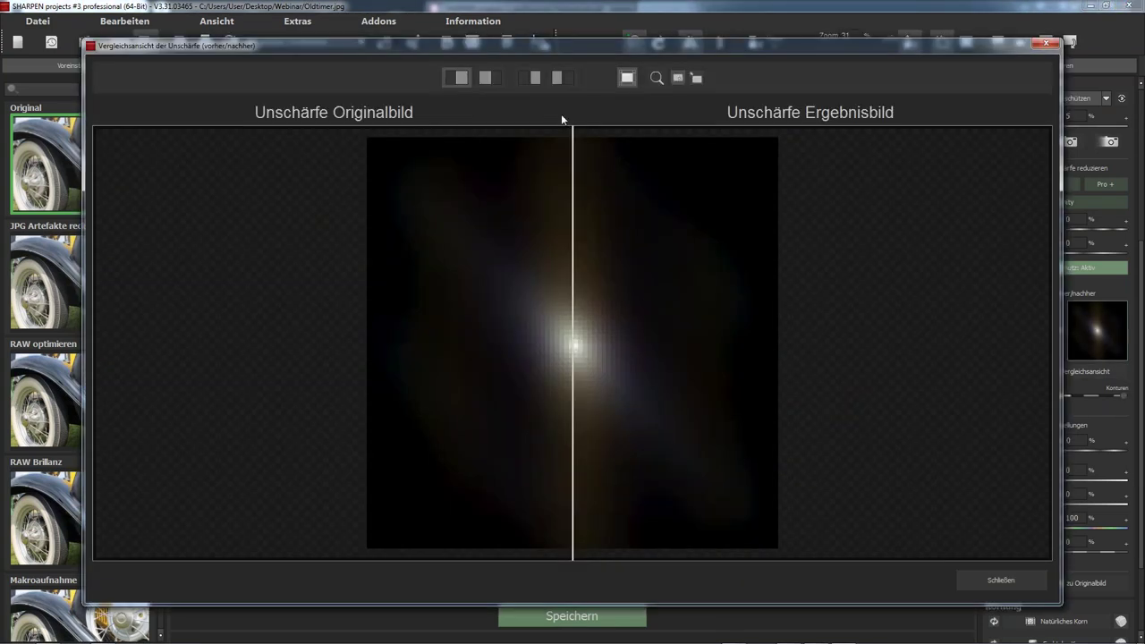
pyautogui.click(534, 81)
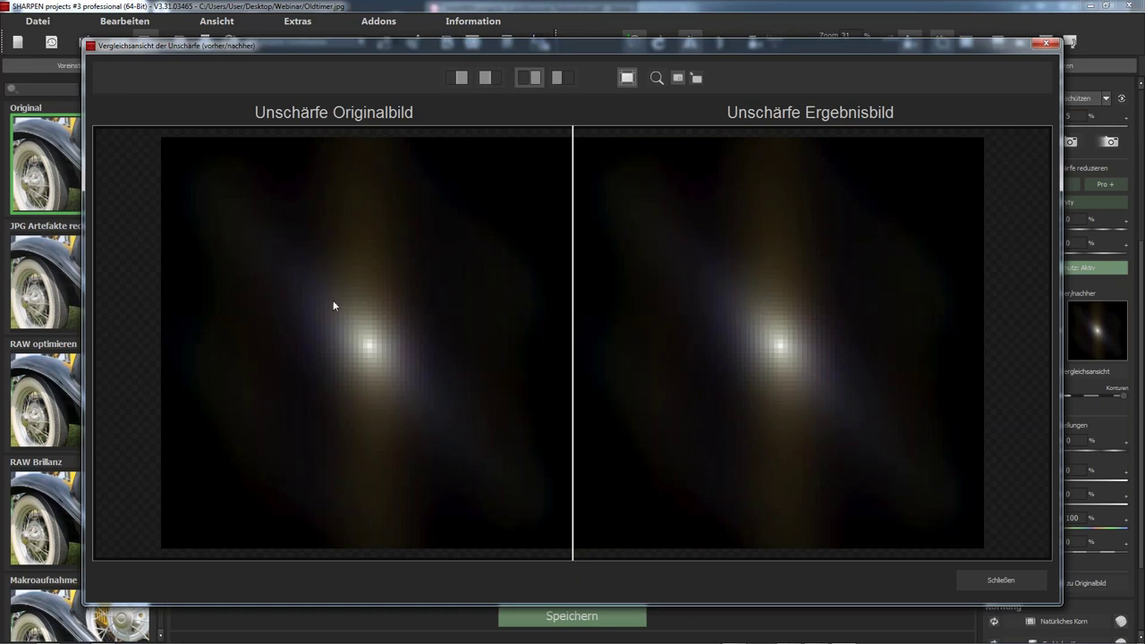
pyautogui.click(1005, 577)
# - Shift the Helligkeit/Konturen balance toward contours and close the blur comparison
pyautogui.click(1124, 398)
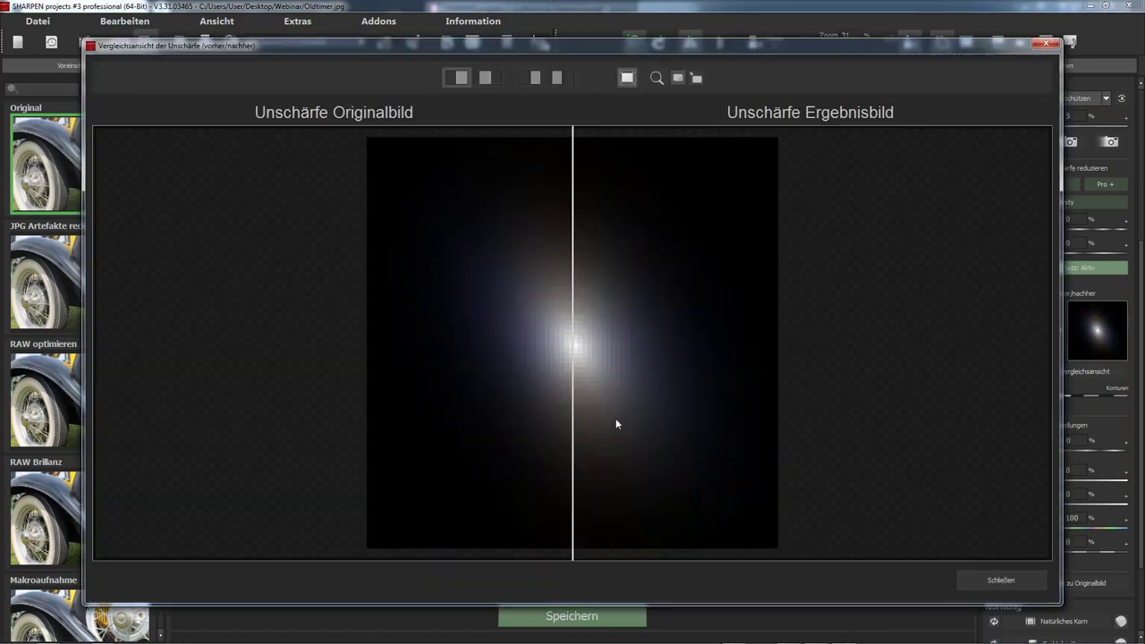
pyautogui.click(970, 576)
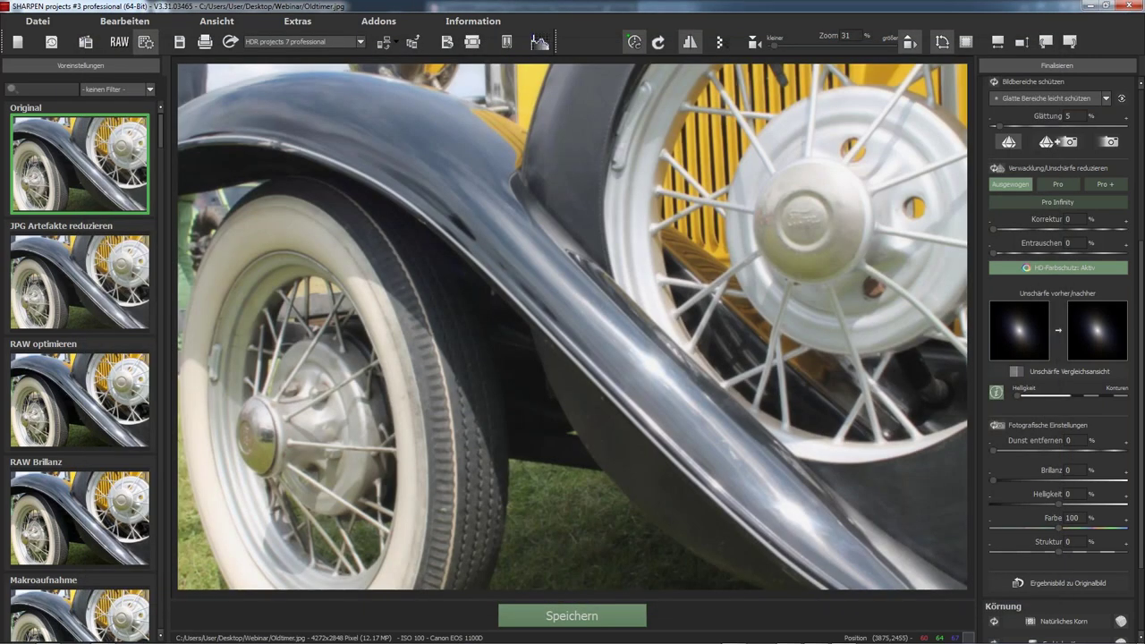
pyautogui.scroll(2, 1138, 223)
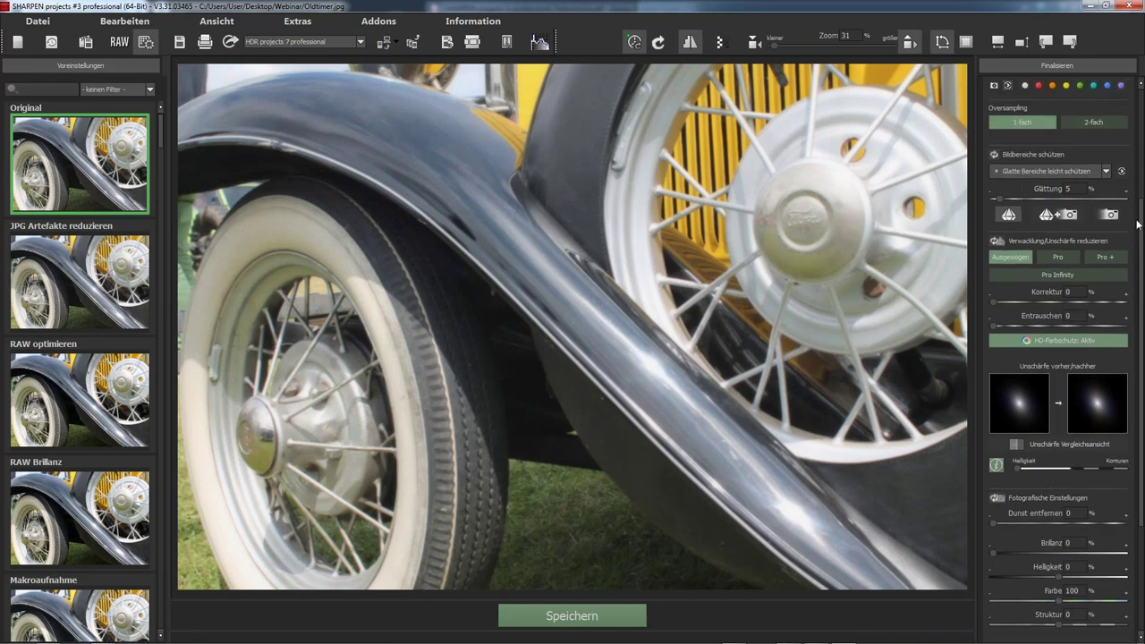
pyautogui.moveTo(1137, 223); pyautogui.dragTo(1138, 221)
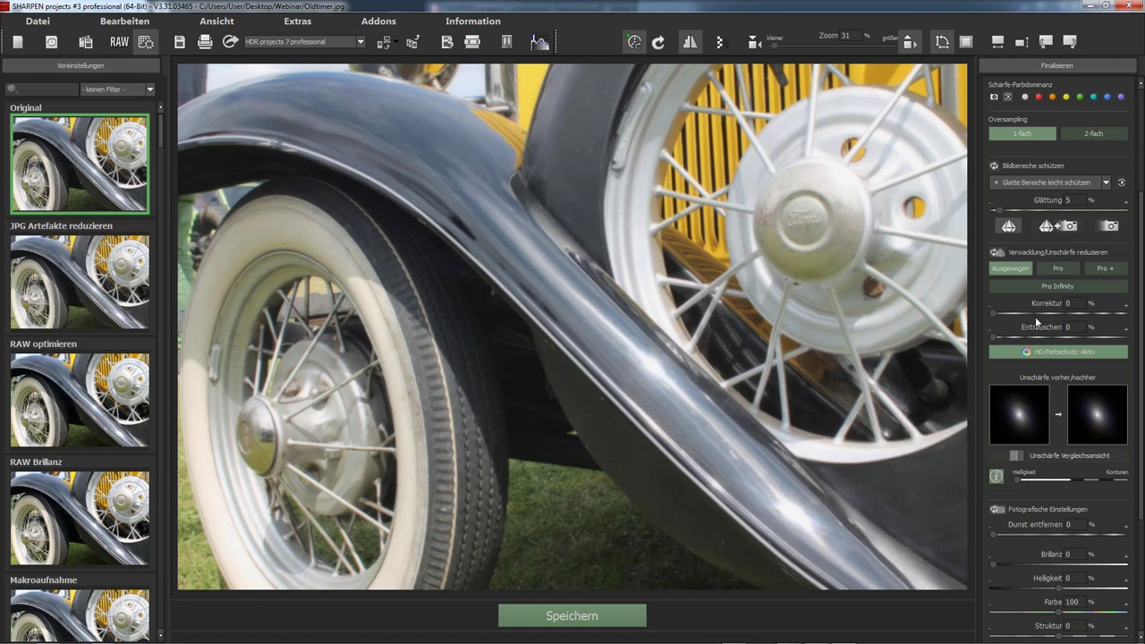
pyautogui.scroll(2, 1043, 352)
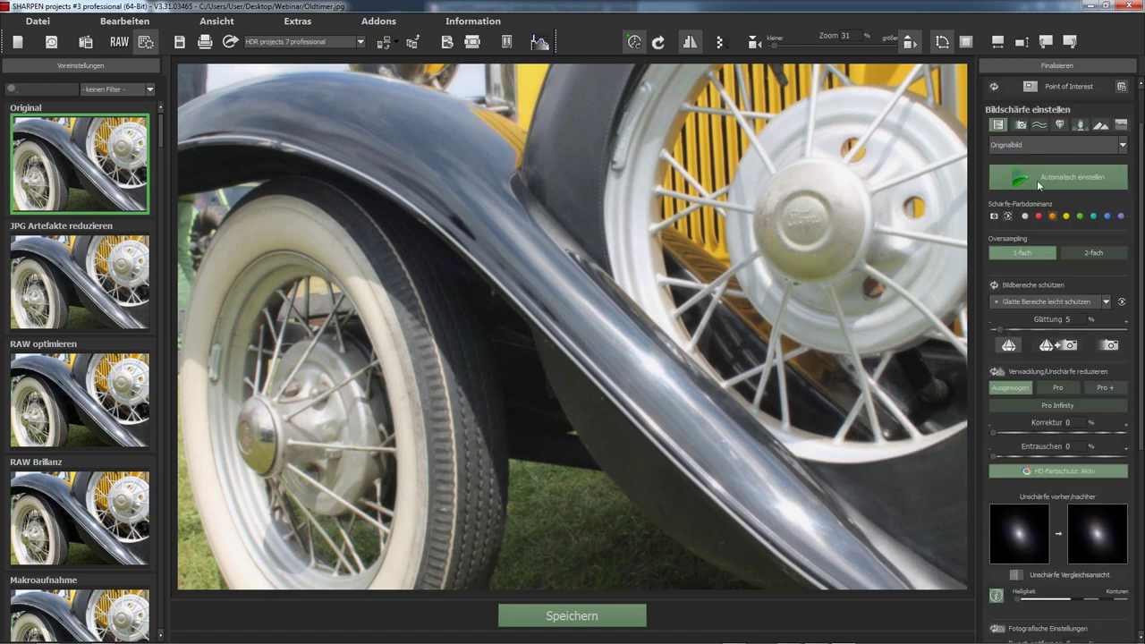
# - Apply the Verwacklung - intensive Korrektur preset, zoom to the wheel hub, and set the slider to Konturen
pyautogui.click(1019, 124)
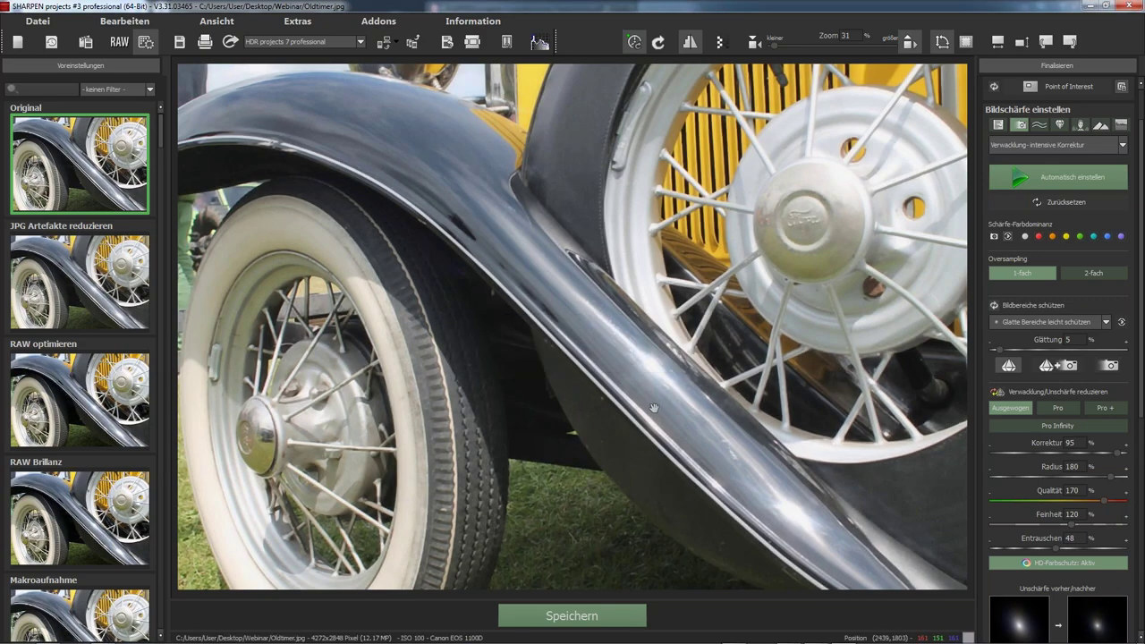
pyautogui.scroll(2, 654, 408)
pyautogui.scroll(2, 654, 408)
pyautogui.scroll(2, 654, 408)
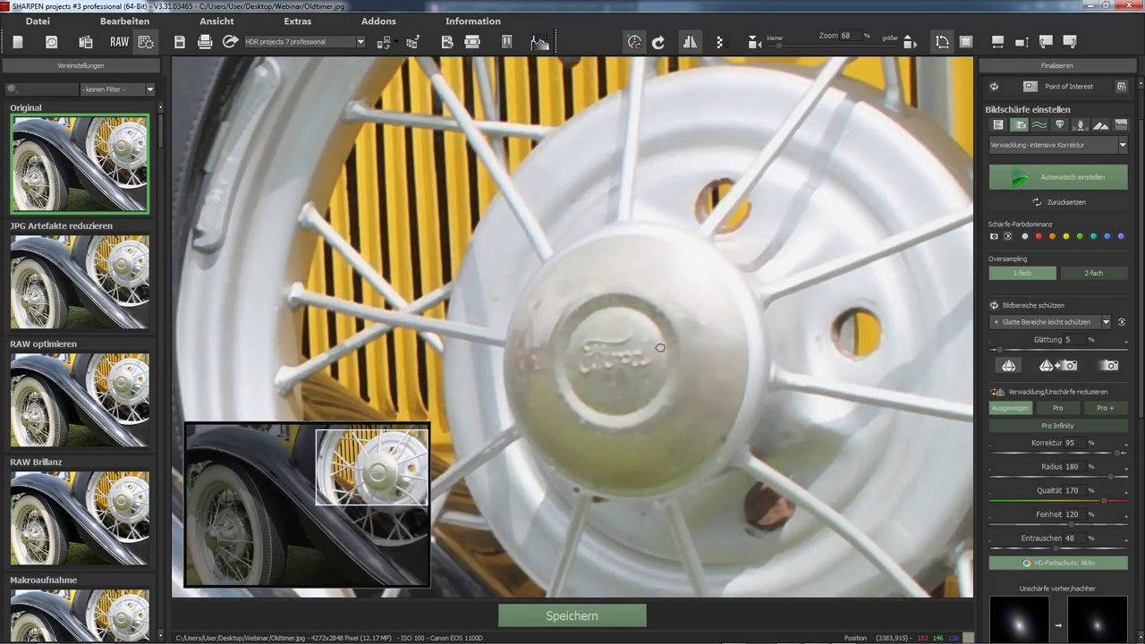
pyautogui.moveTo(654, 408)
pyautogui.mouseDown()
pyautogui.moveTo(688, 336)
pyautogui.moveTo(706, 329)
pyautogui.mouseUp()
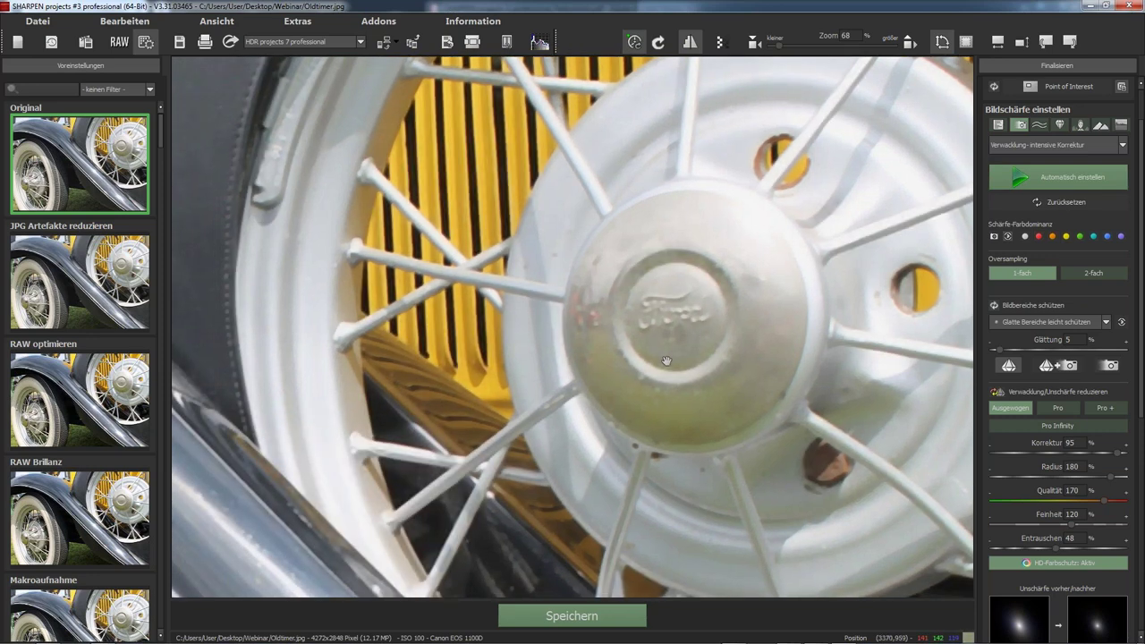
pyautogui.scroll(-1, 1141, 400)
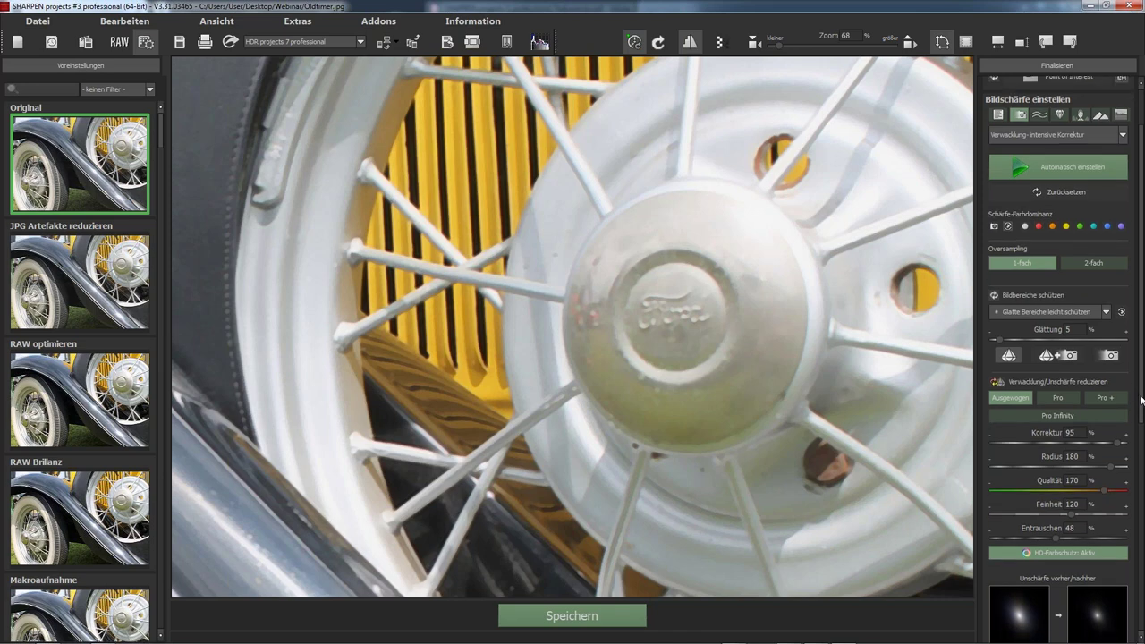
pyautogui.scroll(-5, 1141, 400)
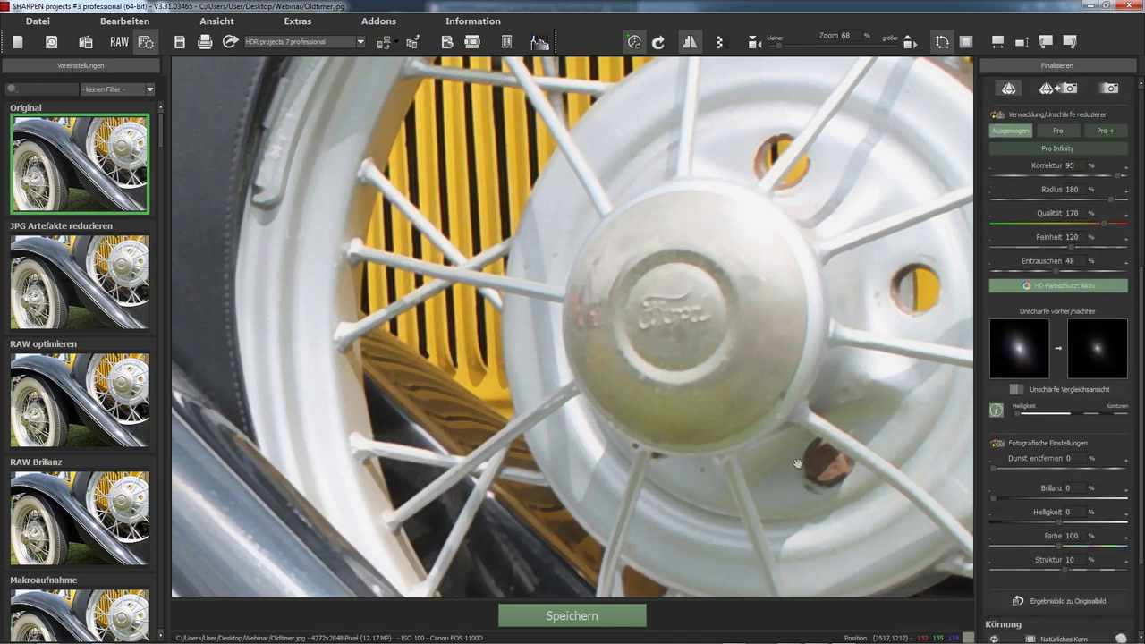
pyautogui.moveTo(1085, 415); pyautogui.dragTo(1128, 415)
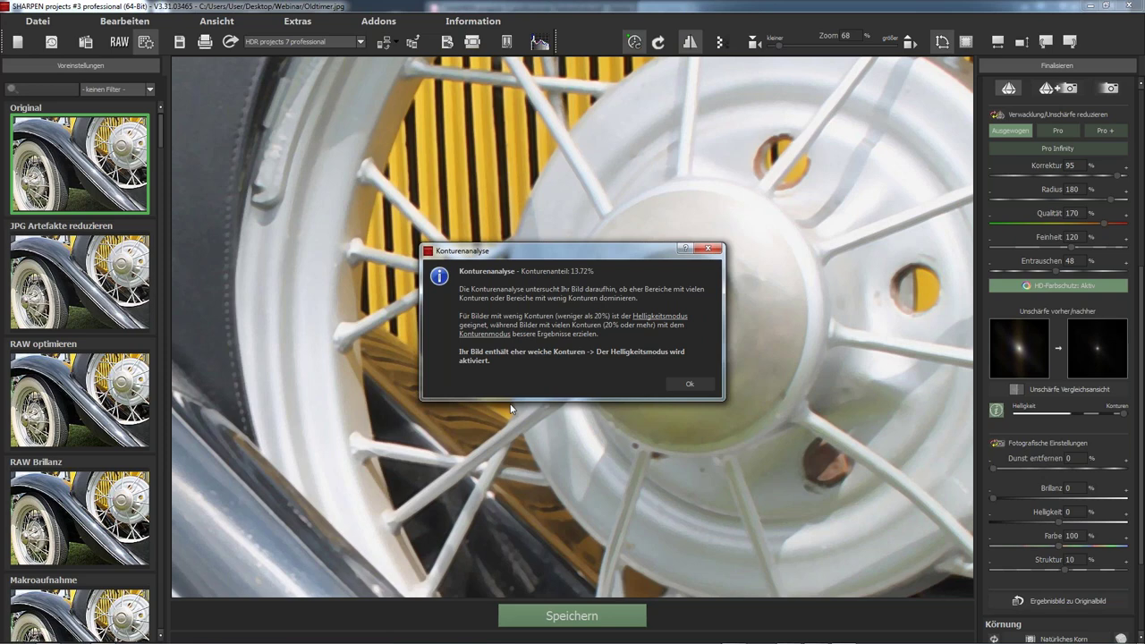
# - Dismiss the 13.72% contour analysis message and zoom the car photo back out to 31%
pyautogui.click(688, 386)
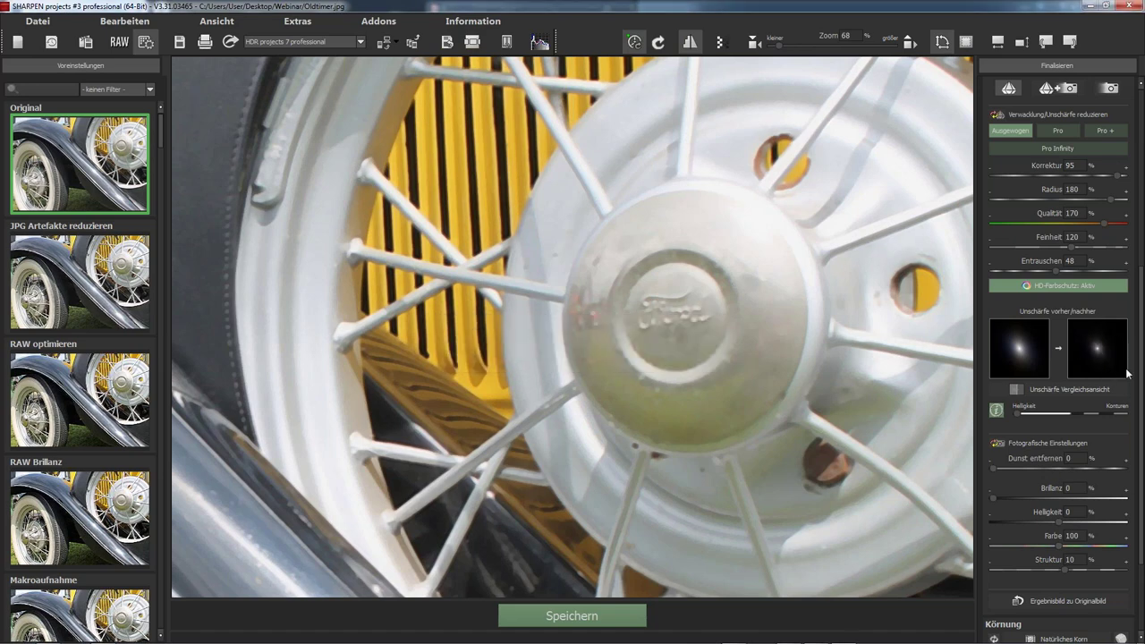
pyautogui.scroll(3, 1138, 356)
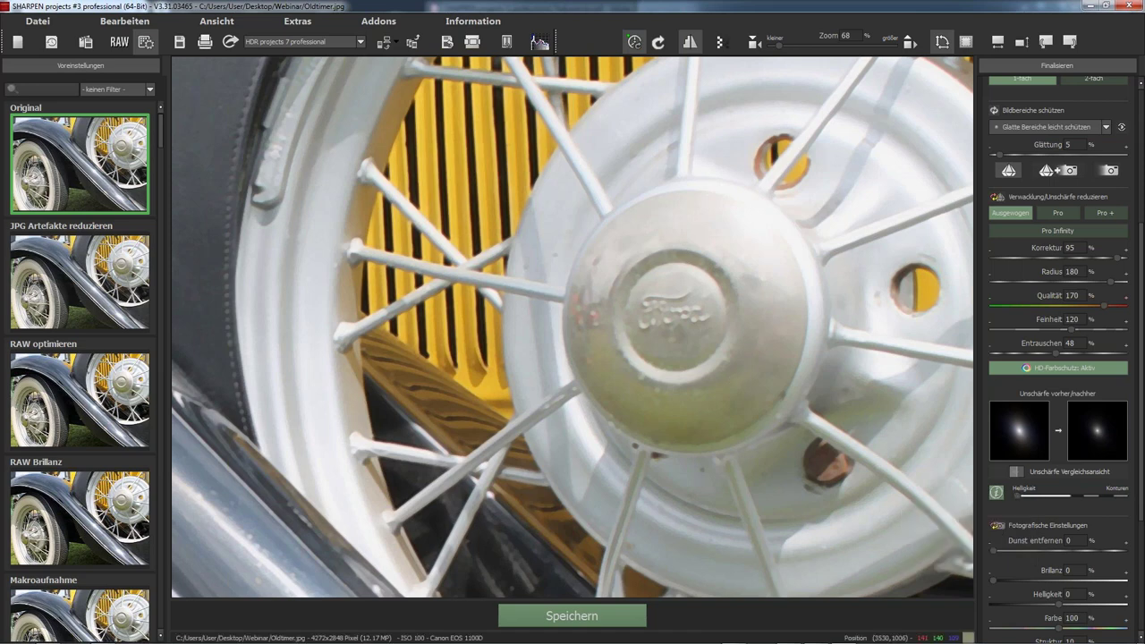
pyautogui.scroll(-3, 687, 390)
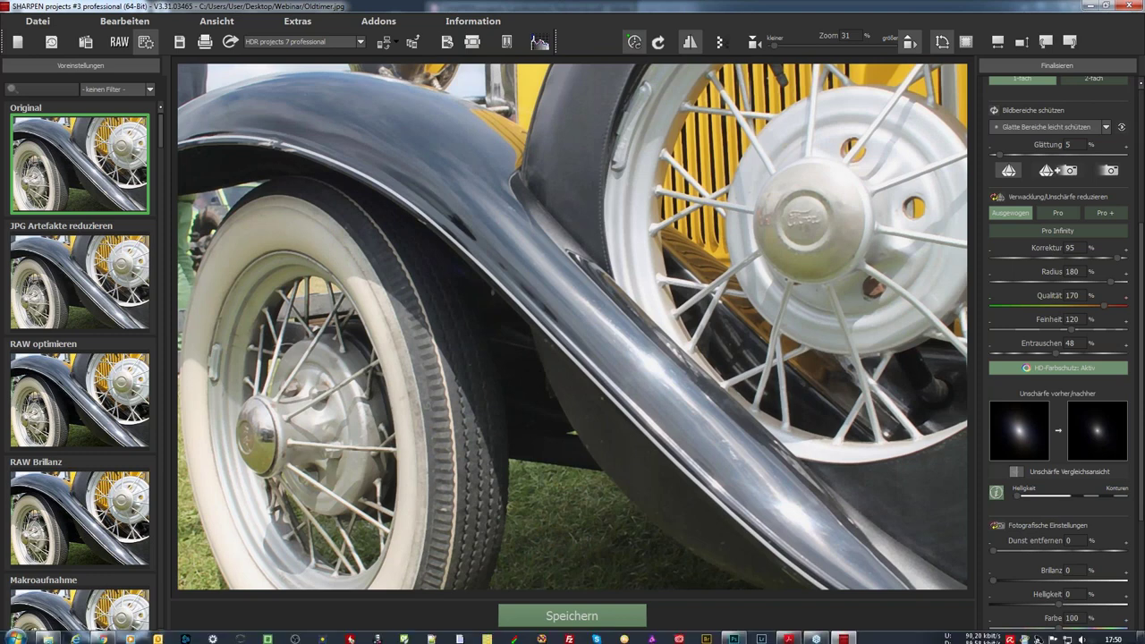
pyautogui.click(789, 635)
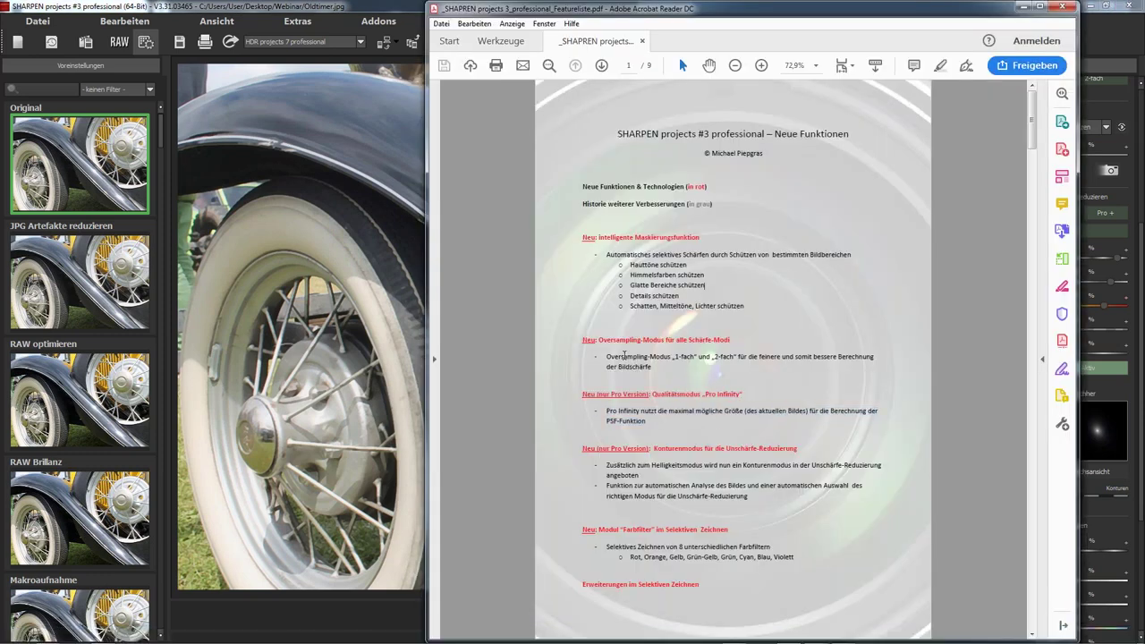
pyautogui.moveTo(583, 339); pyautogui.dragTo(668, 358)
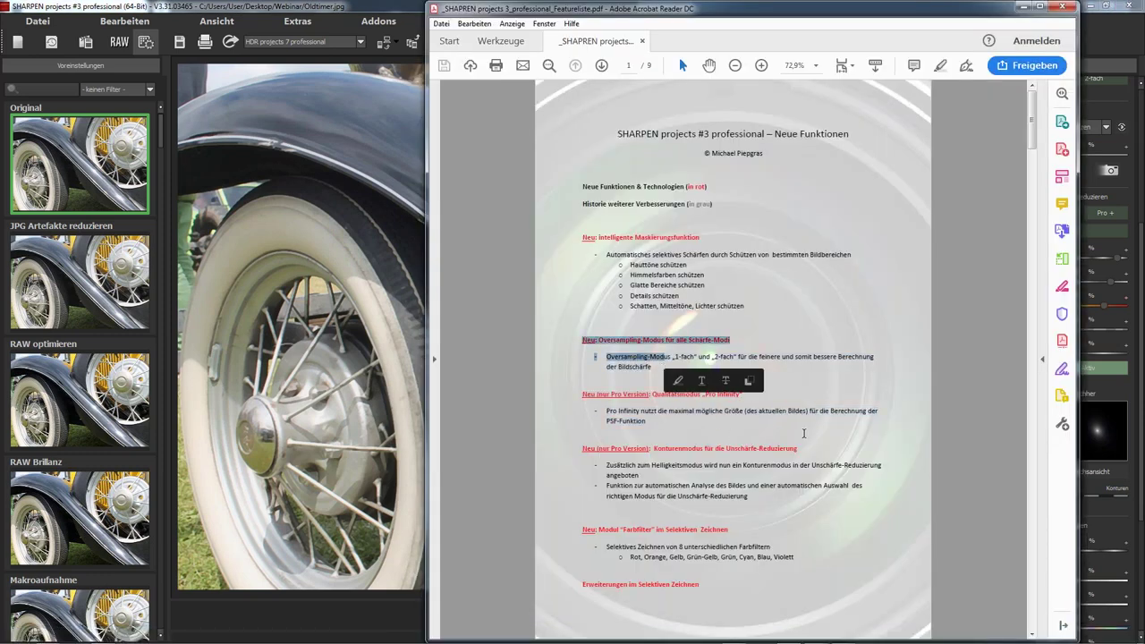
pyautogui.moveTo(582, 448); pyautogui.dragTo(780, 501)
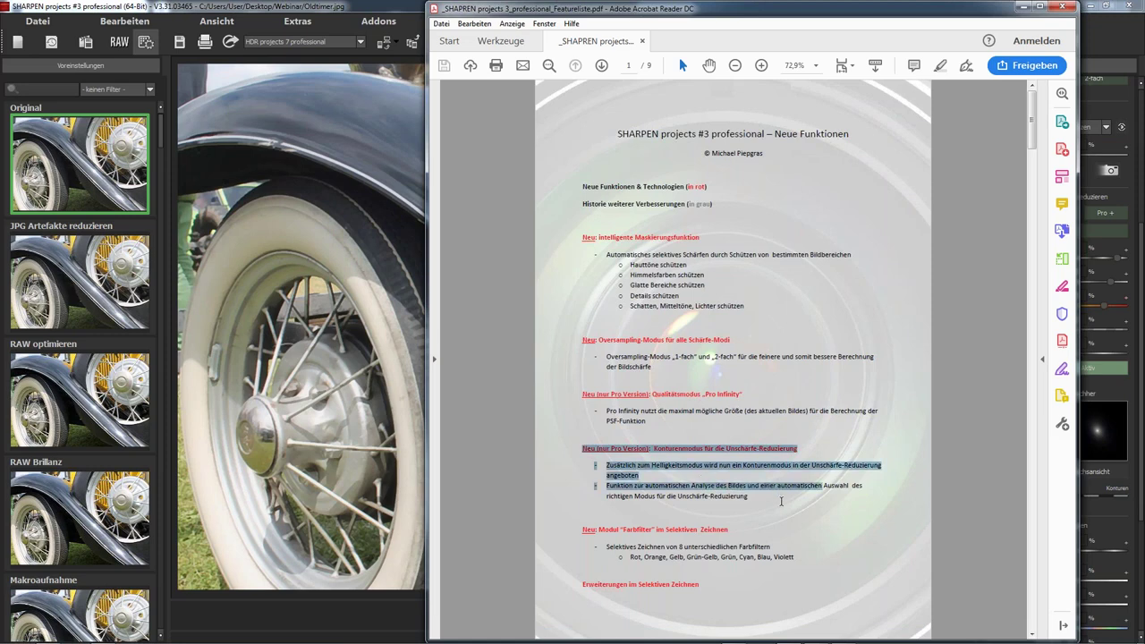
pyautogui.click(796, 506)
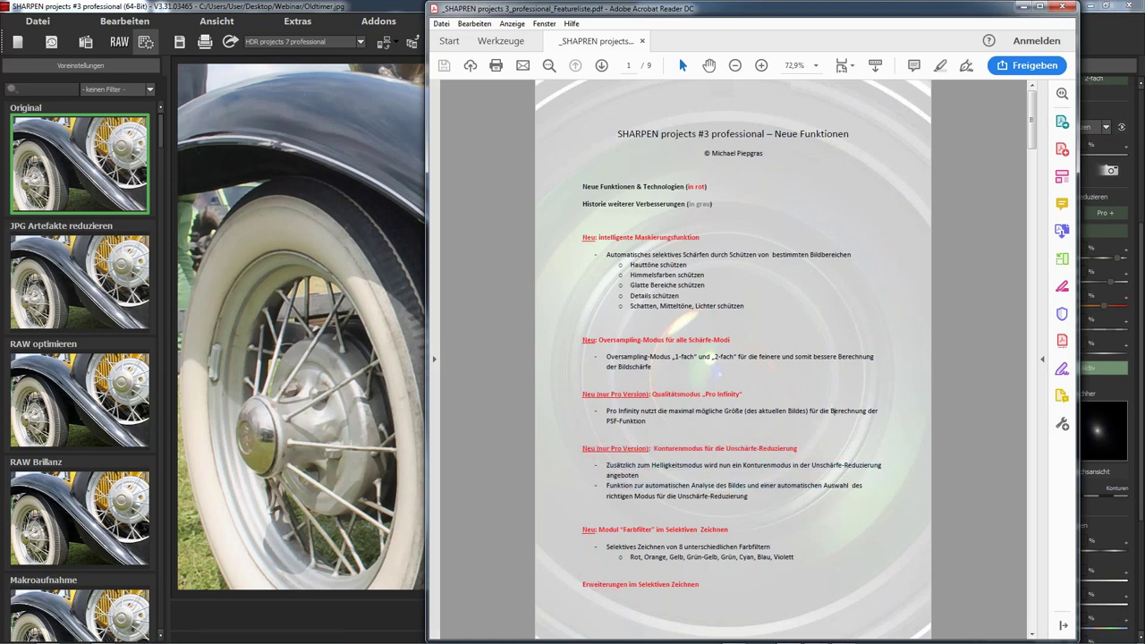
pyautogui.click(365, 356)
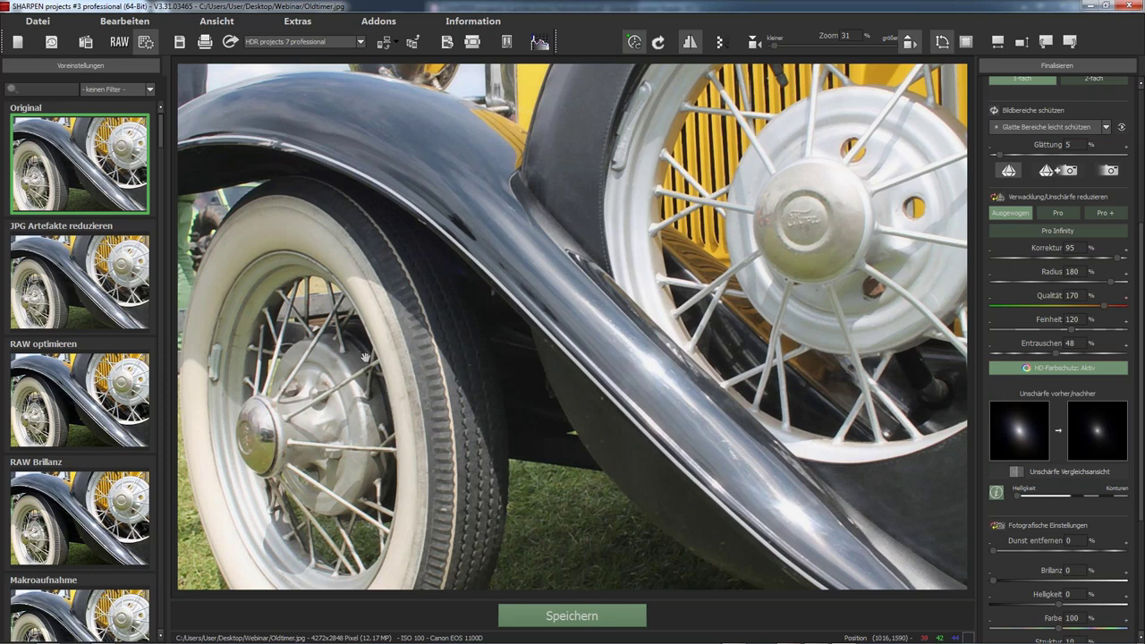
# - Return the car photo's sharpening to the Originalbild preset with Korrektur and Entrauschen at 0
pyautogui.scroll(-3, 1057, 358)
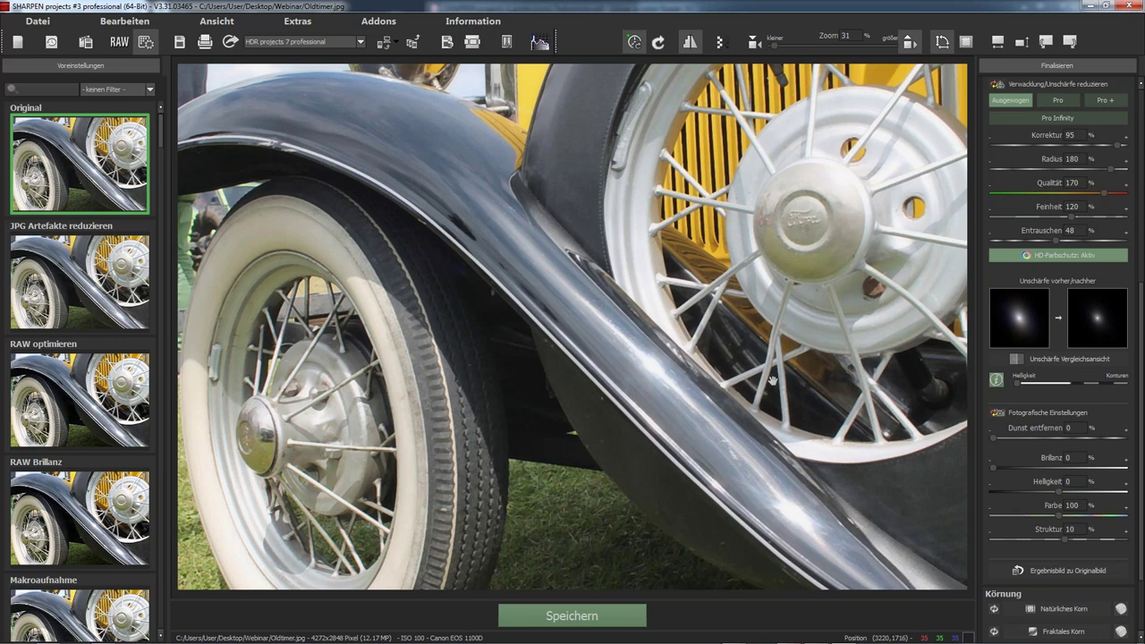
pyautogui.scroll(3, 1057, 366)
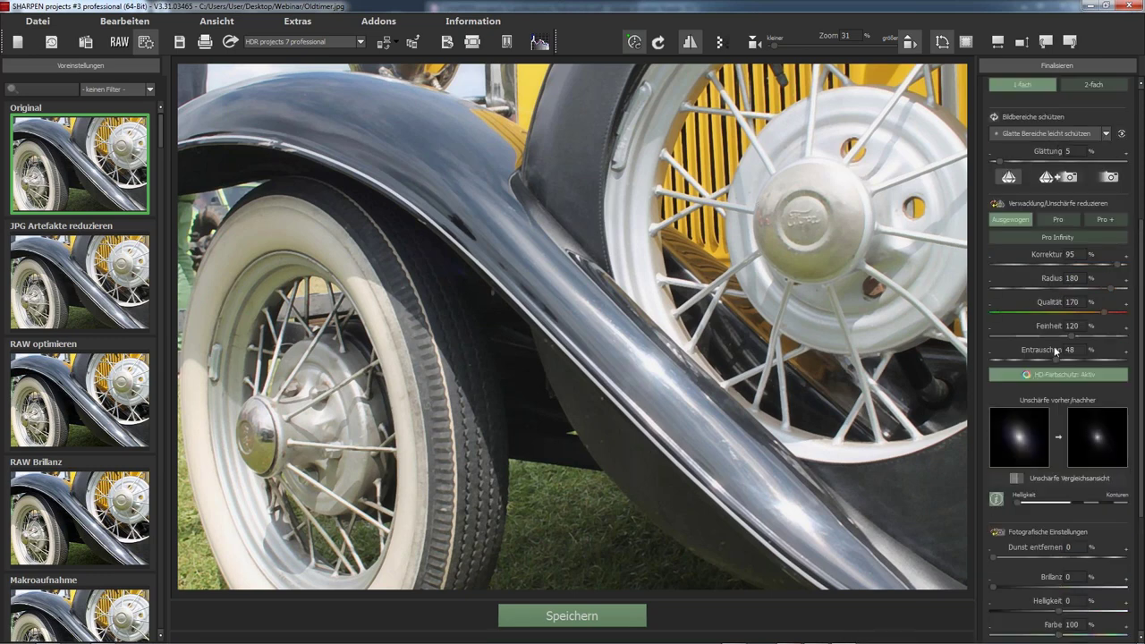
pyautogui.scroll(3, 1052, 269)
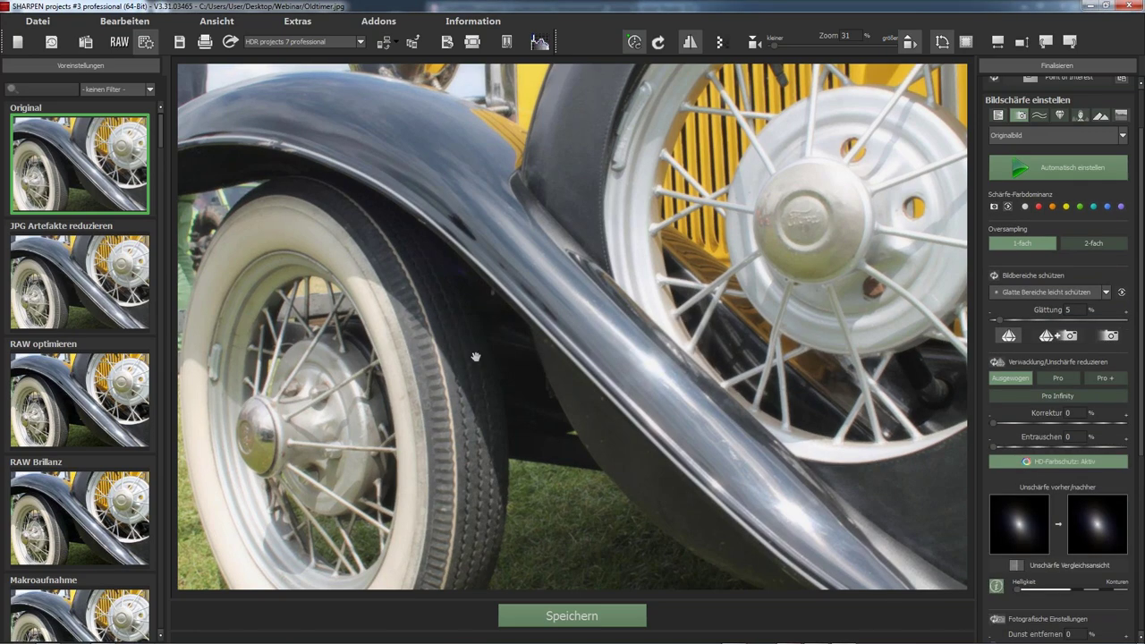
# - Zoom into the rear wheel to check the Verwacklung intensive correction (Korrektur 95, Entrauschen 48), then zoom out
pyautogui.scroll(3, 465, 339)
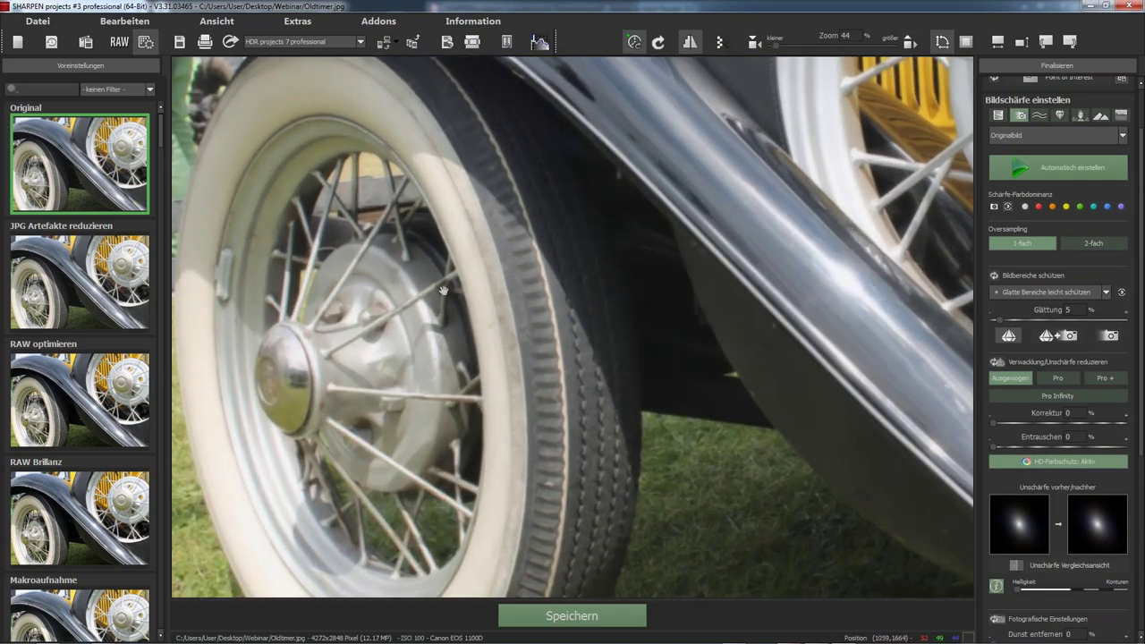
pyautogui.scroll(1, 443, 290)
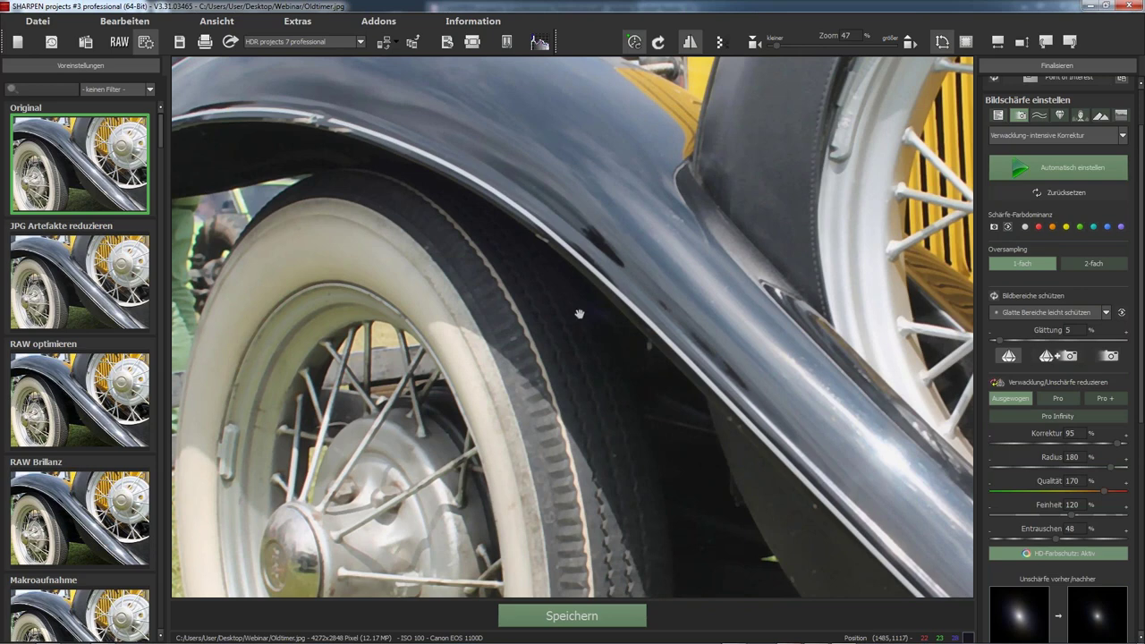
pyautogui.scroll(-2, 511, 389)
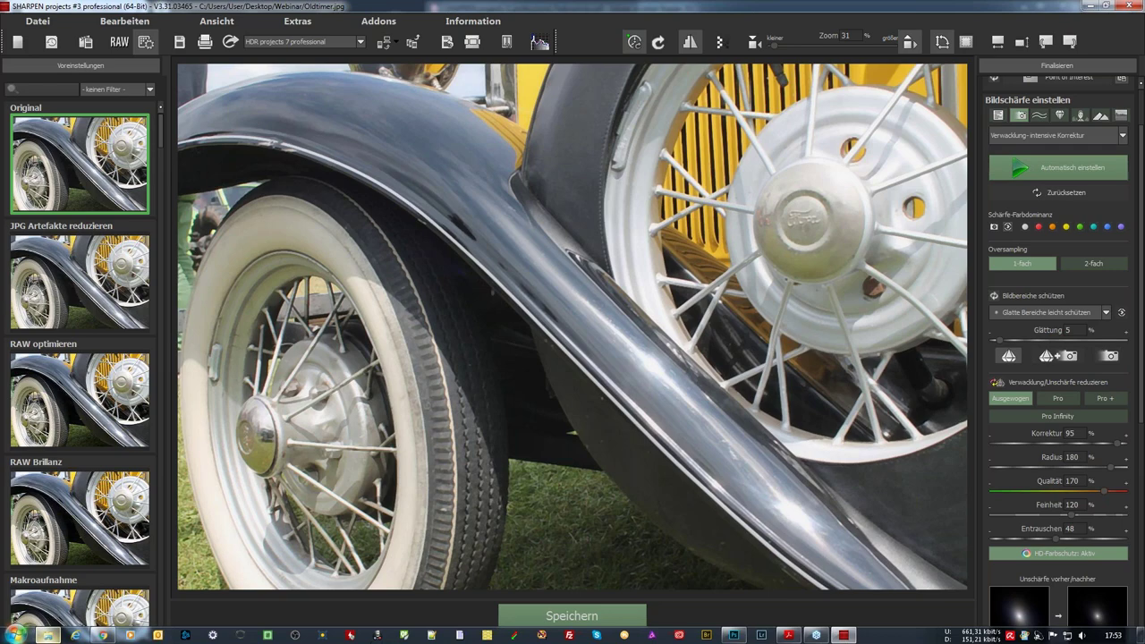
# - Load Kaffee_RAW from the Webinar folder into SHARPEN and open the Information menu
pyautogui.click(47, 635)
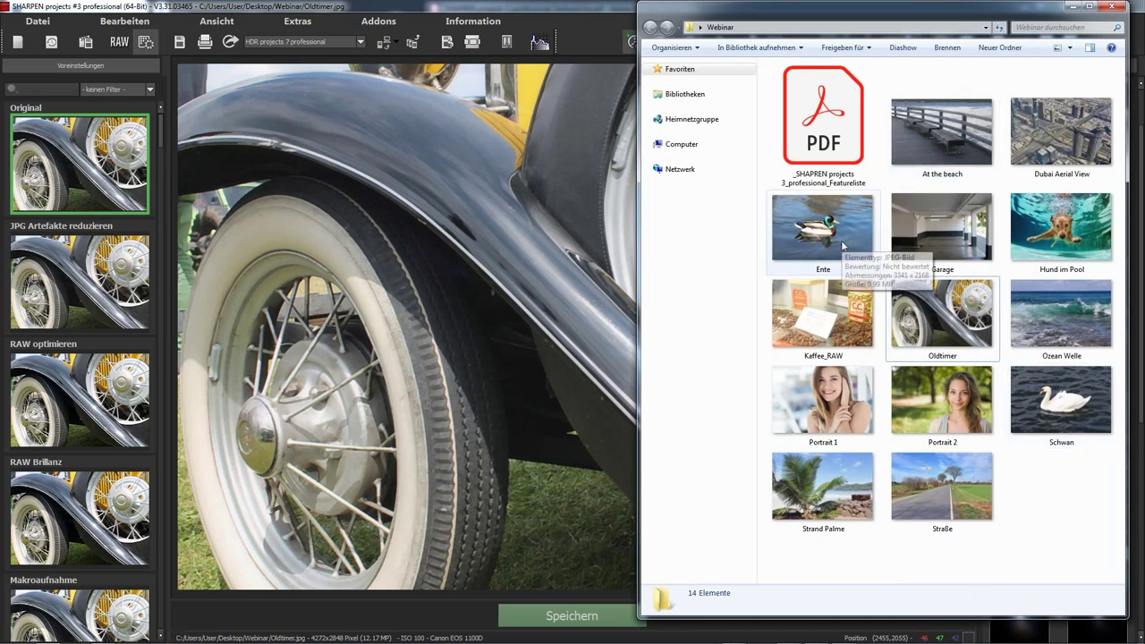
pyautogui.moveTo(853, 304)
pyautogui.mouseDown()
pyautogui.moveTo(604, 330)
pyautogui.moveTo(606, 402)
pyautogui.mouseUp()
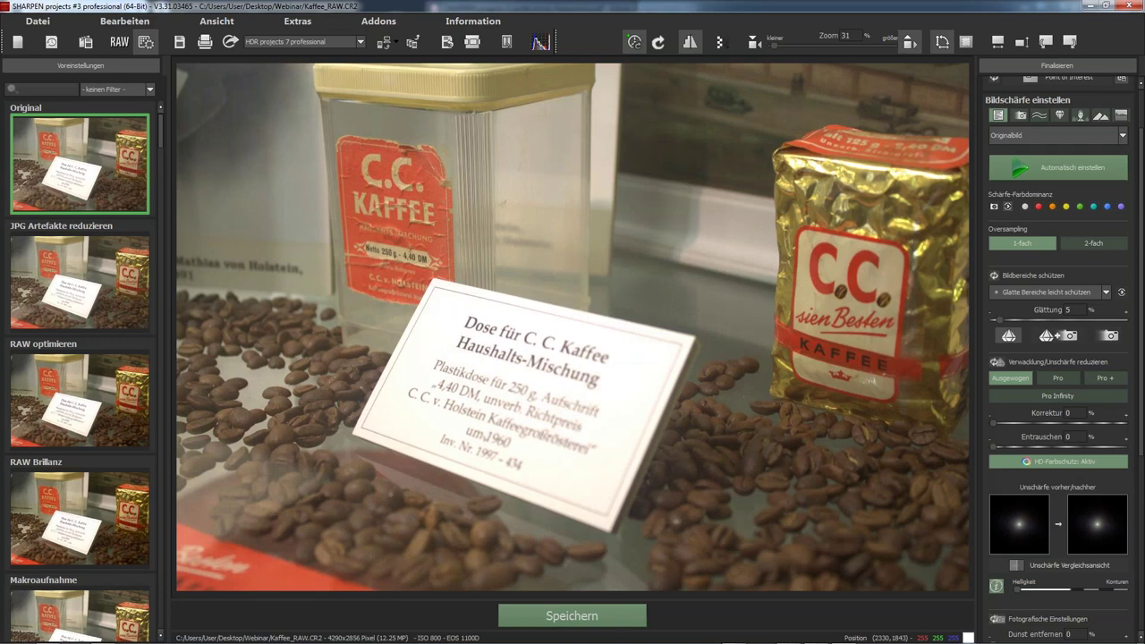
pyautogui.click(473, 21)
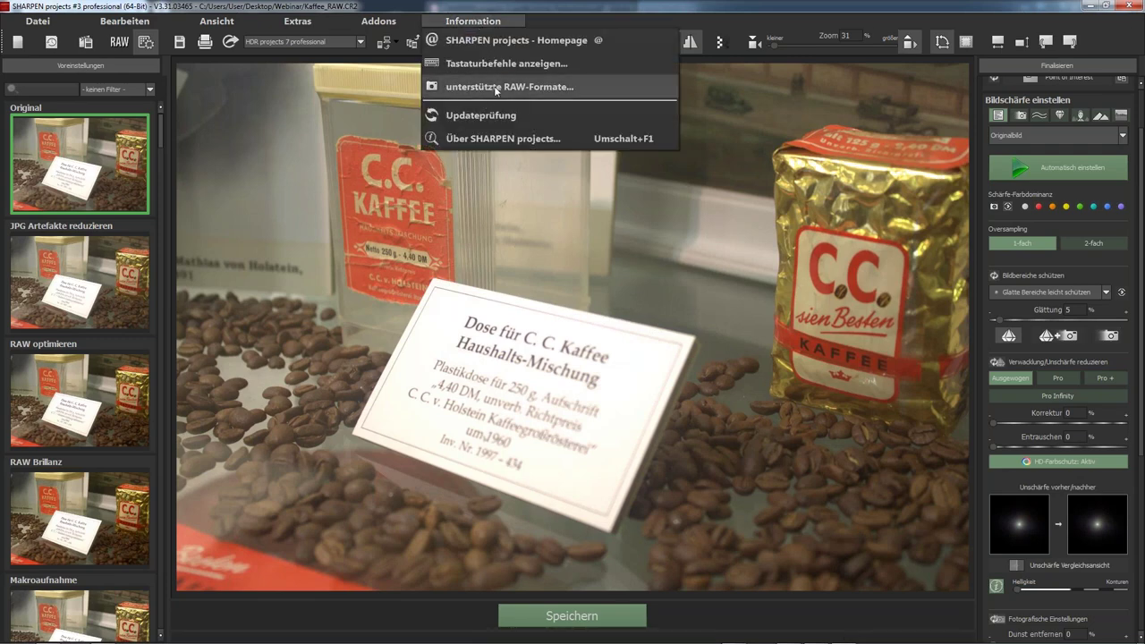
# - Browse the supported RAW formats list filtered to Canon cameras
pyautogui.click(495, 88)
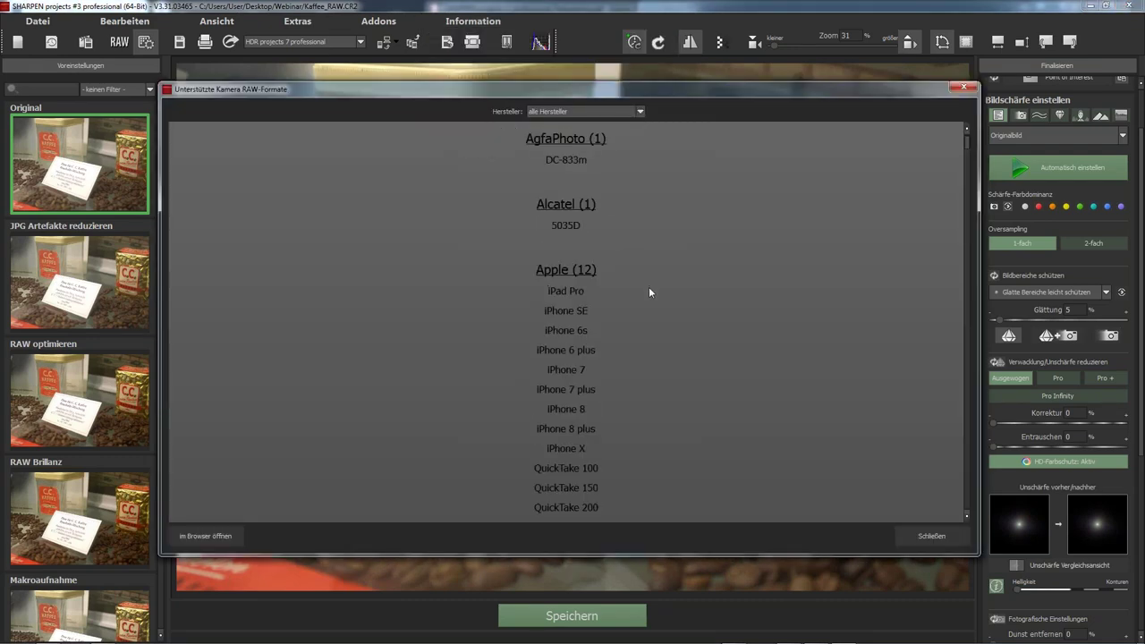
pyautogui.click(620, 113)
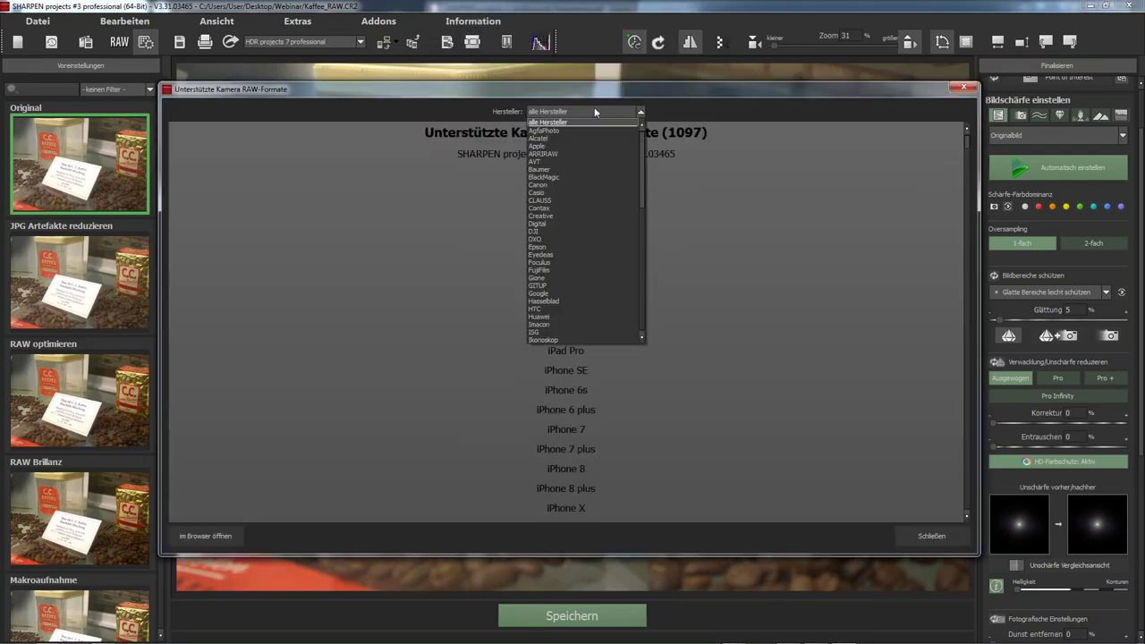
pyautogui.click(561, 183)
pyautogui.scroll(-5, 709, 349)
pyautogui.scroll(-5, 692, 331)
pyautogui.scroll(-5, 693, 329)
pyautogui.scroll(-5, 696, 332)
pyautogui.scroll(-5, 695, 325)
pyautogui.scroll(-5, 695, 326)
pyautogui.scroll(-5, 692, 330)
pyautogui.scroll(-1, 686, 339)
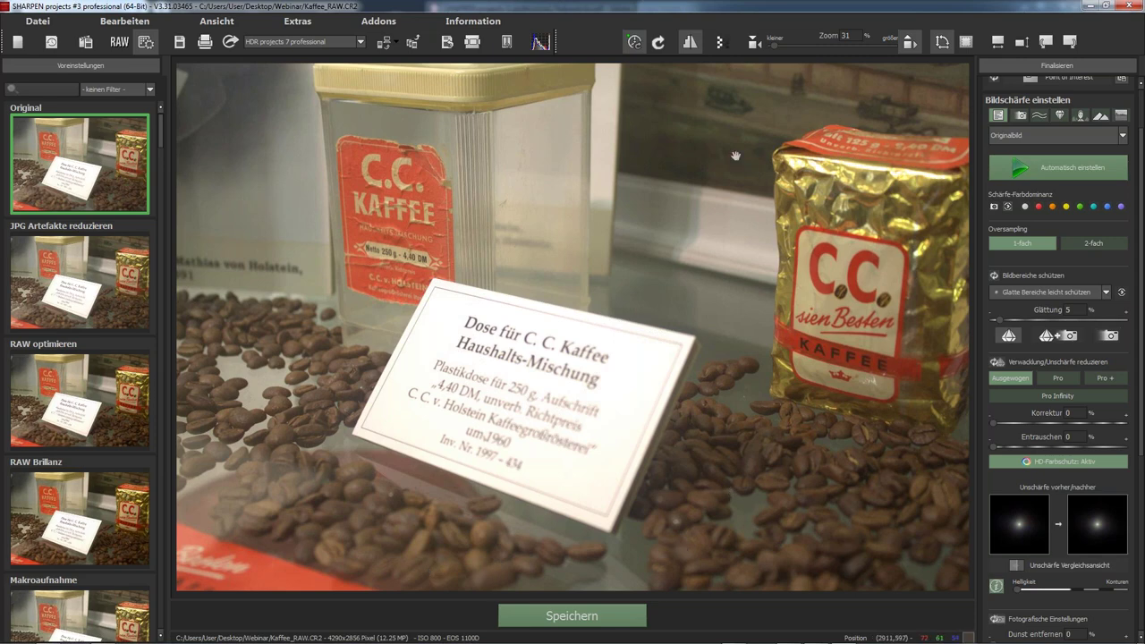
# - Apply automatic Verwacklung strong correction (Korrektur 90, Radius 150, Entrauschen 42) and inspect the KAFFEE label at 100%
pyautogui.click(1020, 115)
pyautogui.click(1066, 167)
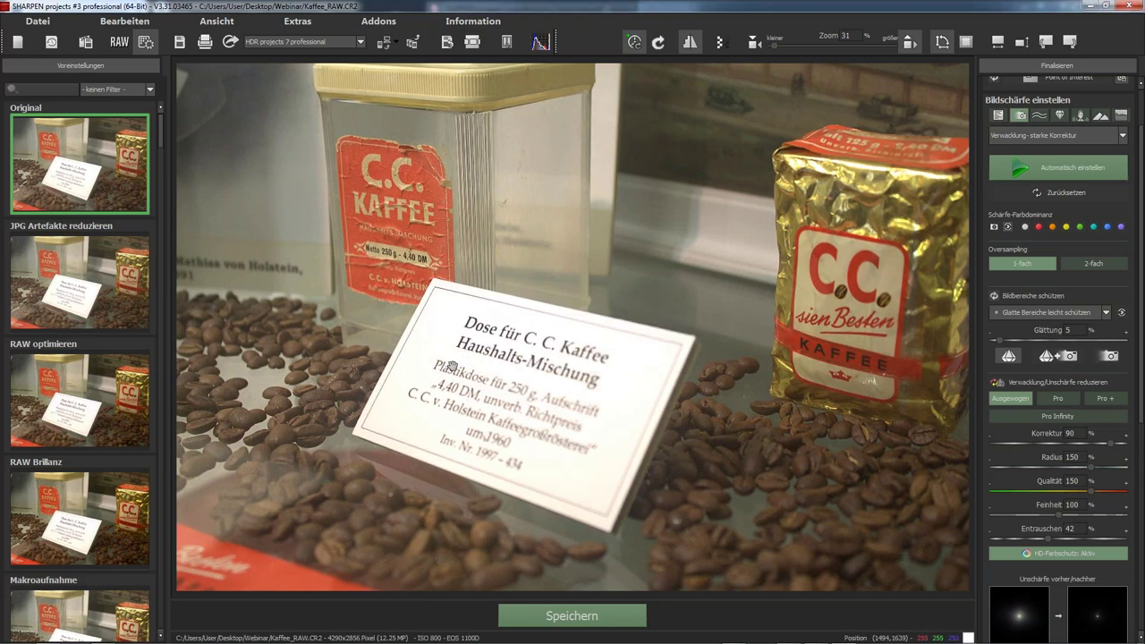
pyautogui.click(453, 366)
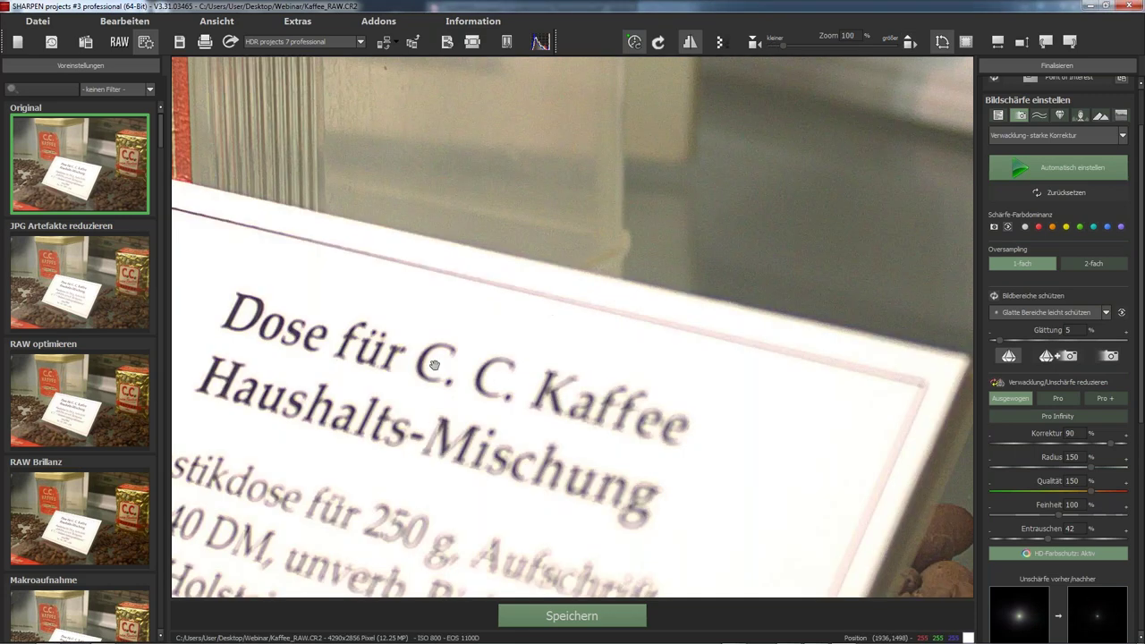
pyautogui.moveTo(178, 214)
pyautogui.mouseDown()
pyautogui.moveTo(576, 356)
pyautogui.moveTo(562, 422)
pyautogui.moveTo(579, 483)
pyautogui.moveTo(510, 198)
pyautogui.moveTo(589, 440)
pyautogui.mouseUp()
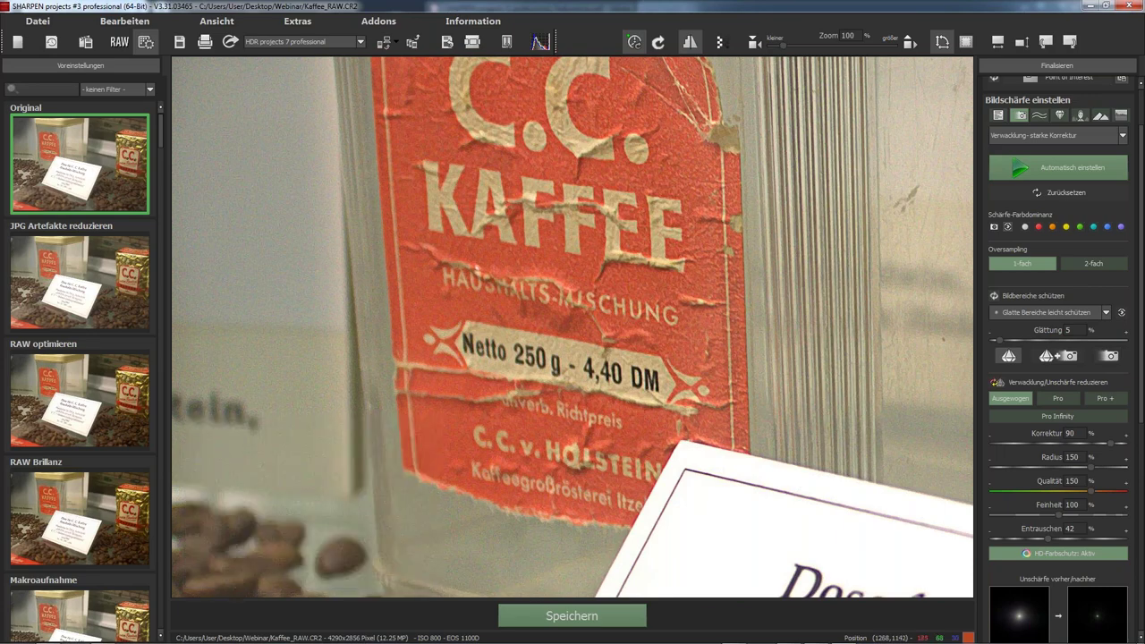
pyautogui.doubleClick(495, 403)
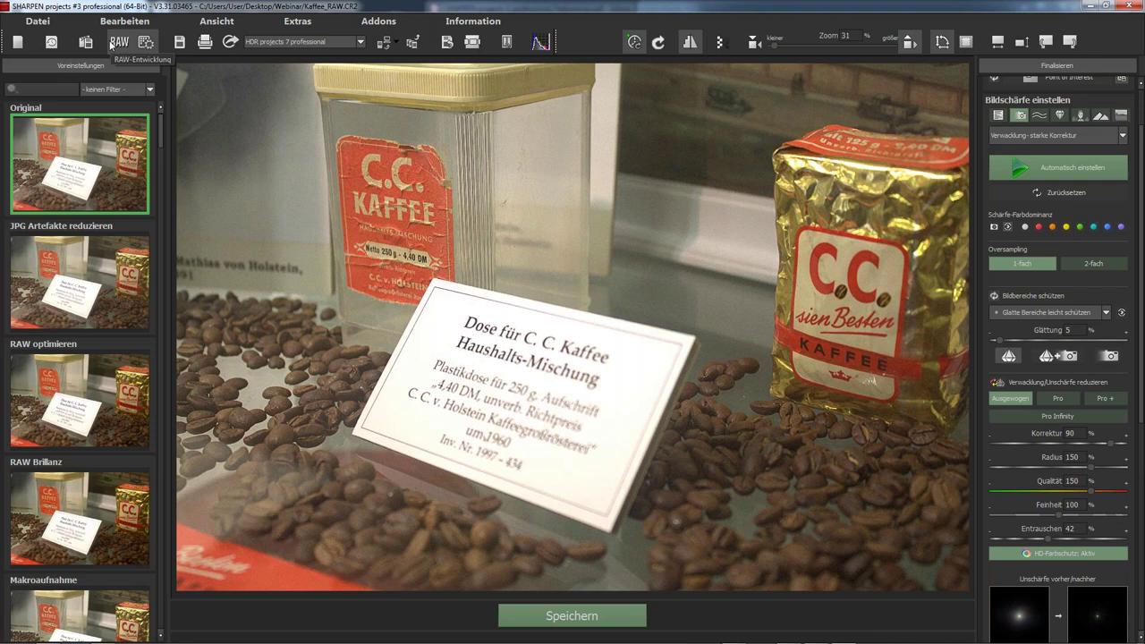
# - Drag Strand Palme.jpg from the Webinar folder into SHARPEN, replacing the coffee photo
pyautogui.click(111, 45)
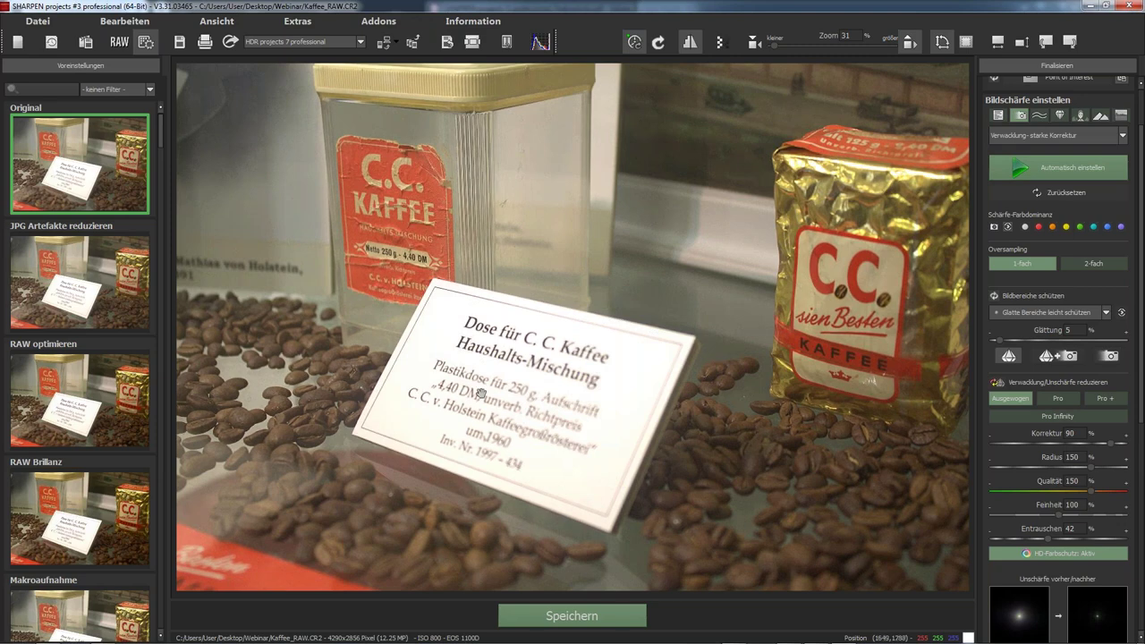
pyautogui.scroll(-1, 481, 394)
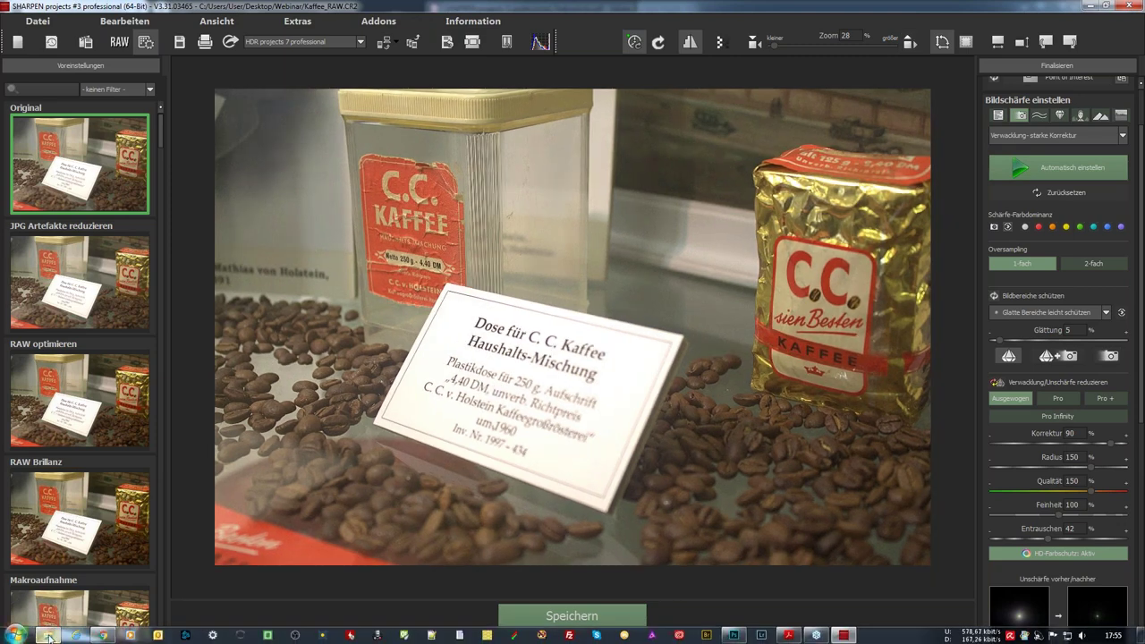
pyautogui.click(49, 636)
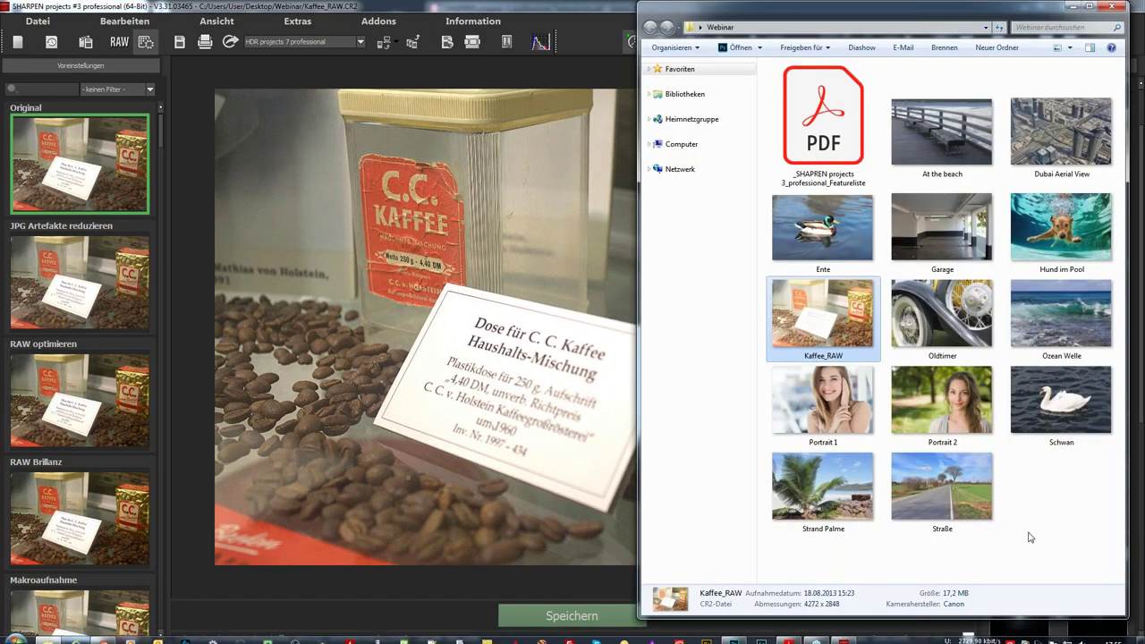
pyautogui.moveTo(845, 492); pyautogui.dragTo(417, 273)
pyautogui.click(563, 340)
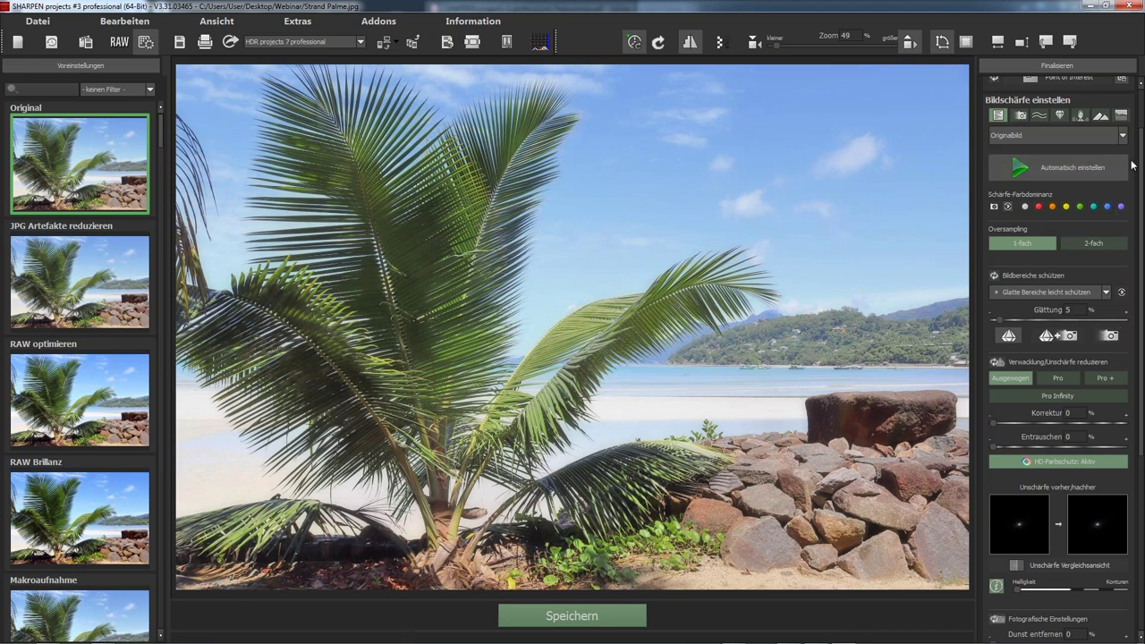
# - Scroll the settings panel down to Lokale Anpassungen
pyautogui.scroll(-3, 1064, 447)
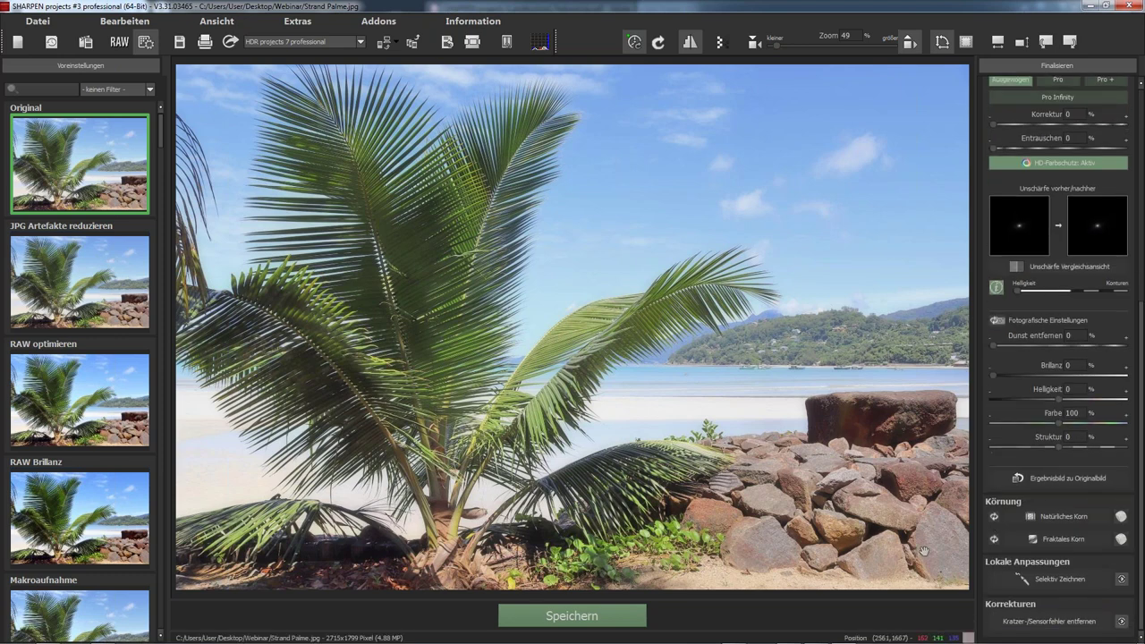
# - Start selective editing with the Farbe verstärken effect and the mask brush
pyautogui.click(994, 573)
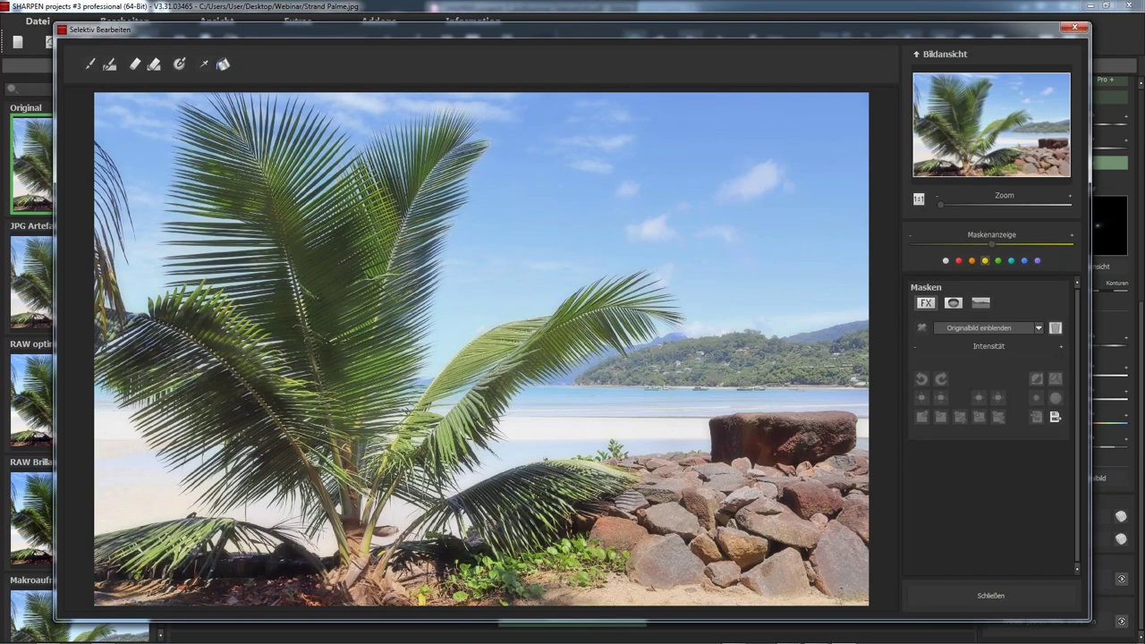
pyautogui.click(991, 328)
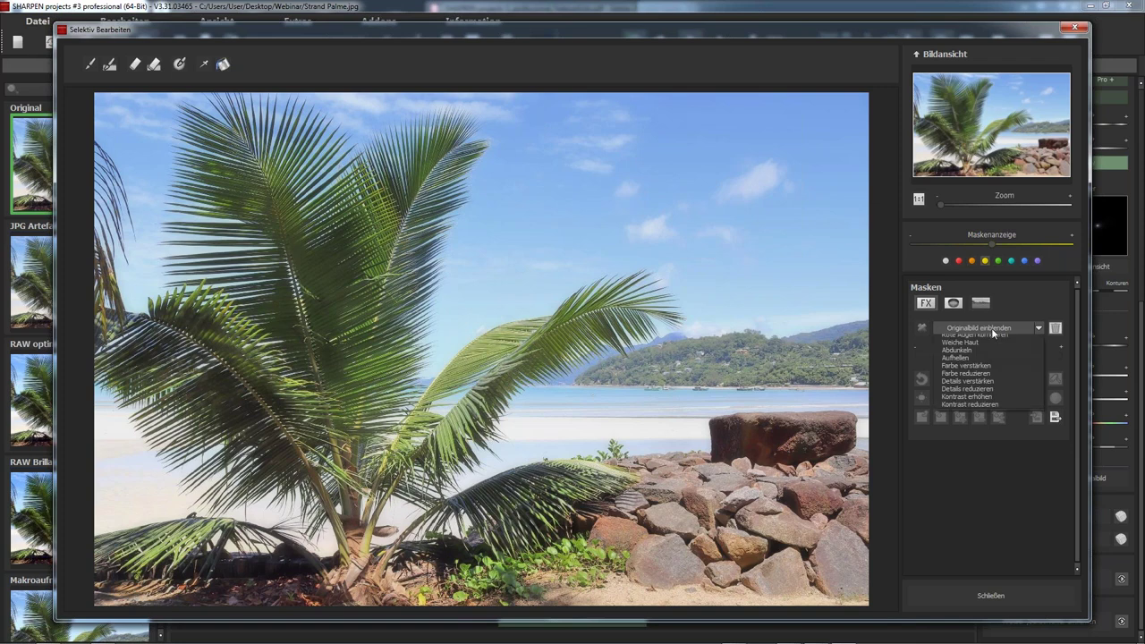
pyautogui.click(974, 377)
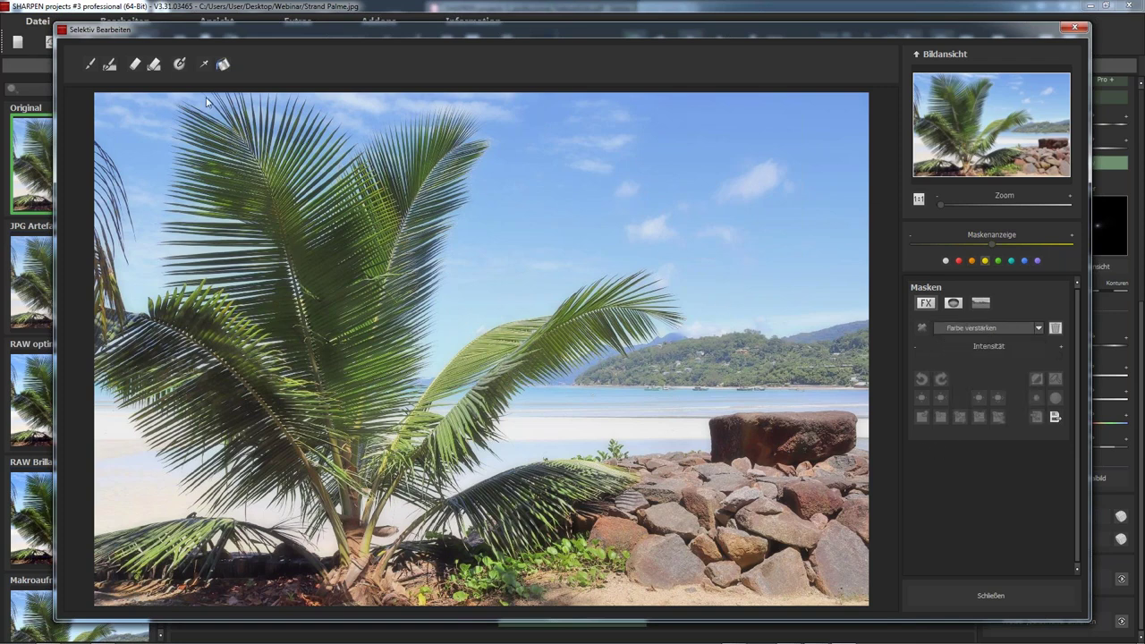
pyautogui.click(91, 65)
# - Paint the colour-boost mask over sky and sea with brush opacity 22 and size 100
pyautogui.click(563, 163)
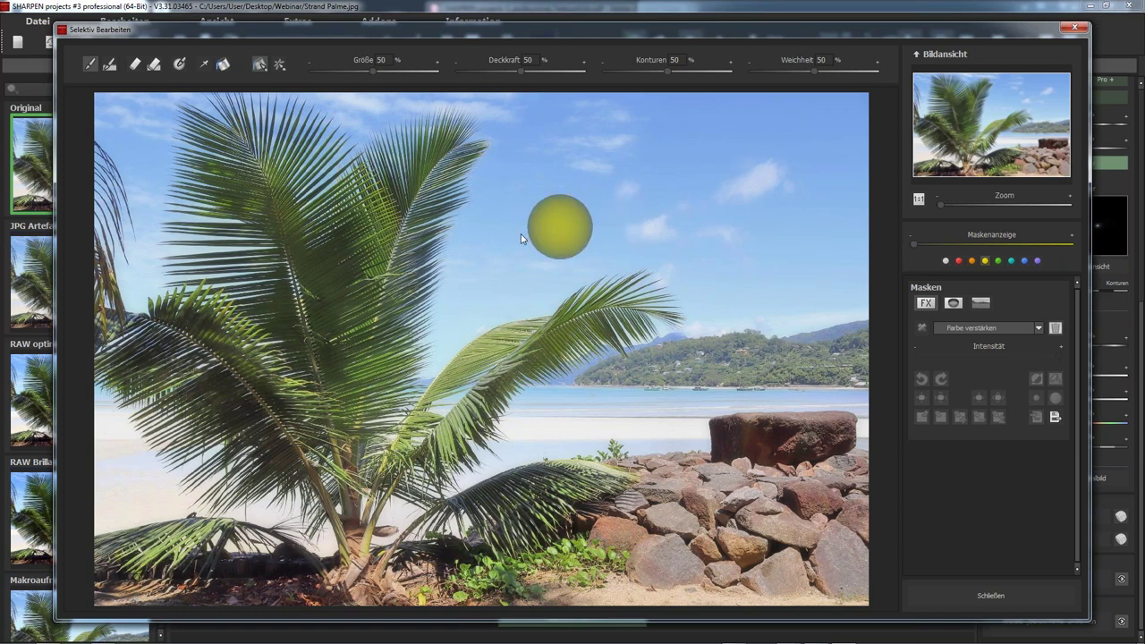
pyautogui.click(804, 161)
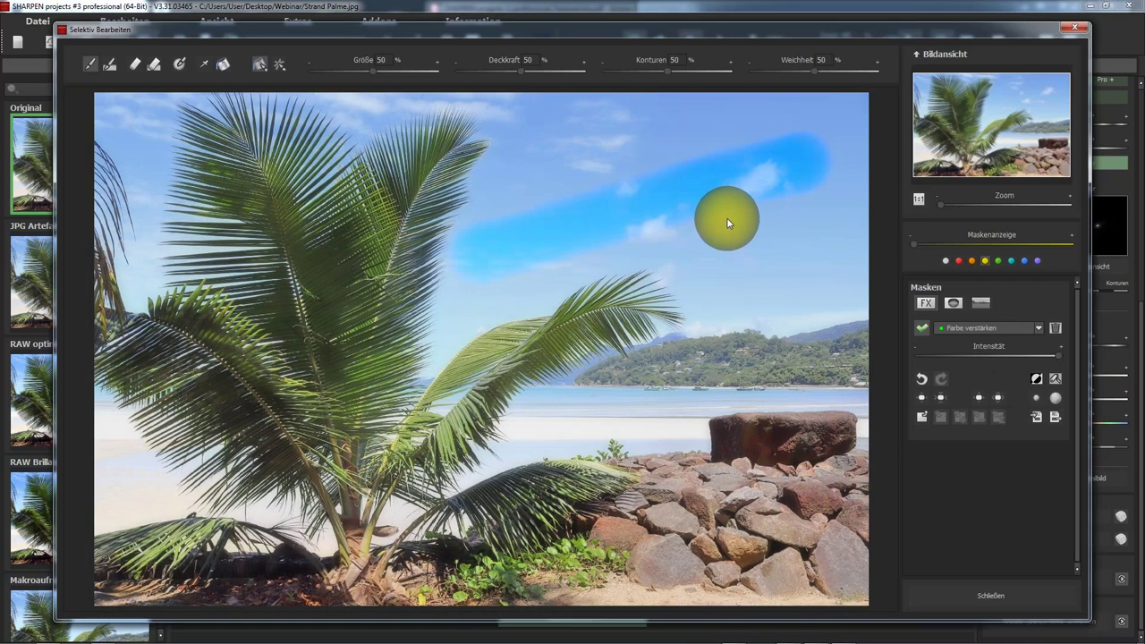
pyautogui.moveTo(606, 147); pyautogui.dragTo(737, 245)
pyautogui.moveTo(800, 217); pyautogui.dragTo(792, 336)
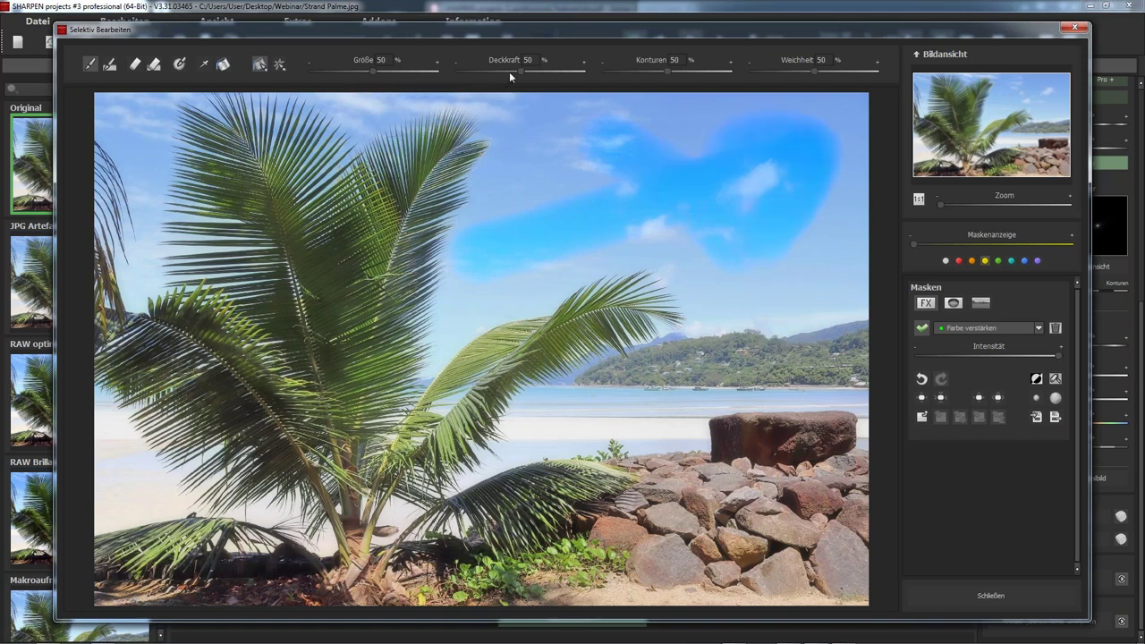
pyautogui.moveTo(494, 71); pyautogui.dragTo(486, 71)
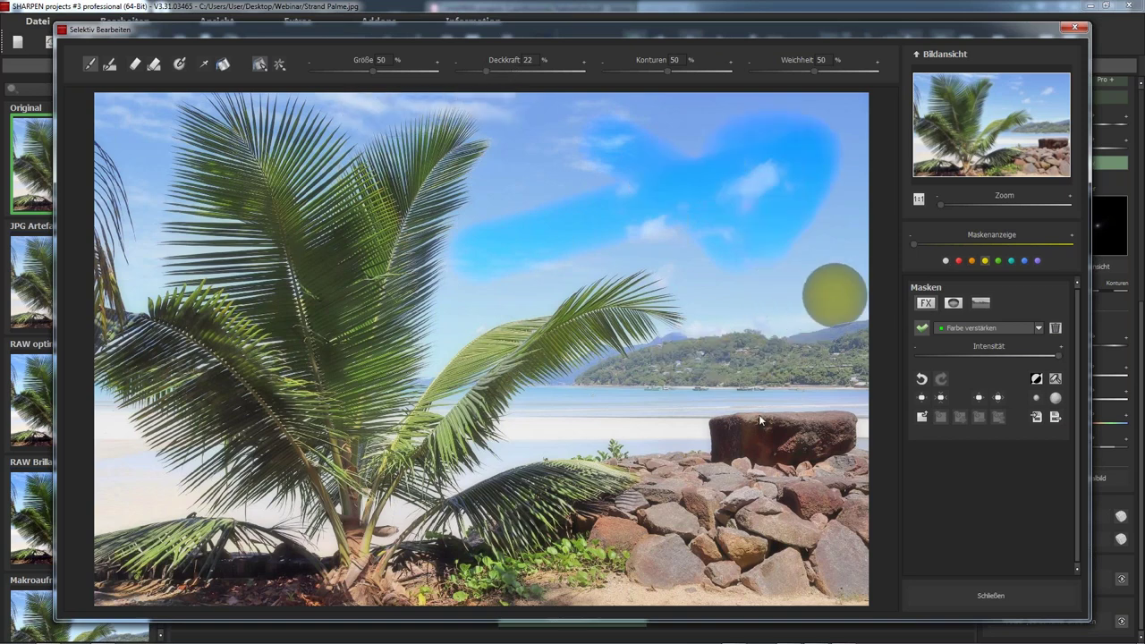
pyautogui.click(1037, 379)
pyautogui.moveTo(373, 70); pyautogui.dragTo(435, 71)
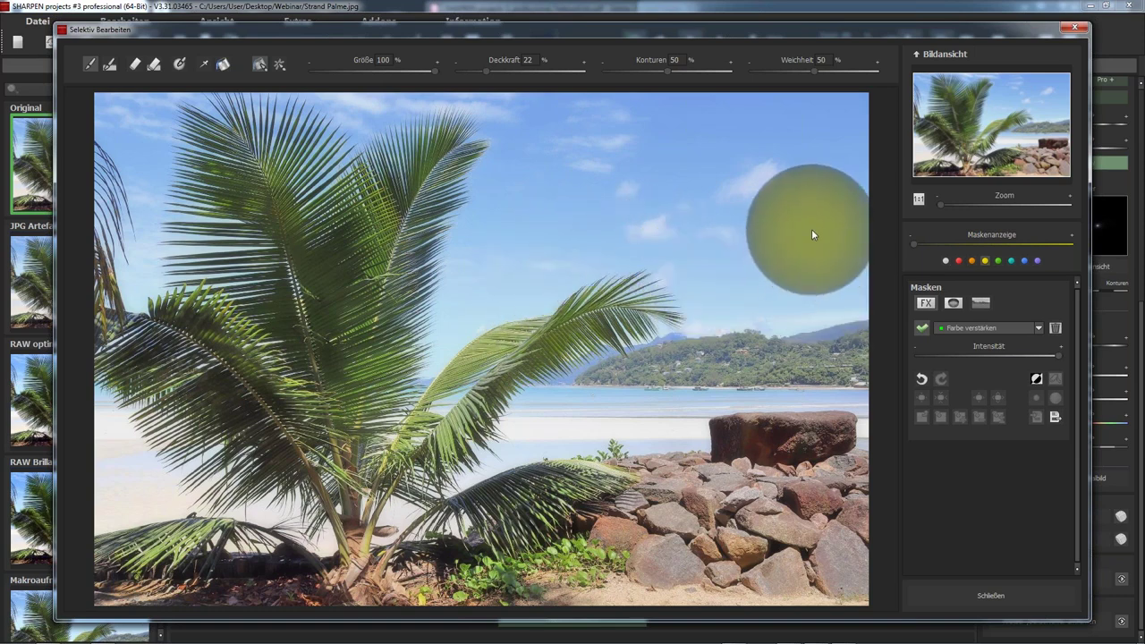
pyautogui.moveTo(766, 285)
pyautogui.mouseDown()
pyautogui.moveTo(766, 399)
pyautogui.moveTo(823, 391)
pyautogui.mouseUp()
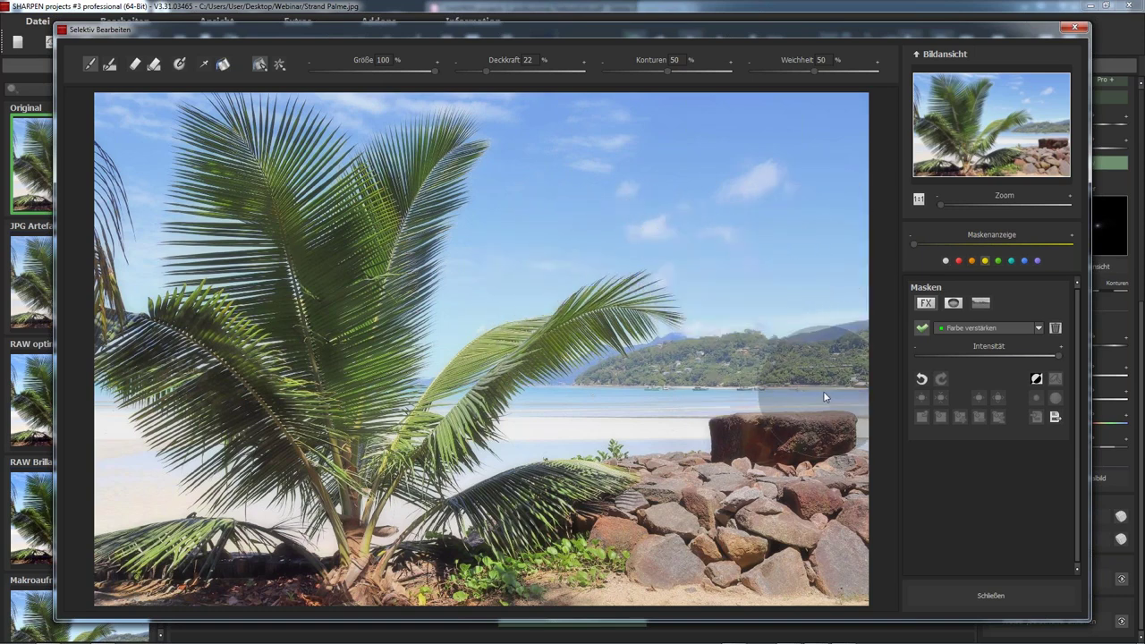
pyautogui.moveTo(539, 436); pyautogui.dragTo(679, 403)
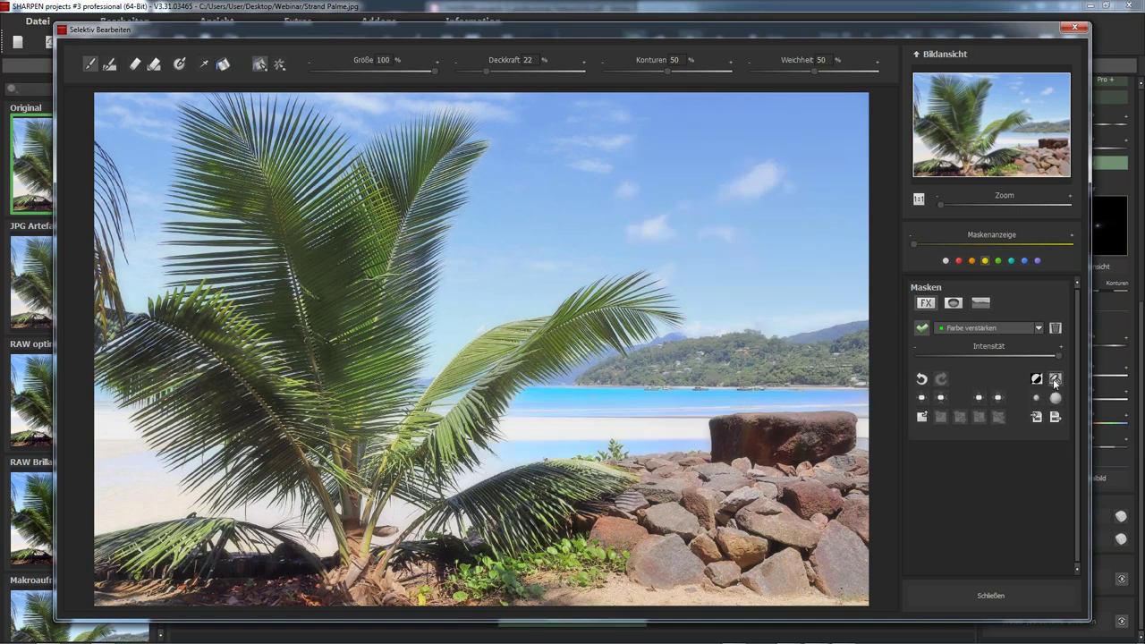
# - Delete the Farbe verstärken mask and set up a Farbfilter Rot mask instead
pyautogui.click(1054, 329)
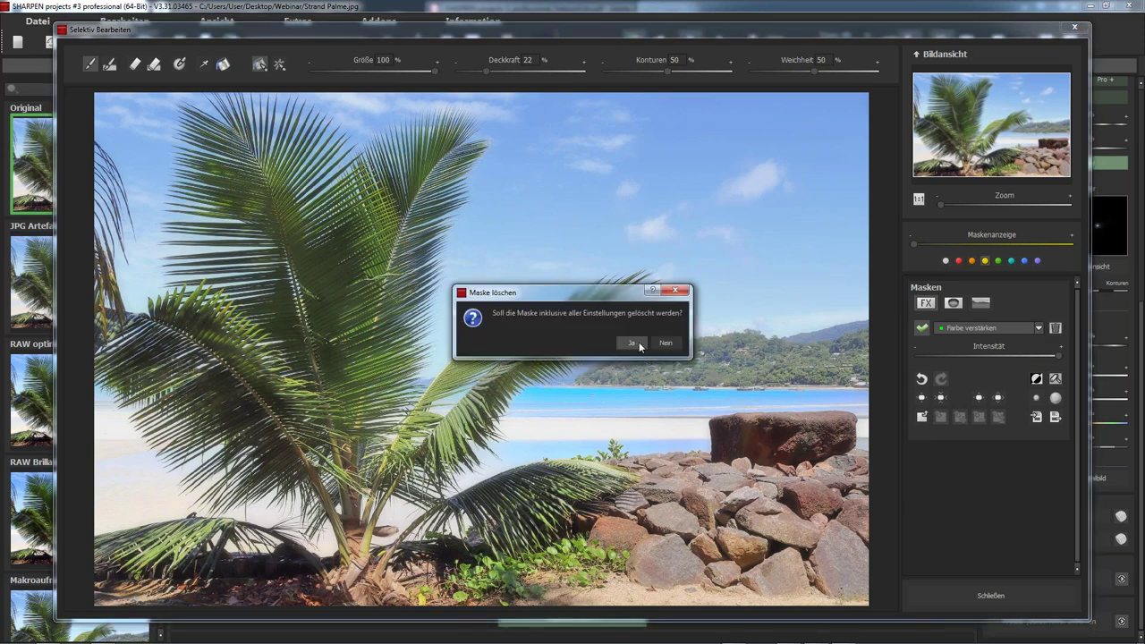
pyautogui.click(629, 341)
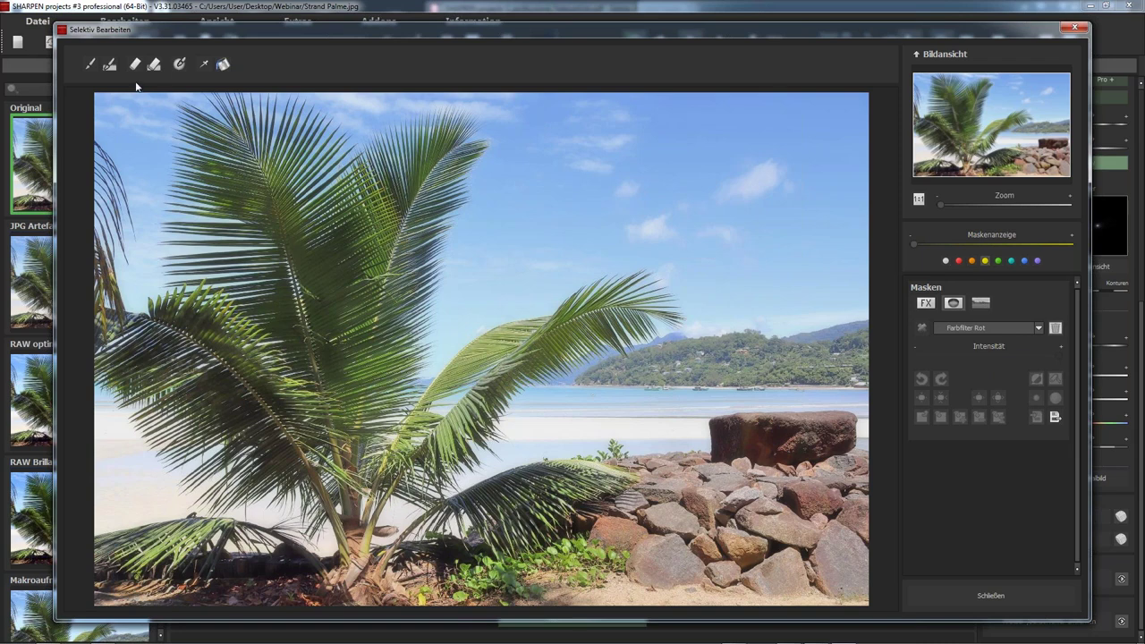
pyautogui.click(957, 328)
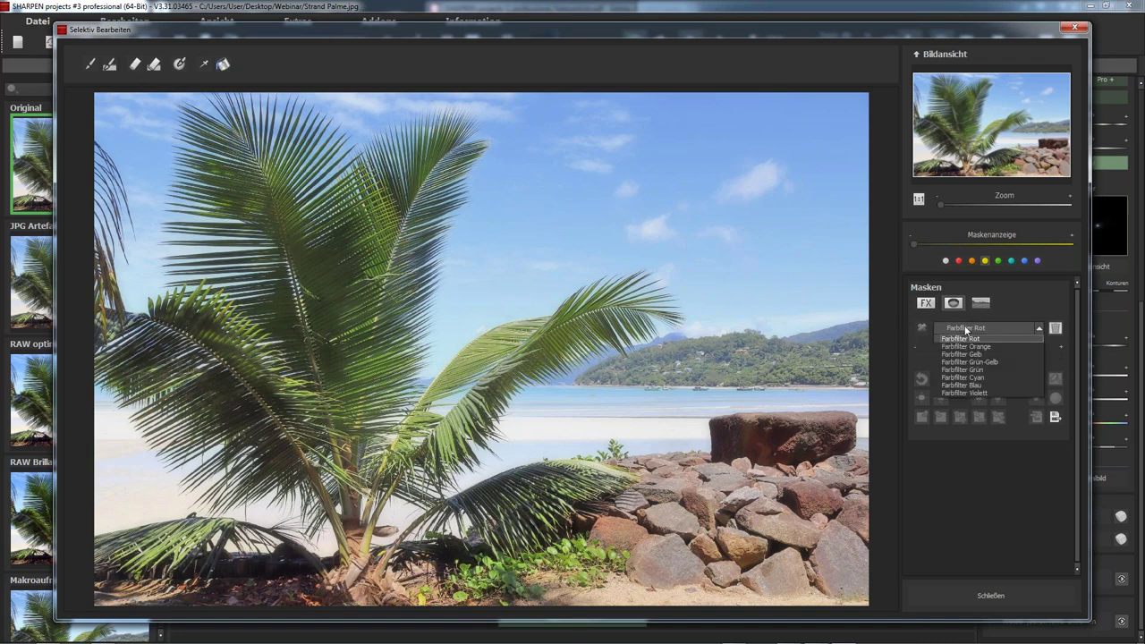
pyautogui.click(964, 337)
pyautogui.click(922, 325)
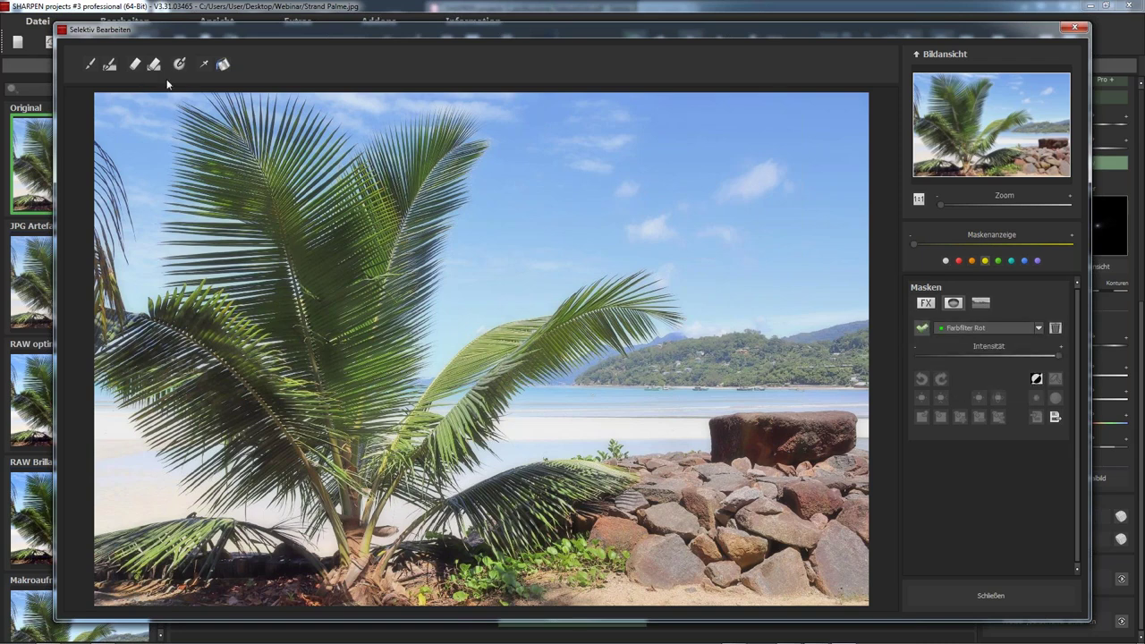
# - Brush the Farbfilter Rot mask over the sky, lower its intensity and invert it
pyautogui.click(91, 65)
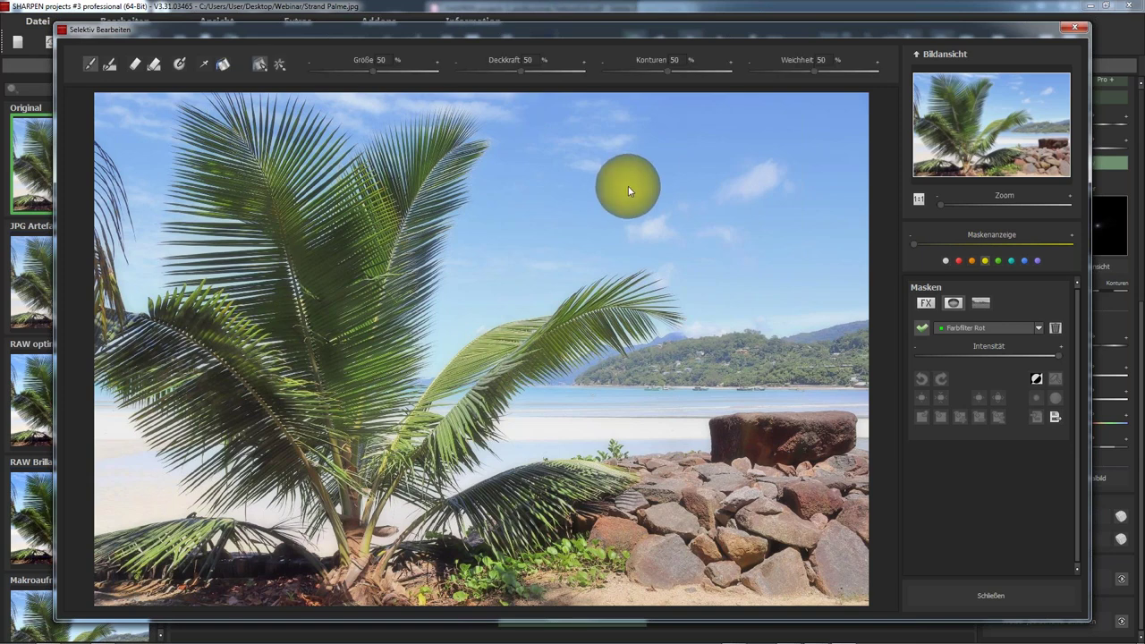
pyautogui.scroll(1, 563, 188)
pyautogui.scroll(2, 563, 183)
pyautogui.scroll(4, 531, 216)
pyautogui.scroll(1, 492, 256)
pyautogui.scroll(2, 714, 135)
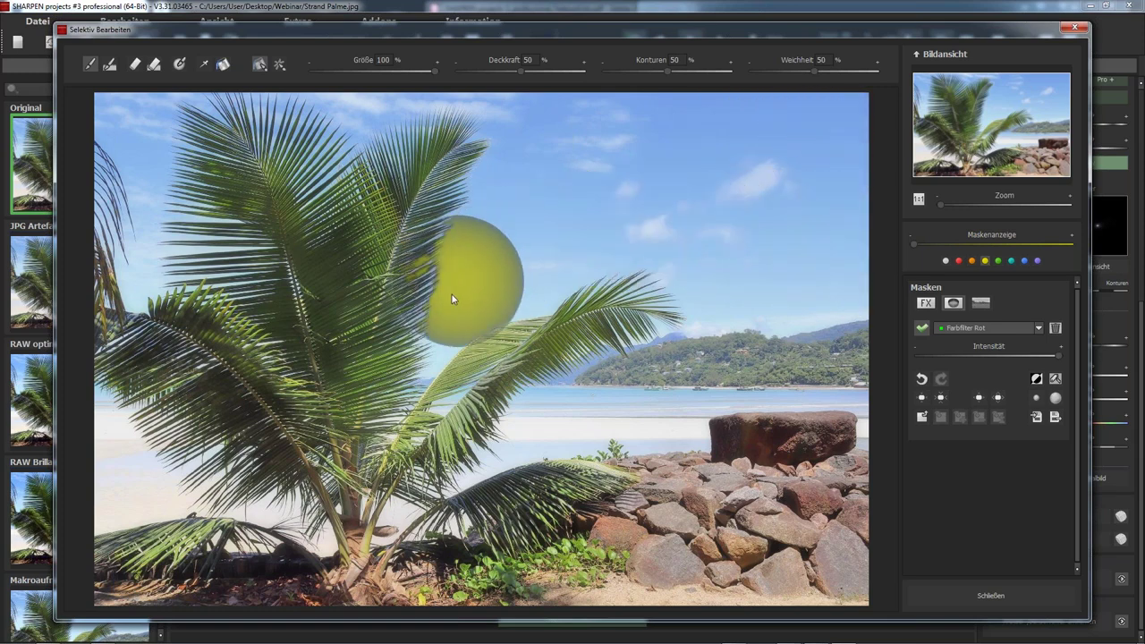
pyautogui.moveTo(452, 316); pyautogui.dragTo(823, 429)
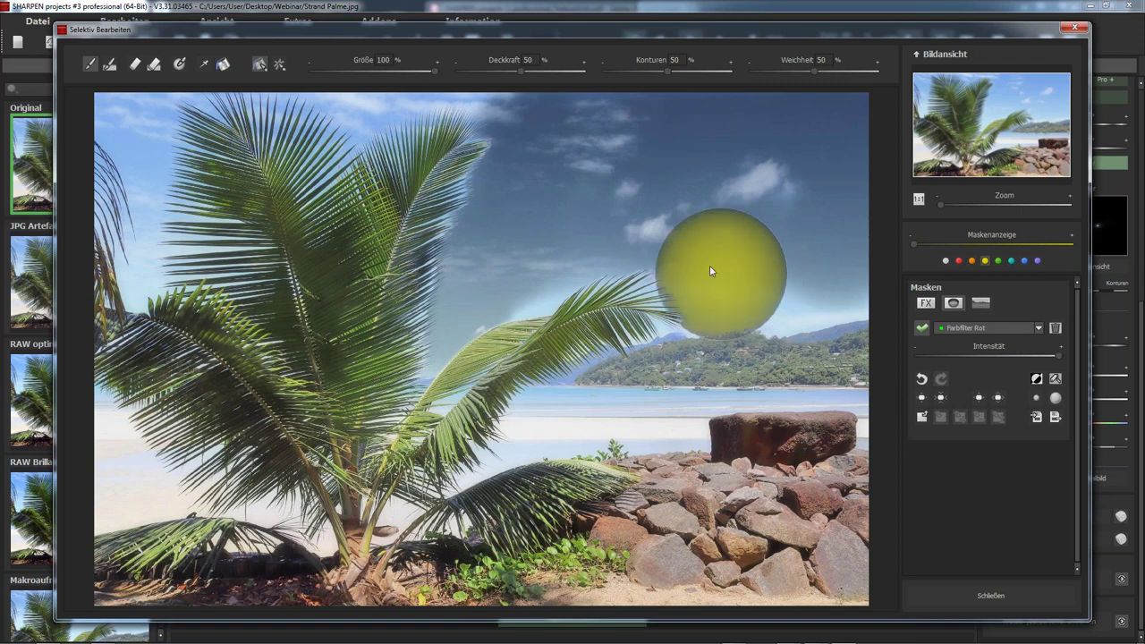
pyautogui.moveTo(542, 276); pyautogui.dragTo(730, 234)
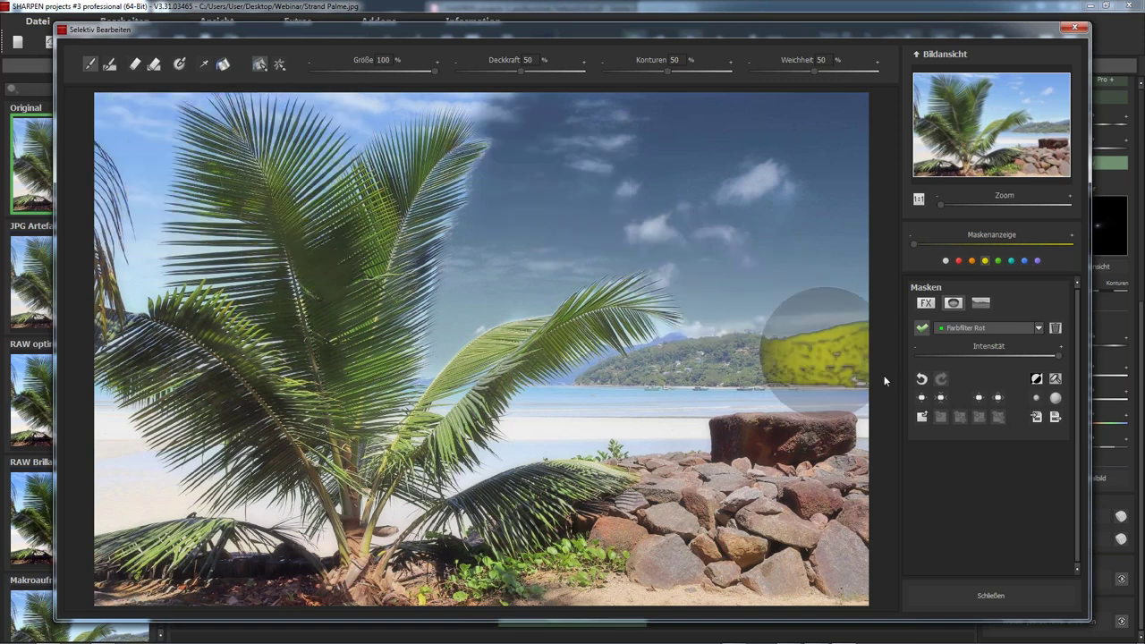
pyautogui.click(1012, 355)
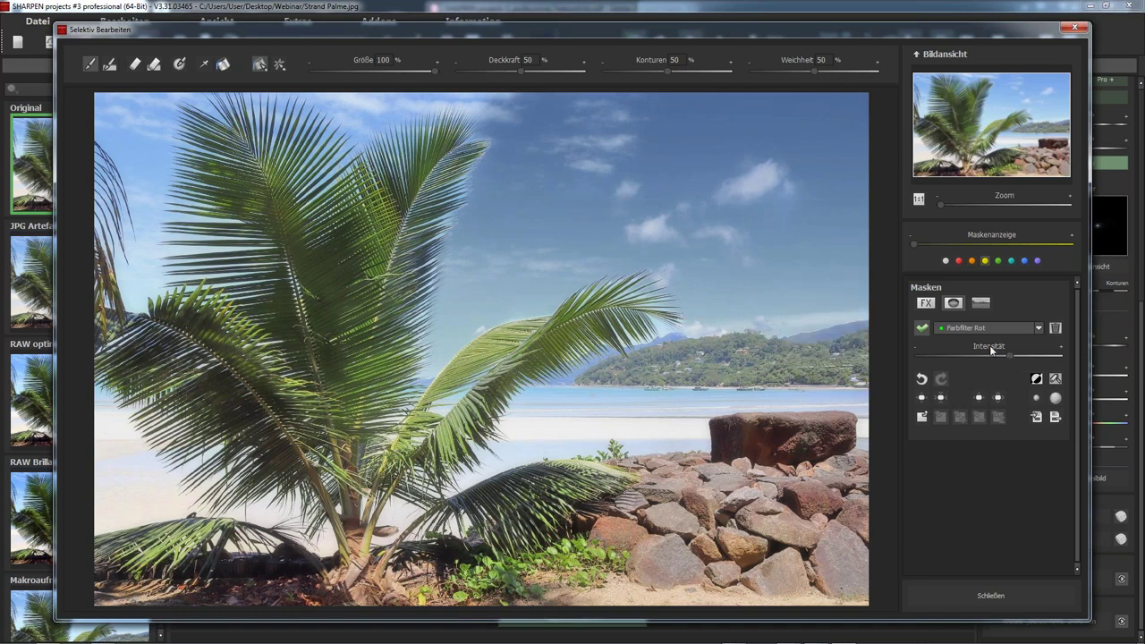
pyautogui.click(1036, 378)
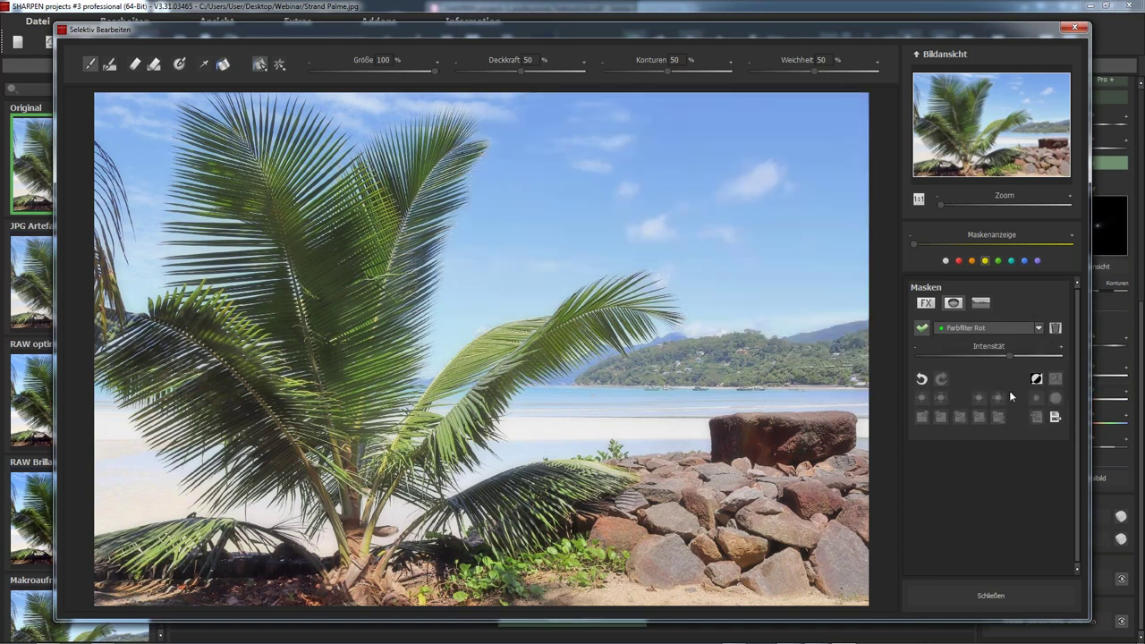
# - Select the sky and clouds by colour range and raise the mask Intensität to maximum
pyautogui.click(203, 66)
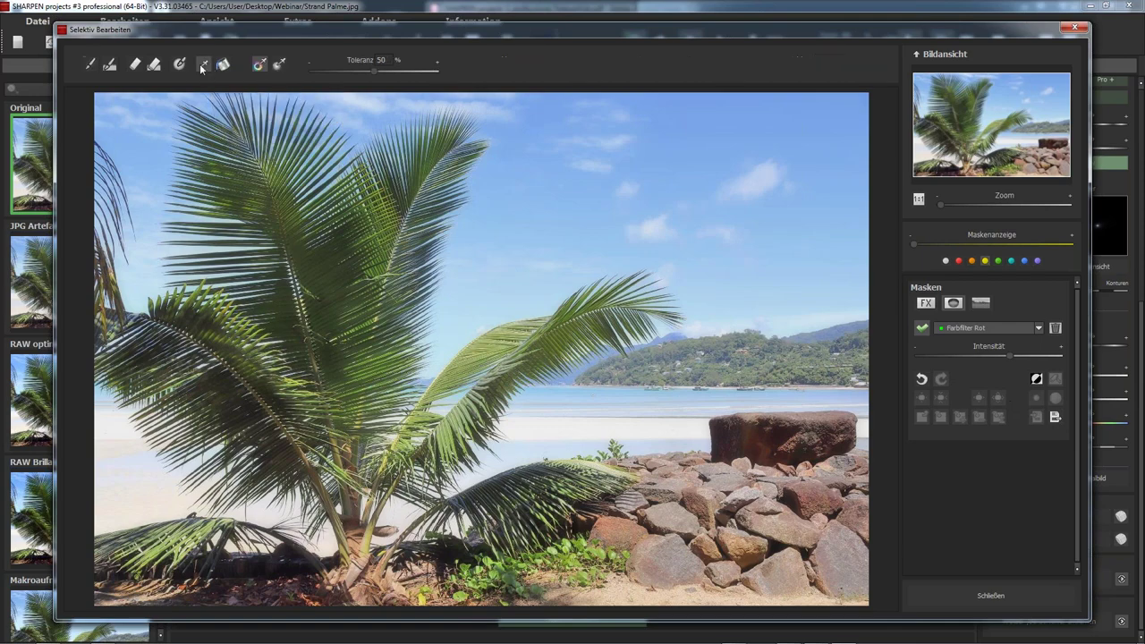
pyautogui.click(375, 114)
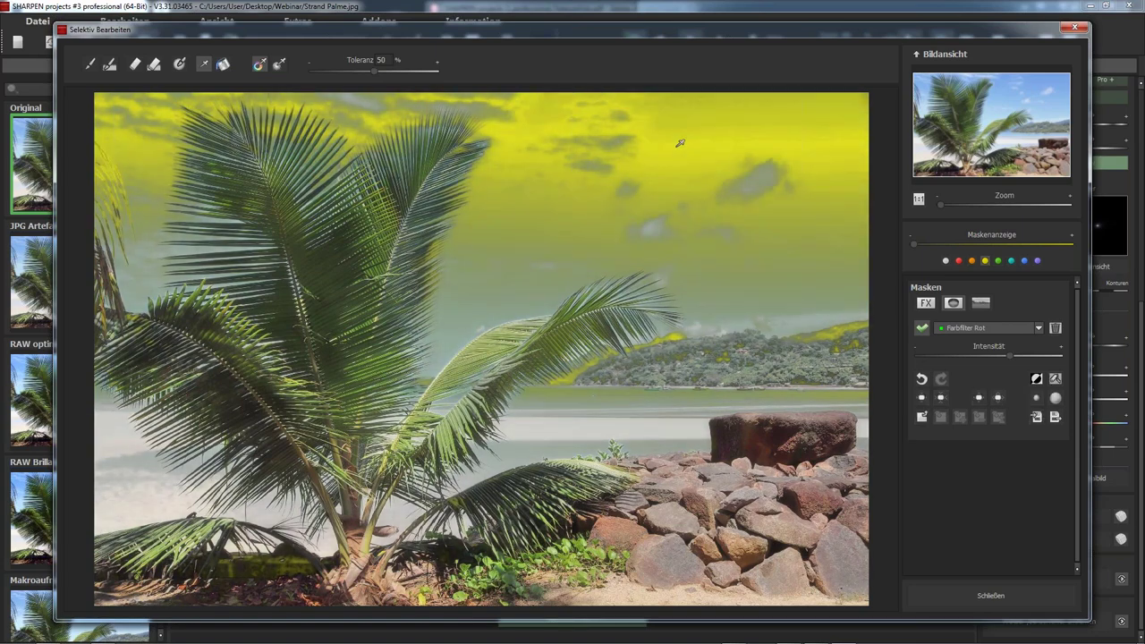
pyautogui.click(639, 201)
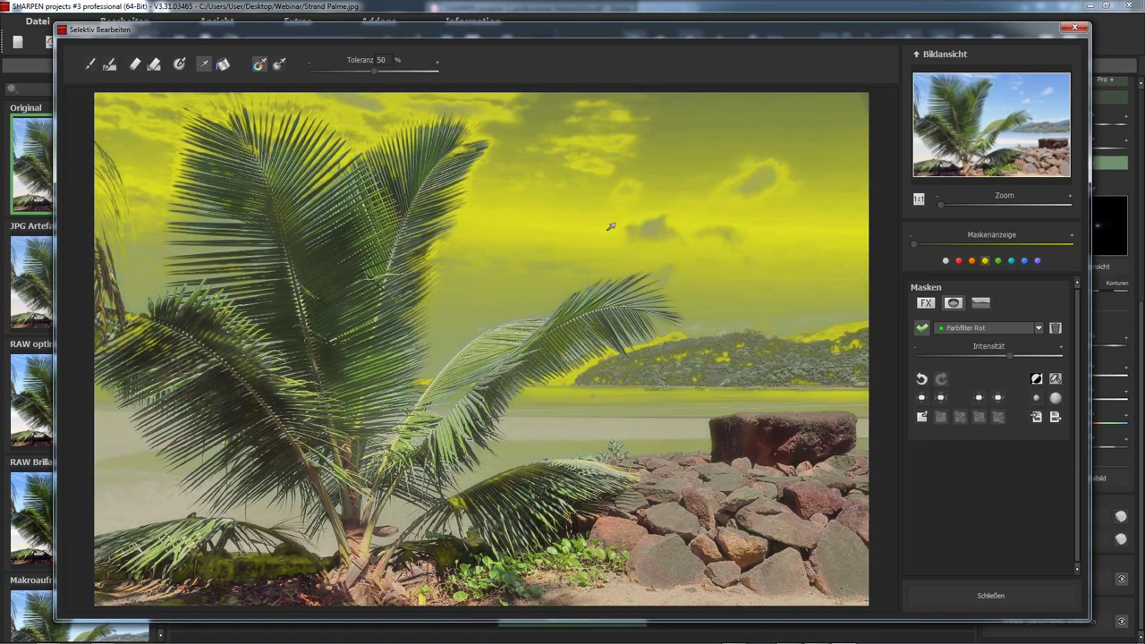
pyautogui.click(204, 64)
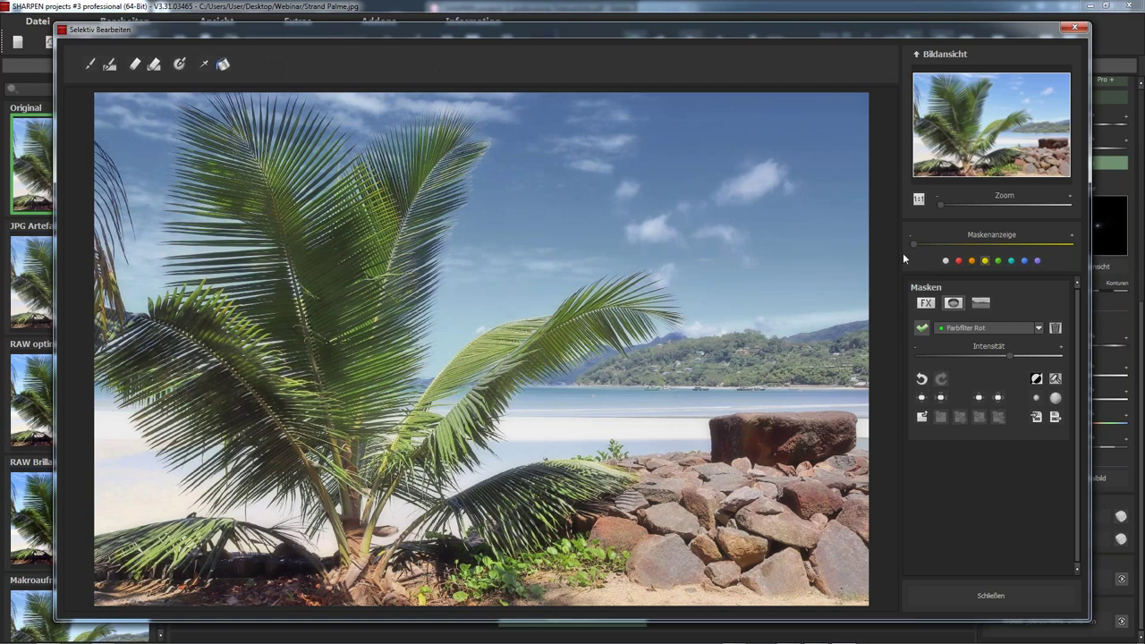
pyautogui.moveTo(912, 244); pyautogui.dragTo(1067, 243)
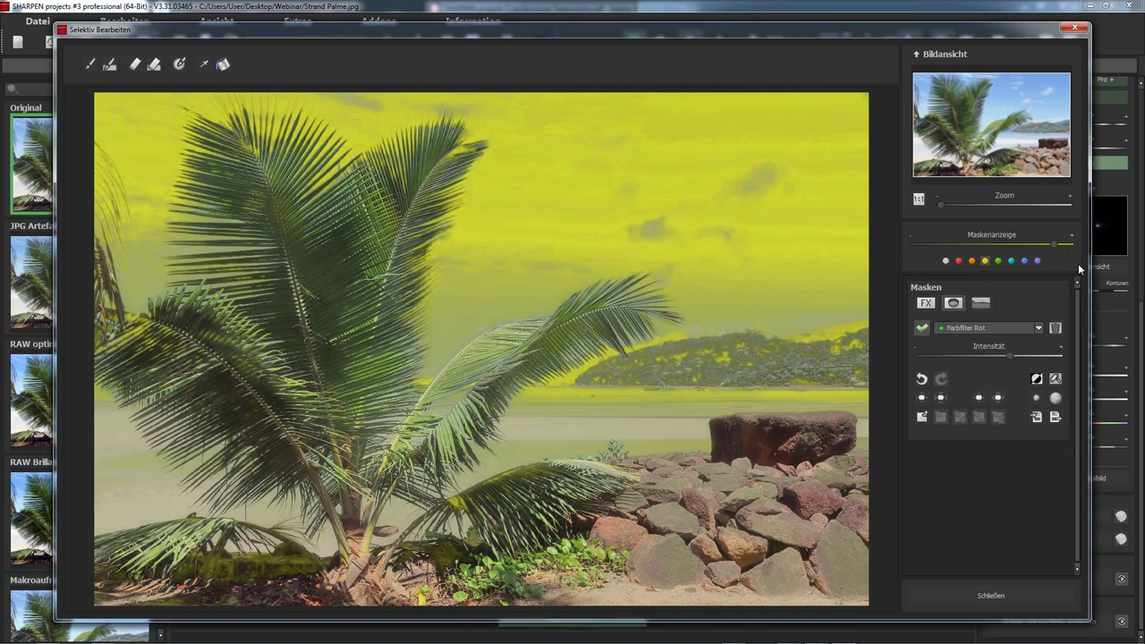
pyautogui.moveTo(1068, 243); pyautogui.dragTo(912, 243)
pyautogui.moveTo(1007, 355)
pyautogui.mouseDown()
pyautogui.moveTo(1058, 356)
pyautogui.moveTo(1017, 356)
pyautogui.mouseUp()
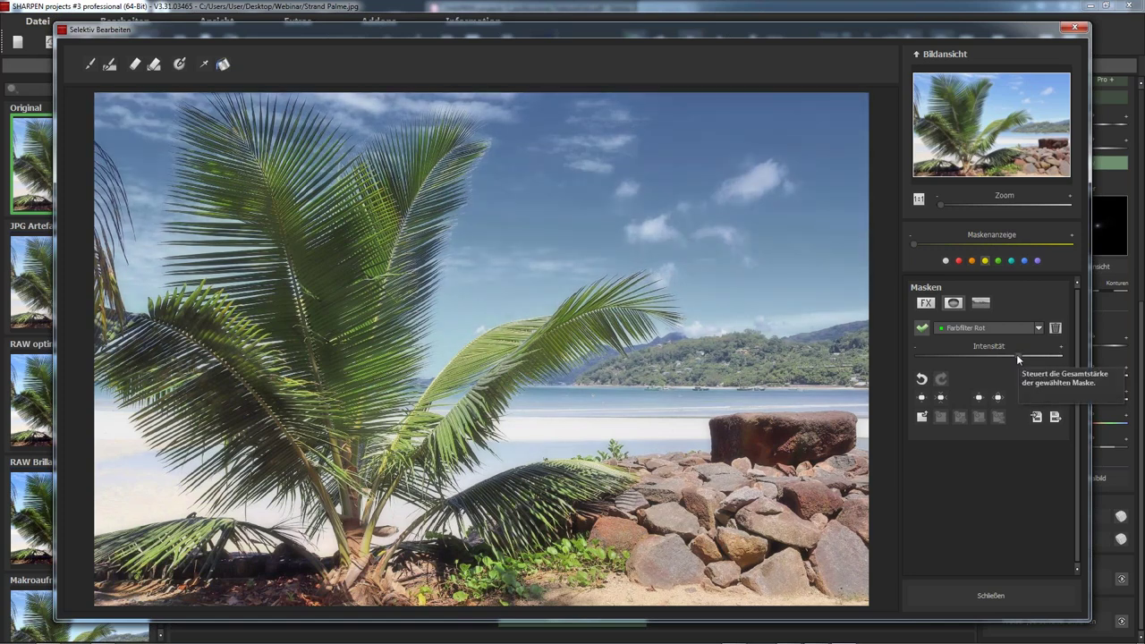
# - Set the sky mask's FX effect to Farbe verstärken for a deep blue sky
pyautogui.moveTo(1008, 355)
pyautogui.click(994, 328)
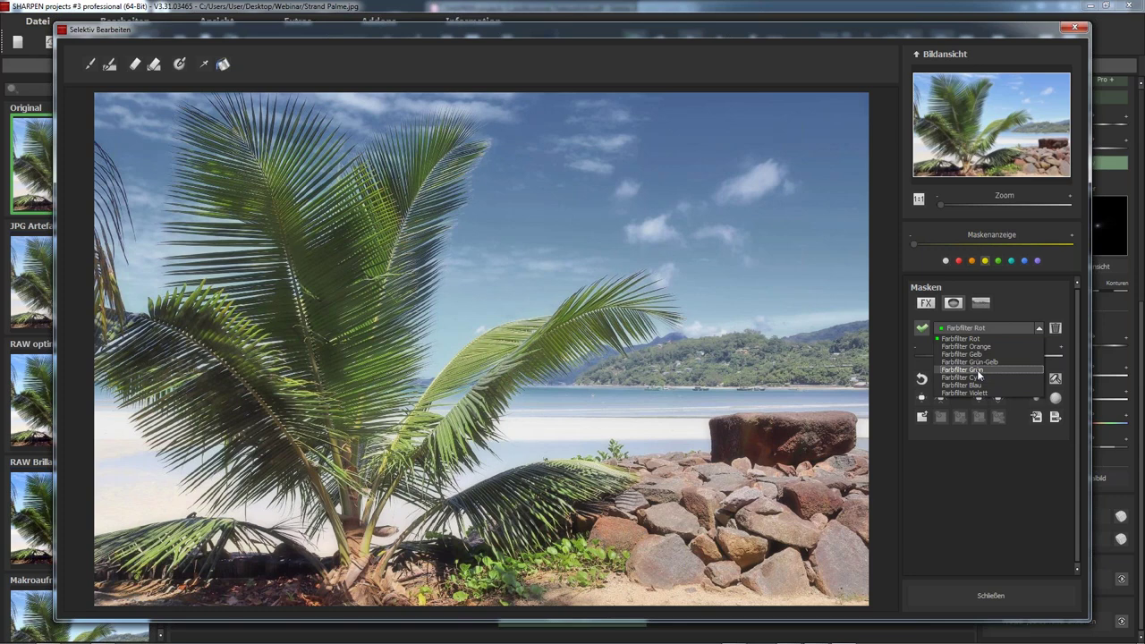
pyautogui.click(927, 449)
pyautogui.click(922, 419)
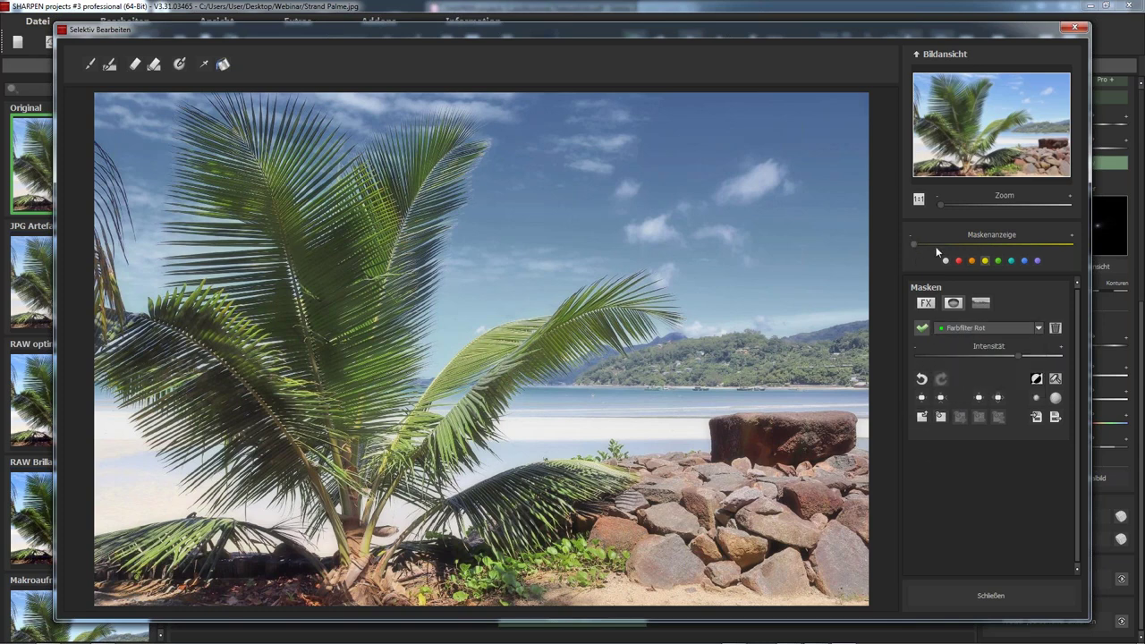
pyautogui.moveTo(935, 246); pyautogui.dragTo(991, 242)
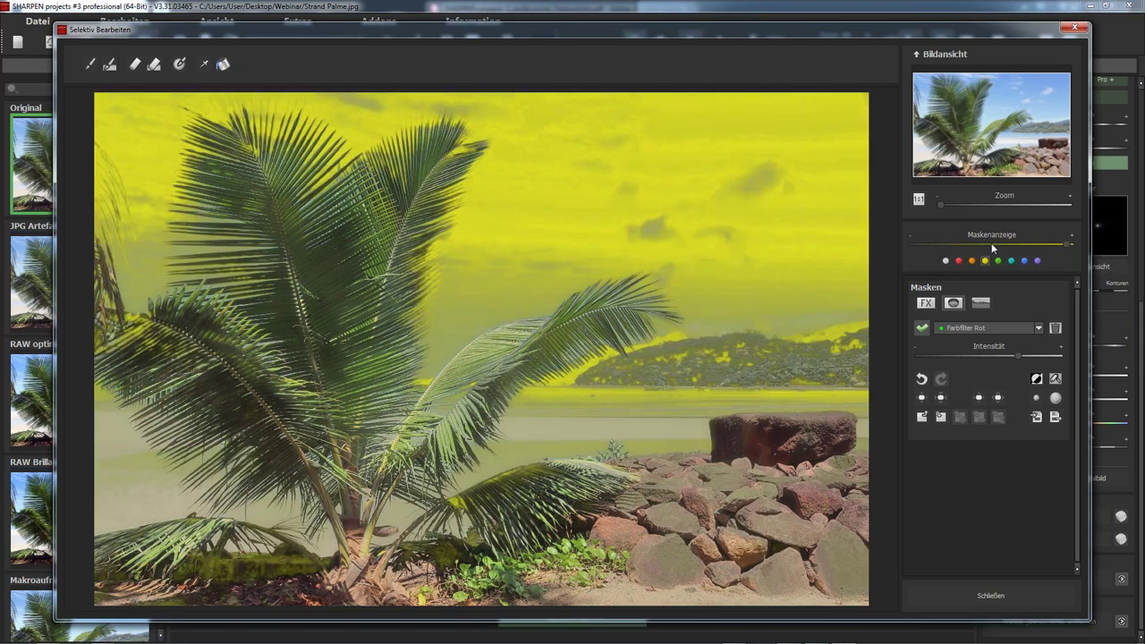
pyautogui.click(927, 305)
pyautogui.click(981, 327)
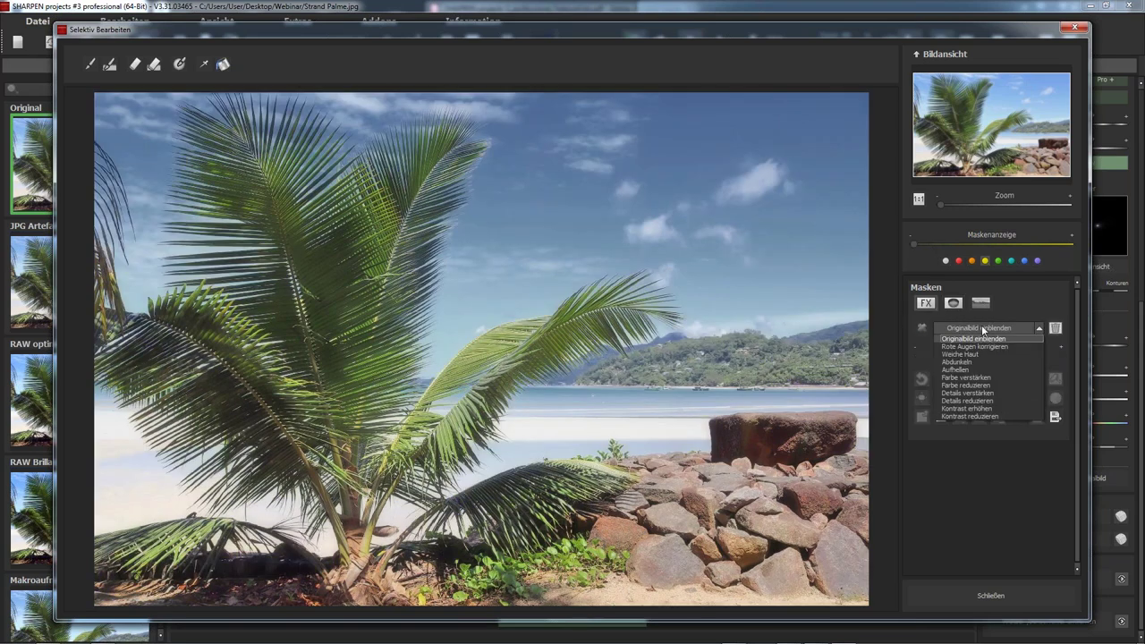
pyautogui.click(966, 377)
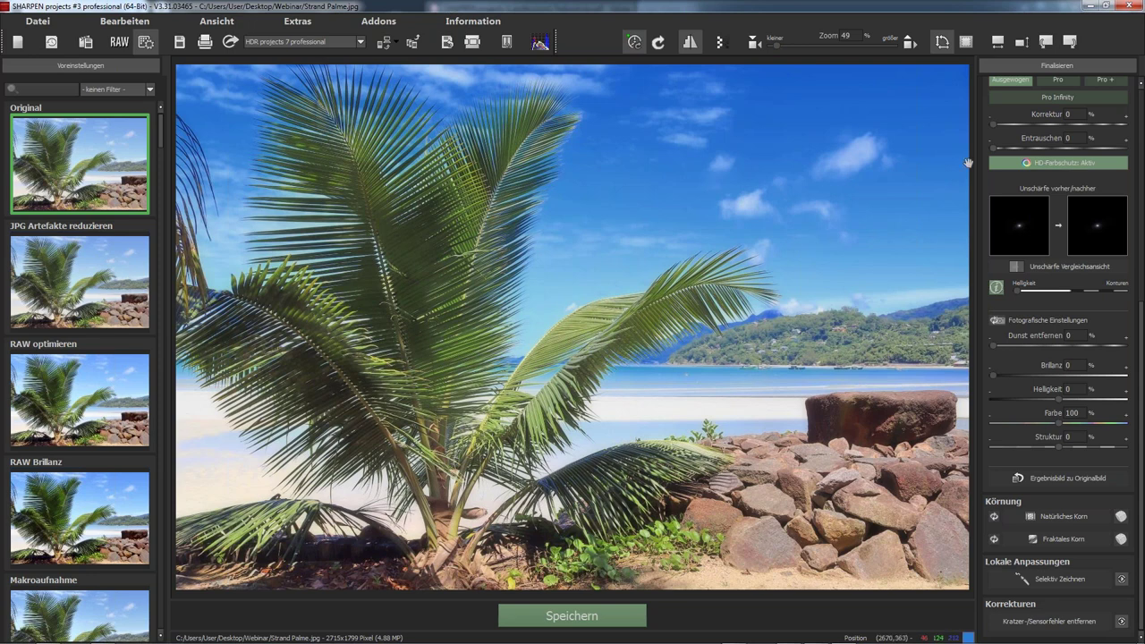
# - Auto-apply the Artwork - leichter Dunst/Unschärfe sharpening preset
pyautogui.scroll(2, 1081, 345)
pyautogui.scroll(1, 1091, 358)
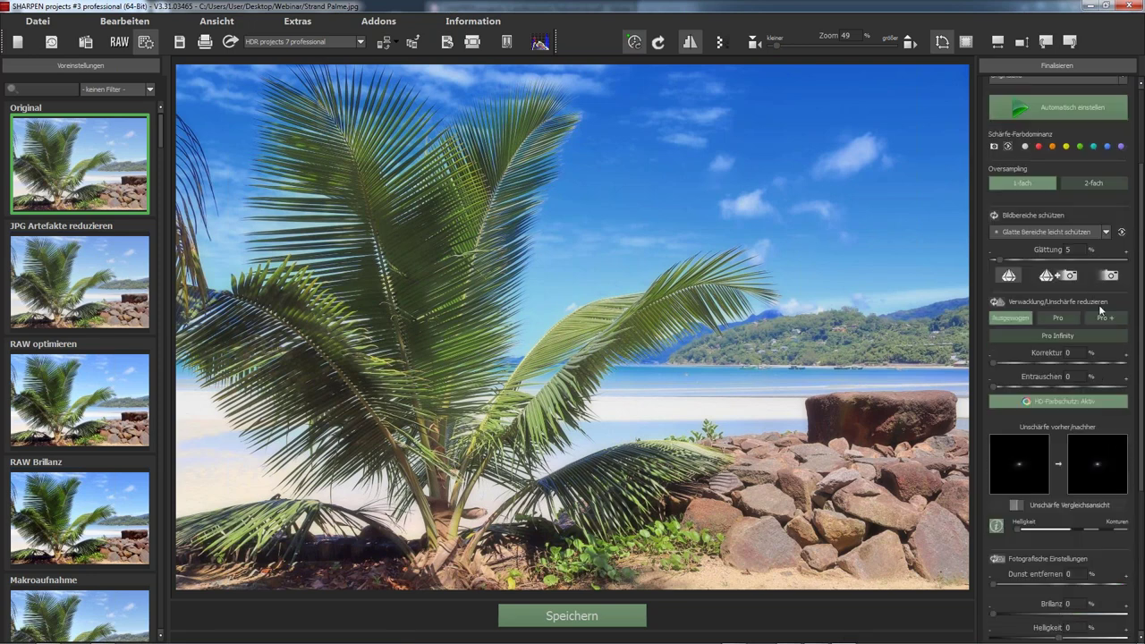
pyautogui.scroll(1, 1065, 214)
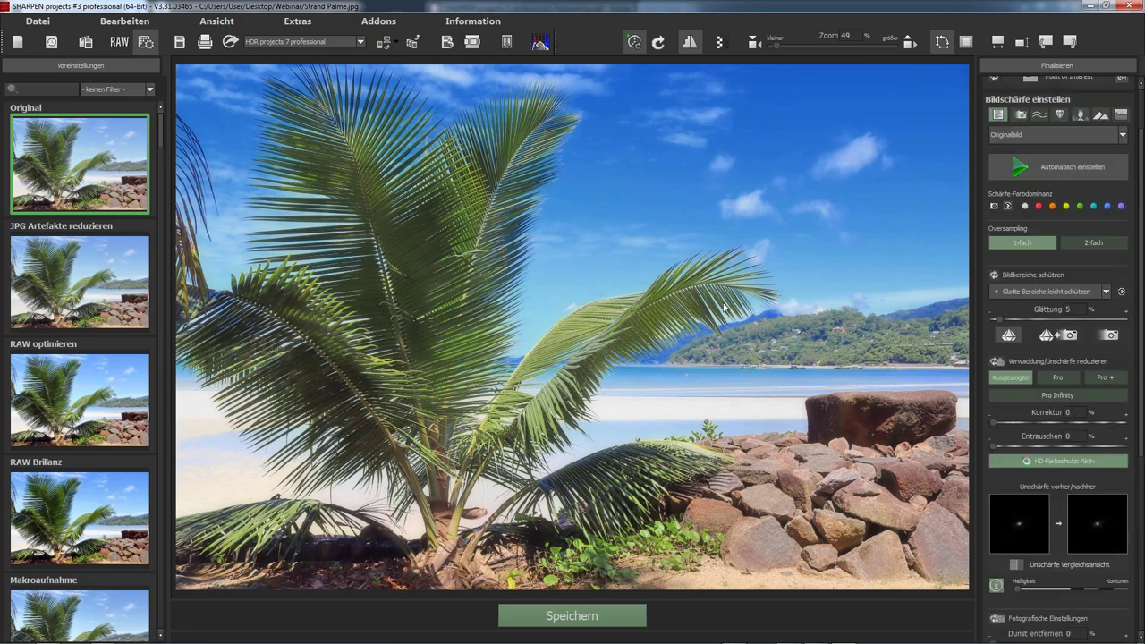
pyautogui.click(1058, 166)
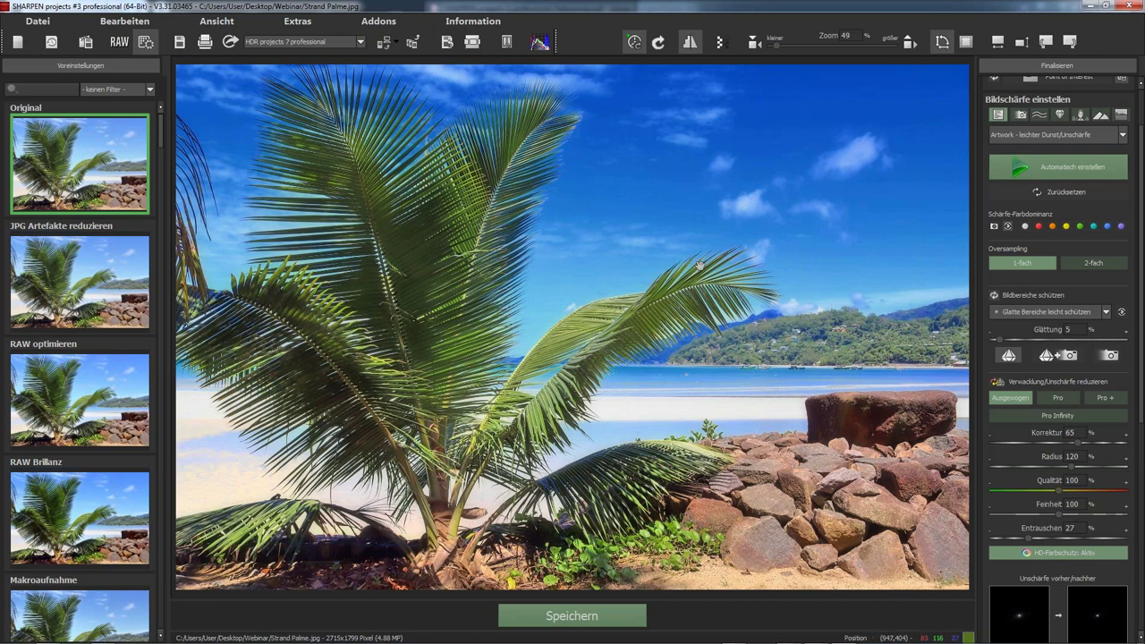
# - Switch sharpening to Pro + with Glatte Bereiche leicht schützen, then fit the photo to the window
pyautogui.scroll(2, 699, 264)
pyautogui.scroll(2, 672, 325)
pyautogui.scroll(2, 667, 386)
pyautogui.scroll(1, 725, 273)
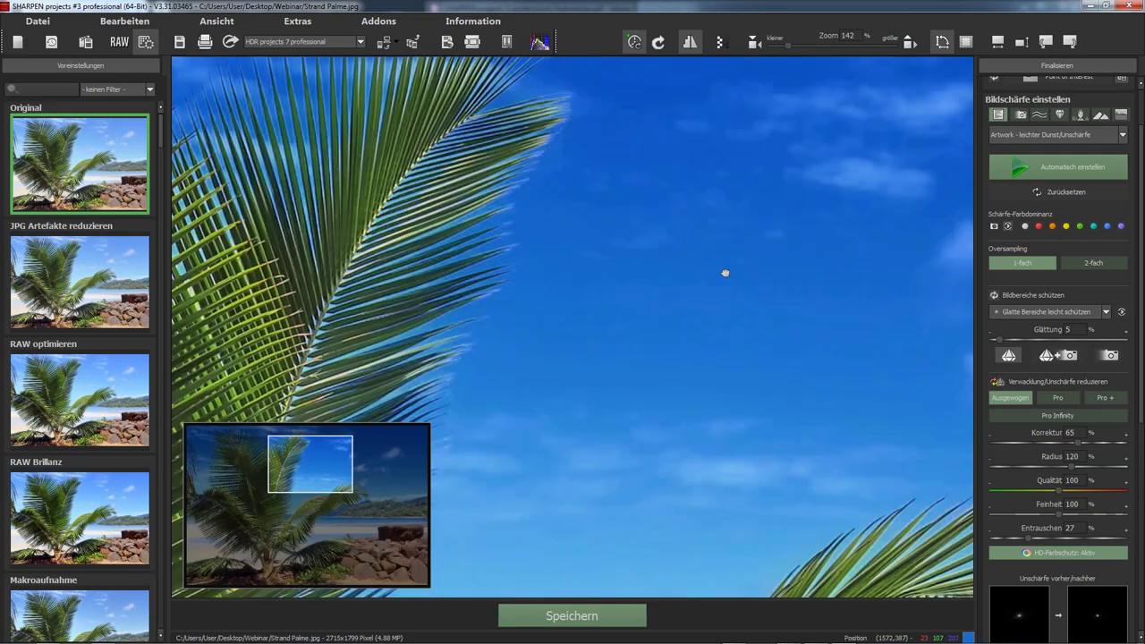
pyautogui.scroll(1, 725, 273)
pyautogui.scroll(1, 725, 272)
pyautogui.click(1037, 312)
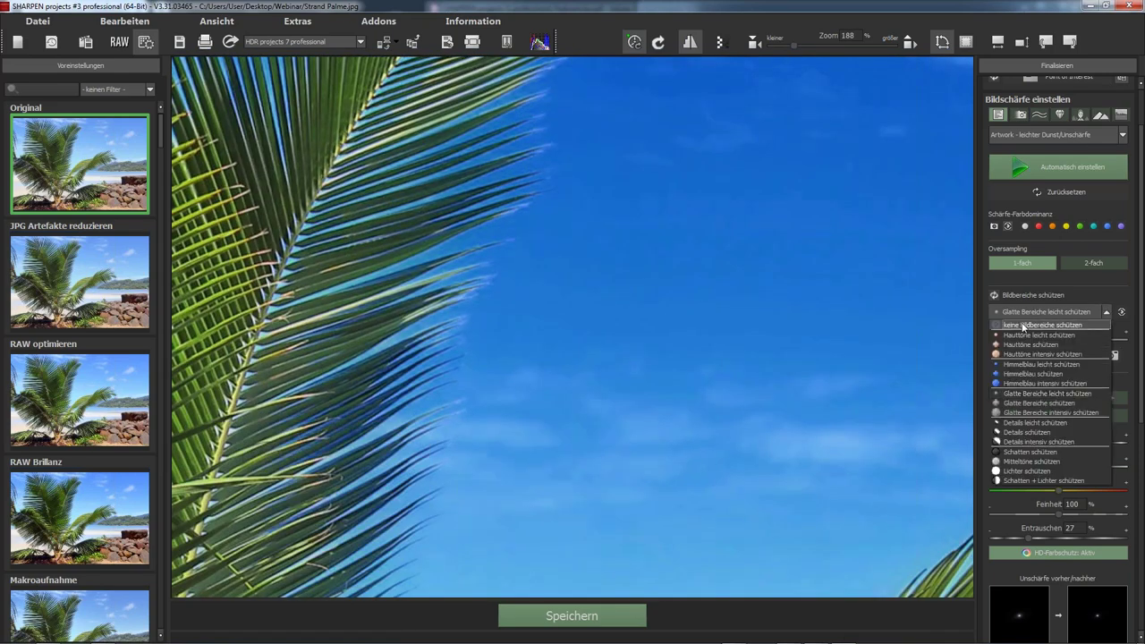
pyautogui.click(1022, 325)
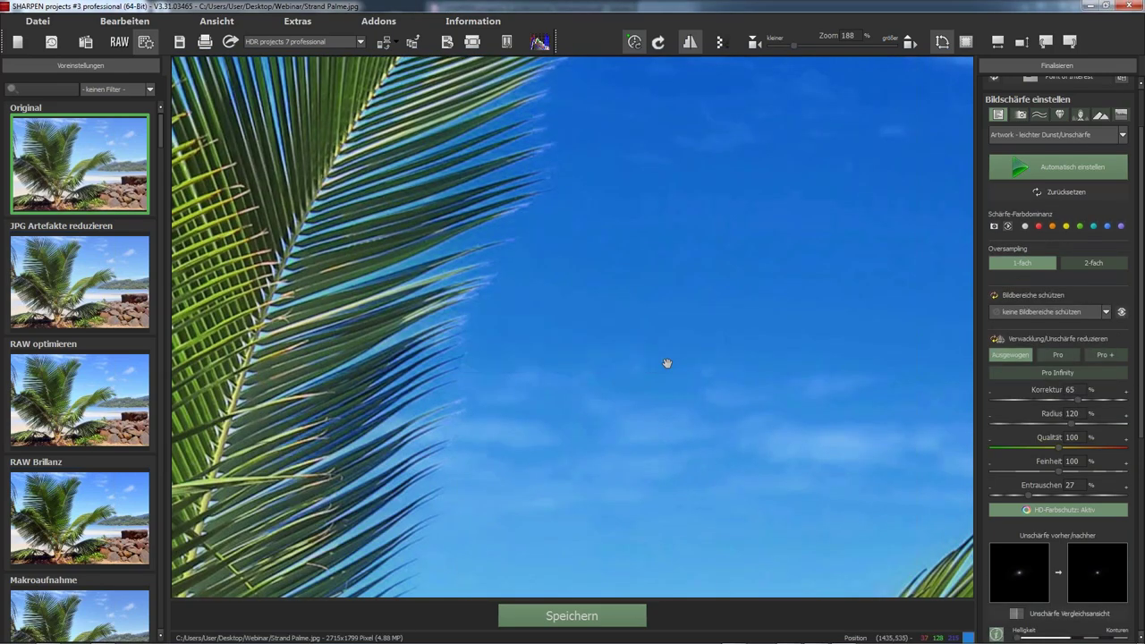
pyautogui.click(1105, 354)
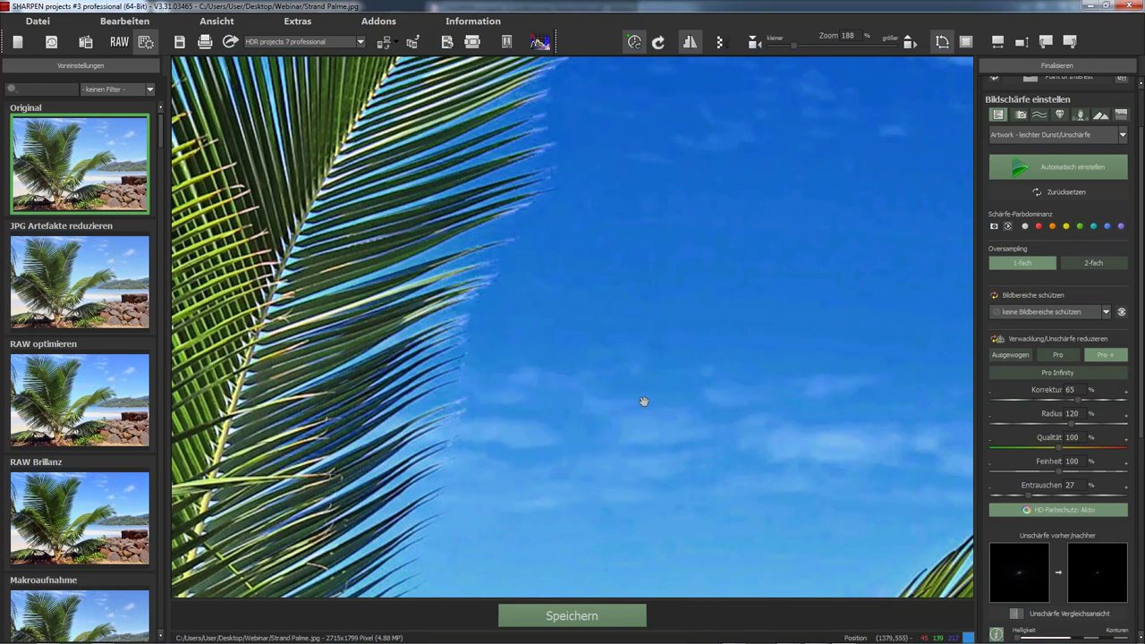
pyautogui.click(994, 296)
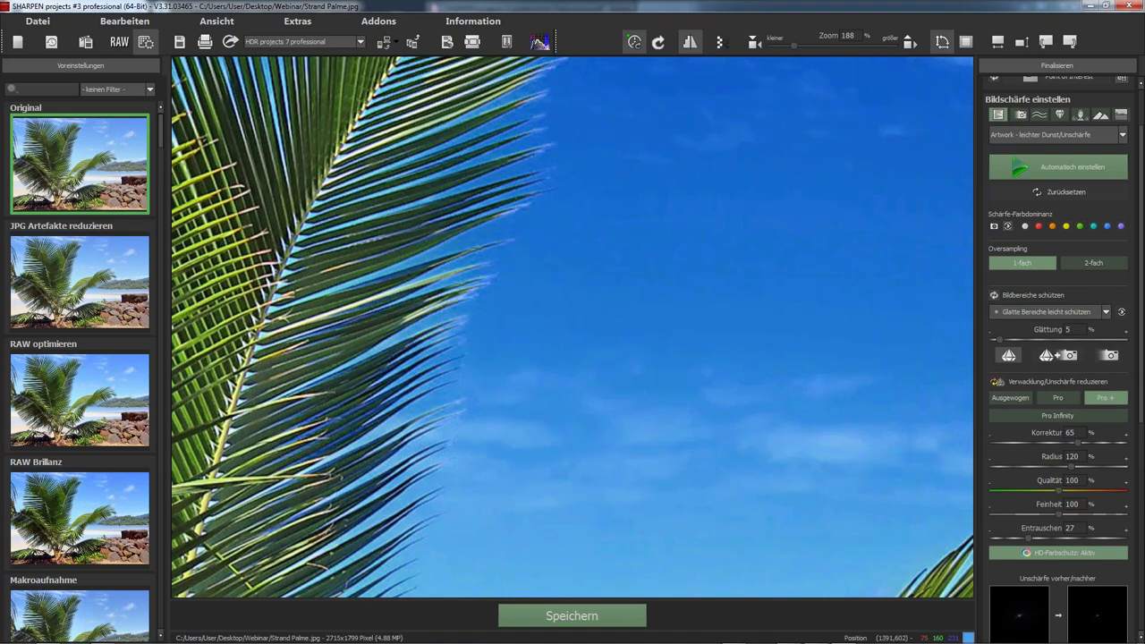
pyautogui.hotkey('ctrl', '0')
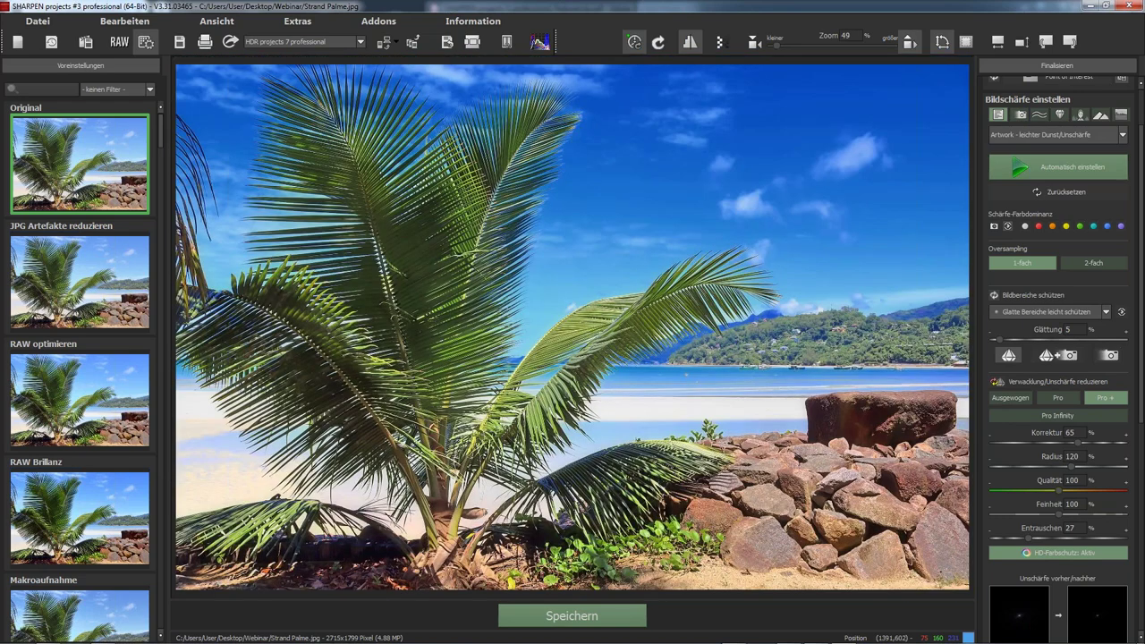